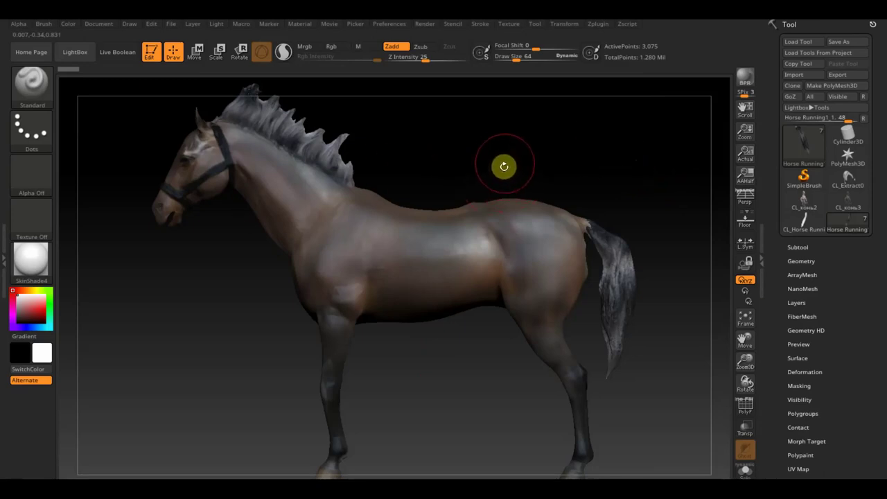
# Turn the painted horse slightly to look it over from two angles
pyautogui.moveTo(515, 176); pyautogui.dragTo(479, 155)
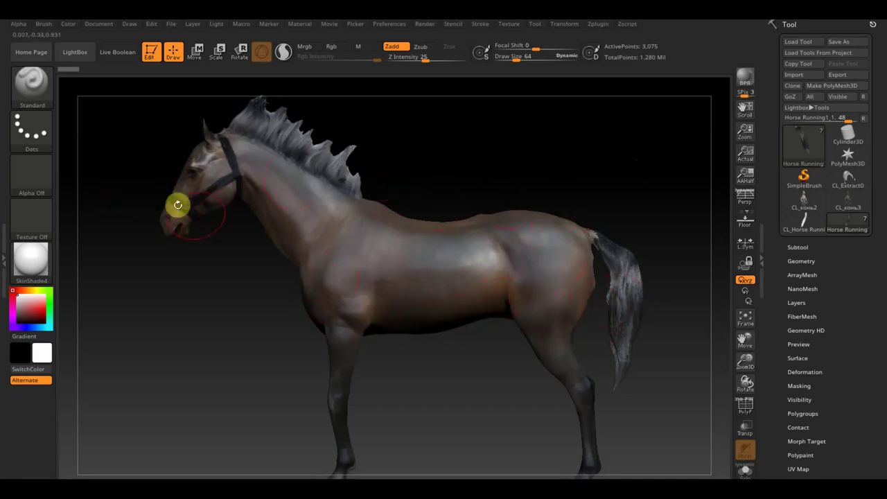
pyautogui.moveTo(478, 167); pyautogui.dragTo(525, 171)
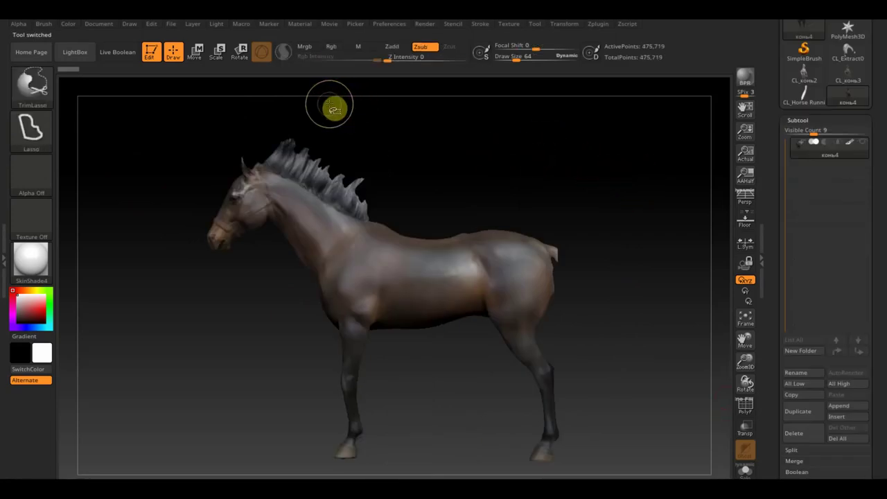
# Slice the mane off the neck crest with TrimLasso strokes, then inspect the bare trimmed neck
pyautogui.moveTo(325, 103)
pyautogui.keyDown('ctrl'); pyautogui.keyDown('shift'); pyautogui.mouseDown()
pyautogui.moveTo(256, 124)
pyautogui.moveTo(257, 154)
pyautogui.moveTo(328, 198)
pyautogui.moveTo(376, 212)
pyautogui.moveTo(463, 189)
pyautogui.mouseUp(); pyautogui.keyUp('shift'); pyautogui.keyUp('ctrl')
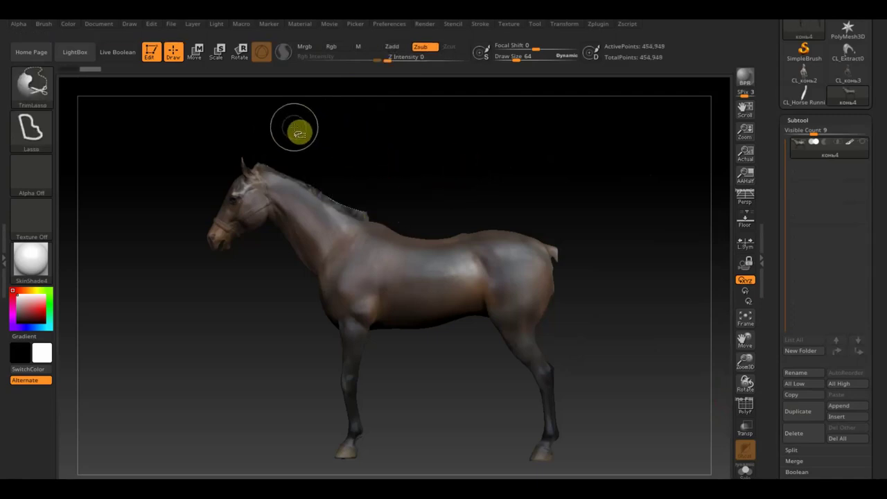
pyautogui.moveTo(351, 149)
pyautogui.mouseDown()
pyautogui.moveTo(400, 163)
pyautogui.moveTo(394, 175)
pyautogui.moveTo(423, 152)
pyautogui.mouseUp()
pyautogui.press('ctrl')
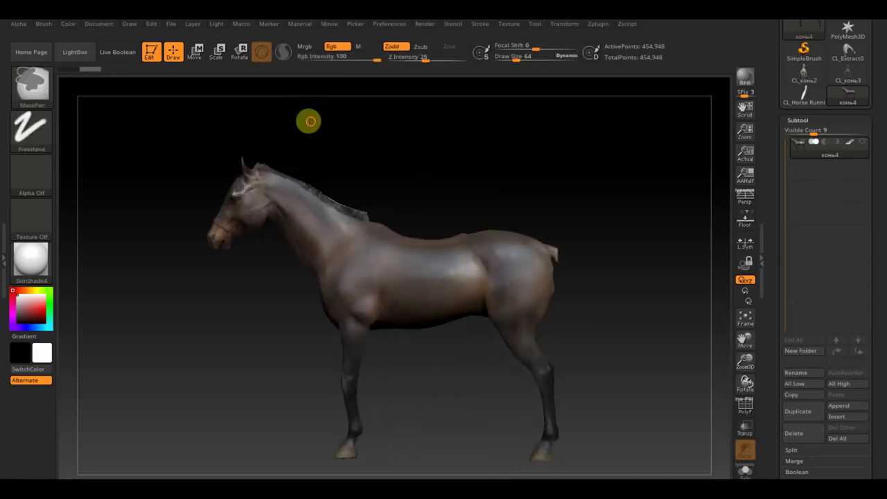
pyautogui.hotkey('ctrl', 'shift')
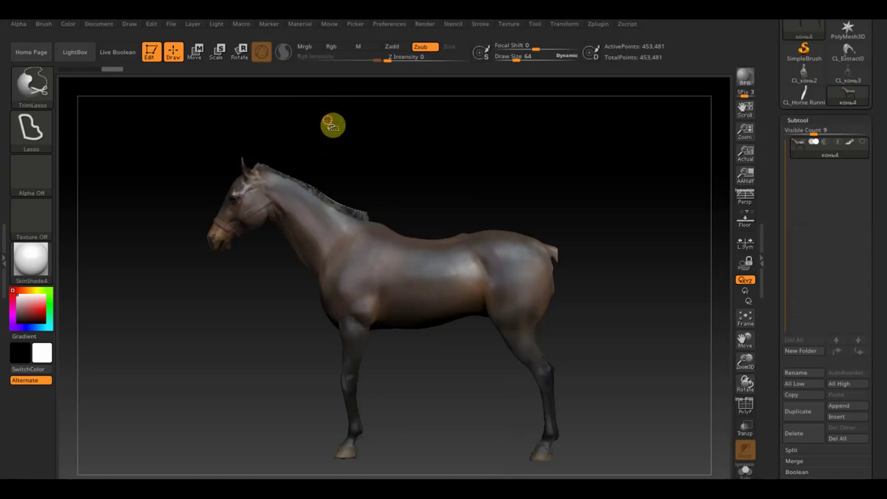
pyautogui.moveTo(326, 124)
pyautogui.keyDown('ctrl'); pyautogui.keyDown('shift'); pyautogui.mouseDown()
pyautogui.moveTo(255, 156)
pyautogui.moveTo(349, 214)
pyautogui.moveTo(431, 202)
pyautogui.moveTo(451, 179)
pyautogui.mouseUp(); pyautogui.keyUp('shift'); pyautogui.keyUp('ctrl')
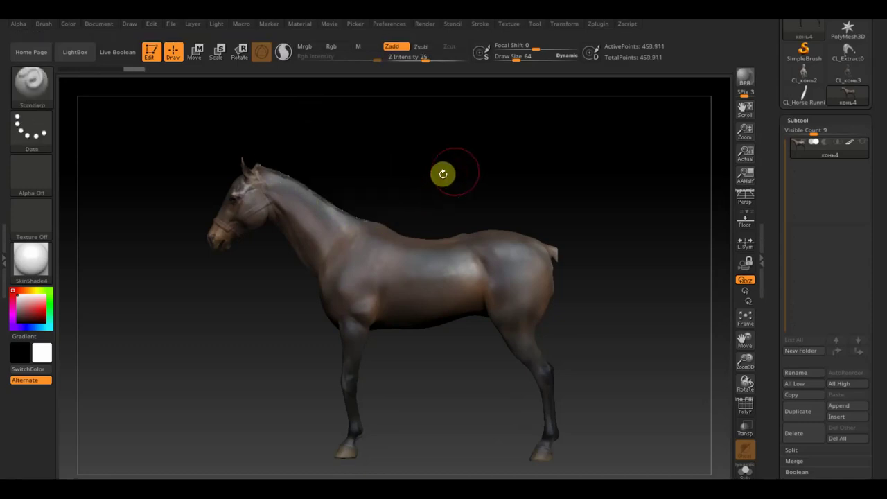
pyautogui.click(858, 145)
pyautogui.moveTo(531, 150); pyautogui.dragTo(500, 192)
# Smooth the freshly cut neck, show the polypaint again and zoom in on the neck
pyautogui.press('shift')
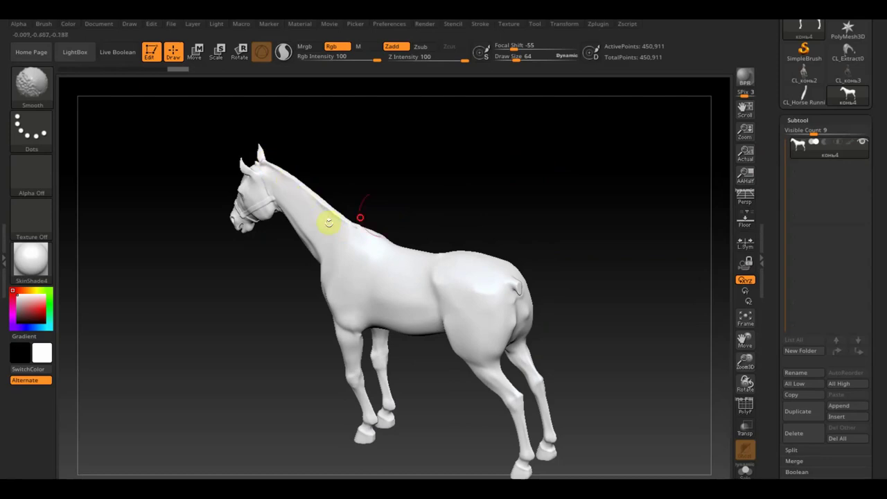
pyautogui.click(849, 144)
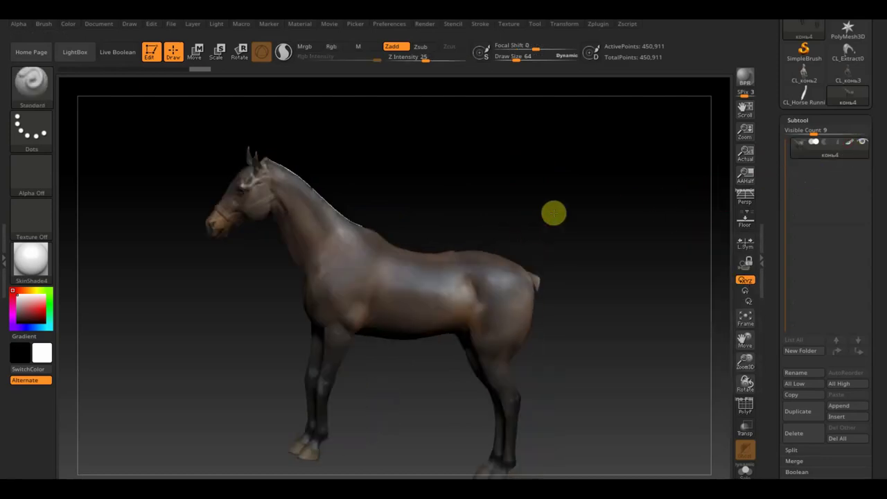
pyautogui.moveTo(455, 180)
pyautogui.keyDown('alt'); pyautogui.mouseDown()
pyautogui.moveTo(483, 234)
pyautogui.moveTo(402, 190)
pyautogui.mouseUp(); pyautogui.keyUp('alt')
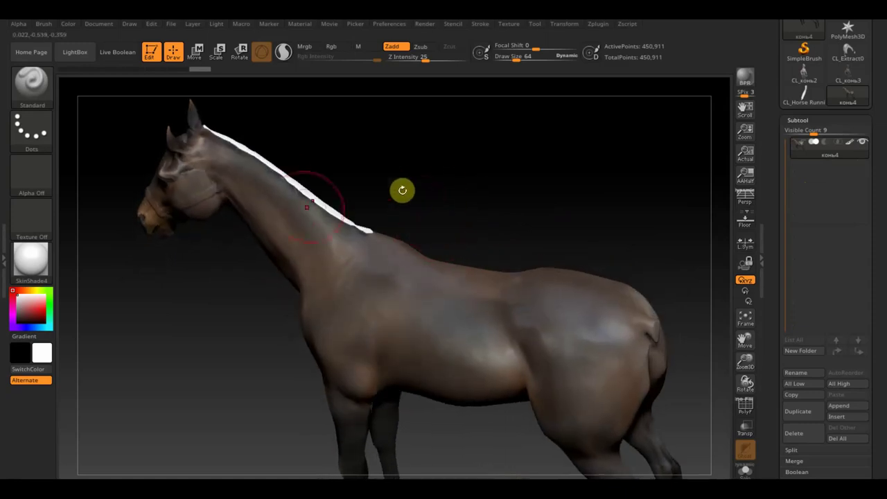
# With a smaller brush, Rgb on, Zadd off and intensity 15, paint the white neck strip in sampled brown
pyautogui.moveTo(527, 57); pyautogui.dragTo(509, 60)
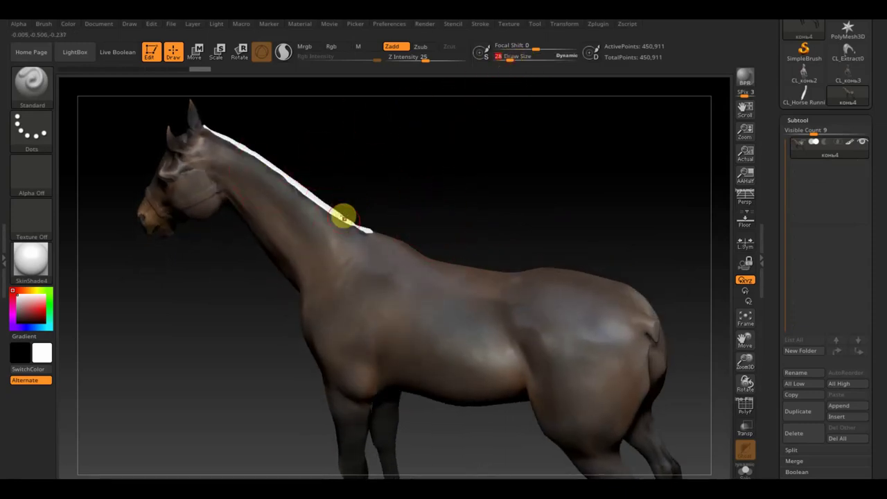
pyautogui.click(332, 46)
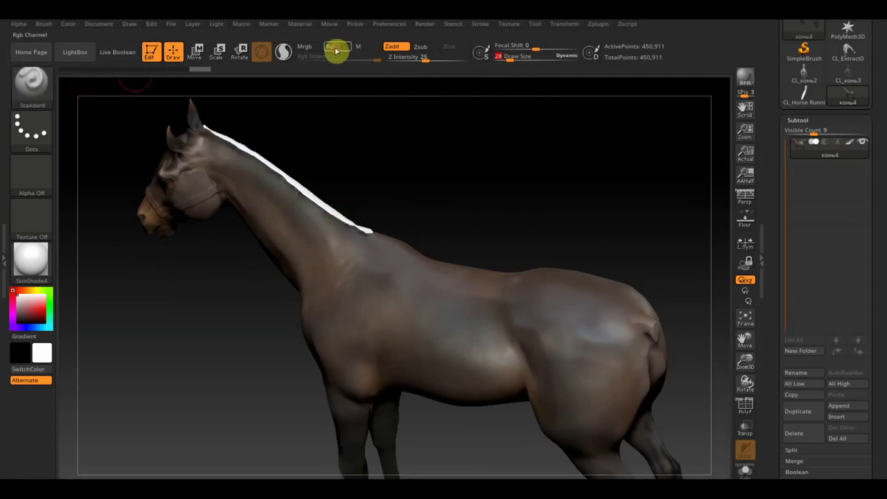
pyautogui.click(394, 47)
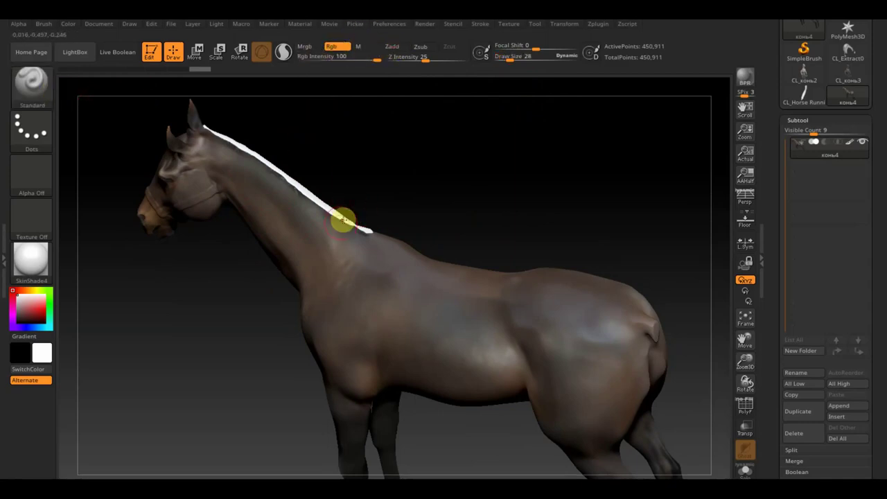
pyautogui.moveTo(373, 59); pyautogui.dragTo(327, 61)
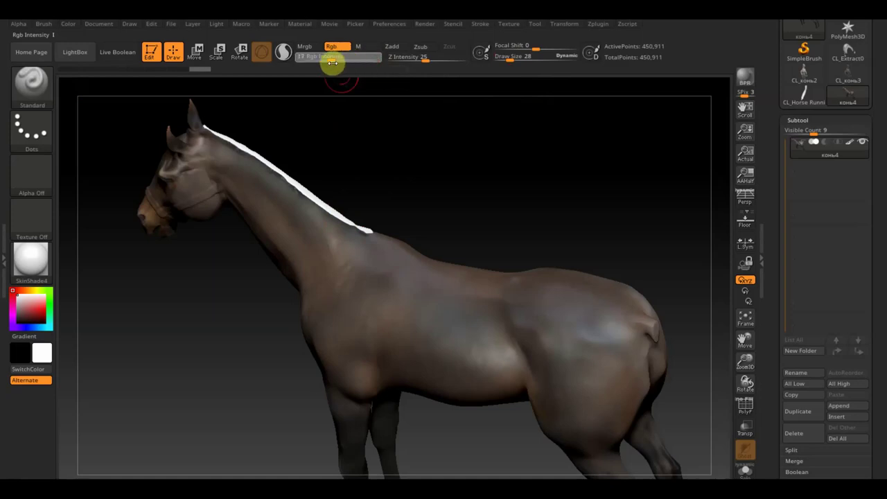
pyautogui.moveTo(345, 220)
pyautogui.mouseDown()
pyautogui.moveTo(366, 240)
pyautogui.moveTo(362, 251)
pyautogui.moveTo(372, 246)
pyautogui.mouseUp()
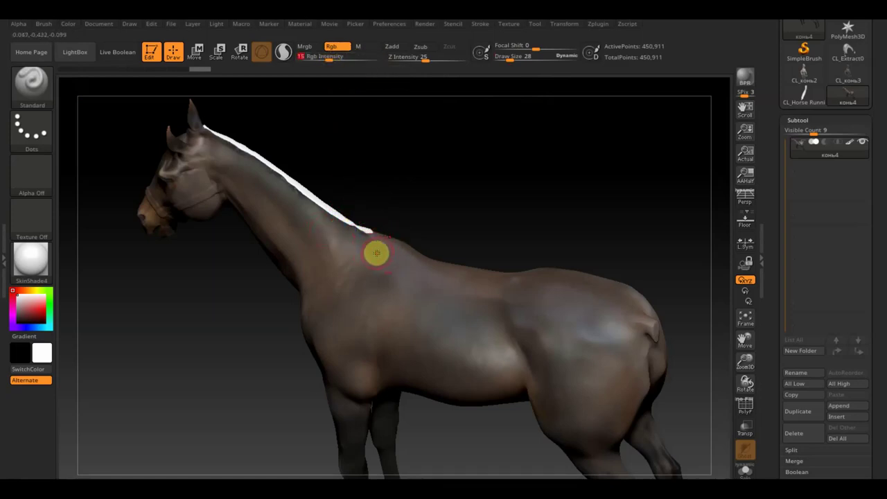
pyautogui.press('c')
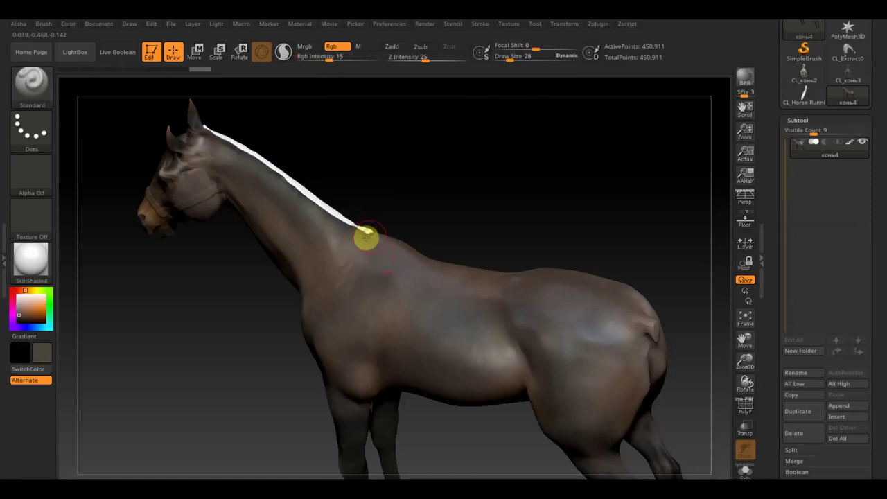
pyautogui.moveTo(366, 238)
pyautogui.mouseDown()
pyautogui.moveTo(260, 155)
pyautogui.moveTo(261, 164)
pyautogui.moveTo(217, 140)
pyautogui.mouseUp()
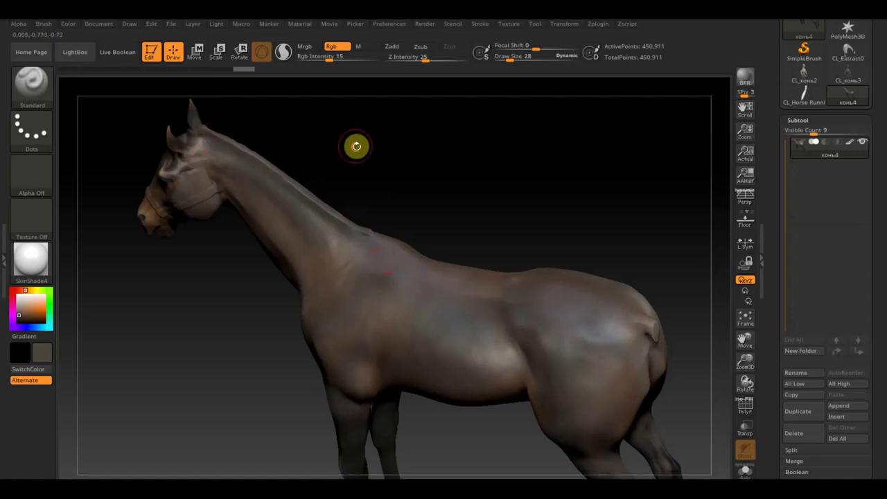
pyautogui.moveTo(356, 145)
pyautogui.mouseDown()
pyautogui.moveTo(327, 174)
pyautogui.moveTo(372, 131)
pyautogui.moveTo(295, 134)
pyautogui.mouseUp()
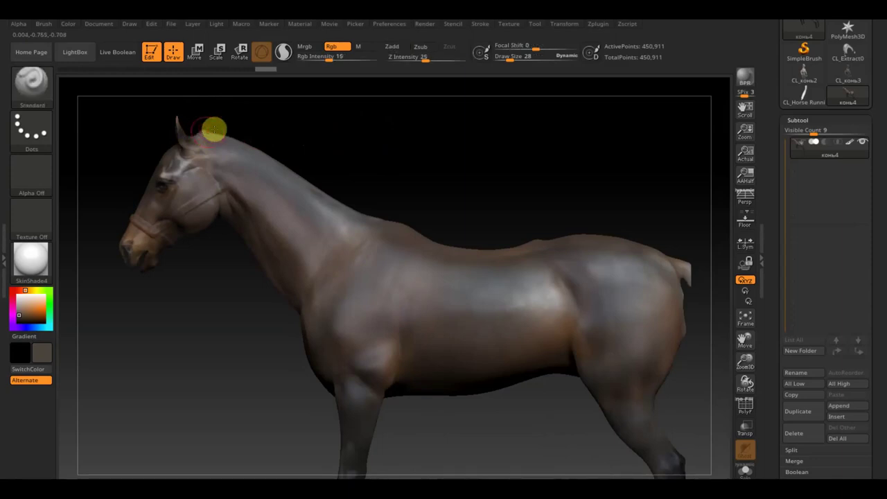
pyautogui.moveTo(467, 182)
pyautogui.keyDown('alt'); pyautogui.mouseDown()
pyautogui.moveTo(439, 140)
pyautogui.moveTo(419, 192)
pyautogui.mouseUp(); pyautogui.keyUp('alt')
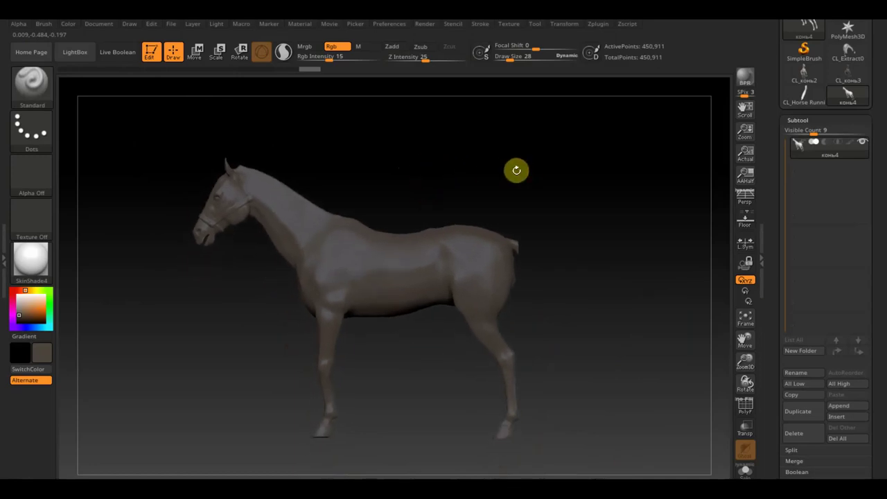
# Show the polypaint again, set the paint colour to white, and check the horse from front, side and three-quarter views
pyautogui.click(851, 142)
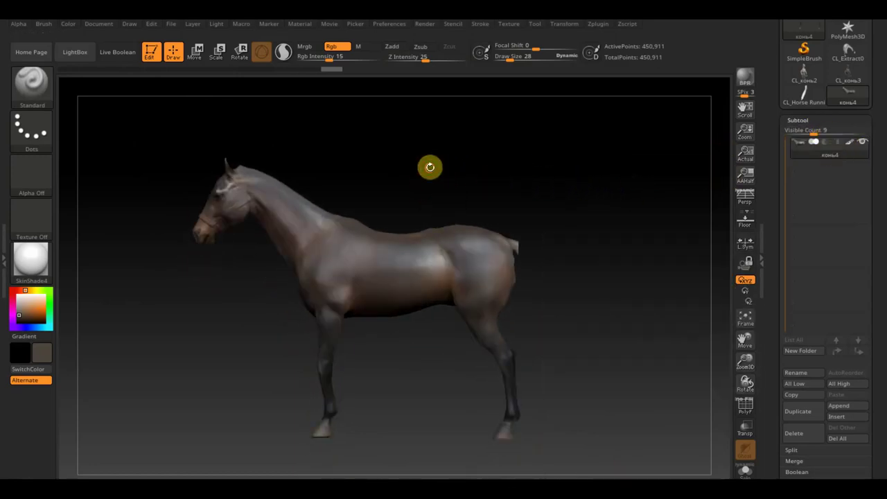
pyautogui.moveTo(429, 166)
pyautogui.keyDown('alt'); pyautogui.mouseDown()
pyautogui.moveTo(466, 203)
pyautogui.moveTo(520, 188)
pyautogui.moveTo(420, 200)
pyautogui.mouseUp(); pyautogui.keyUp('alt')
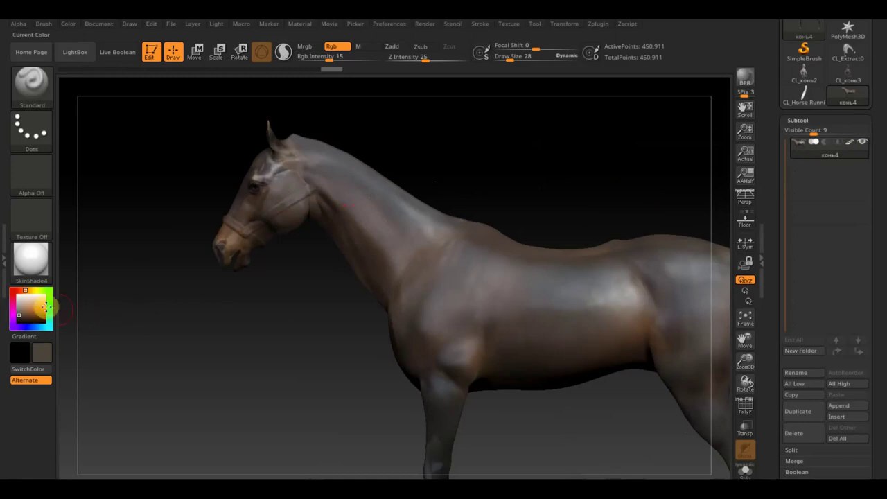
pyautogui.moveTo(46, 306); pyautogui.dragTo(19, 295)
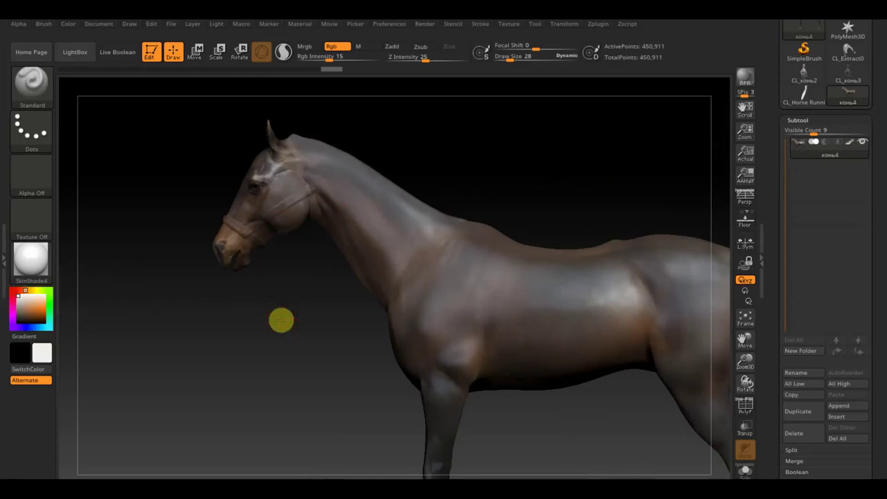
pyautogui.keyDown('shift'); pyautogui.moveTo(281, 320); pyautogui.dragTo(552, 318); pyautogui.keyUp('shift')
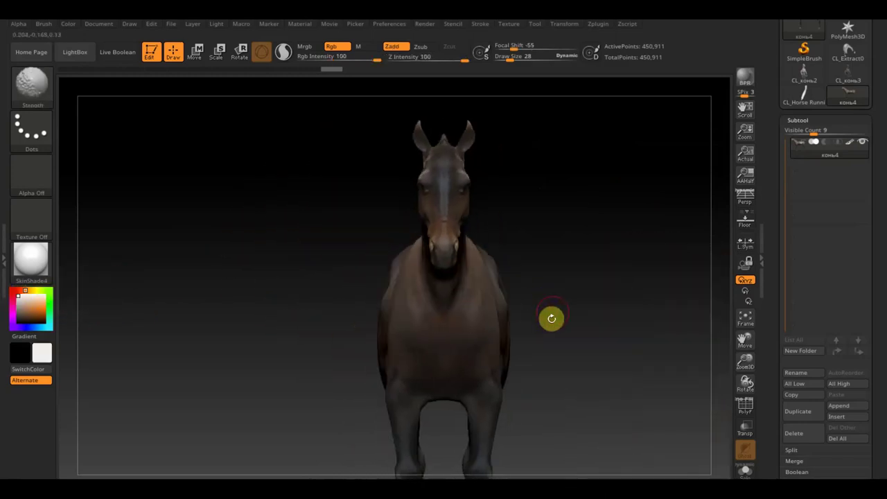
pyautogui.moveTo(627, 278)
pyautogui.mouseDown()
pyautogui.moveTo(502, 270)
pyautogui.moveTo(495, 262)
pyautogui.mouseUp()
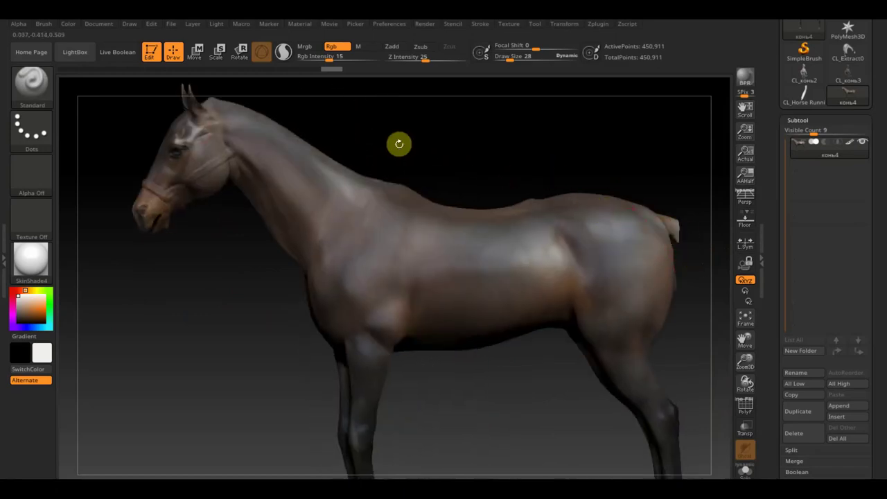
pyautogui.moveTo(414, 143)
pyautogui.mouseDown()
pyautogui.moveTo(435, 142)
pyautogui.moveTo(291, 139)
pyautogui.mouseUp()
pyautogui.press('shift')
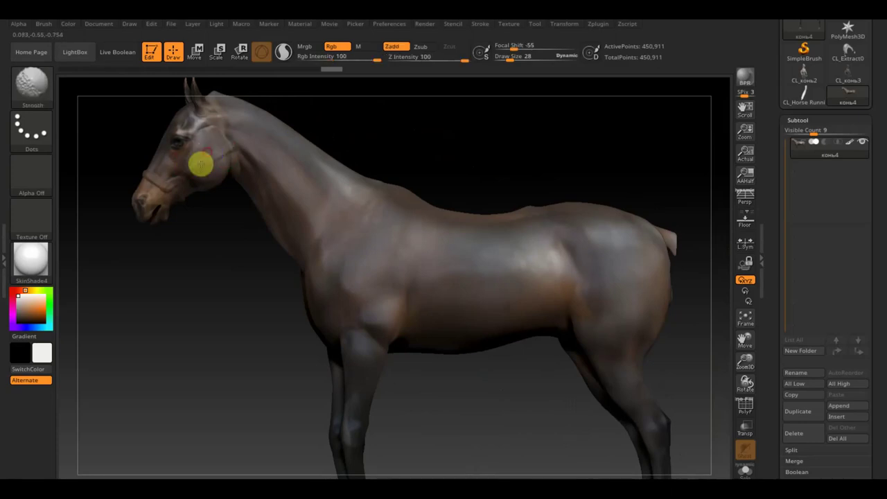
# Smooth the jaw and throatlatch on the bare mesh, then show the paint again and zoom in from the front
pyautogui.click(850, 142)
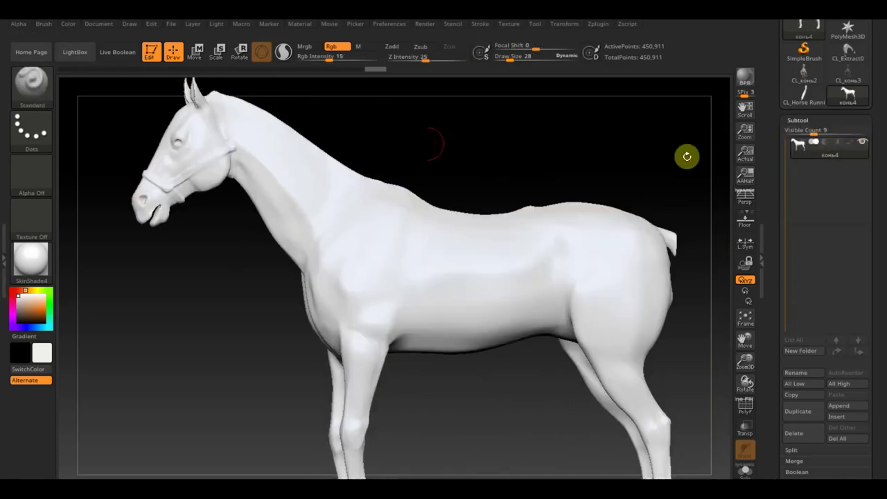
pyautogui.moveTo(350, 141); pyautogui.dragTo(475, 139)
pyautogui.moveTo(198, 168)
pyautogui.mouseDown()
pyautogui.moveTo(311, 166)
pyautogui.moveTo(265, 168)
pyautogui.mouseUp()
pyautogui.press('shift')
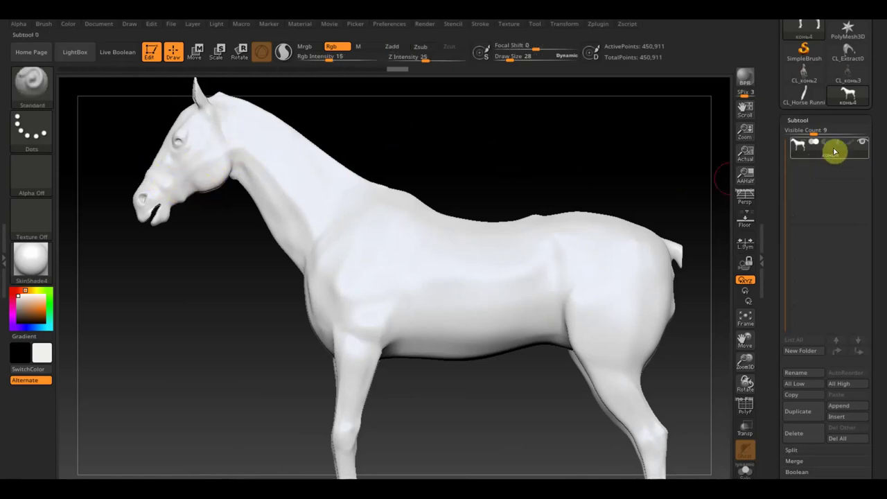
pyautogui.click(851, 144)
pyautogui.moveTo(485, 141); pyautogui.dragTo(525, 148)
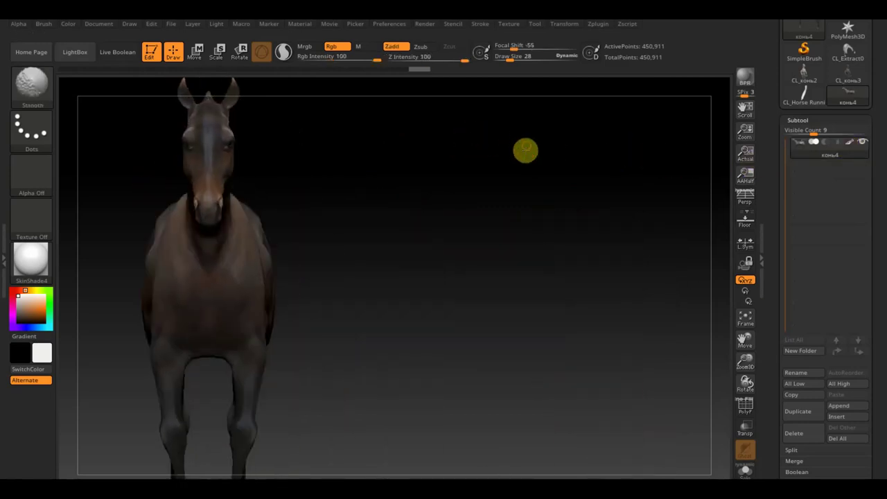
pyautogui.moveTo(458, 228)
pyautogui.keyDown('ctrl'); pyautogui.mouseDown()
pyautogui.moveTo(481, 257)
pyautogui.moveTo(548, 268)
pyautogui.moveTo(511, 236)
pyautogui.moveTo(542, 241)
pyautogui.mouseUp(); pyautogui.keyUp('ctrl')
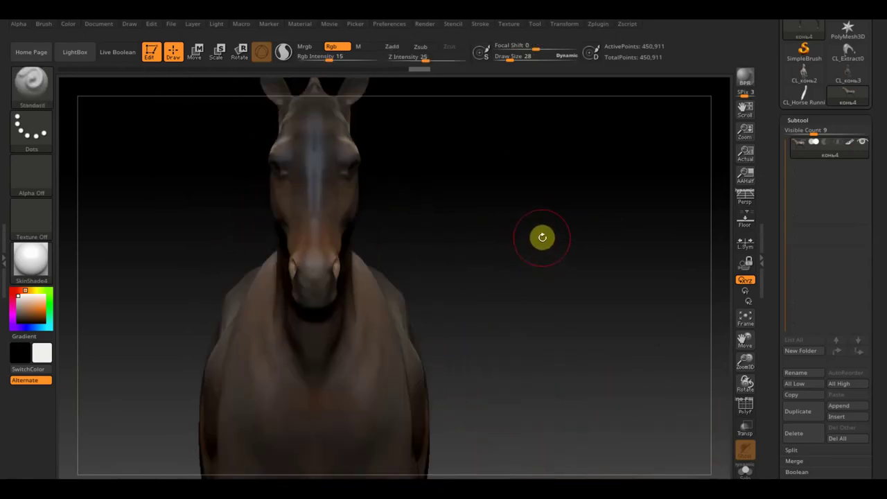
# Choose the Move Topological brush and orbit the horse to view the head in profile and from the front
pyautogui.click(34, 91)
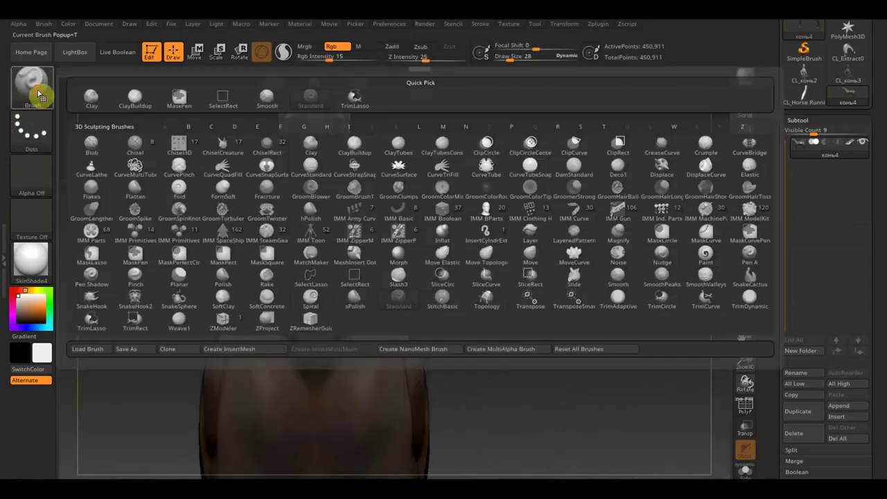
pyautogui.click(486, 255)
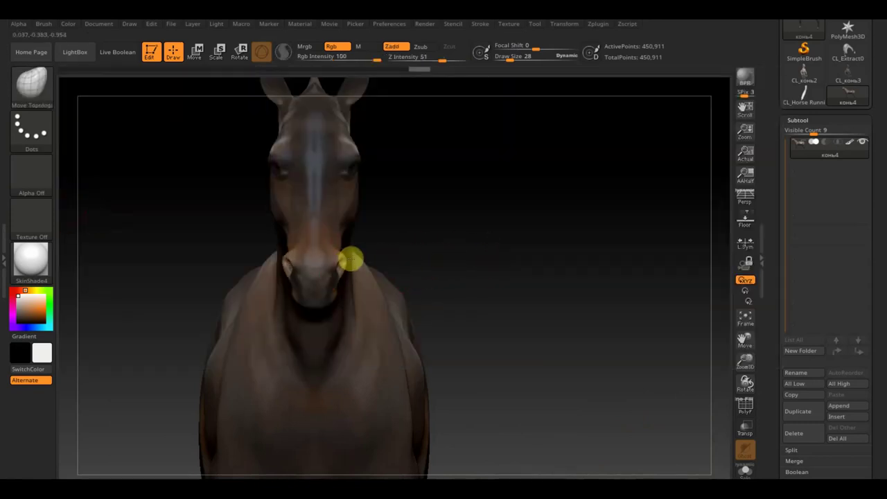
pyautogui.moveTo(545, 253)
pyautogui.mouseDown()
pyautogui.moveTo(488, 247)
pyautogui.moveTo(414, 377)
pyautogui.mouseUp()
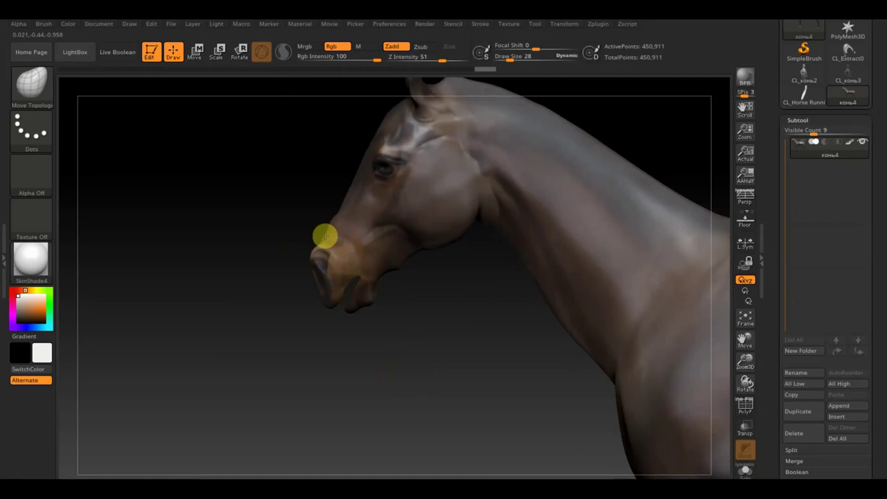
pyautogui.moveTo(286, 234)
pyautogui.mouseDown()
pyautogui.moveTo(436, 248)
pyautogui.moveTo(384, 289)
pyautogui.moveTo(537, 264)
pyautogui.moveTo(489, 265)
pyautogui.moveTo(451, 346)
pyautogui.mouseUp()
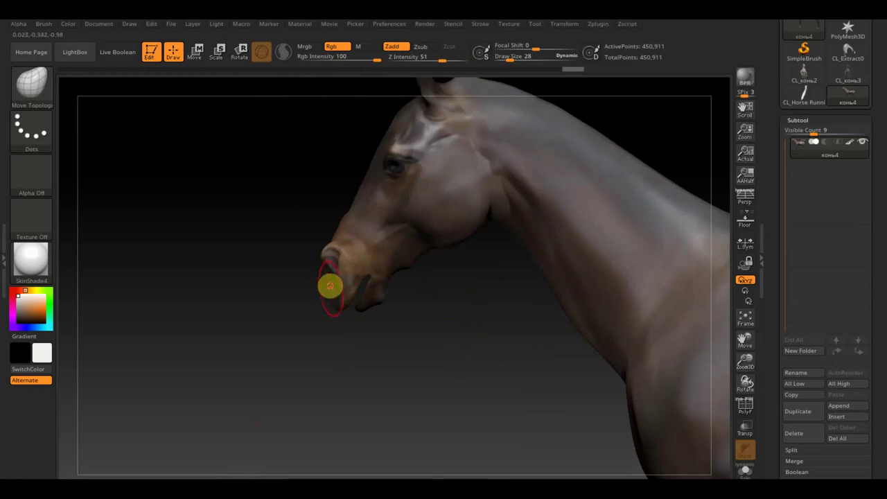
pyautogui.moveTo(323, 314)
pyautogui.mouseDown()
pyautogui.moveTo(319, 326)
pyautogui.moveTo(367, 303)
pyautogui.moveTo(414, 303)
pyautogui.mouseUp()
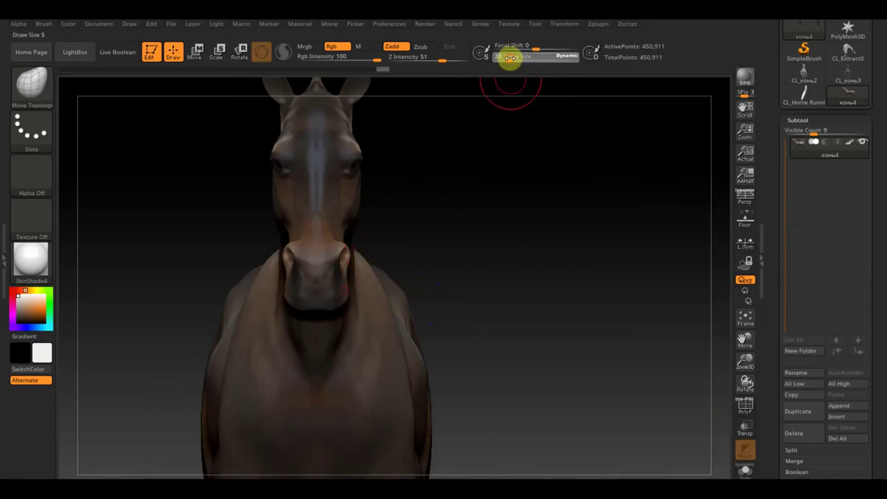
pyautogui.moveTo(504, 172)
pyautogui.mouseDown()
pyautogui.moveTo(506, 191)
pyautogui.moveTo(498, 187)
pyautogui.mouseUp()
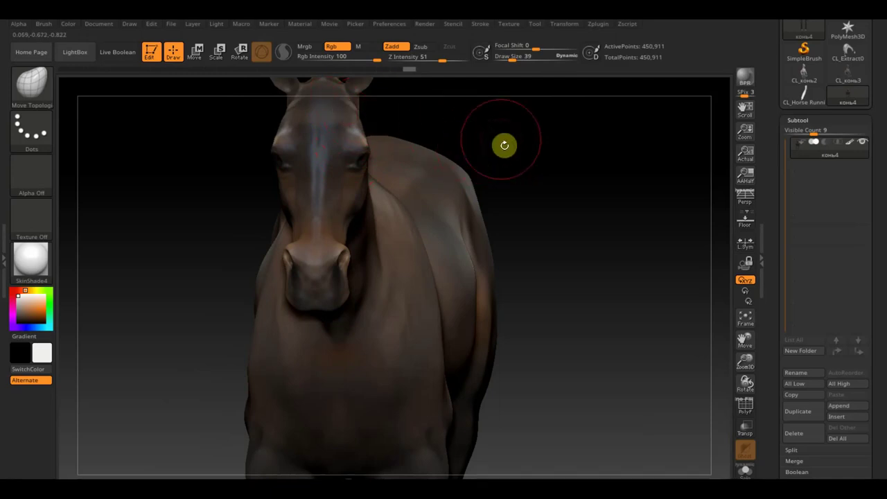
pyautogui.moveTo(495, 131)
pyautogui.mouseDown()
pyautogui.moveTo(507, 192)
pyautogui.moveTo(492, 171)
pyautogui.moveTo(461, 170)
pyautogui.moveTo(584, 162)
pyautogui.mouseUp()
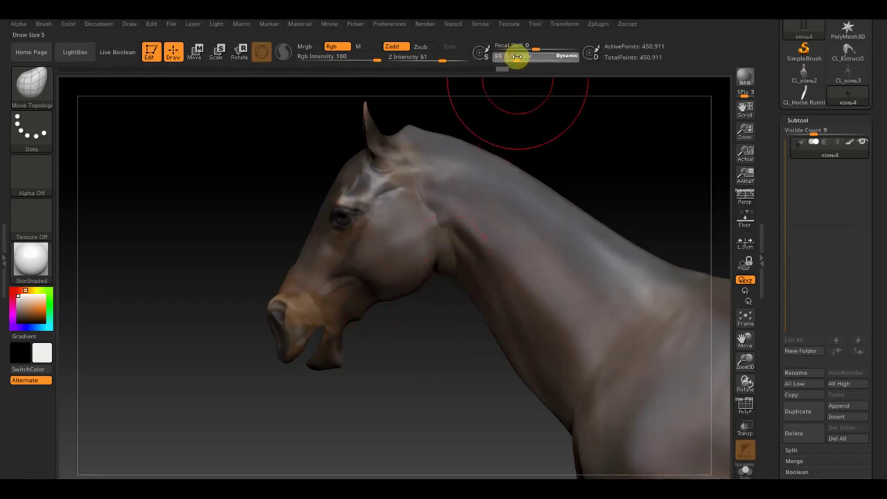
# Resize the brush and orbit around the head between profile and wider body views
pyautogui.moveTo(517, 57); pyautogui.dragTo(513, 57)
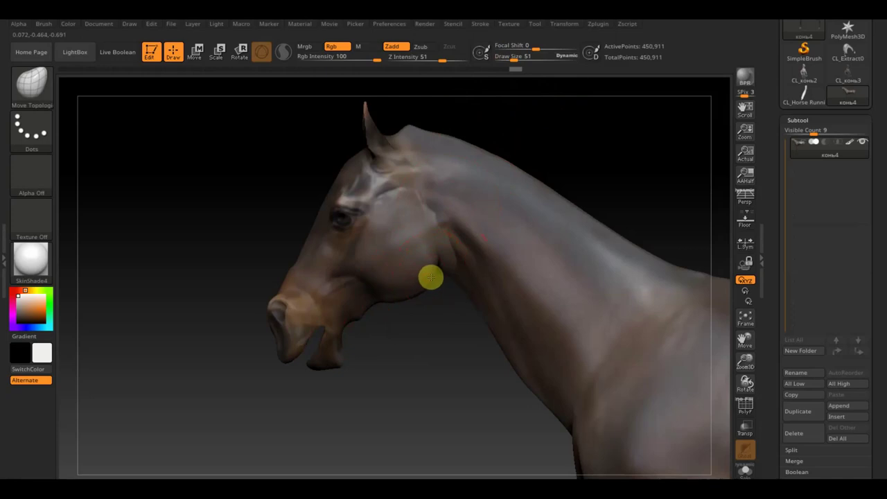
pyautogui.moveTo(420, 284); pyautogui.dragTo(381, 292)
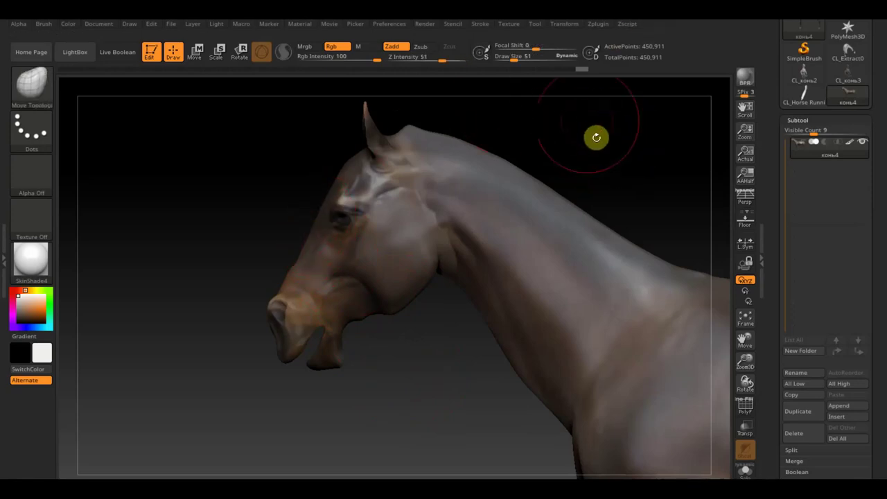
pyautogui.moveTo(518, 62); pyautogui.dragTo(521, 62)
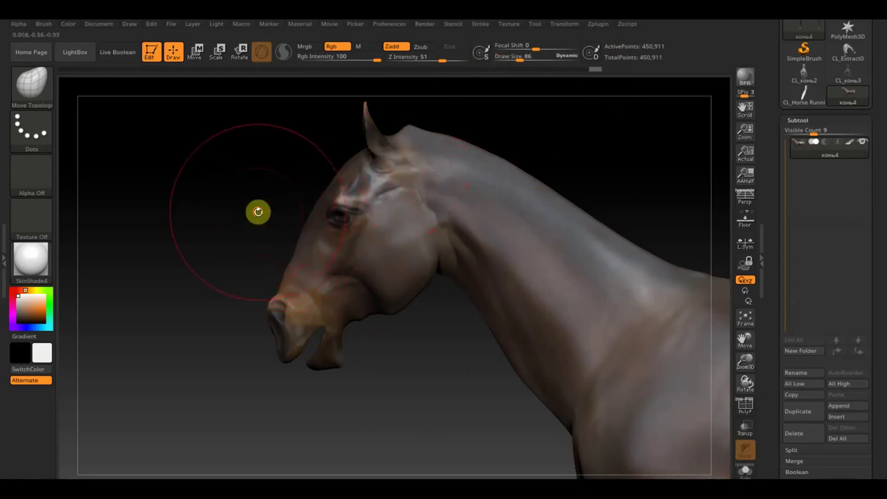
pyautogui.moveTo(258, 210)
pyautogui.mouseDown()
pyautogui.moveTo(323, 210)
pyautogui.moveTo(242, 204)
pyautogui.mouseUp()
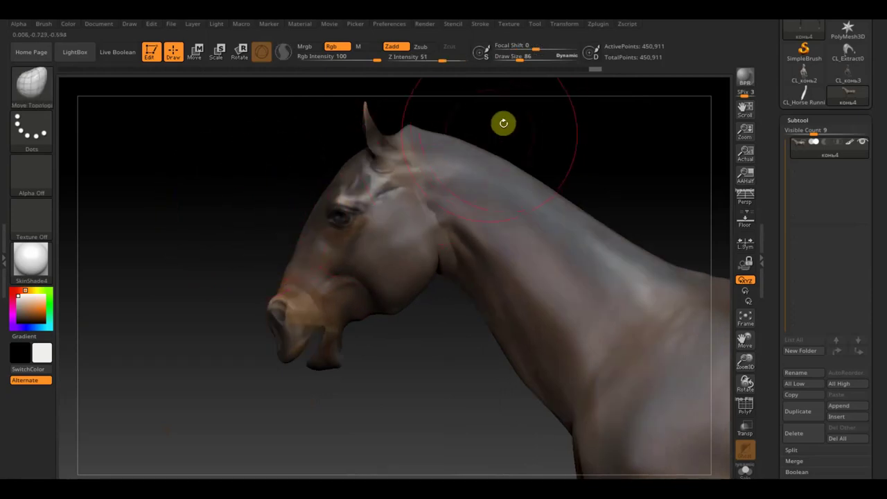
pyautogui.moveTo(517, 59); pyautogui.dragTo(512, 57)
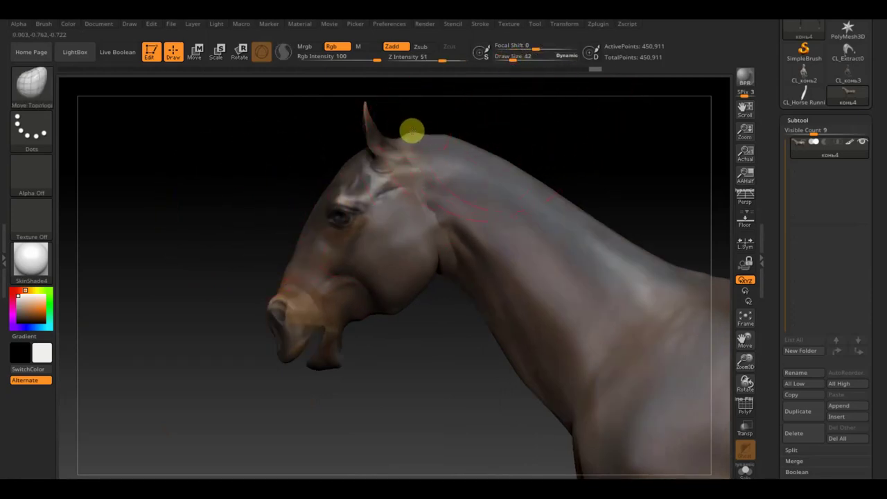
pyautogui.moveTo(443, 393)
pyautogui.mouseDown()
pyautogui.moveTo(429, 370)
pyautogui.moveTo(346, 381)
pyautogui.moveTo(340, 348)
pyautogui.moveTo(398, 348)
pyautogui.mouseUp()
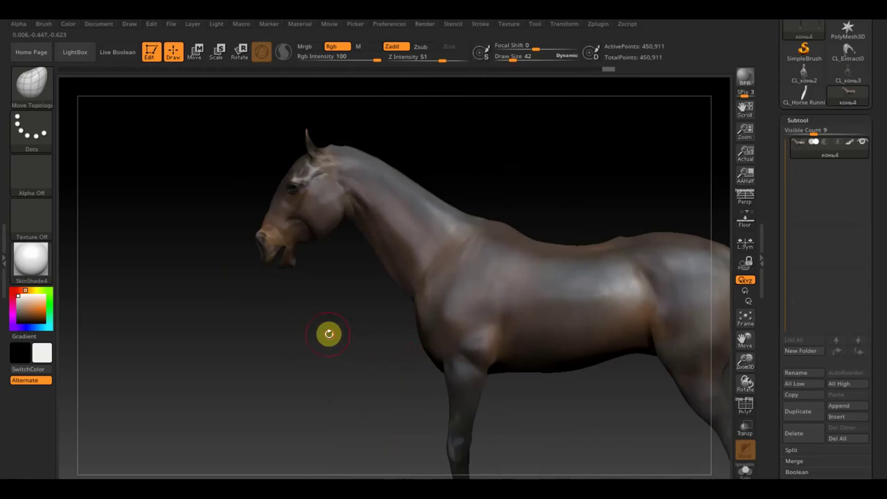
# Enlarge the brush and reshape the cheek contour beside the muzzle with Move Topological
pyautogui.moveTo(329, 334)
pyautogui.mouseDown()
pyautogui.moveTo(384, 339)
pyautogui.moveTo(450, 299)
pyautogui.moveTo(479, 339)
pyautogui.moveTo(490, 289)
pyautogui.mouseUp()
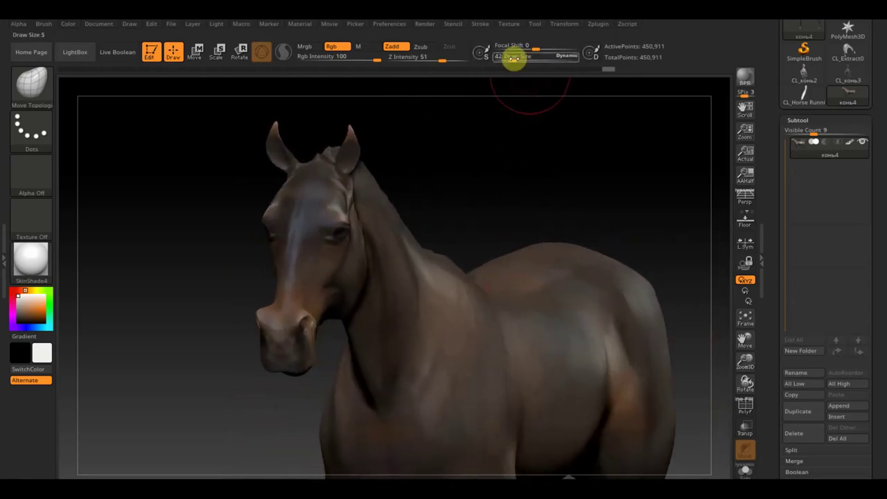
pyautogui.moveTo(513, 58); pyautogui.dragTo(516, 58)
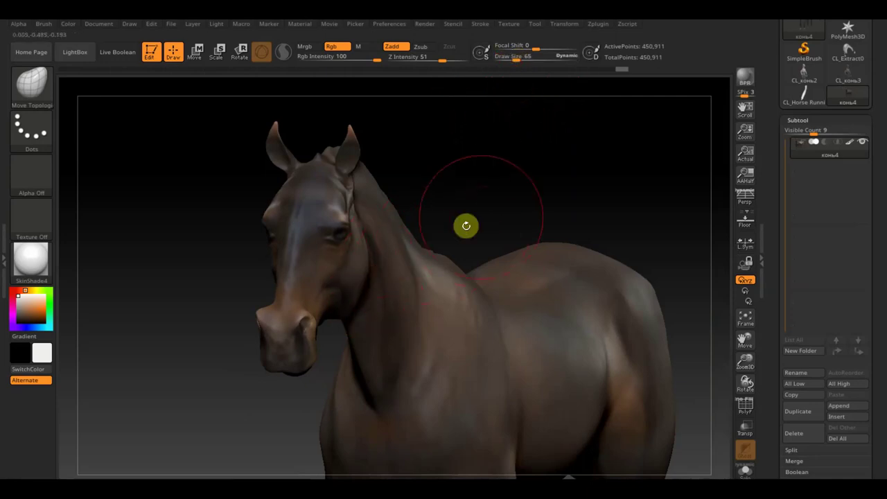
pyautogui.moveTo(465, 223)
pyautogui.mouseDown()
pyautogui.moveTo(533, 199)
pyautogui.moveTo(497, 205)
pyautogui.moveTo(492, 243)
pyautogui.moveTo(545, 97)
pyautogui.mouseUp()
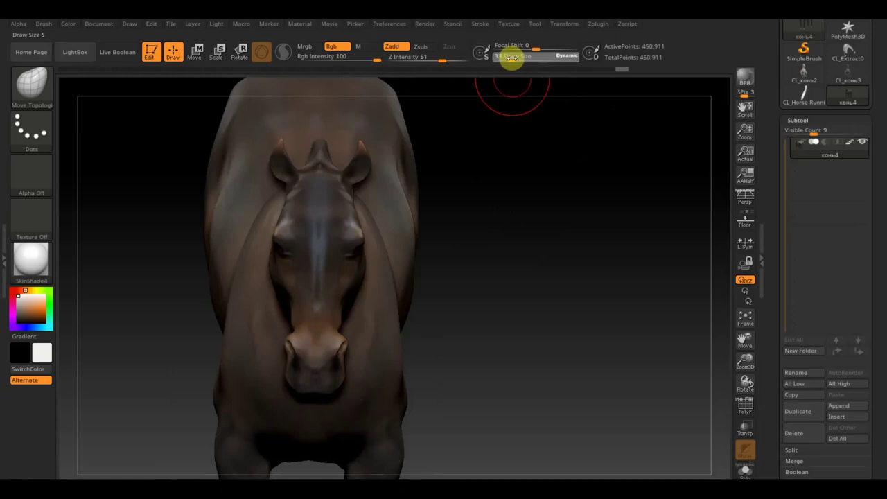
pyautogui.click(510, 58)
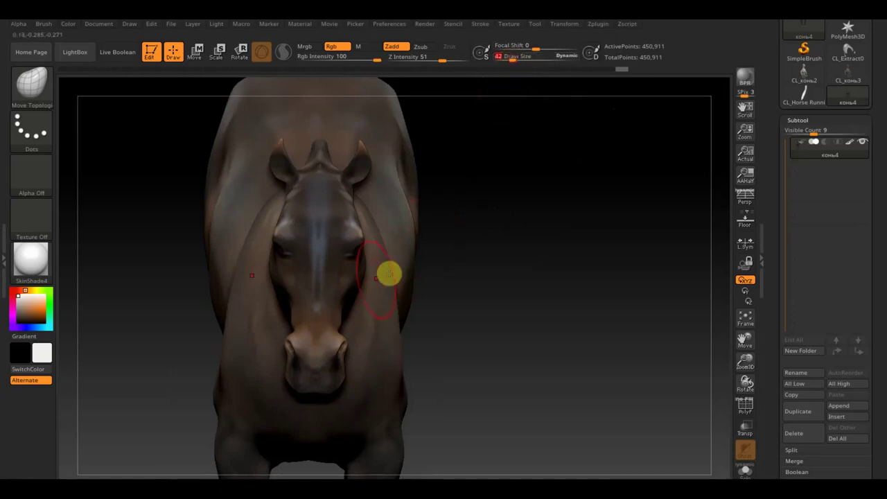
pyautogui.moveTo(353, 297); pyautogui.dragTo(346, 314)
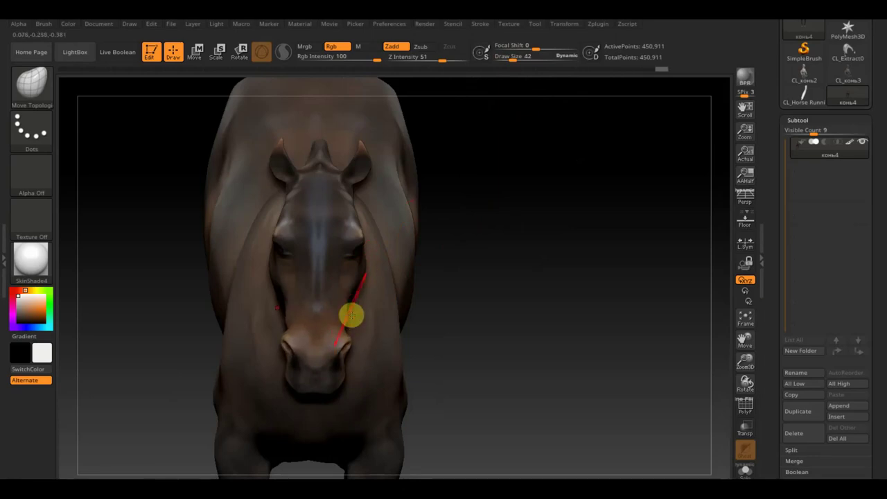
pyautogui.moveTo(485, 315); pyautogui.dragTo(587, 308)
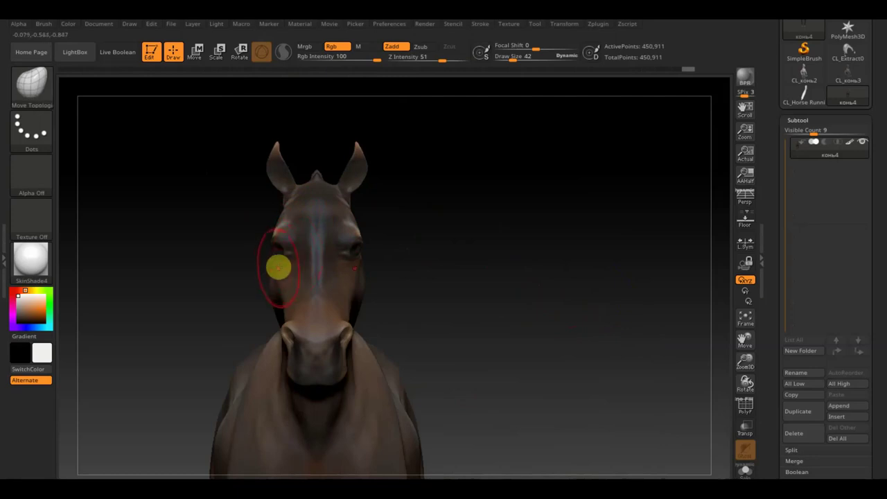
# Orbit the horse through side and three-quarter views and shrink the brush for work near the eye
pyautogui.moveTo(266, 271); pyautogui.dragTo(277, 289)
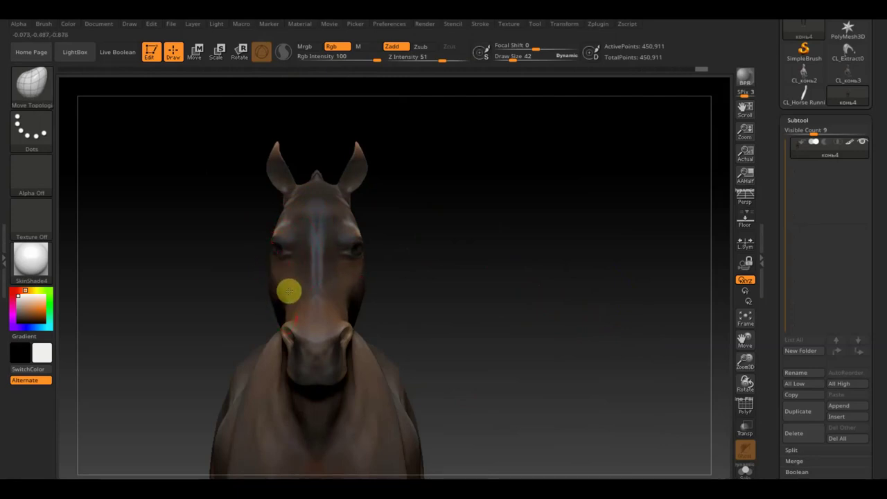
pyautogui.moveTo(439, 267)
pyautogui.mouseDown()
pyautogui.moveTo(453, 365)
pyautogui.moveTo(431, 413)
pyautogui.mouseUp()
pyautogui.moveTo(378, 411)
pyautogui.mouseDown()
pyautogui.moveTo(481, 407)
pyautogui.moveTo(456, 374)
pyautogui.mouseUp()
pyautogui.moveTo(478, 346)
pyautogui.mouseDown()
pyautogui.moveTo(495, 339)
pyautogui.moveTo(493, 315)
pyautogui.mouseUp()
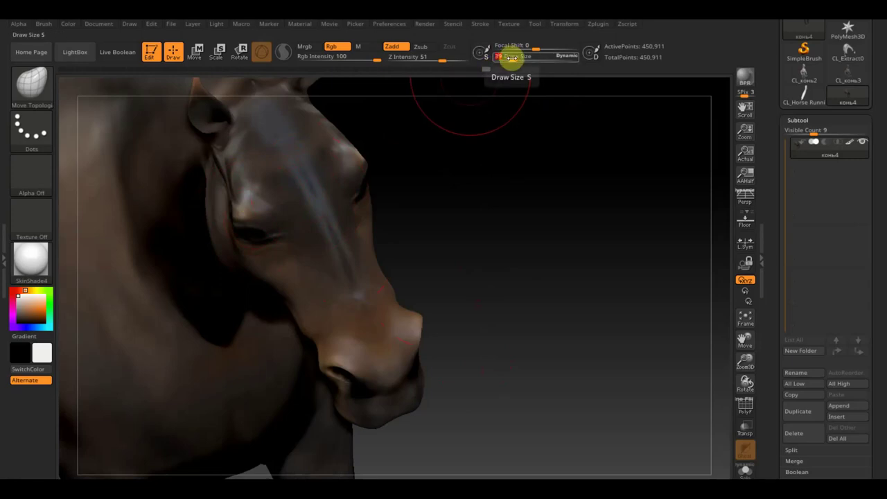
pyautogui.moveTo(506, 57); pyautogui.dragTo(498, 58)
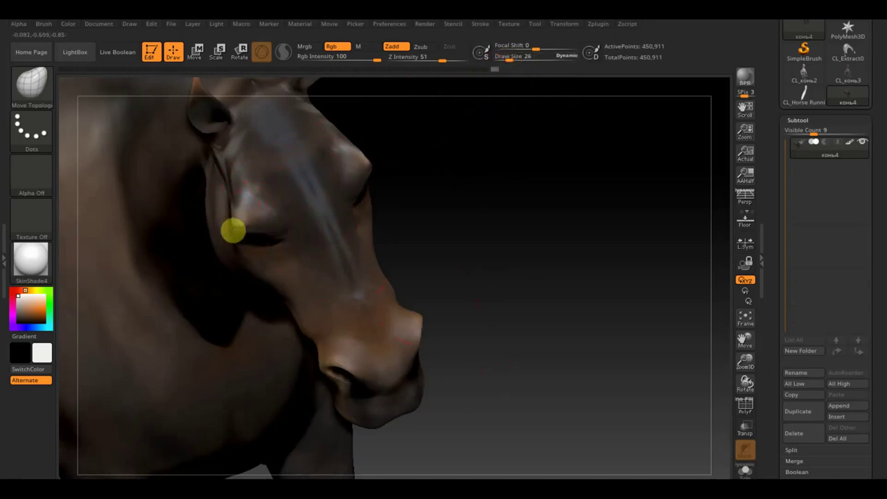
pyautogui.moveTo(492, 174); pyautogui.dragTo(481, 160)
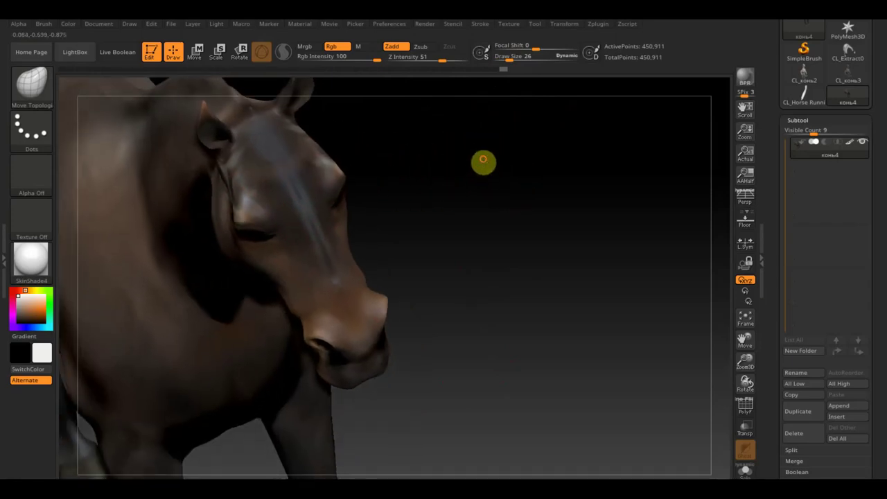
# With a greatly enlarged brush, spread the ears further apart from a front view, then reframe the head
pyautogui.moveTo(523, 59); pyautogui.dragTo(515, 59)
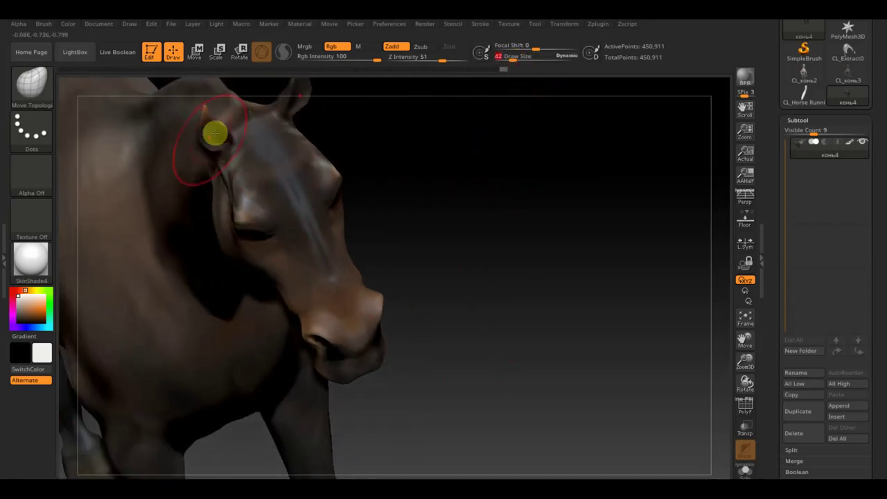
pyautogui.moveTo(352, 162)
pyautogui.mouseDown()
pyautogui.moveTo(594, 172)
pyautogui.moveTo(608, 190)
pyautogui.mouseUp()
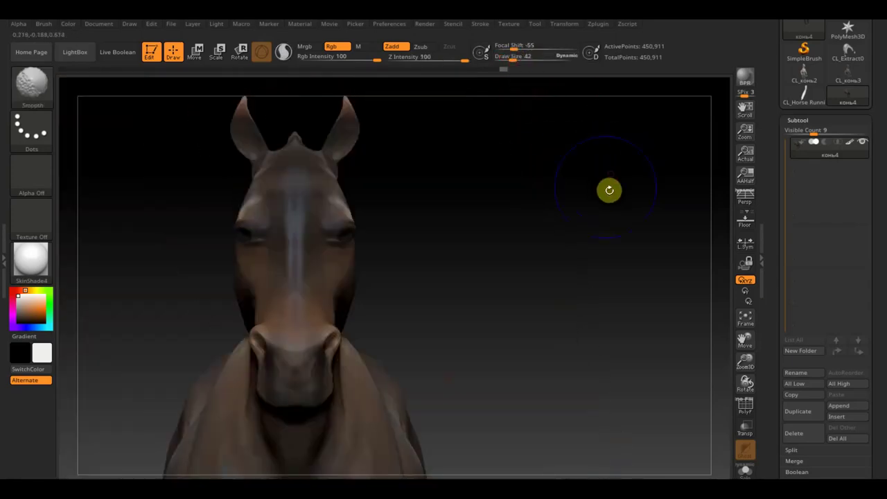
pyautogui.moveTo(525, 57); pyautogui.dragTo(518, 57)
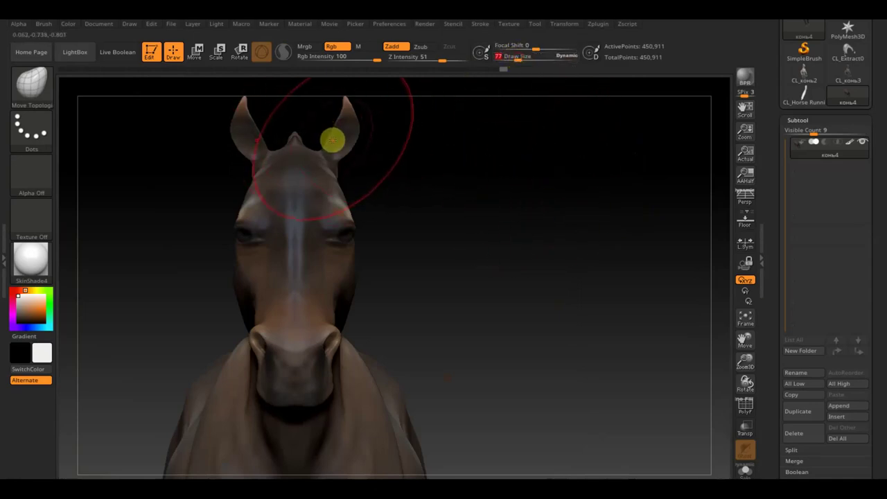
pyautogui.moveTo(344, 140); pyautogui.dragTo(364, 140)
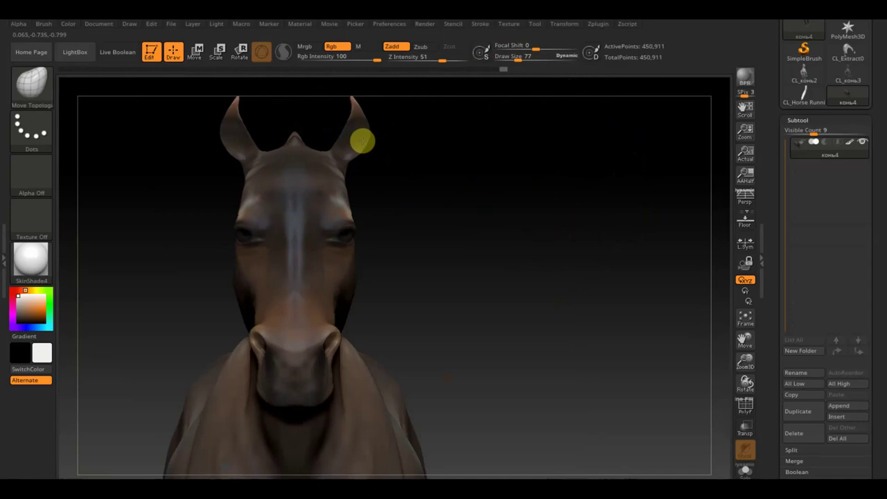
pyautogui.moveTo(430, 132)
pyautogui.mouseDown()
pyautogui.moveTo(471, 167)
pyautogui.moveTo(346, 152)
pyautogui.mouseUp()
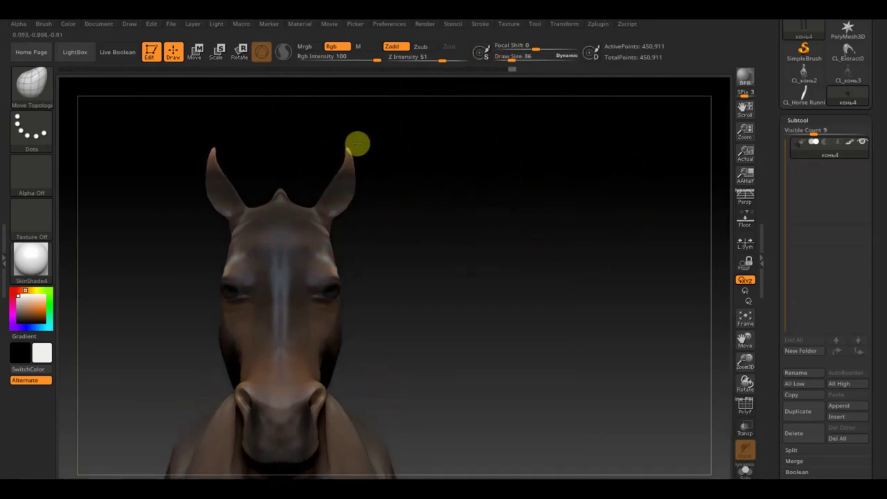
pyautogui.moveTo(485, 236)
pyautogui.mouseDown()
pyautogui.moveTo(418, 224)
pyautogui.moveTo(408, 387)
pyautogui.mouseUp()
pyautogui.moveTo(355, 382)
pyautogui.mouseDown()
pyautogui.moveTo(449, 412)
pyautogui.moveTo(506, 355)
pyautogui.mouseUp()
pyautogui.moveTo(475, 312)
pyautogui.mouseDown()
pyautogui.moveTo(519, 226)
pyautogui.moveTo(531, 254)
pyautogui.moveTo(537, 238)
pyautogui.moveTo(451, 295)
pyautogui.moveTo(382, 321)
pyautogui.mouseUp()
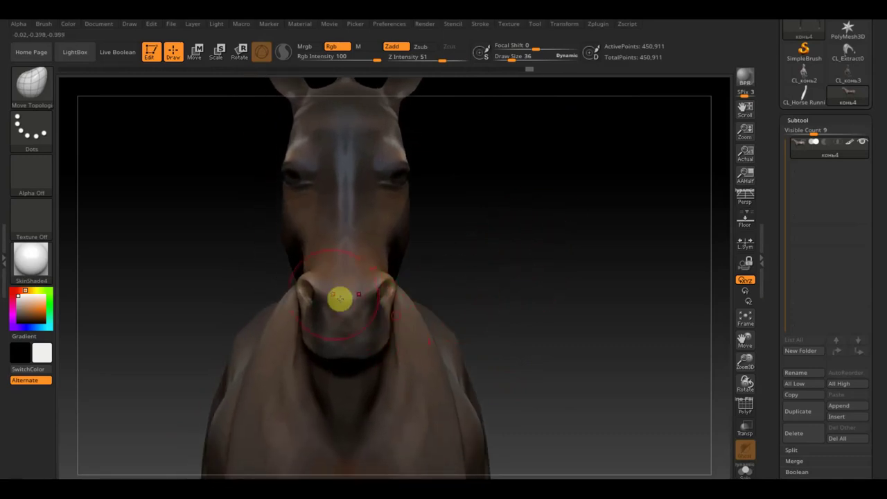
pyautogui.moveTo(310, 277); pyautogui.dragTo(328, 263)
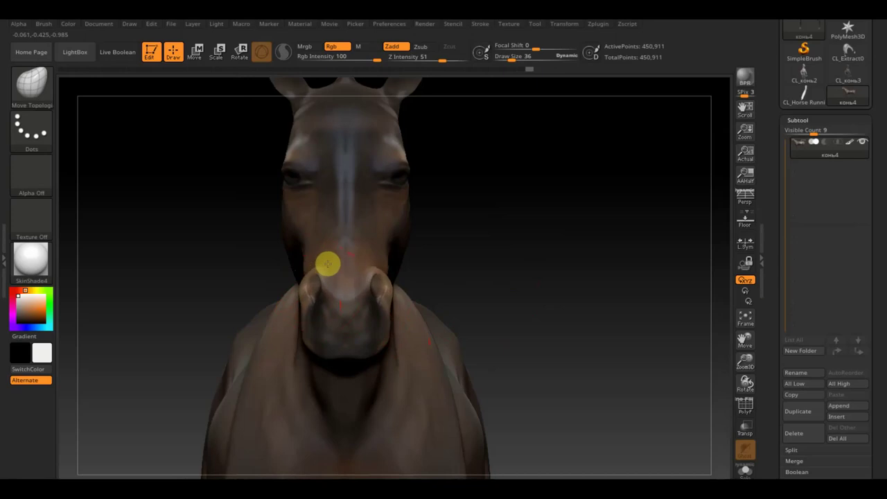
pyautogui.moveTo(534, 273); pyautogui.dragTo(600, 271)
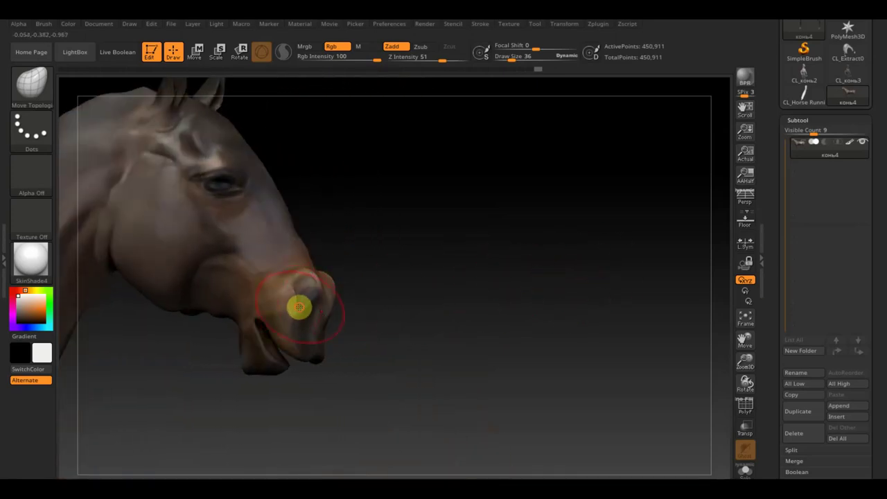
pyautogui.moveTo(412, 305); pyautogui.dragTo(434, 321)
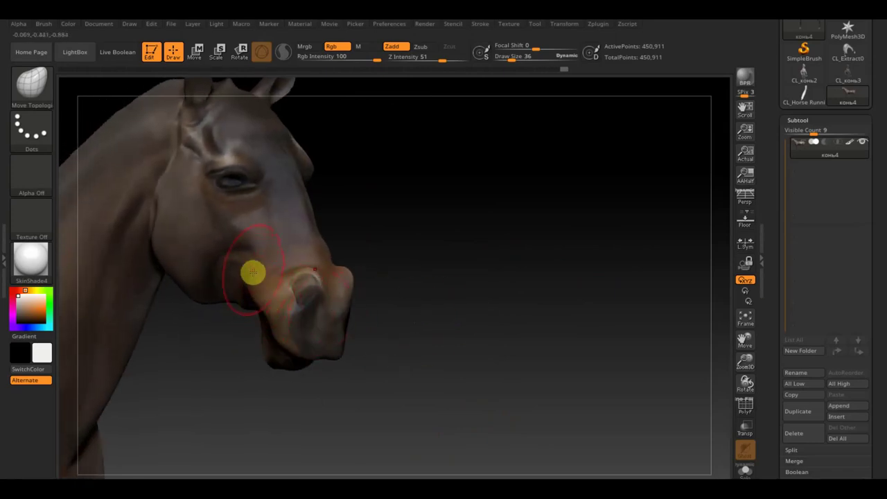
pyautogui.moveTo(476, 248); pyautogui.dragTo(402, 293)
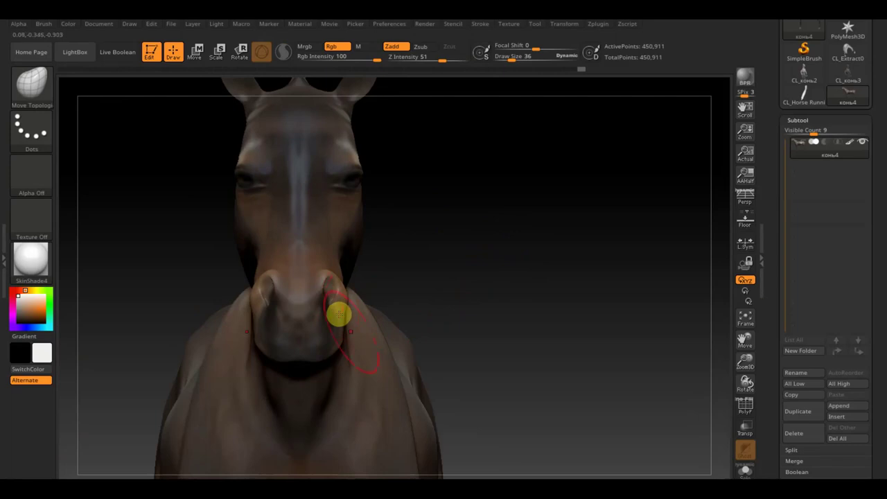
pyautogui.moveTo(453, 309)
pyautogui.mouseDown()
pyautogui.moveTo(488, 301)
pyautogui.moveTo(448, 298)
pyautogui.moveTo(472, 275)
pyautogui.moveTo(493, 217)
pyautogui.moveTo(481, 232)
pyautogui.mouseUp()
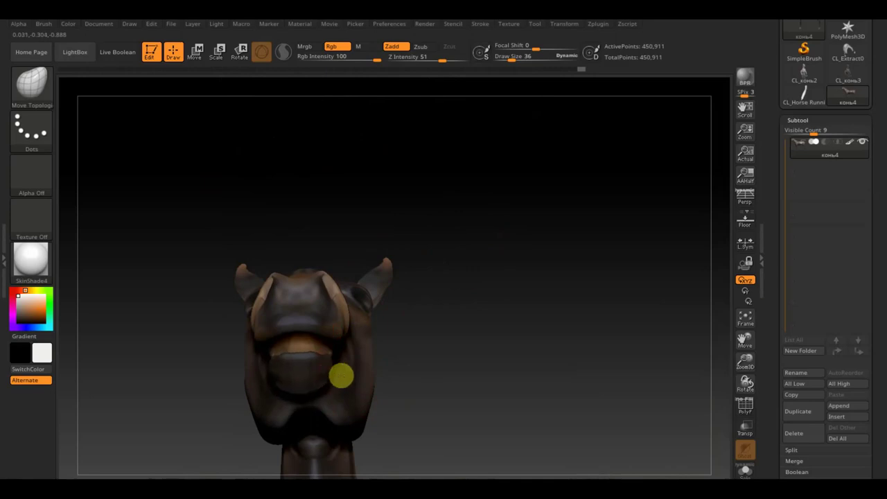
pyautogui.moveTo(419, 341)
pyautogui.mouseDown()
pyautogui.moveTo(495, 321)
pyautogui.moveTo(529, 327)
pyautogui.moveTo(529, 319)
pyautogui.mouseUp()
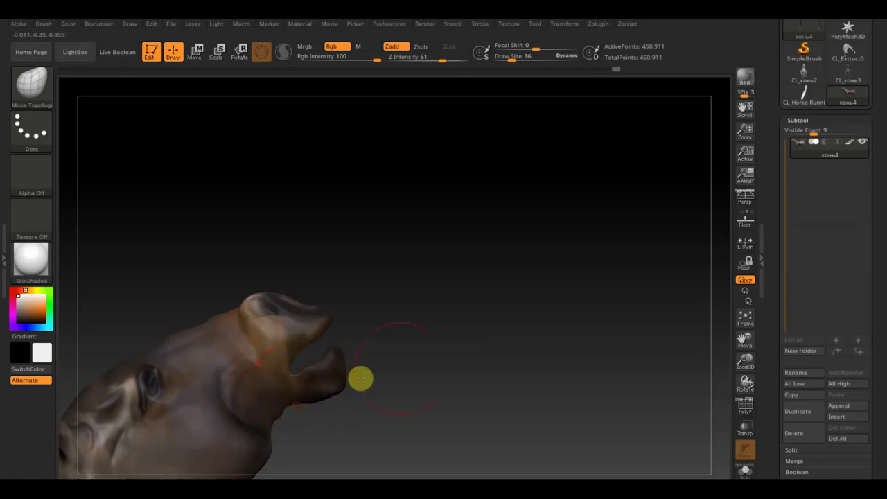
pyautogui.moveTo(361, 376)
pyautogui.mouseDown()
pyautogui.moveTo(368, 405)
pyautogui.moveTo(326, 430)
pyautogui.moveTo(663, 317)
pyautogui.moveTo(590, 184)
pyautogui.moveTo(549, 214)
pyautogui.moveTo(637, 277)
pyautogui.moveTo(622, 277)
pyautogui.moveTo(402, 442)
pyautogui.moveTo(354, 323)
pyautogui.mouseUp()
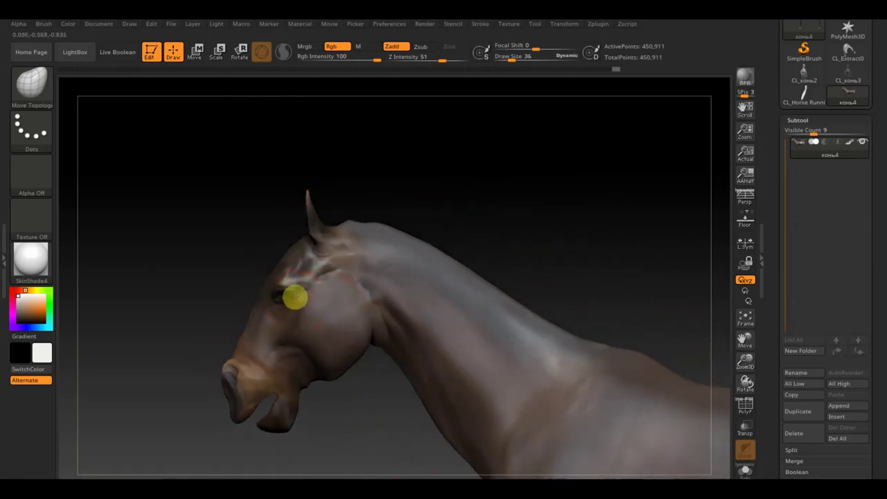
pyautogui.moveTo(212, 263)
pyautogui.mouseDown()
pyautogui.moveTo(206, 269)
pyautogui.moveTo(219, 295)
pyautogui.moveTo(177, 309)
pyautogui.mouseUp()
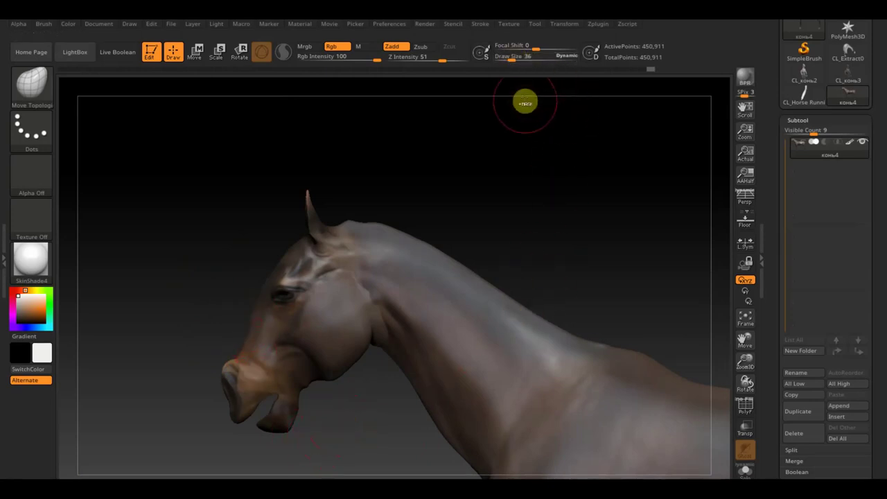
# Set the Move Topological draw size to 135 and frame the whole horse in side view
pyautogui.press('ctrl')
pyautogui.press('ctrl')
pyautogui.press('ctrl')
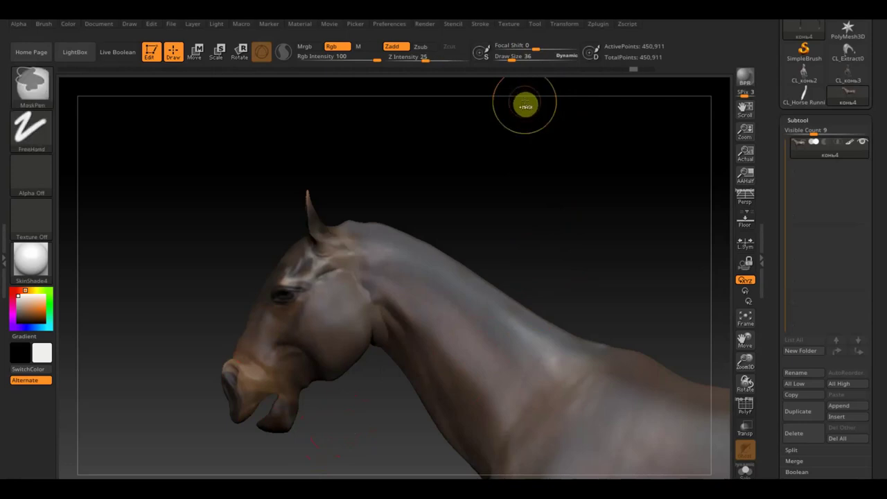
pyautogui.press('ctrl')
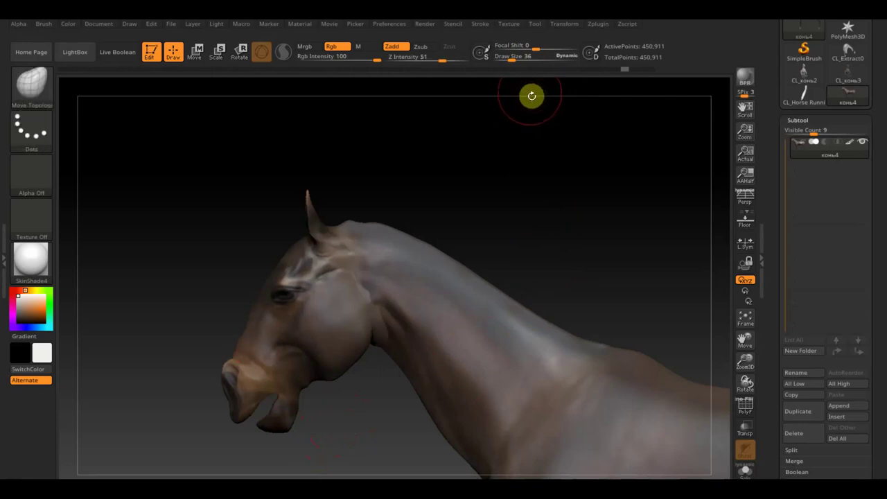
pyautogui.moveTo(572, 59); pyautogui.dragTo(514, 56)
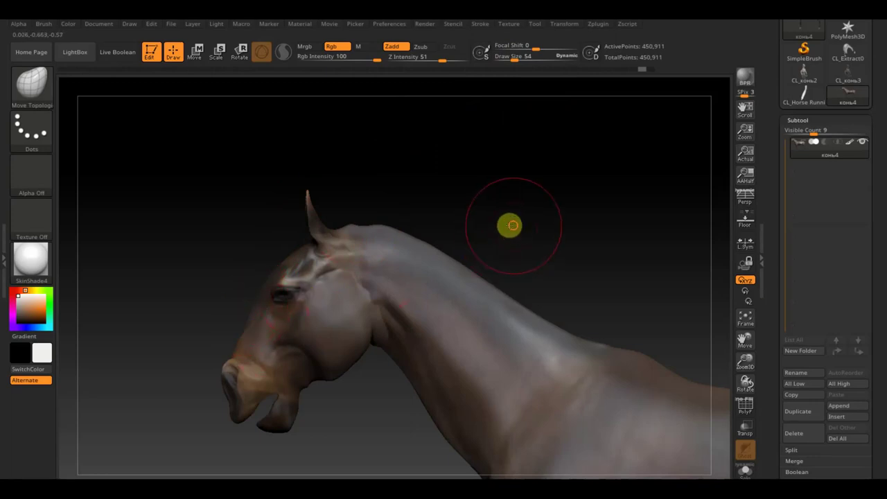
pyautogui.moveTo(509, 224)
pyautogui.mouseDown()
pyautogui.moveTo(572, 222)
pyautogui.moveTo(548, 165)
pyautogui.moveTo(533, 199)
pyautogui.moveTo(545, 170)
pyautogui.moveTo(495, 155)
pyautogui.moveTo(513, 146)
pyautogui.moveTo(513, 154)
pyautogui.moveTo(475, 154)
pyautogui.mouseUp()
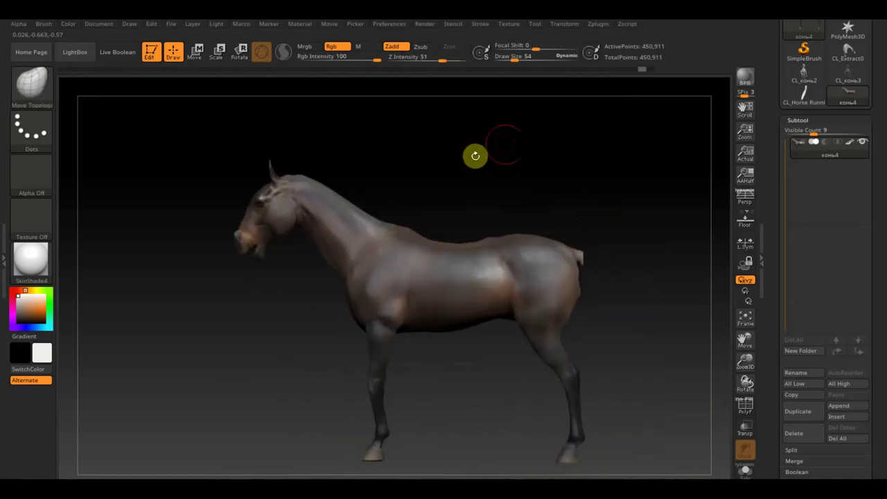
pyautogui.moveTo(514, 60); pyautogui.dragTo(526, 60)
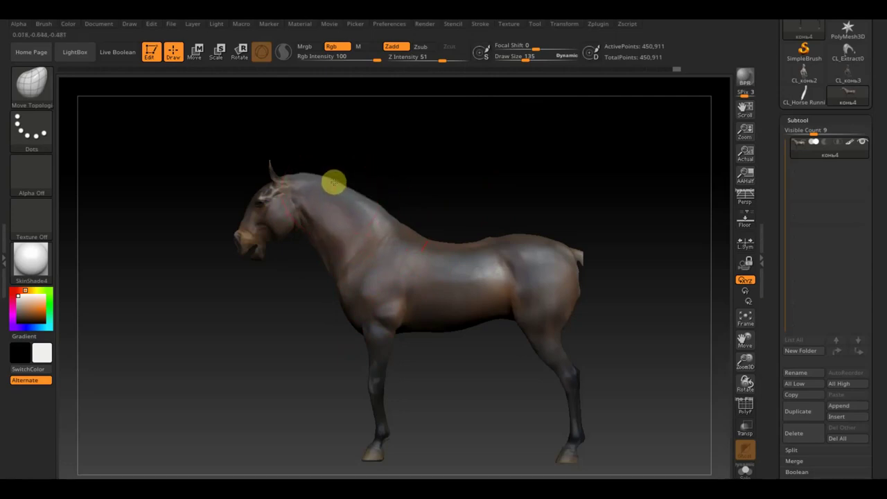
pyautogui.keyDown('alt'); pyautogui.moveTo(509, 185); pyautogui.dragTo(464, 172); pyautogui.keyUp('alt')
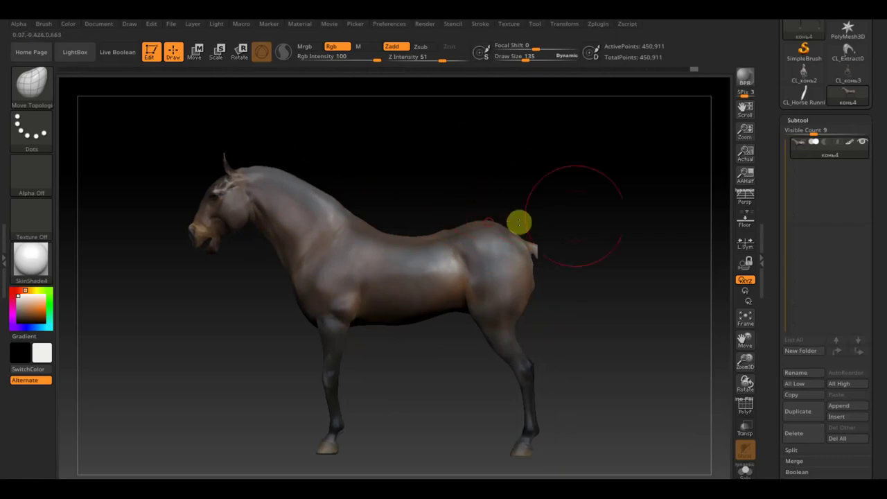
pyautogui.moveTo(518, 222); pyautogui.dragTo(627, 224)
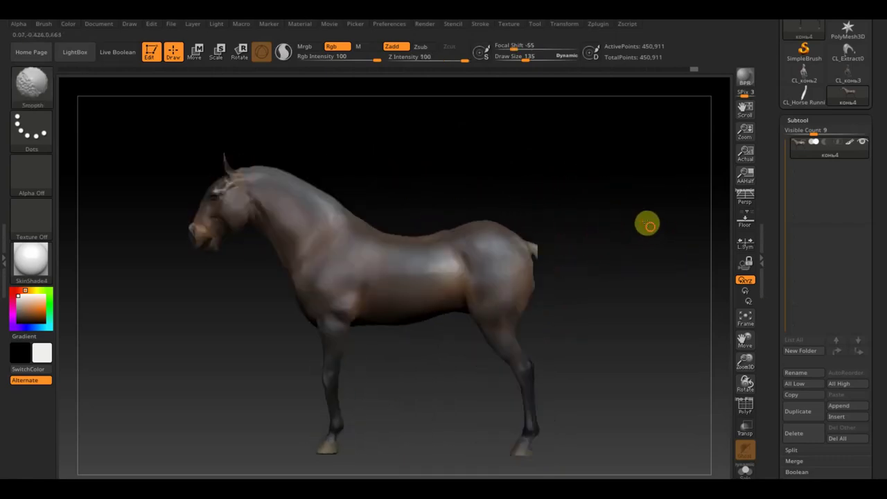
pyautogui.press('-')
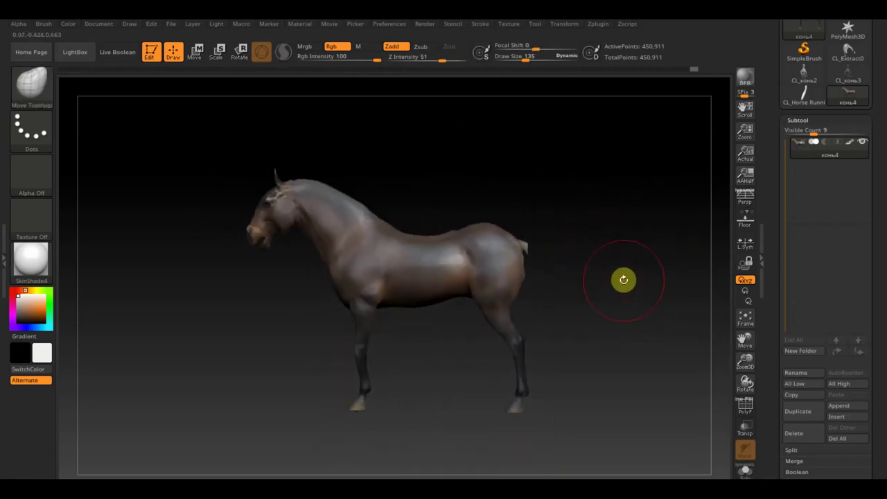
# Apply a Tool > Deformation Inflate of about 18 to bulk up the horse's body
pyautogui.moveTo(879, 386); pyautogui.dragTo(879, 319)
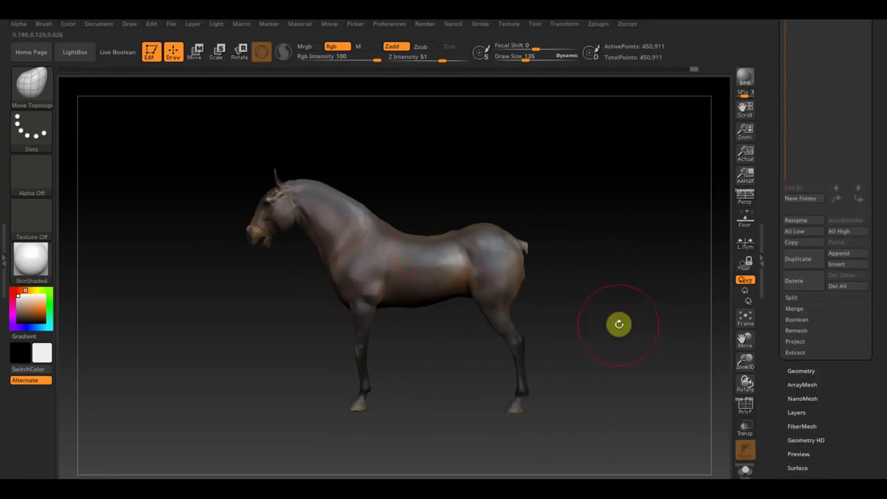
pyautogui.moveTo(835, 440); pyautogui.dragTo(843, 395)
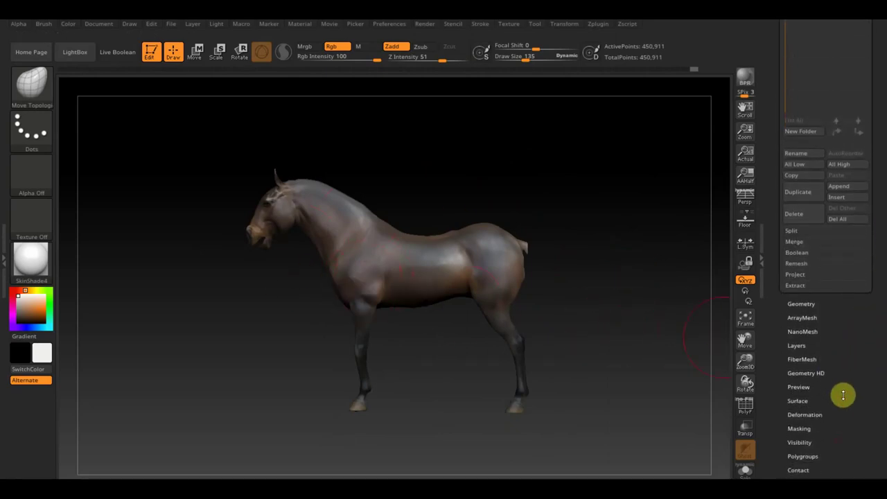
pyautogui.click(811, 414)
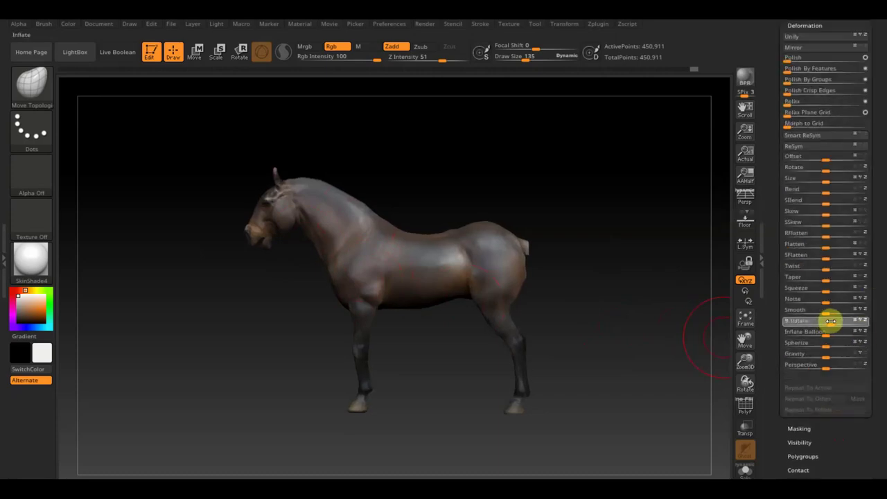
pyautogui.moveTo(831, 321); pyautogui.dragTo(833, 321)
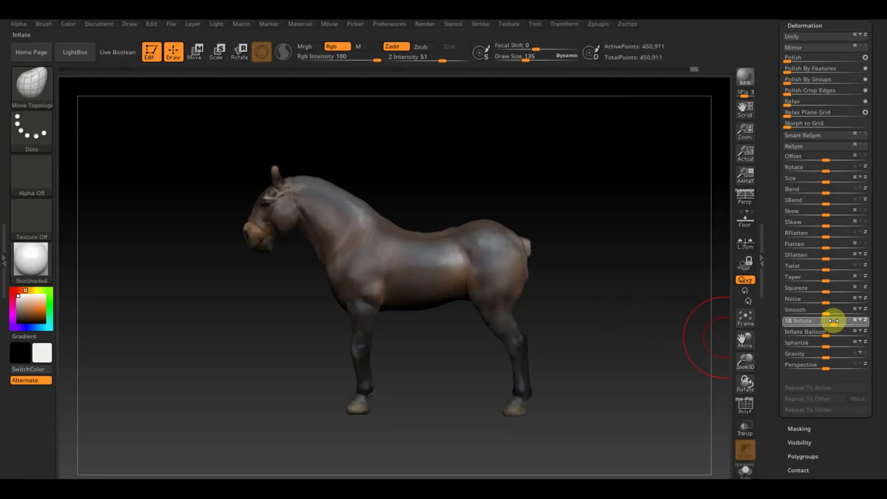
pyautogui.moveTo(657, 295); pyautogui.dragTo(697, 300)
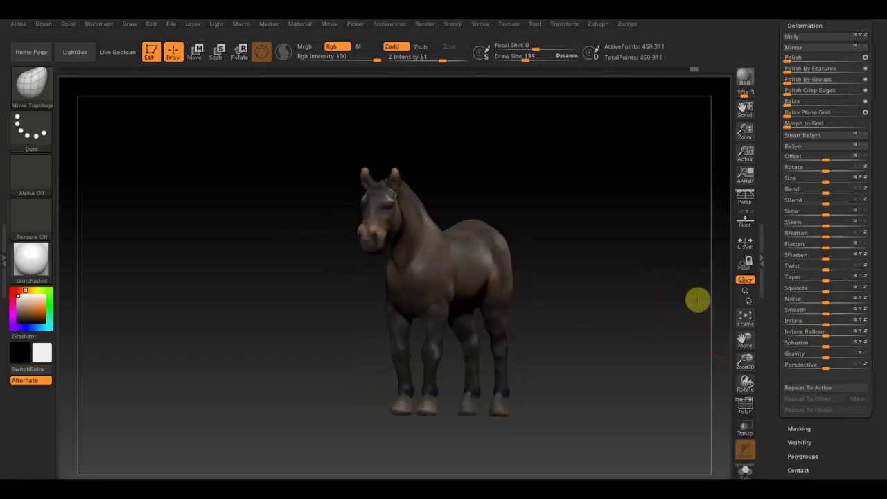
pyautogui.scroll(5, 644, 305)
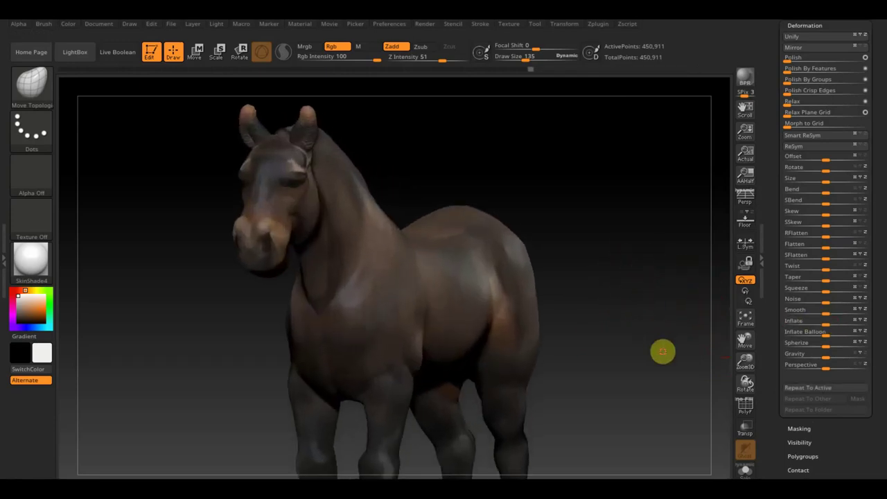
# From a rear view, reshape the horse's shoulder and body outline
pyautogui.moveTo(648, 336)
pyautogui.mouseDown()
pyautogui.moveTo(626, 348)
pyautogui.moveTo(554, 325)
pyautogui.moveTo(548, 338)
pyautogui.moveTo(485, 299)
pyautogui.moveTo(467, 309)
pyautogui.moveTo(464, 355)
pyautogui.moveTo(446, 358)
pyautogui.moveTo(453, 335)
pyautogui.moveTo(446, 313)
pyautogui.mouseUp()
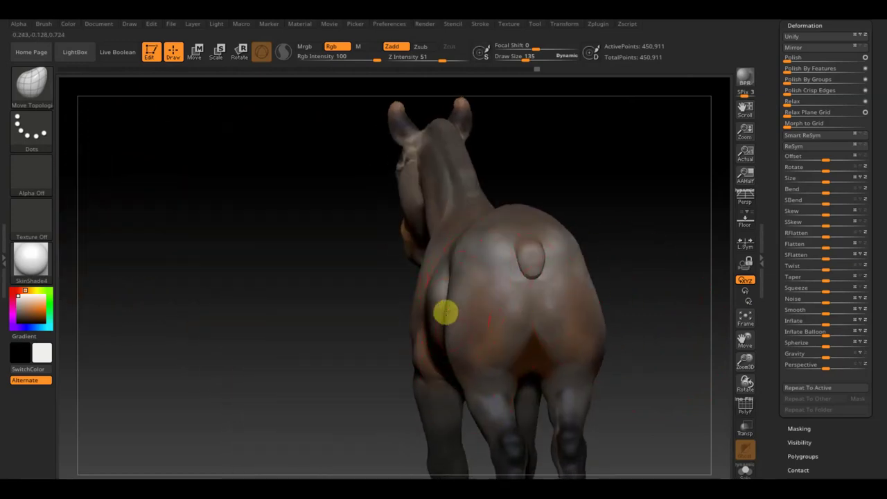
pyautogui.moveTo(652, 273)
pyautogui.mouseDown()
pyautogui.moveTo(697, 265)
pyautogui.moveTo(628, 280)
pyautogui.moveTo(663, 279)
pyautogui.moveTo(608, 308)
pyautogui.mouseUp()
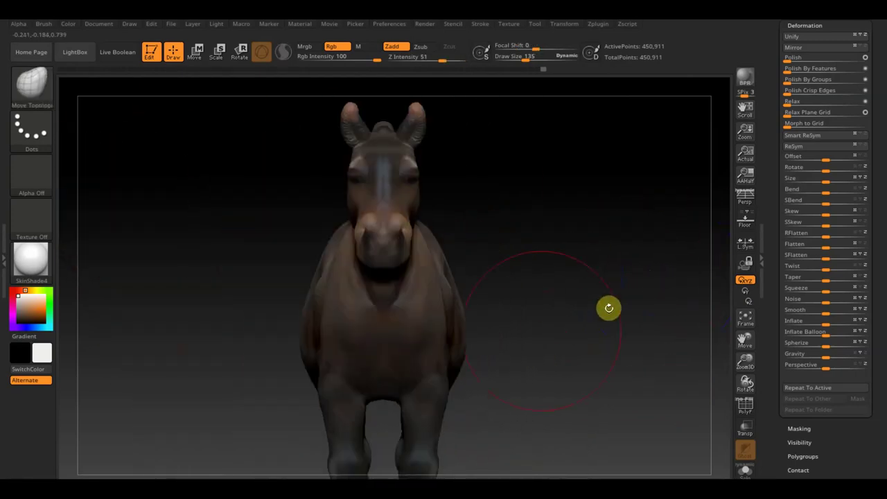
pyautogui.moveTo(320, 361); pyautogui.dragTo(309, 364)
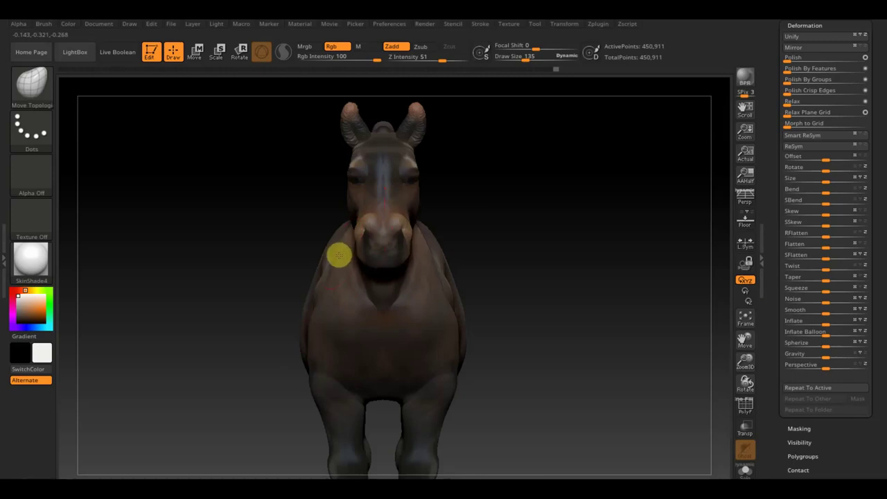
# Reshape the muzzle with a size 69 brush, checking it from side and front views
pyautogui.keyDown('alt'); pyautogui.moveTo(545, 214); pyautogui.dragTo(551, 236); pyautogui.keyUp('alt')
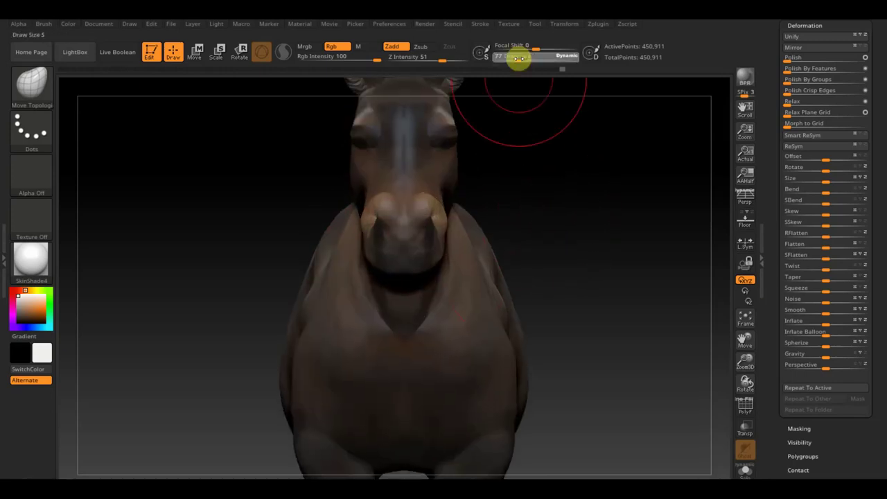
pyautogui.moveTo(518, 58); pyautogui.dragTo(516, 57)
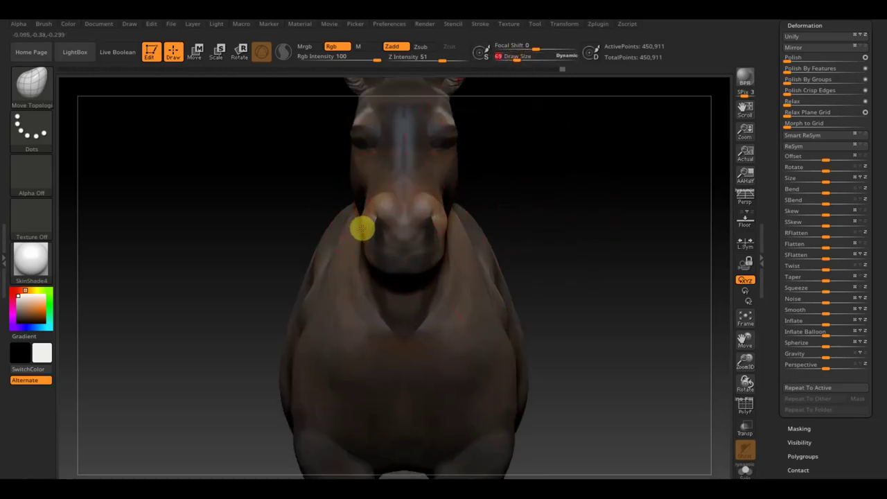
pyautogui.moveTo(487, 222); pyautogui.dragTo(578, 234)
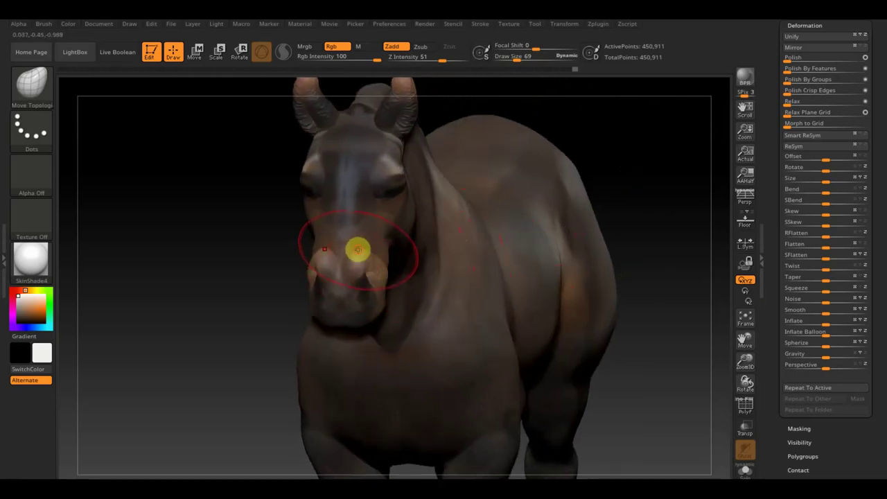
pyautogui.moveTo(356, 251); pyautogui.dragTo(366, 258)
pyautogui.moveTo(219, 242); pyautogui.dragTo(163, 221)
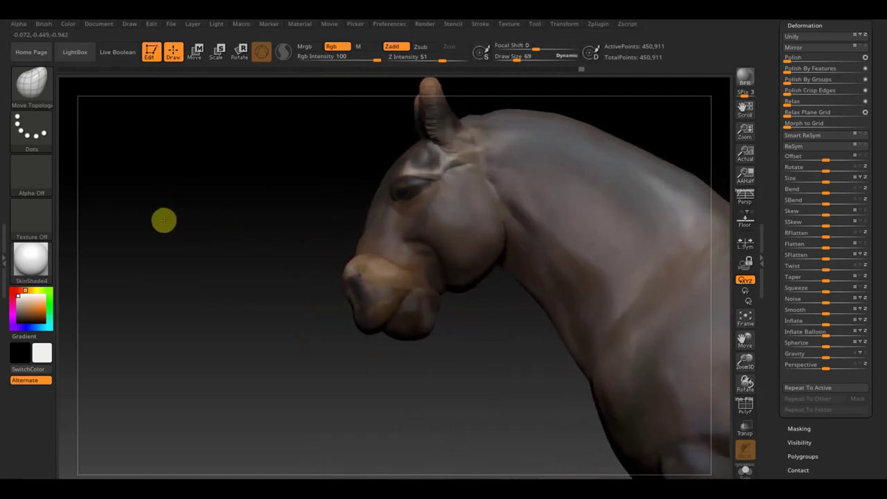
pyautogui.moveTo(164, 222)
pyautogui.mouseDown()
pyautogui.moveTo(190, 228)
pyautogui.moveTo(270, 184)
pyautogui.moveTo(273, 166)
pyautogui.mouseUp()
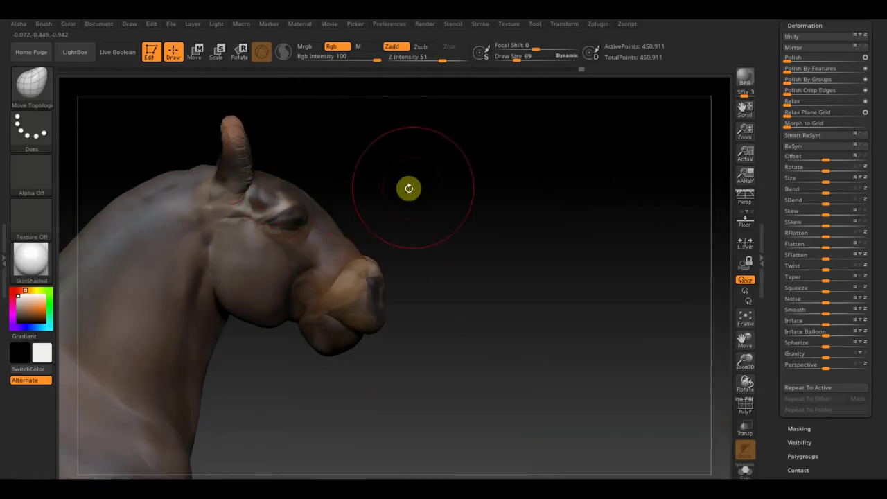
pyautogui.moveTo(521, 252)
pyautogui.mouseDown()
pyautogui.moveTo(473, 243)
pyautogui.moveTo(556, 264)
pyautogui.mouseUp()
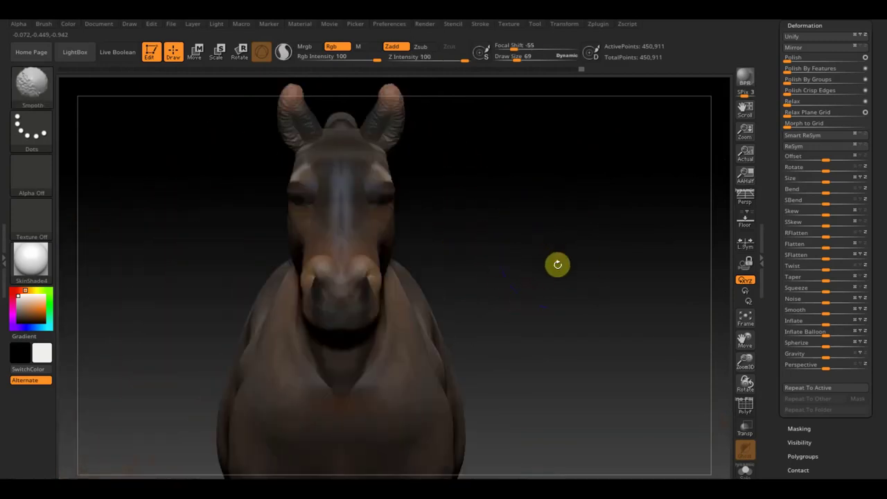
pyautogui.moveTo(532, 215)
pyautogui.mouseDown()
pyautogui.moveTo(529, 249)
pyautogui.moveTo(432, 237)
pyautogui.mouseUp()
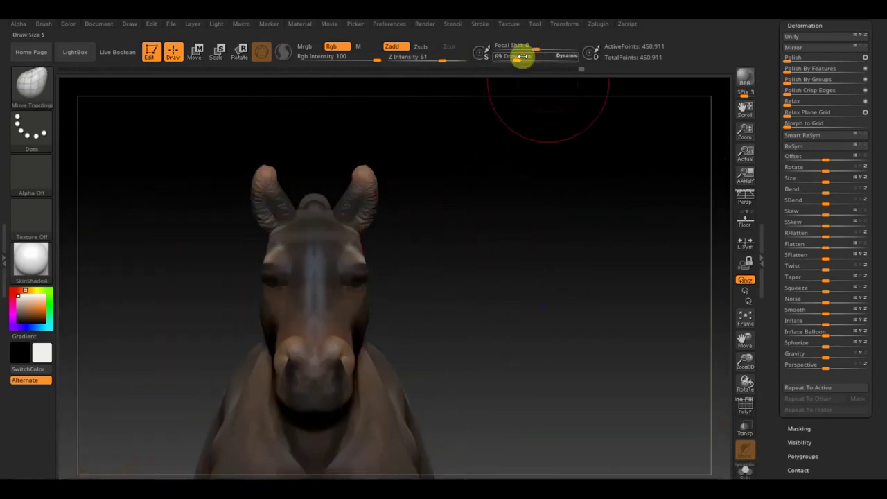
# With a size 45 brush, smooth the ears and muzzle, orbiting the head to check it from all sides
pyautogui.moveTo(520, 55); pyautogui.dragTo(509, 56)
pyautogui.press('shift')
pyautogui.keyDown('shift'); pyautogui.moveTo(359, 186); pyautogui.dragTo(365, 189); pyautogui.keyUp('shift')
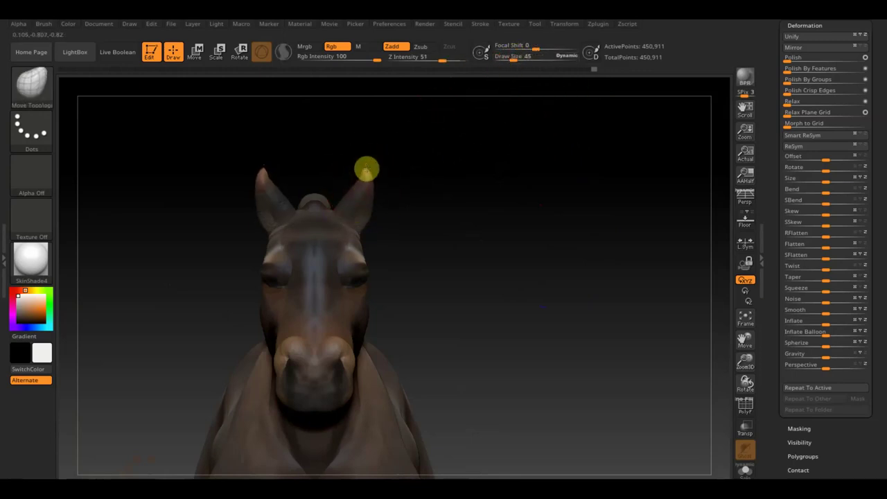
pyautogui.moveTo(372, 172)
pyautogui.mouseDown()
pyautogui.moveTo(420, 210)
pyautogui.moveTo(388, 226)
pyautogui.mouseUp()
pyautogui.press('shift')
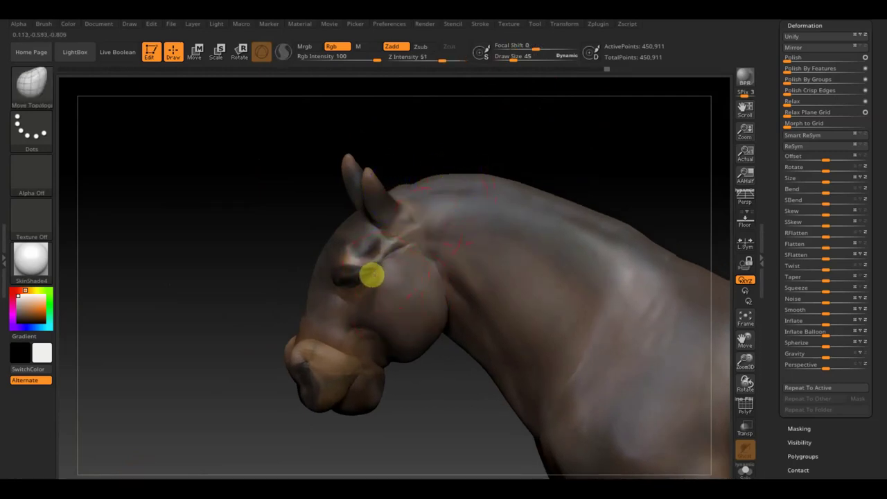
pyautogui.moveTo(273, 264); pyautogui.dragTo(218, 248)
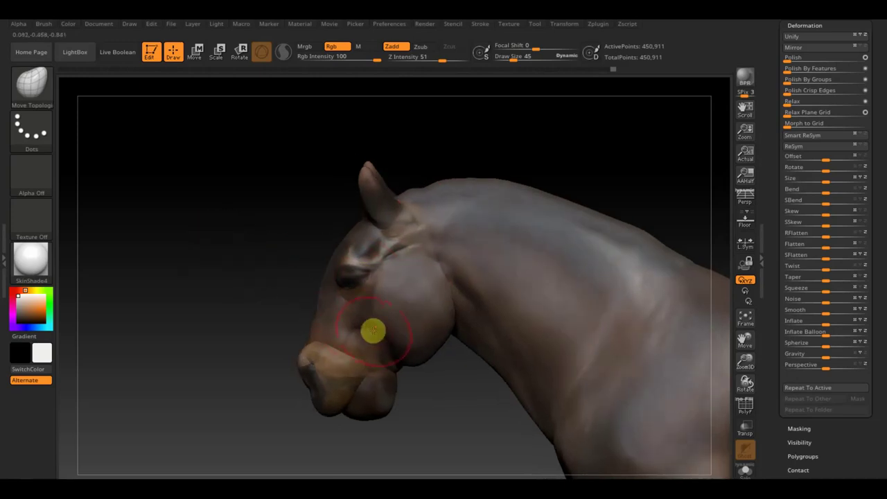
pyautogui.moveTo(265, 303)
pyautogui.mouseDown()
pyautogui.moveTo(245, 232)
pyautogui.moveTo(252, 271)
pyautogui.moveTo(214, 268)
pyautogui.moveTo(174, 169)
pyautogui.mouseUp()
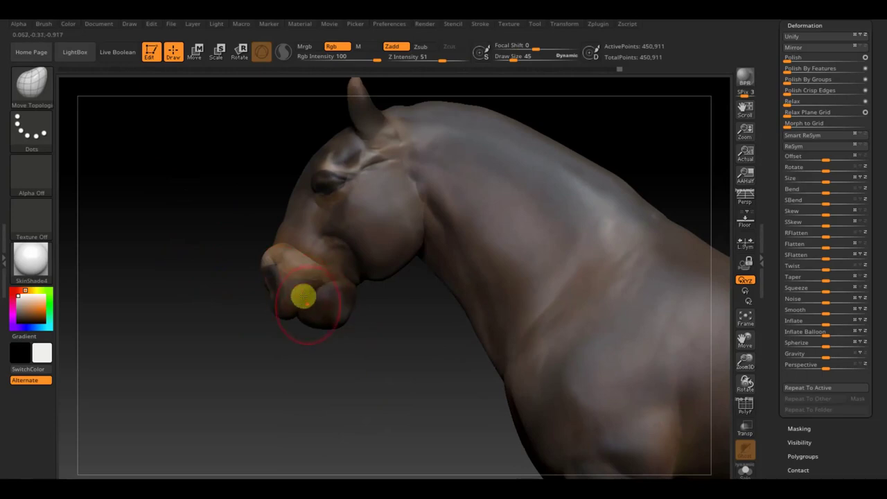
pyautogui.press('shift')
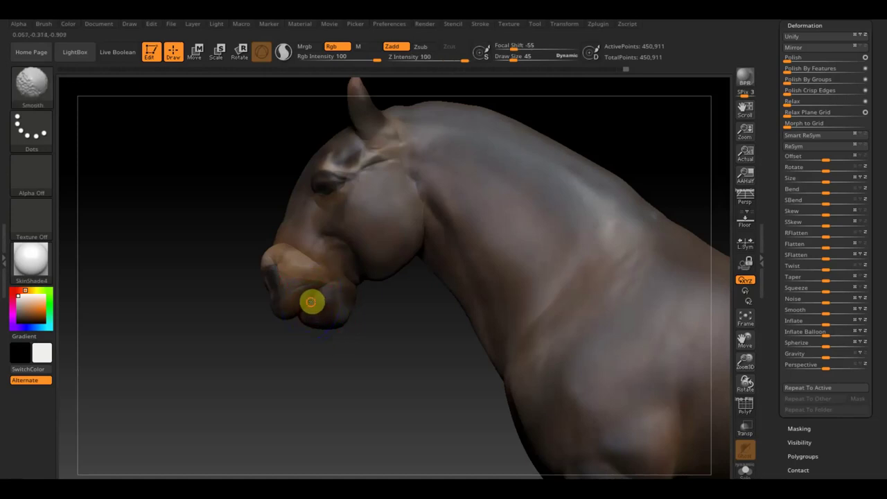
pyautogui.press('shift')
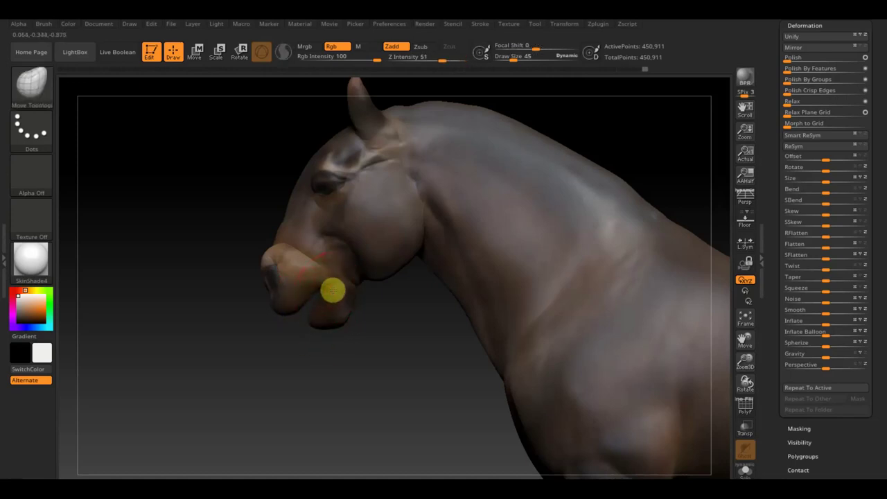
pyautogui.moveTo(386, 342)
pyautogui.mouseDown()
pyautogui.moveTo(424, 299)
pyautogui.moveTo(440, 159)
pyautogui.mouseUp()
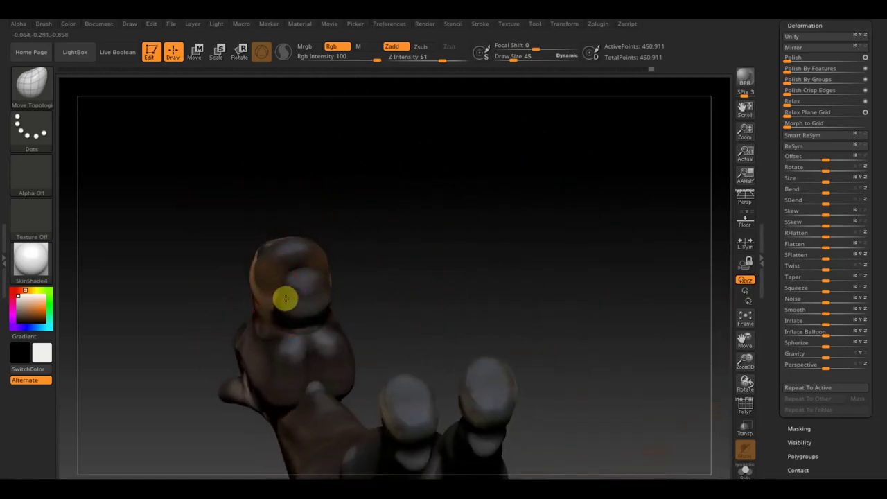
pyautogui.moveTo(365, 252)
pyautogui.mouseDown()
pyautogui.moveTo(434, 333)
pyautogui.moveTo(560, 271)
pyautogui.moveTo(481, 263)
pyautogui.mouseUp()
# Pick ClayBuildup, enable Auto Masking, set Z Intensity to 3 and switch to MaskPen
pyautogui.click(42, 89)
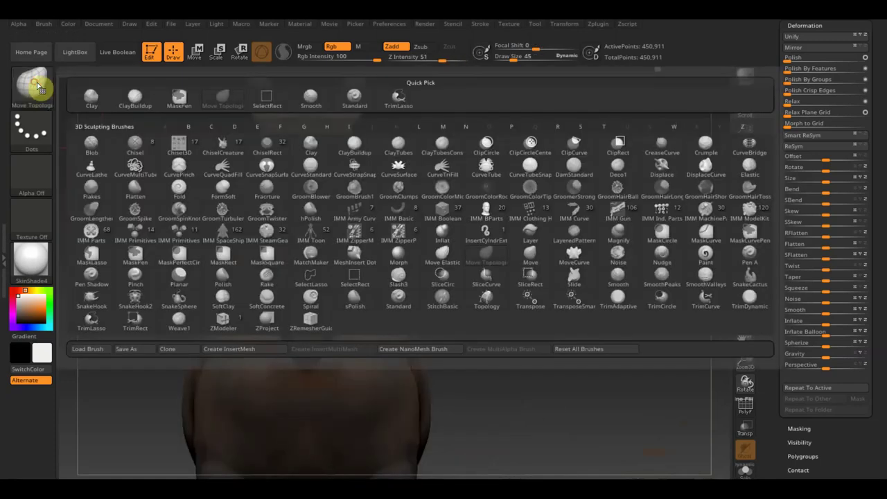
pyautogui.click(132, 96)
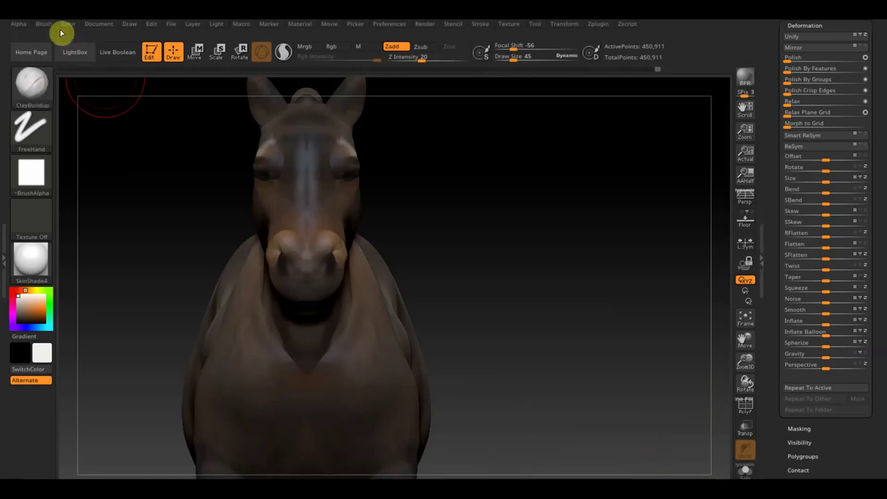
pyautogui.click(44, 26)
pyautogui.scroll(-2, 118, 321)
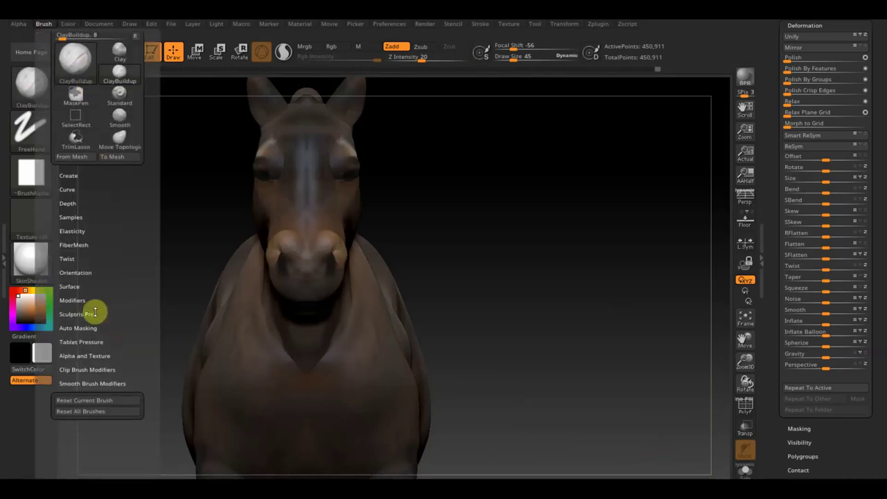
pyautogui.click(77, 327)
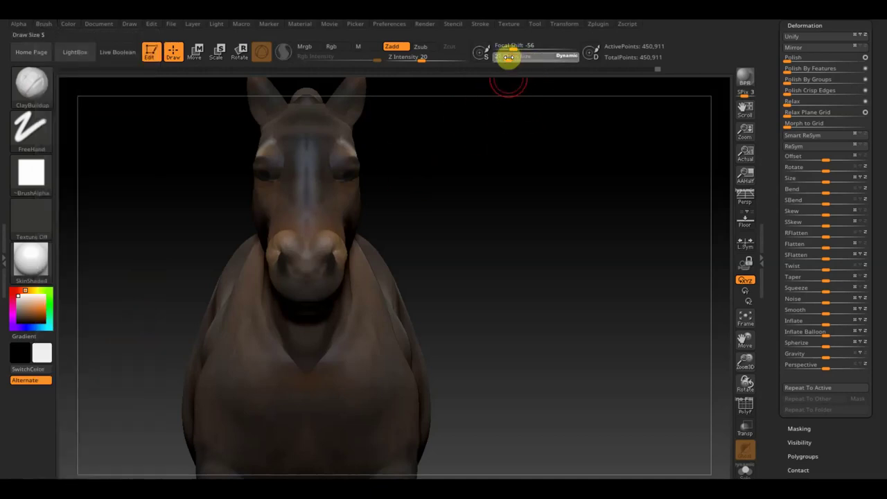
pyautogui.click(537, 56)
pyautogui.write('19')
pyautogui.click(425, 59)
pyautogui.write('3')
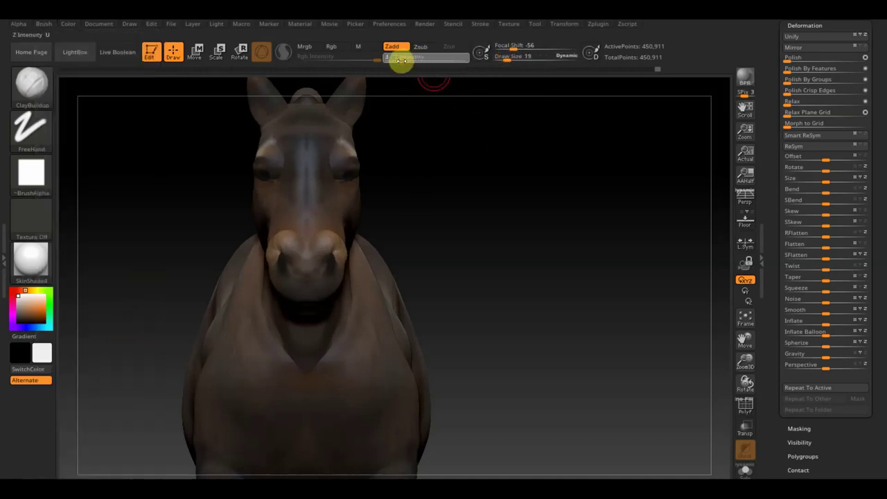
pyautogui.moveTo(470, 201)
pyautogui.keyDown('alt'); pyautogui.mouseDown()
pyautogui.moveTo(485, 238)
pyautogui.moveTo(490, 220)
pyautogui.moveTo(479, 219)
pyautogui.mouseUp(); pyautogui.keyUp('alt')
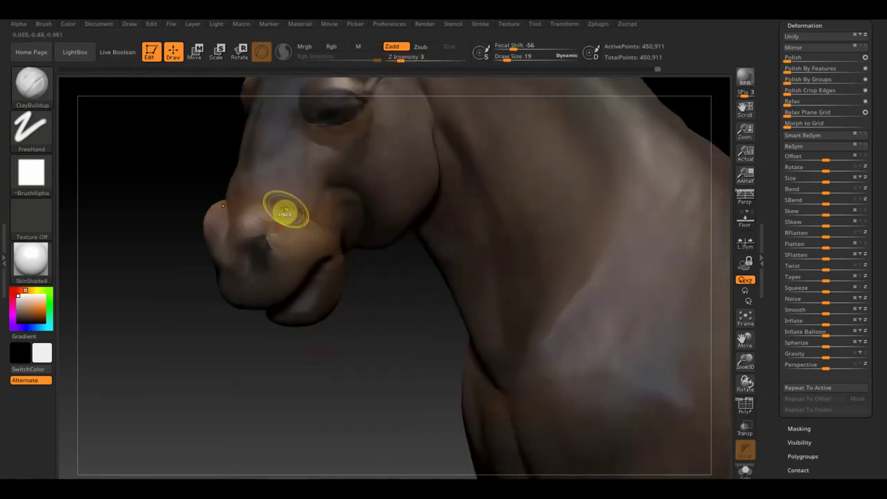
pyautogui.press('ctrl')
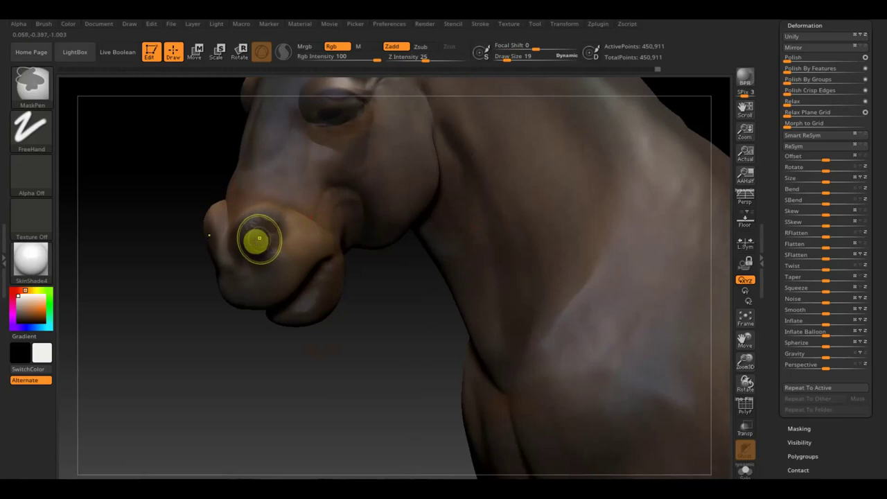
# Smooth away the dent on the horse's nostril
pyautogui.moveTo(174, 236); pyautogui.dragTo(135, 212)
pyautogui.press('shift')
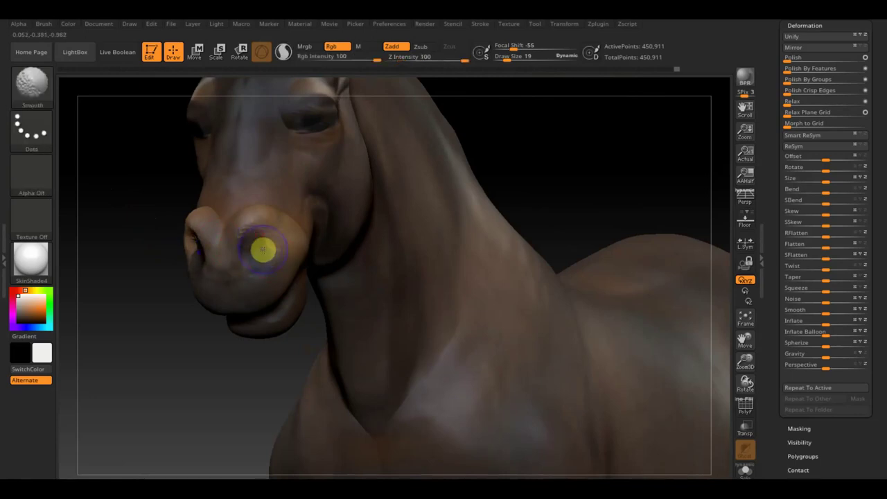
pyautogui.keyDown('shift'); pyautogui.moveTo(268, 253); pyautogui.dragTo(263, 244); pyautogui.keyUp('shift')
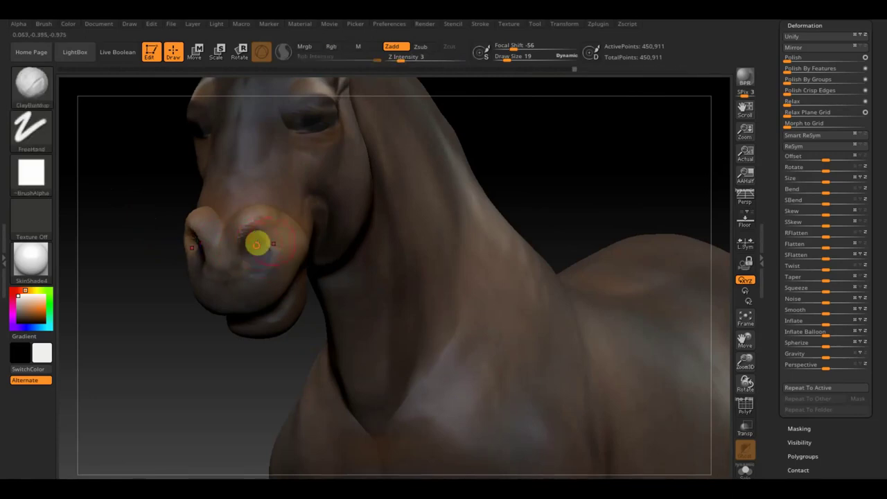
# Smooth the surface across the nose from several angles
pyautogui.moveTo(143, 206); pyautogui.dragTo(123, 192)
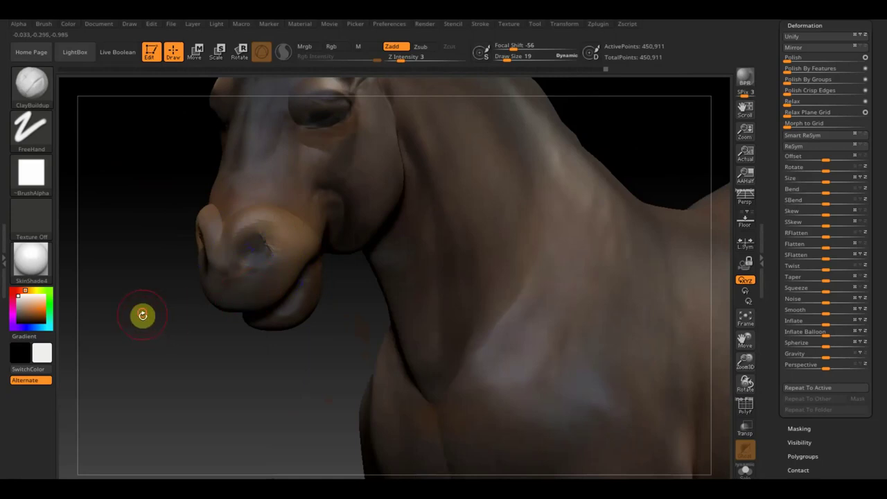
pyautogui.moveTo(142, 315); pyautogui.dragTo(188, 283)
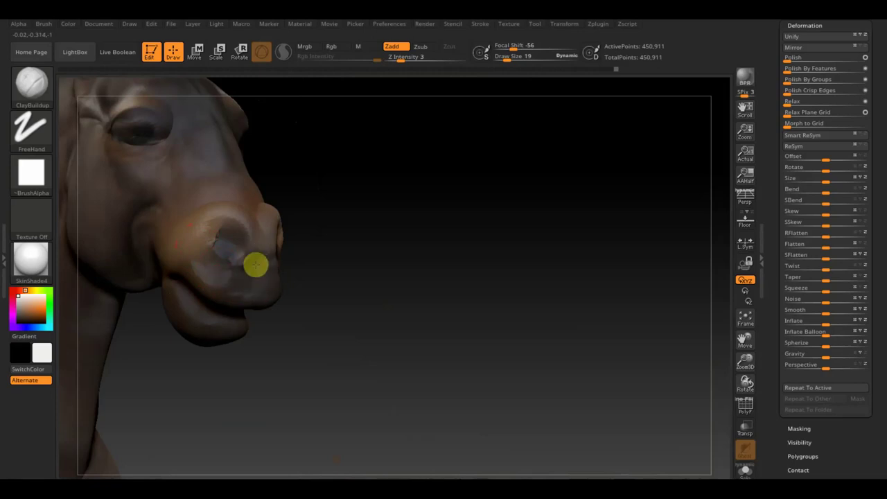
pyautogui.moveTo(274, 275)
pyautogui.keyDown('shift'); pyautogui.mouseDown()
pyautogui.moveTo(366, 255)
pyautogui.moveTo(408, 261)
pyautogui.mouseUp(); pyautogui.keyUp('shift')
pyautogui.moveTo(299, 282)
pyautogui.mouseDown()
pyautogui.moveTo(313, 285)
pyautogui.moveTo(191, 201)
pyautogui.moveTo(208, 207)
pyautogui.mouseUp()
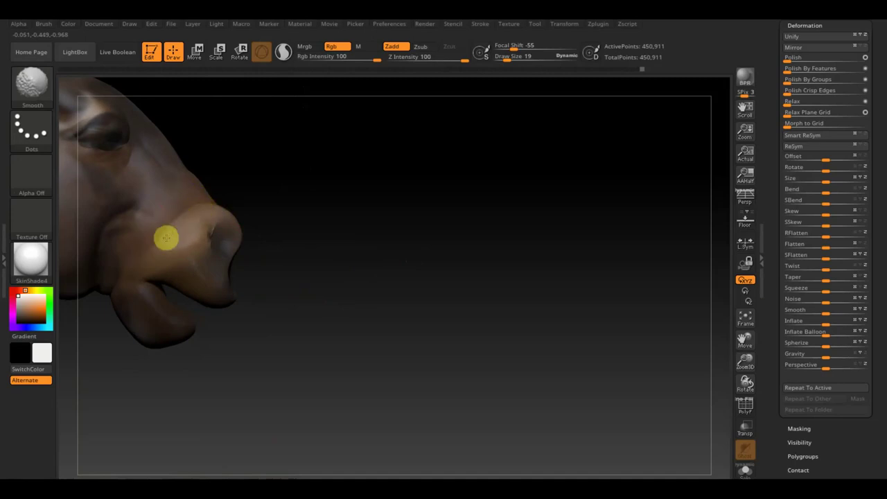
pyautogui.keyDown('shift'); pyautogui.moveTo(166, 238); pyautogui.dragTo(186, 217); pyautogui.keyUp('shift')
pyautogui.moveTo(242, 210)
pyautogui.mouseDown()
pyautogui.moveTo(305, 219)
pyautogui.moveTo(279, 212)
pyautogui.moveTo(242, 235)
pyautogui.mouseUp()
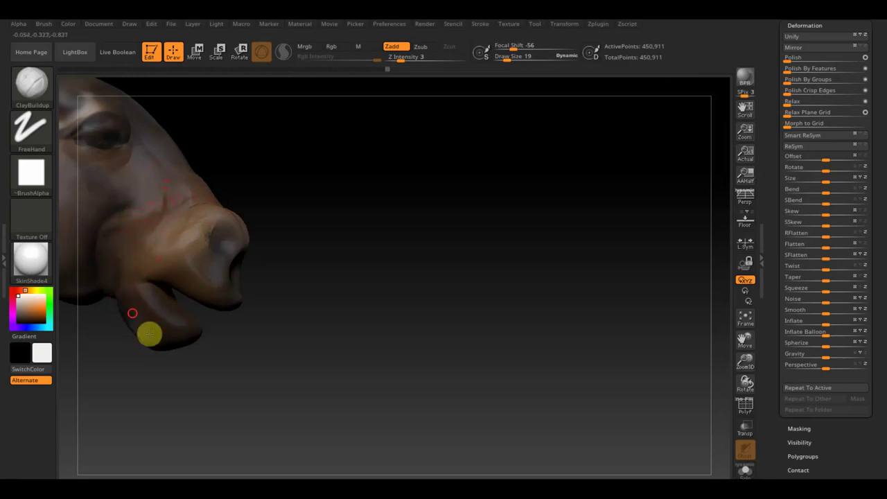
# Build up the horse's lower lip slightly with a ClayBuildup stroke
pyautogui.moveTo(240, 365); pyautogui.dragTo(220, 370)
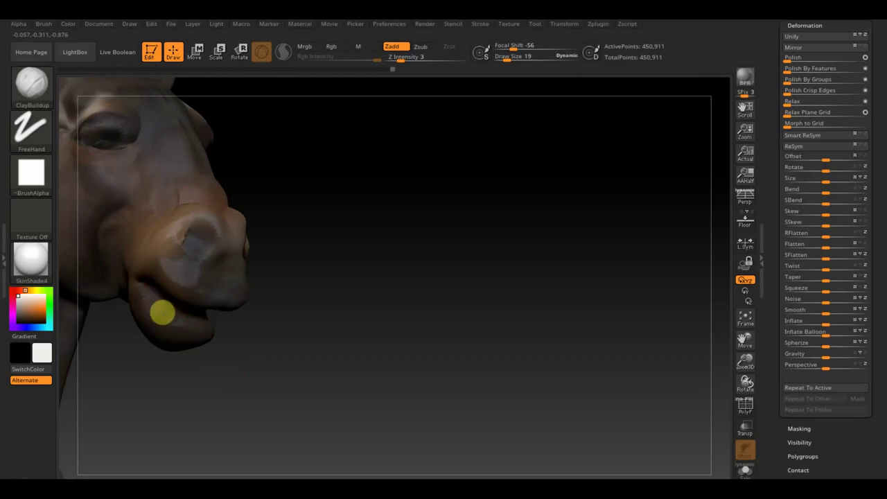
pyautogui.moveTo(196, 344)
pyautogui.mouseDown()
pyautogui.moveTo(216, 309)
pyautogui.moveTo(206, 300)
pyautogui.mouseUp()
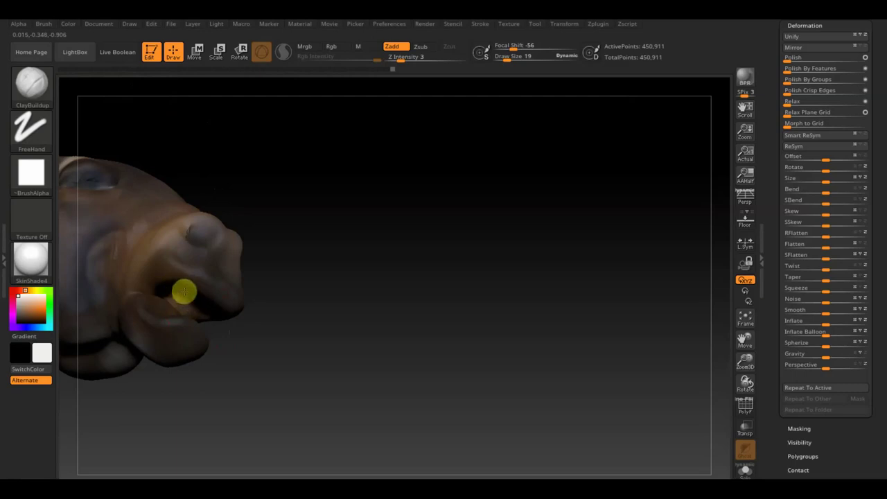
pyautogui.moveTo(268, 303); pyautogui.dragTo(250, 309)
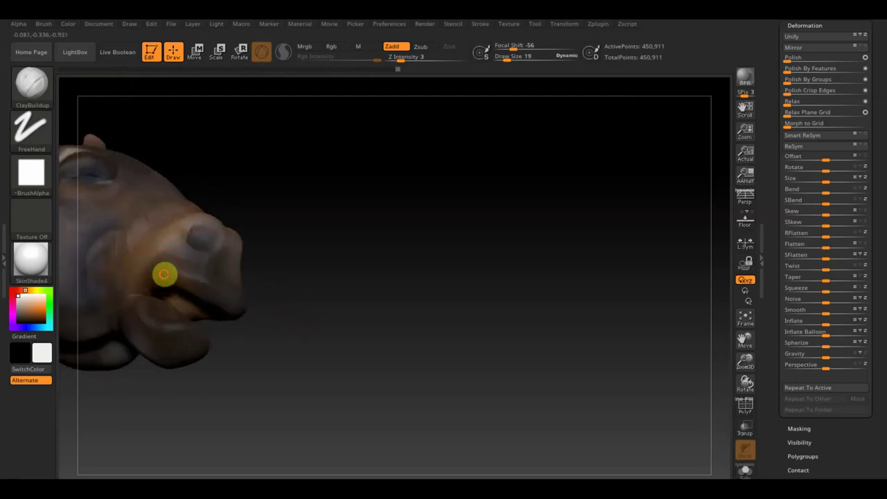
pyautogui.moveTo(129, 279); pyautogui.dragTo(143, 277)
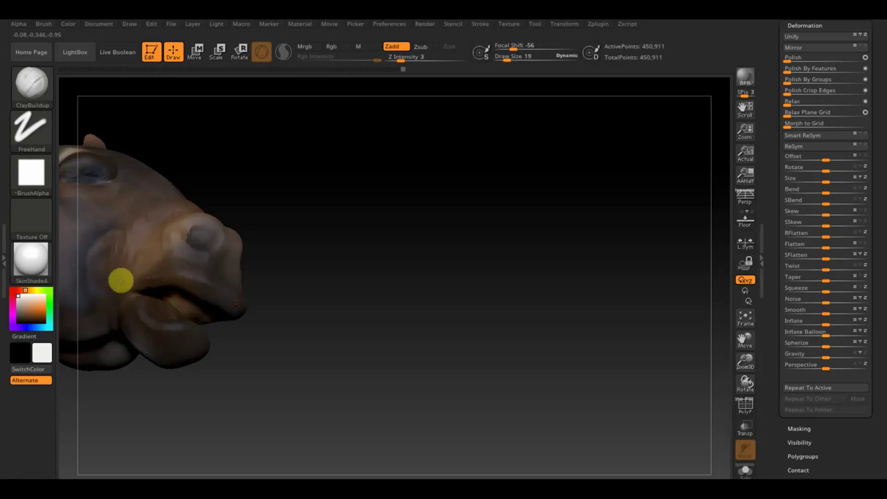
# Smooth the nostril area and reduce the draw size to 10
pyautogui.moveTo(316, 257); pyautogui.dragTo(283, 282)
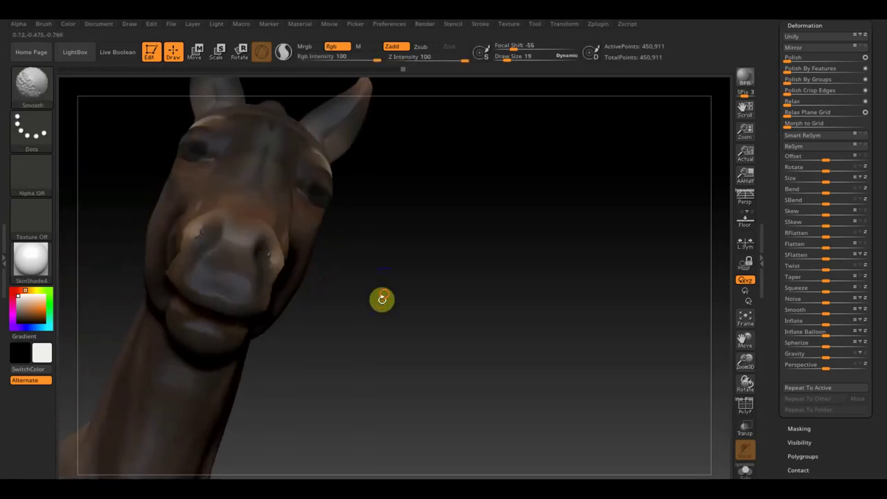
pyautogui.moveTo(382, 298); pyautogui.dragTo(373, 291)
pyautogui.moveTo(379, 174); pyautogui.dragTo(395, 199)
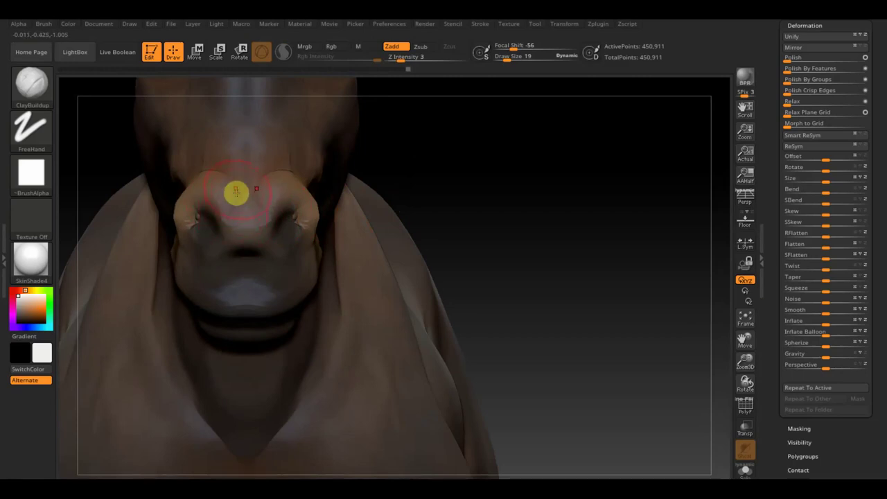
pyautogui.moveTo(397, 204); pyautogui.dragTo(466, 221)
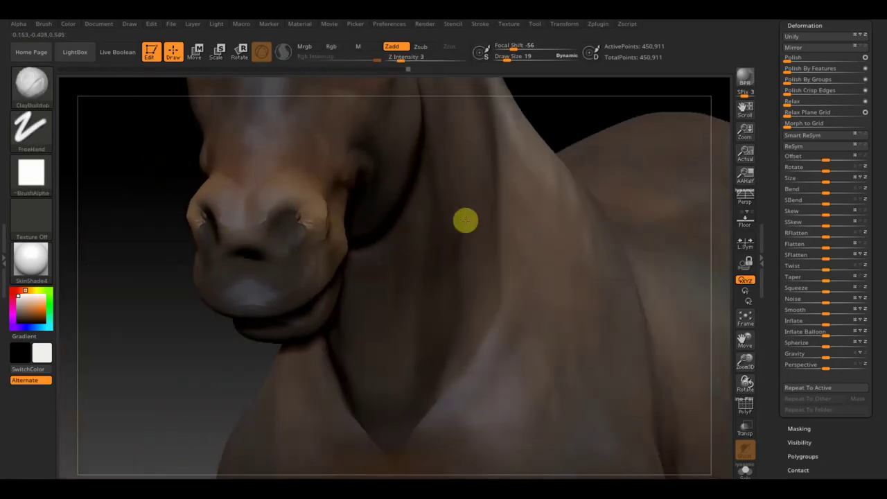
pyautogui.moveTo(111, 289)
pyautogui.keyDown('shift'); pyautogui.mouseDown()
pyautogui.moveTo(125, 267)
pyautogui.moveTo(143, 263)
pyautogui.mouseUp(); pyautogui.keyUp('shift')
pyautogui.press('shift')
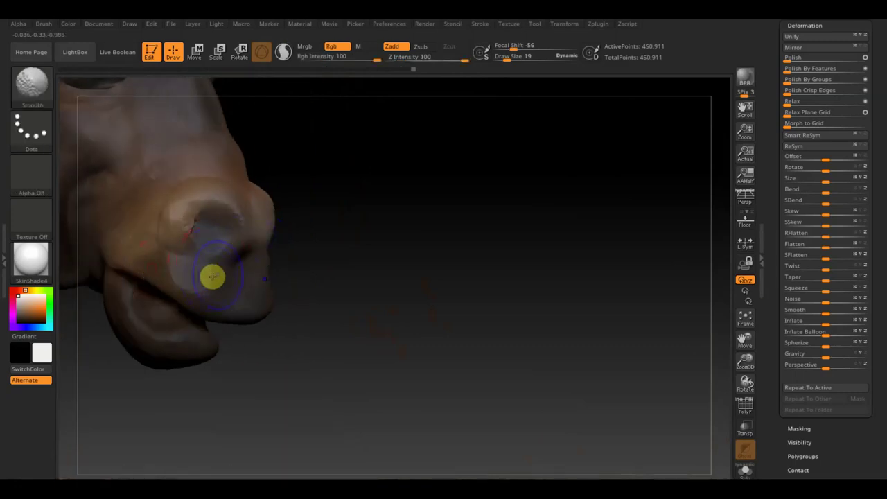
pyautogui.moveTo(192, 212)
pyautogui.keyDown('shift'); pyautogui.mouseDown()
pyautogui.moveTo(161, 206)
pyautogui.moveTo(170, 277)
pyautogui.mouseUp(); pyautogui.keyUp('shift')
pyautogui.moveTo(353, 305); pyautogui.dragTo(386, 301)
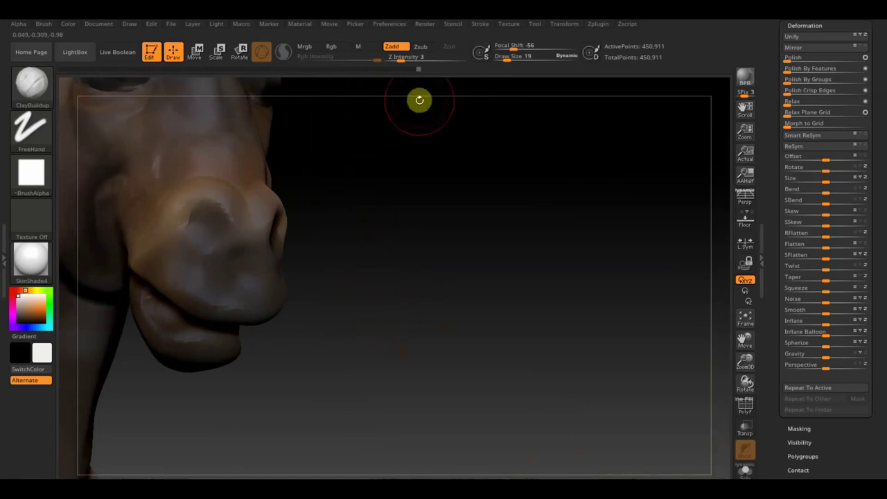
pyautogui.moveTo(511, 54); pyautogui.dragTo(505, 56)
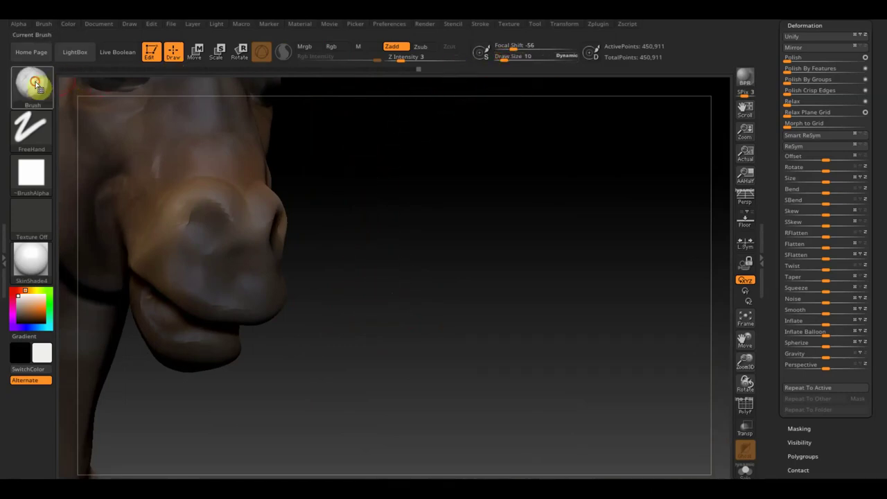
# Switch to the Standard brush, sculpting without colour, at draw size 7
pyautogui.click(35, 83)
pyautogui.click(362, 100)
pyautogui.click(393, 46)
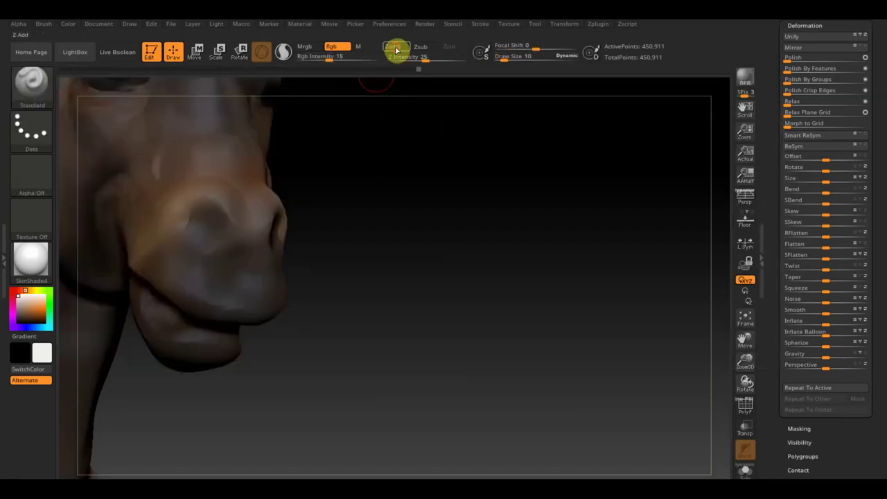
pyautogui.click(343, 48)
pyautogui.moveTo(505, 55); pyautogui.dragTo(499, 58)
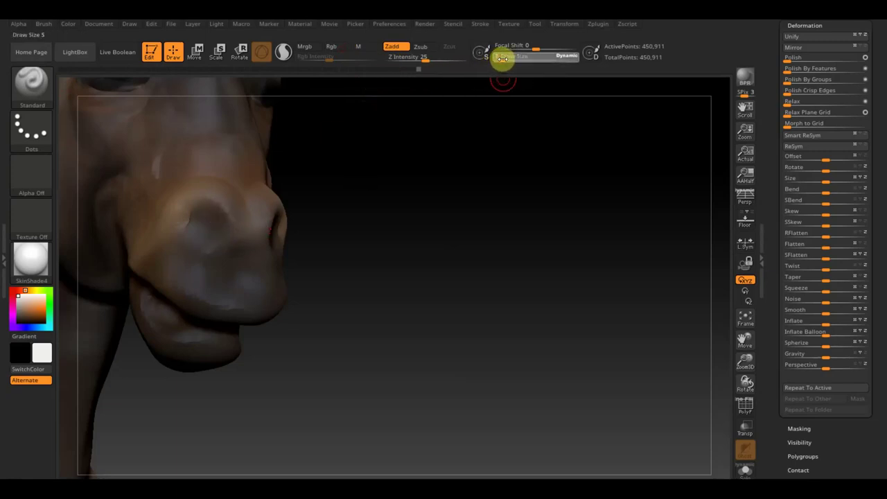
pyautogui.moveTo(502, 59); pyautogui.dragTo(502, 59)
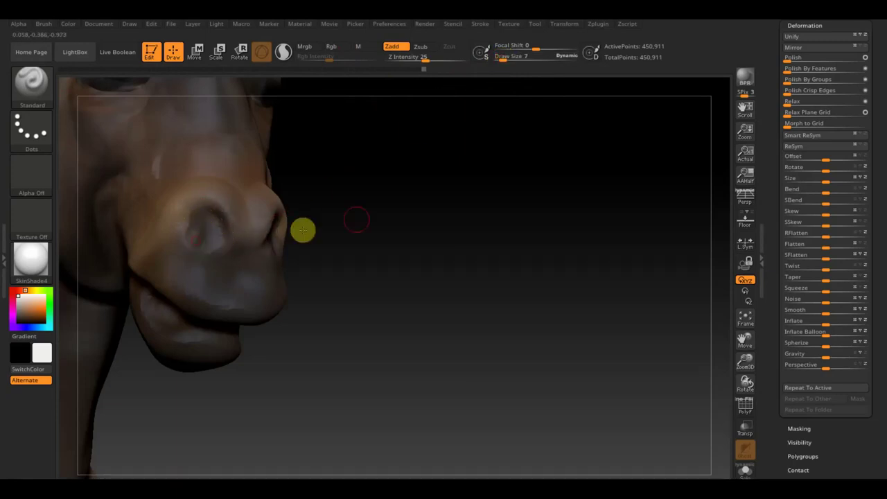
# Smooth the area above the nostril, then frame the whole horse
pyautogui.moveTo(405, 212); pyautogui.dragTo(436, 215)
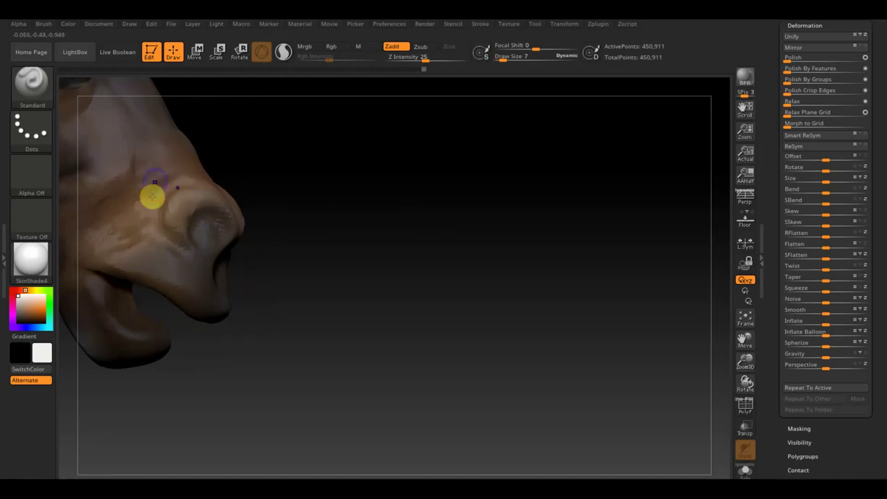
pyautogui.keyDown('shift'); pyautogui.moveTo(152, 196); pyautogui.dragTo(160, 174); pyautogui.keyUp('shift')
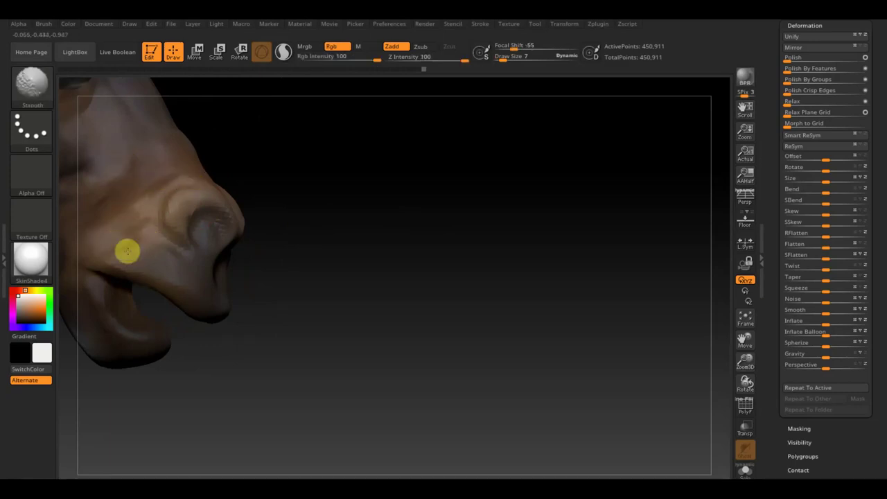
pyautogui.moveTo(264, 259); pyautogui.dragTo(220, 289)
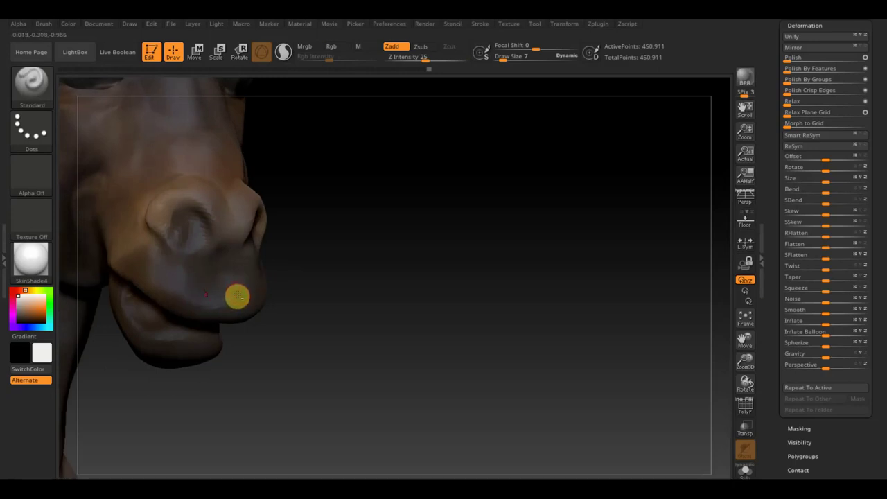
pyautogui.press('shift')
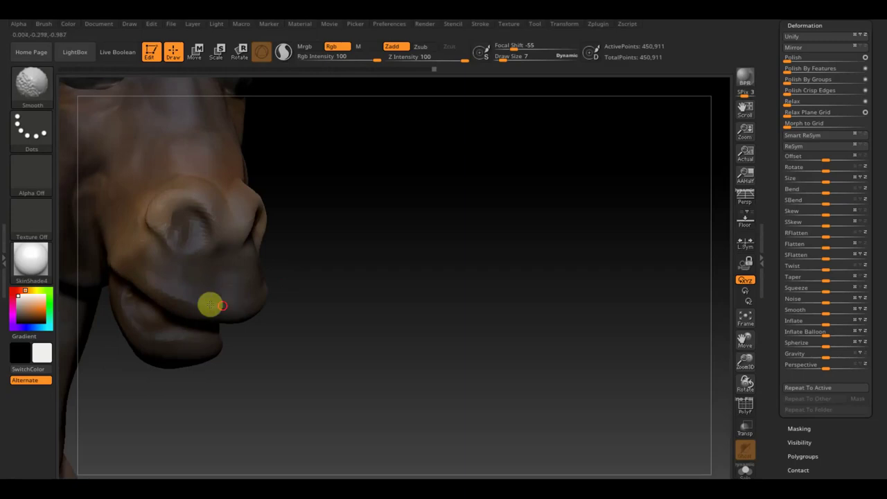
pyautogui.keyDown('shift'); pyautogui.moveTo(342, 251); pyautogui.dragTo(323, 244); pyautogui.keyUp('shift')
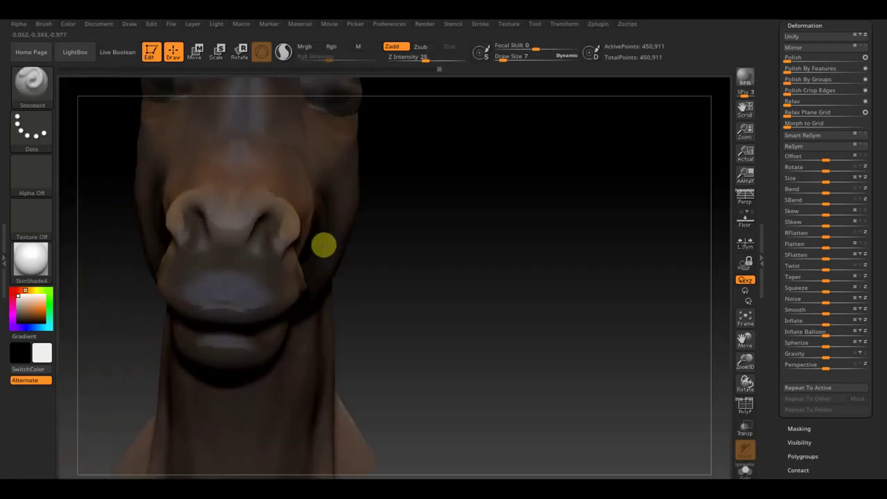
pyautogui.moveTo(458, 240); pyautogui.dragTo(485, 245)
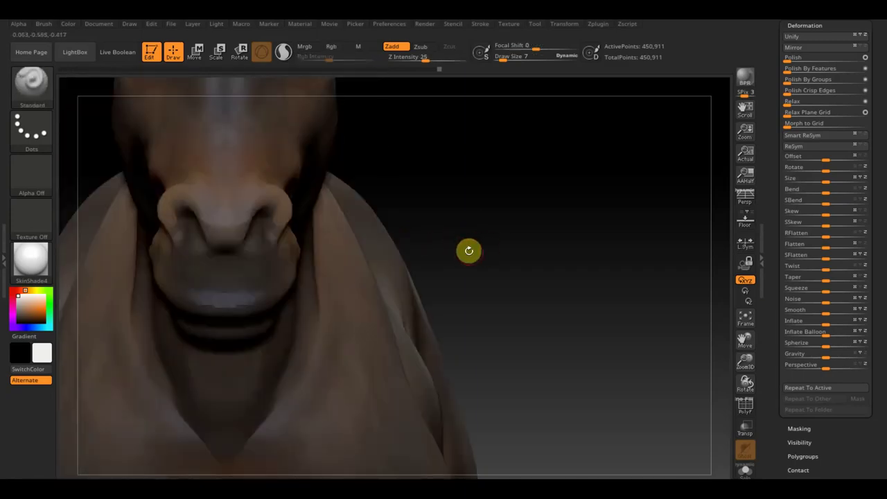
pyautogui.press('f')
pyautogui.keyDown('alt'); pyautogui.moveTo(406, 139); pyautogui.dragTo(459, 178); pyautogui.keyUp('alt')
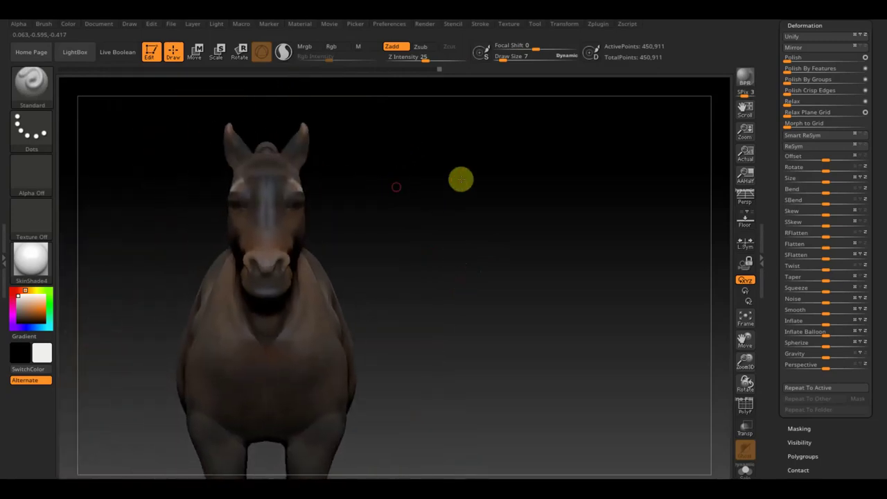
pyautogui.moveTo(430, 224)
pyautogui.mouseDown()
pyautogui.moveTo(463, 218)
pyautogui.moveTo(425, 236)
pyautogui.moveTo(477, 242)
pyautogui.moveTo(467, 256)
pyautogui.moveTo(491, 320)
pyautogui.moveTo(443, 295)
pyautogui.mouseUp()
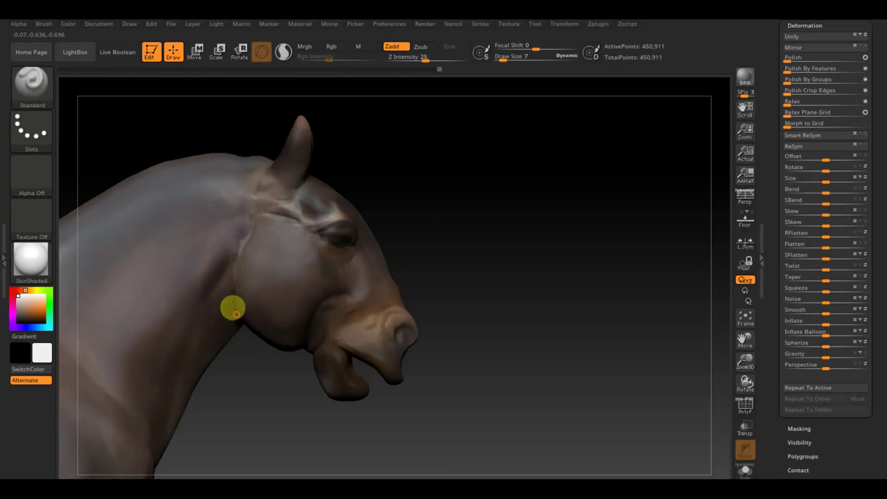
# Deepen the crease from the jaw toward the eye with Standard strokes
pyautogui.moveTo(233, 309); pyautogui.dragTo(235, 268)
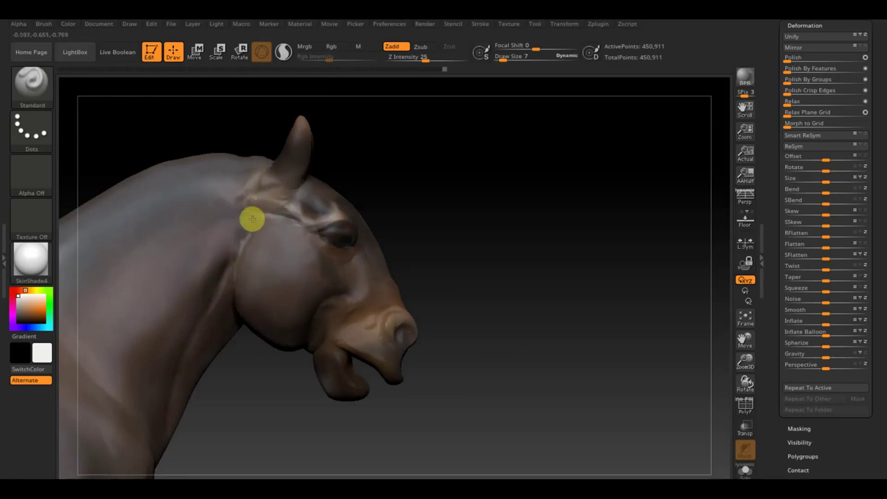
pyautogui.moveTo(251, 220); pyautogui.dragTo(300, 215)
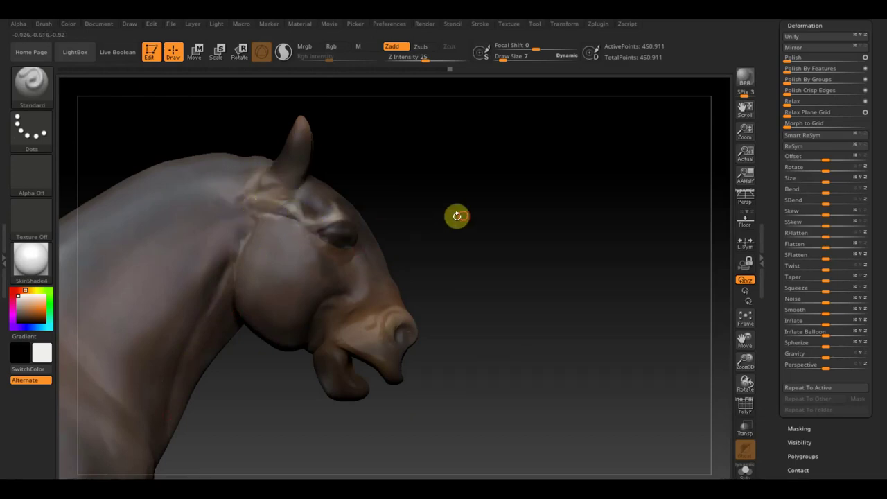
pyautogui.moveTo(457, 214); pyautogui.dragTo(442, 212)
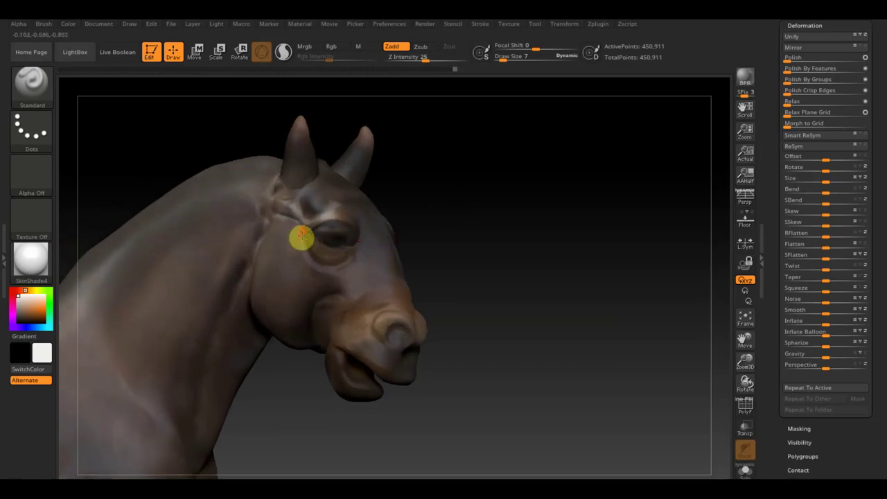
# Smooth the area beside the eye, the cheek below it and the eye itself
pyautogui.keyDown('shift'); pyautogui.moveTo(299, 240); pyautogui.dragTo(302, 247); pyautogui.keyUp('shift')
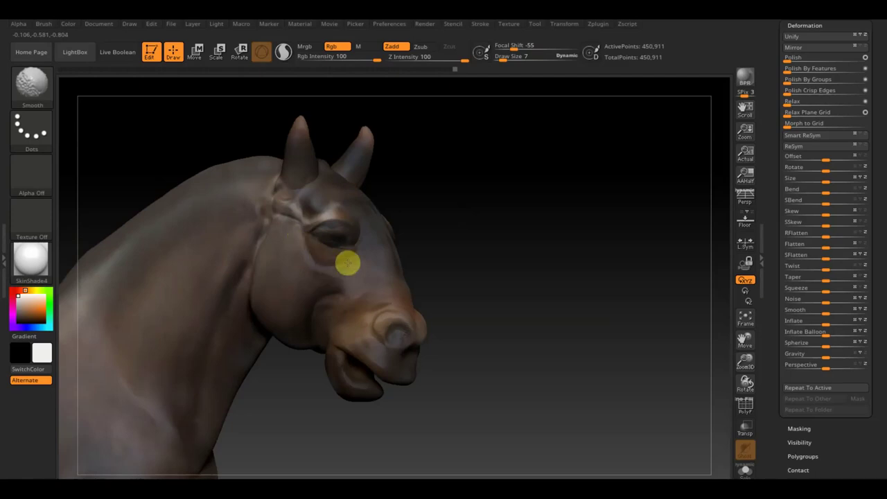
pyautogui.moveTo(444, 242)
pyautogui.mouseDown()
pyautogui.moveTo(473, 232)
pyautogui.moveTo(420, 224)
pyautogui.moveTo(491, 213)
pyautogui.moveTo(592, 240)
pyautogui.moveTo(553, 217)
pyautogui.mouseUp()
pyautogui.moveTo(575, 159); pyautogui.dragTo(584, 135)
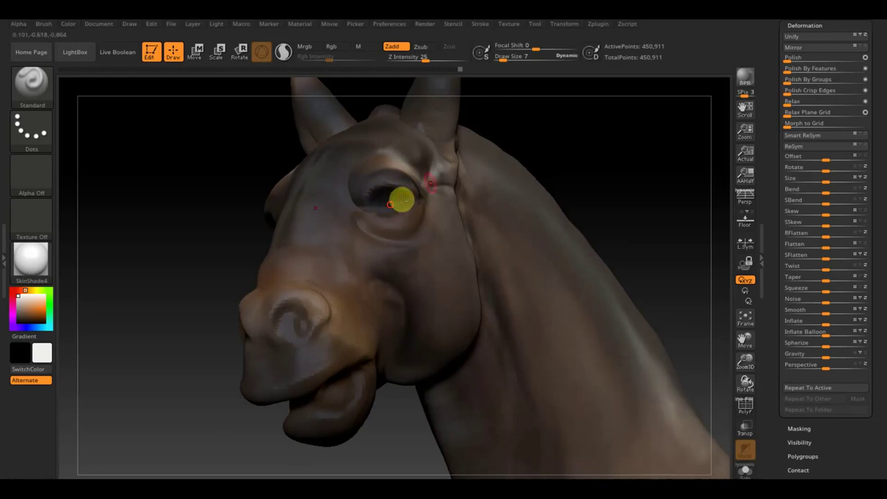
pyautogui.moveTo(576, 160)
pyautogui.mouseDown()
pyautogui.moveTo(604, 190)
pyautogui.moveTo(612, 185)
pyautogui.moveTo(487, 182)
pyautogui.mouseUp()
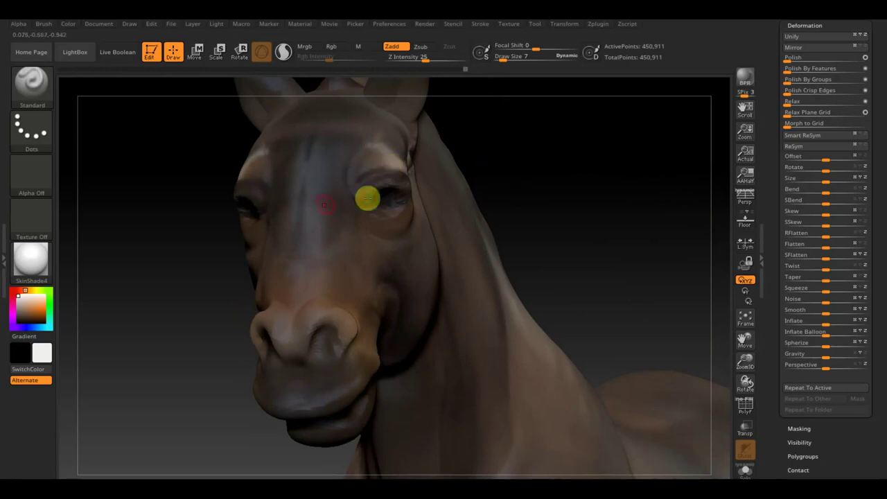
pyautogui.moveTo(629, 190); pyautogui.dragTo(398, 238)
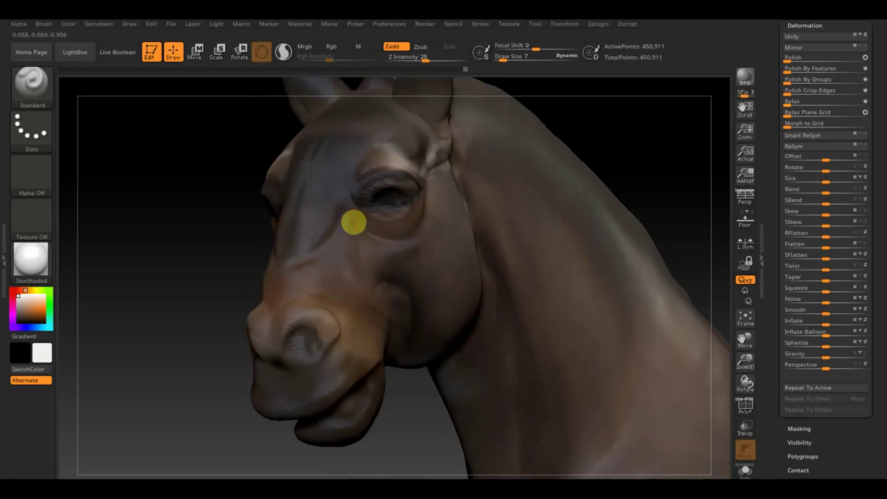
pyautogui.moveTo(344, 232)
pyautogui.keyDown('shift'); pyautogui.mouseDown()
pyautogui.moveTo(291, 281)
pyautogui.moveTo(338, 279)
pyautogui.mouseUp(); pyautogui.keyUp('shift')
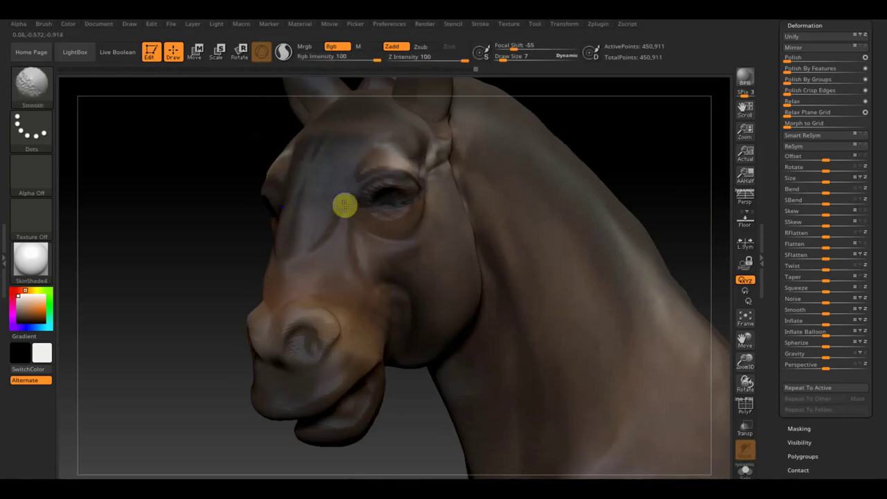
pyautogui.keyDown('shift'); pyautogui.moveTo(637, 137); pyautogui.dragTo(567, 204); pyautogui.keyUp('shift')
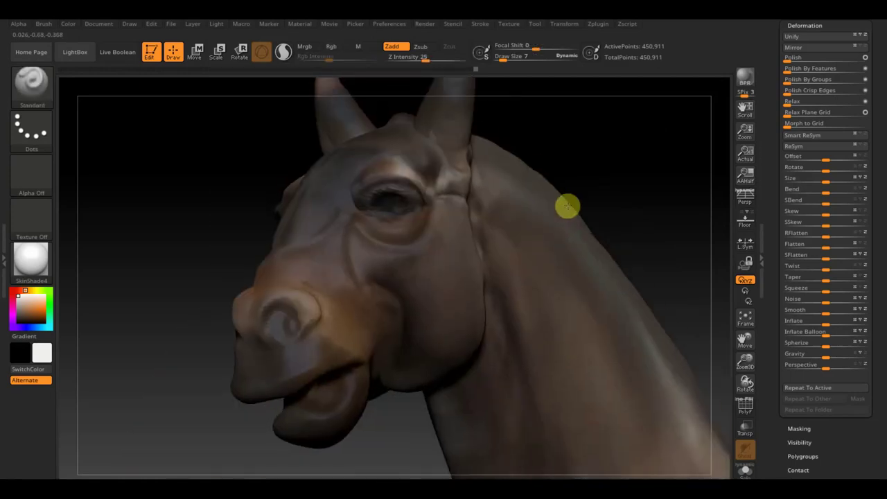
pyautogui.moveTo(633, 185)
pyautogui.keyDown('alt'); pyautogui.mouseDown()
pyautogui.moveTo(675, 185)
pyautogui.moveTo(591, 218)
pyautogui.mouseUp(); pyautogui.keyUp('alt')
pyautogui.click(429, 210)
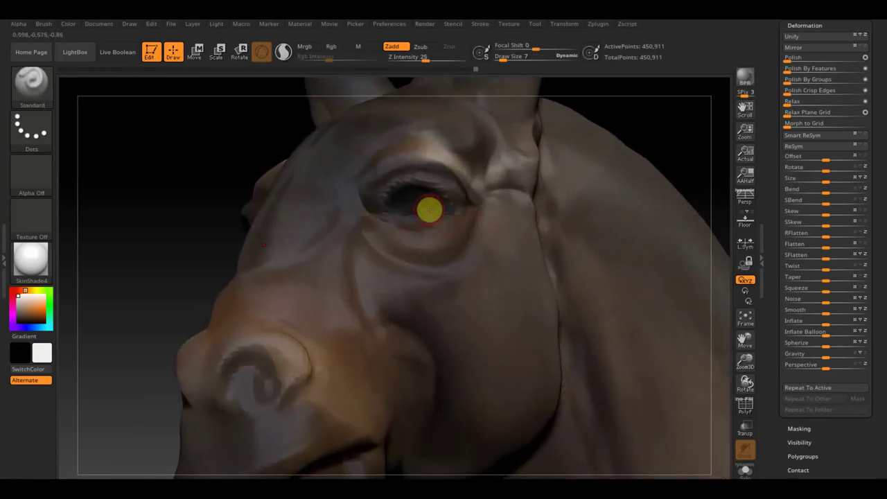
pyautogui.moveTo(385, 205)
pyautogui.mouseDown()
pyautogui.moveTo(432, 200)
pyautogui.moveTo(396, 215)
pyautogui.mouseUp()
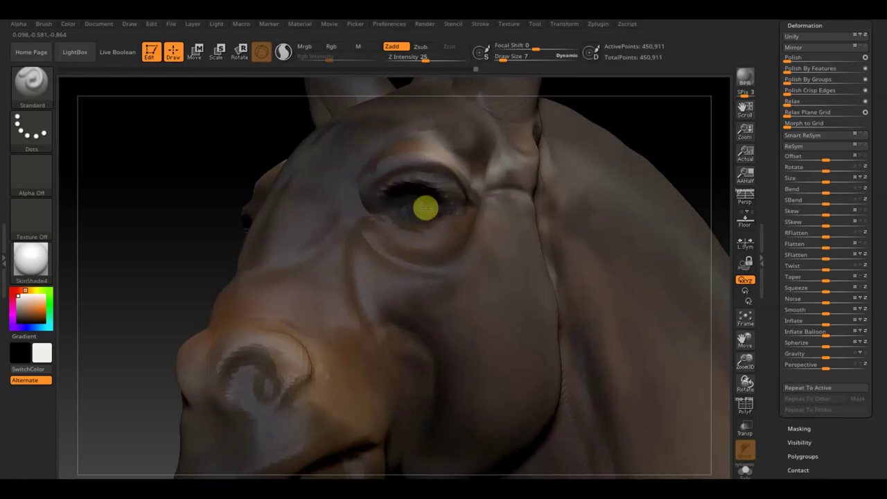
# Unhide the horse's body and legs, then orbit and zoom back in on the head
pyautogui.moveTo(217, 162)
pyautogui.mouseDown()
pyautogui.moveTo(190, 220)
pyautogui.moveTo(206, 269)
pyautogui.moveTo(138, 93)
pyautogui.moveTo(229, 210)
pyautogui.moveTo(95, 205)
pyautogui.mouseUp()
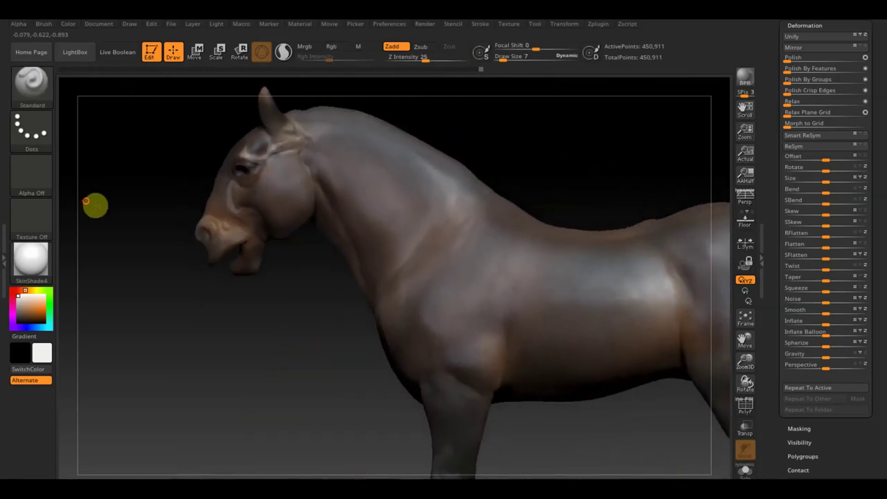
pyautogui.moveTo(275, 349); pyautogui.dragTo(266, 307)
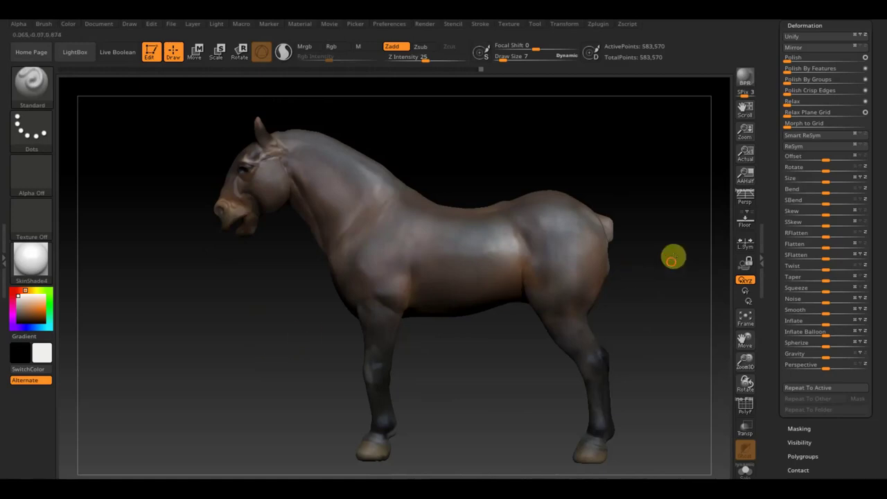
pyautogui.moveTo(673, 256)
pyautogui.mouseDown()
pyautogui.moveTo(631, 269)
pyautogui.moveTo(663, 264)
pyautogui.mouseUp()
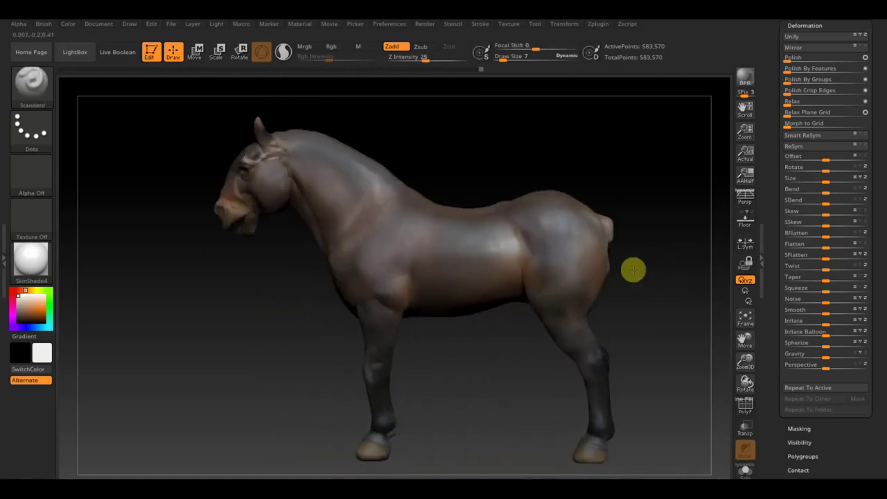
pyautogui.moveTo(481, 163)
pyautogui.mouseDown()
pyautogui.moveTo(451, 222)
pyautogui.moveTo(430, 239)
pyautogui.moveTo(489, 188)
pyautogui.mouseUp()
pyautogui.moveTo(638, 190); pyautogui.dragTo(627, 199)
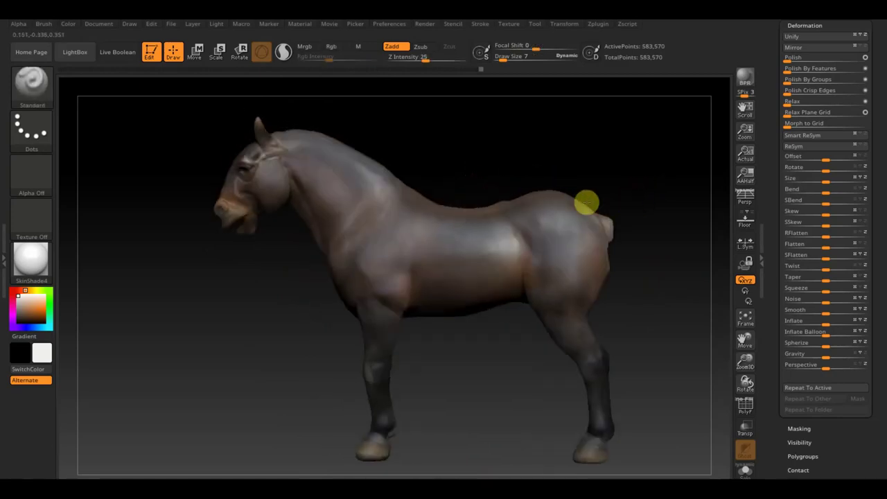
pyautogui.scroll(3, 271, 309)
pyautogui.moveTo(313, 362)
pyautogui.mouseDown()
pyautogui.moveTo(271, 351)
pyautogui.moveTo(351, 372)
pyautogui.moveTo(356, 365)
pyautogui.mouseUp()
pyautogui.scroll(3, 355, 365)
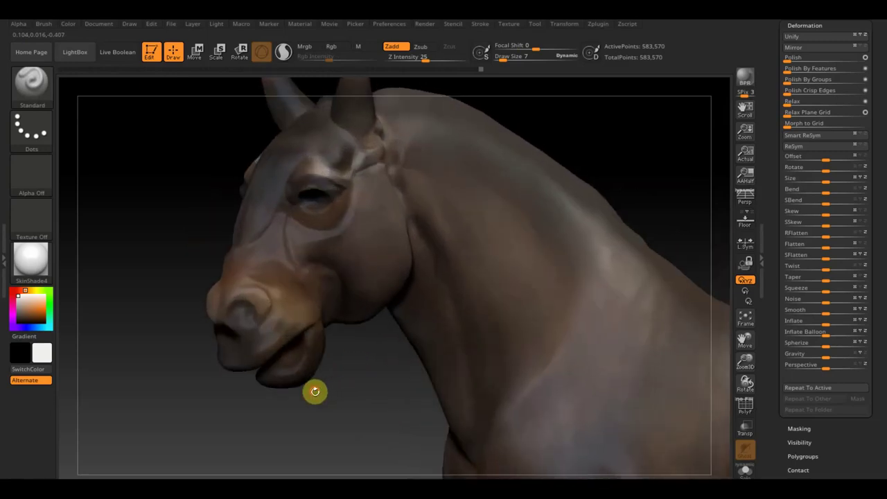
pyautogui.moveTo(312, 392)
pyautogui.mouseDown()
pyautogui.moveTo(343, 357)
pyautogui.moveTo(347, 383)
pyautogui.moveTo(317, 333)
pyautogui.mouseUp()
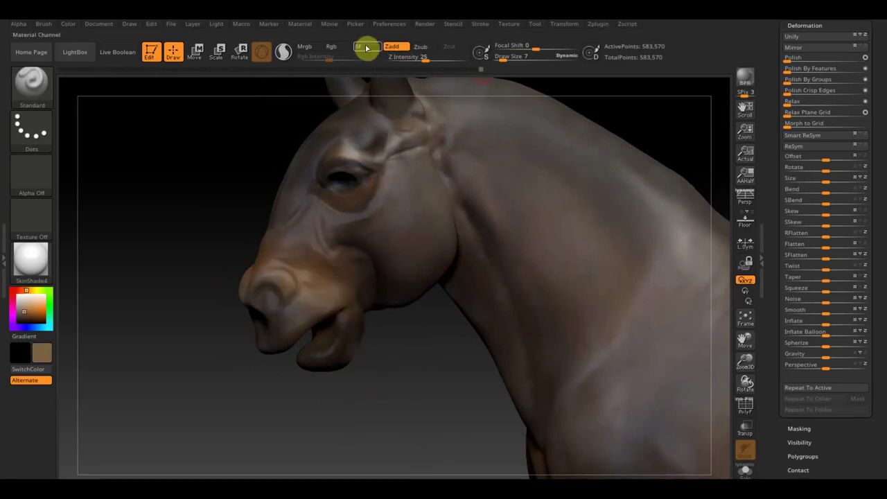
# Switch the brush to colour-only painting and sample the nose's dark colour
pyautogui.click(332, 46)
pyautogui.click(390, 47)
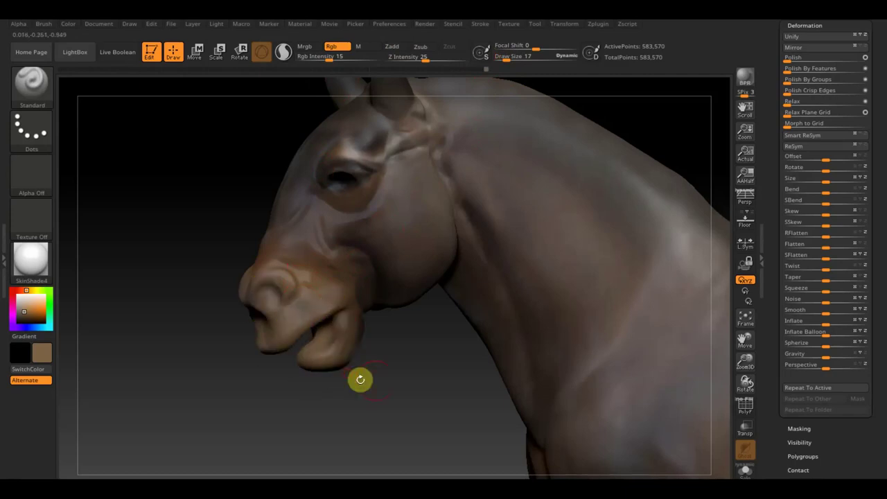
pyautogui.moveTo(358, 378); pyautogui.dragTo(350, 385)
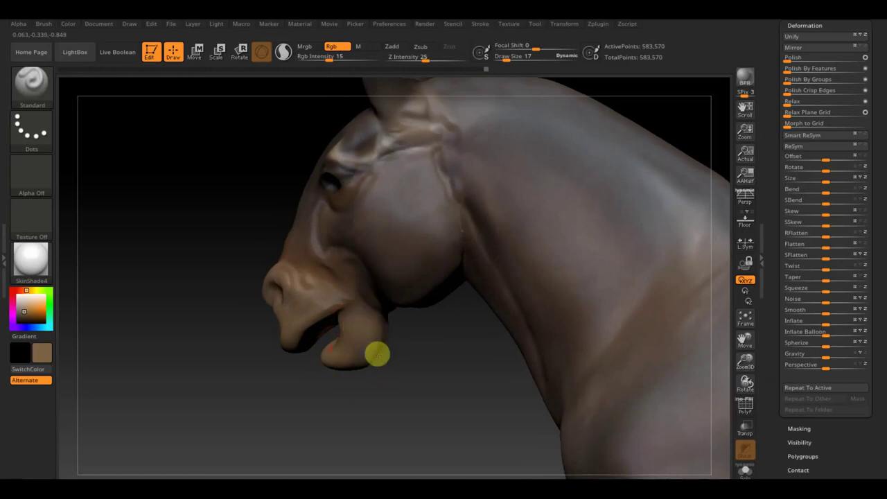
pyautogui.moveTo(229, 333)
pyautogui.mouseDown()
pyautogui.moveTo(311, 288)
pyautogui.moveTo(388, 285)
pyautogui.mouseUp()
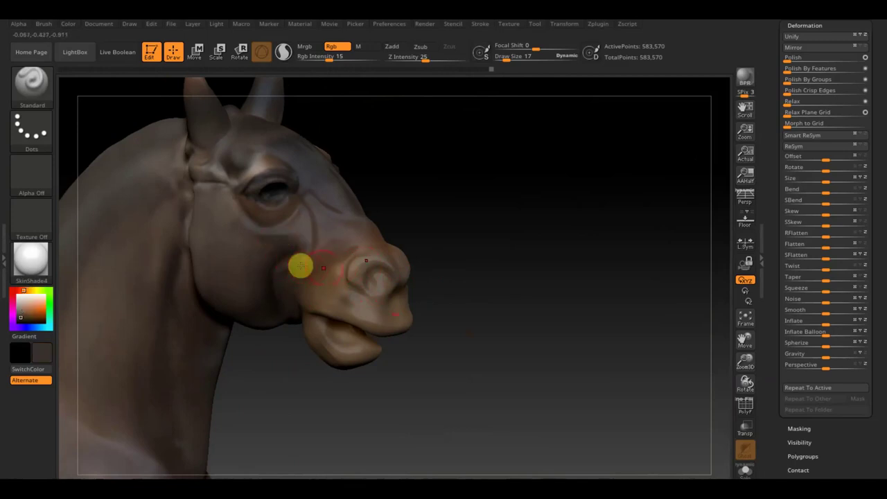
pyautogui.press('c')
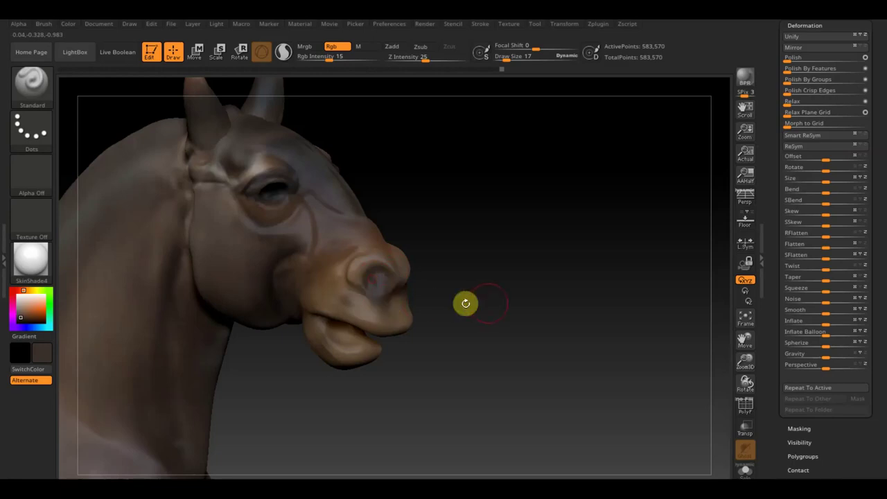
# Orbit the head through front and side views to inspect the muzzle
pyautogui.keyDown('shift'); pyautogui.moveTo(465, 303); pyautogui.dragTo(453, 298); pyautogui.keyUp('shift')
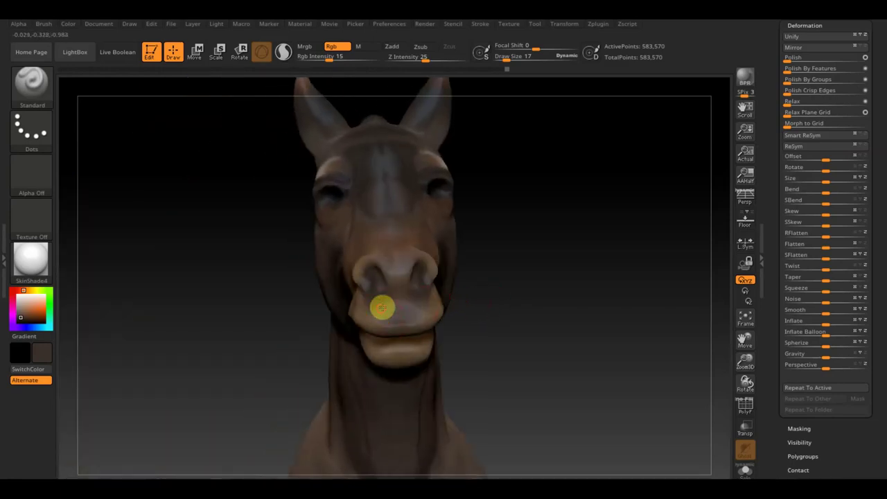
pyautogui.moveTo(545, 354); pyautogui.dragTo(581, 294)
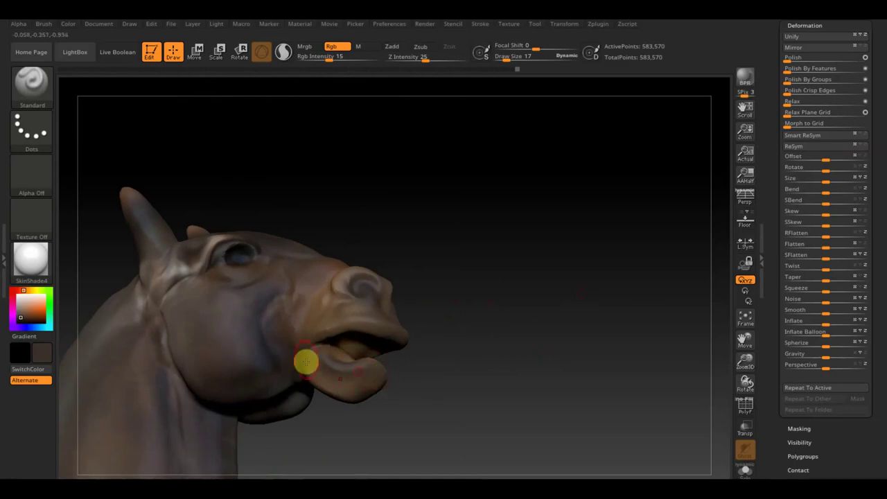
pyautogui.moveTo(429, 357)
pyautogui.mouseDown()
pyautogui.moveTo(501, 383)
pyautogui.moveTo(479, 382)
pyautogui.mouseUp()
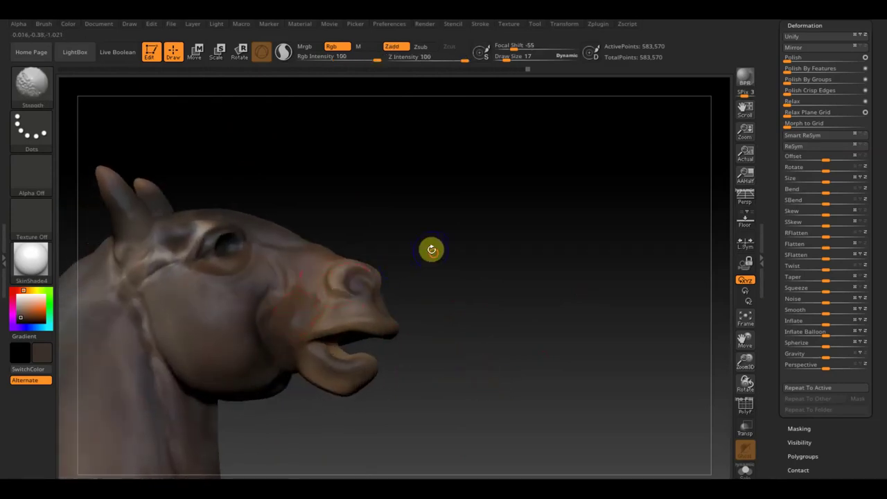
pyautogui.moveTo(429, 248); pyautogui.dragTo(437, 265)
pyautogui.moveTo(404, 313)
pyautogui.mouseDown()
pyautogui.moveTo(470, 295)
pyautogui.moveTo(338, 338)
pyautogui.mouseUp()
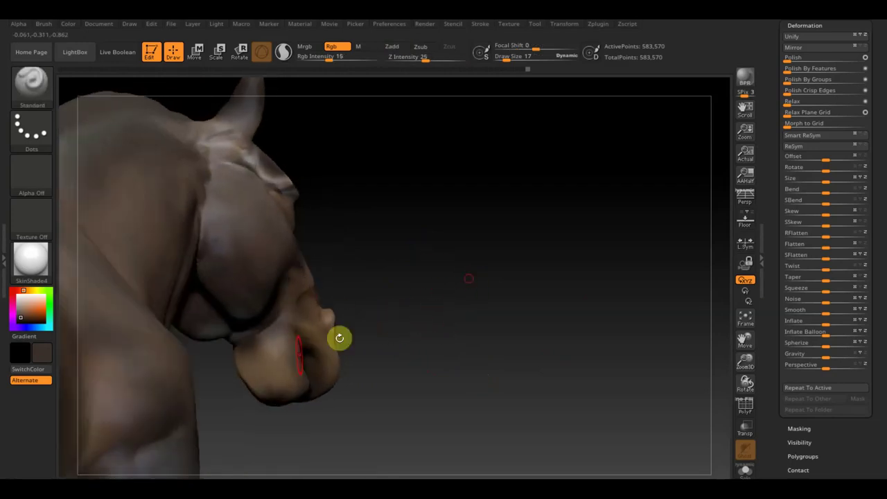
pyautogui.moveTo(287, 412)
pyautogui.mouseDown()
pyautogui.moveTo(507, 330)
pyautogui.moveTo(451, 376)
pyautogui.moveTo(523, 350)
pyautogui.mouseUp()
# Build up the nose with ClayBuildup at draw size 39
pyautogui.click(29, 98)
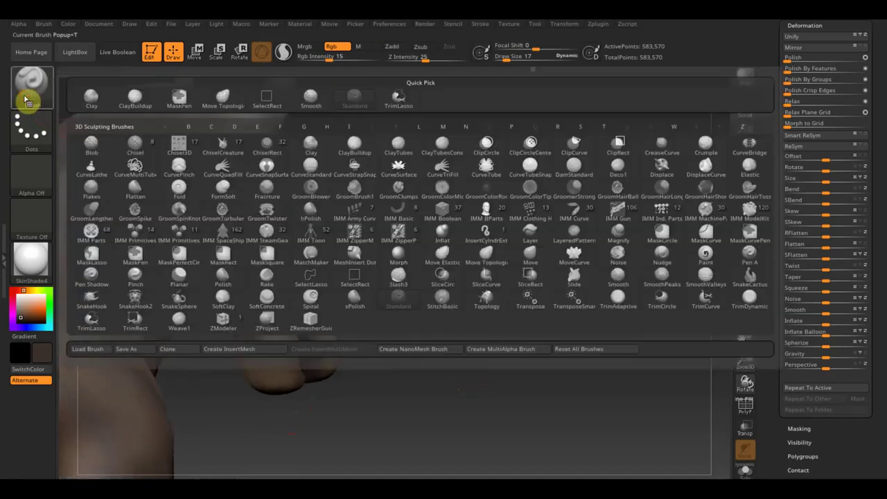
pyautogui.click(134, 97)
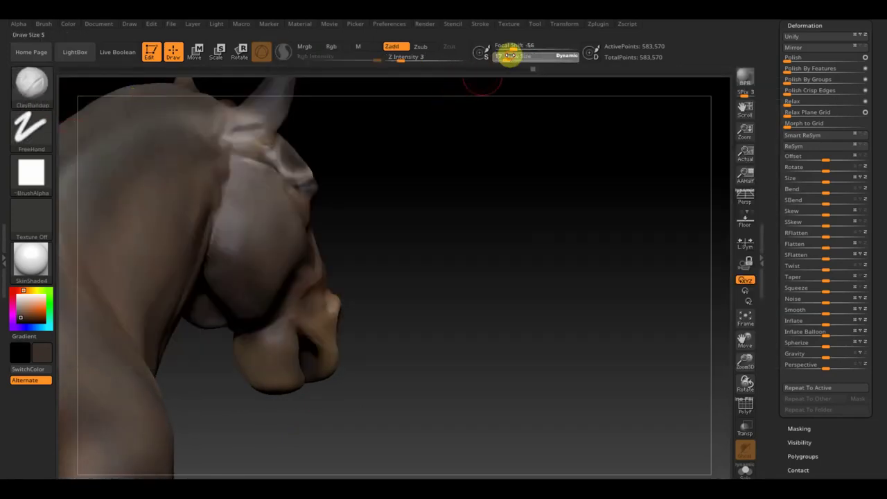
pyautogui.moveTo(511, 56); pyautogui.dragTo(512, 57)
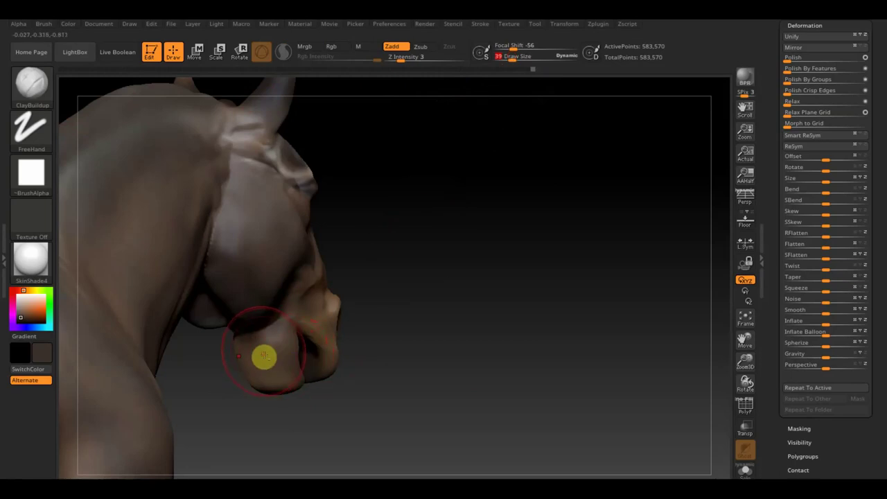
pyautogui.moveTo(267, 369); pyautogui.dragTo(264, 354)
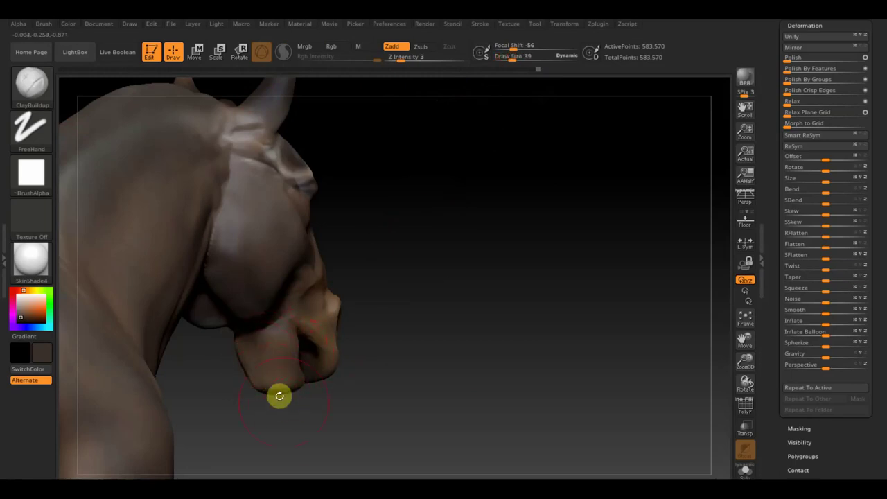
pyautogui.moveTo(279, 394)
pyautogui.mouseDown()
pyautogui.moveTo(263, 384)
pyautogui.moveTo(275, 340)
pyautogui.mouseUp()
pyautogui.moveTo(277, 387); pyautogui.dragTo(276, 389)
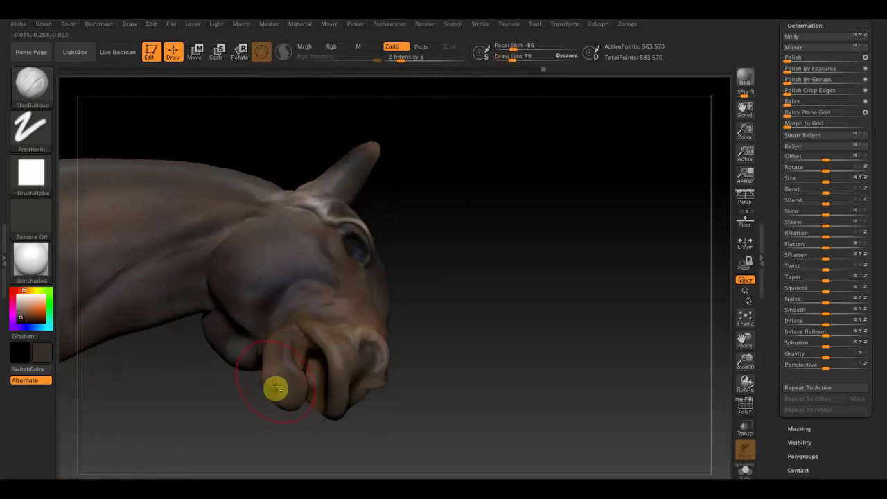
pyautogui.moveTo(519, 351)
pyautogui.mouseDown()
pyautogui.moveTo(524, 303)
pyautogui.moveTo(537, 358)
pyautogui.moveTo(544, 321)
pyautogui.moveTo(562, 420)
pyautogui.moveTo(519, 406)
pyautogui.mouseUp()
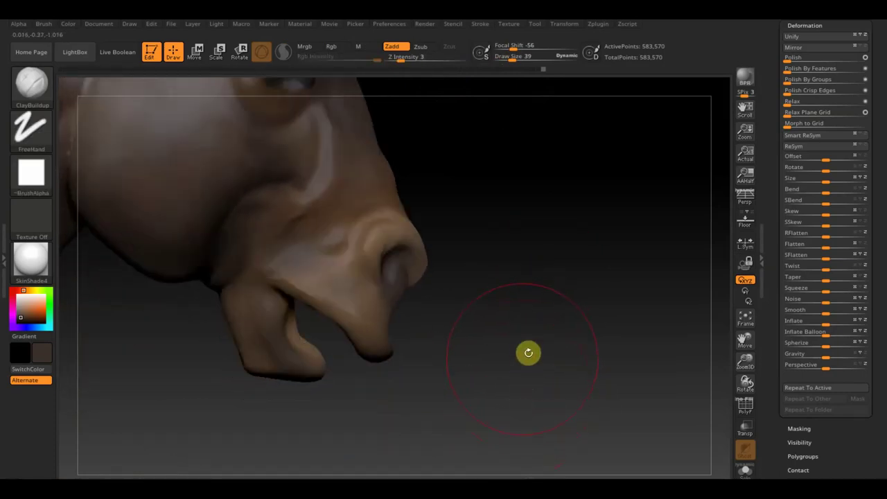
# Sculpt a crease along the lower lip at draw size 5–7
pyautogui.moveTo(511, 57); pyautogui.dragTo(505, 56)
pyautogui.moveTo(503, 269); pyautogui.dragTo(497, 233)
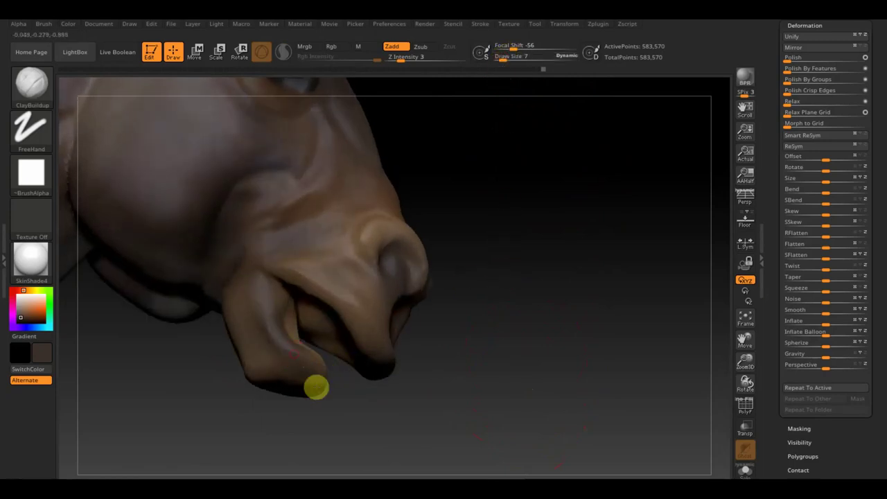
pyautogui.moveTo(288, 356); pyautogui.dragTo(258, 294)
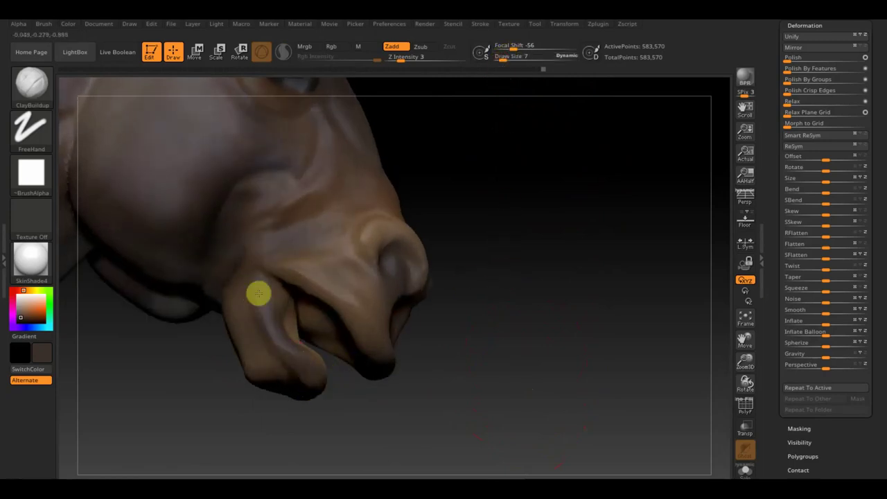
pyautogui.moveTo(414, 423); pyautogui.dragTo(390, 414)
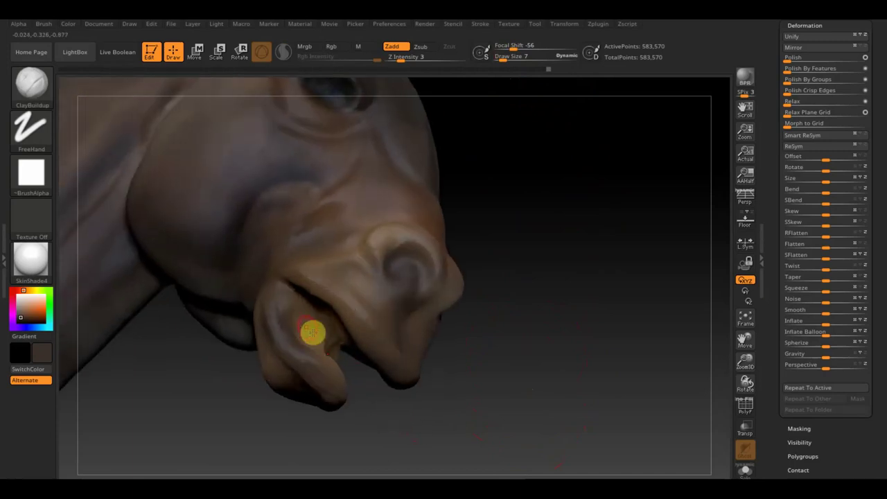
pyautogui.moveTo(295, 318); pyautogui.dragTo(310, 332)
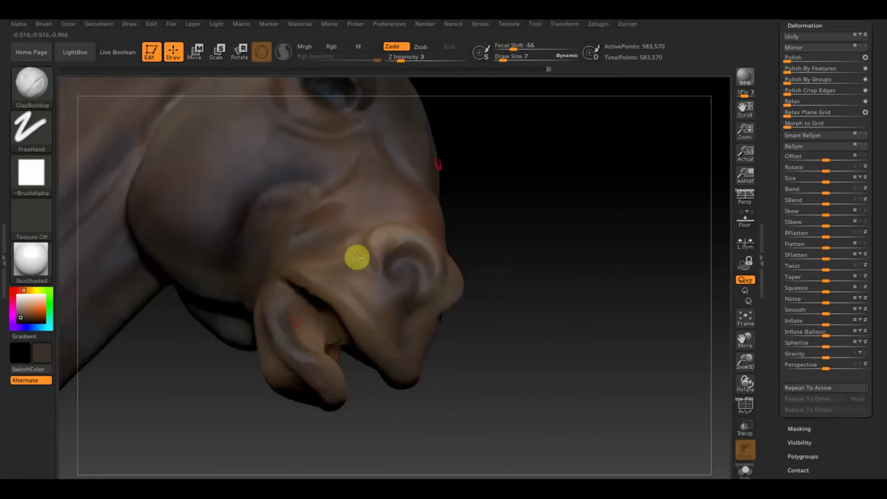
pyautogui.moveTo(496, 55); pyautogui.dragTo(507, 56)
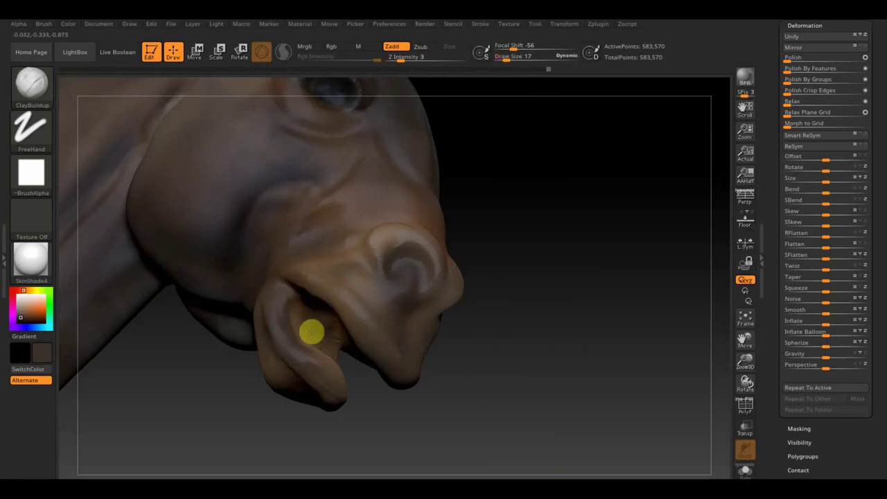
# Orbit the head around the muzzle down to a low front view
pyautogui.moveTo(504, 380)
pyautogui.mouseDown()
pyautogui.moveTo(519, 351)
pyautogui.moveTo(463, 338)
pyautogui.mouseUp()
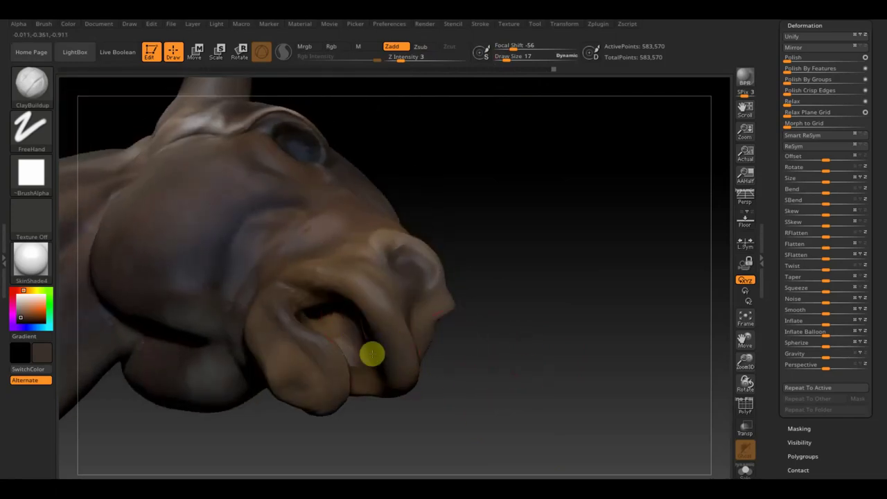
pyautogui.moveTo(540, 371)
pyautogui.mouseDown()
pyautogui.moveTo(554, 366)
pyautogui.moveTo(471, 366)
pyautogui.mouseUp()
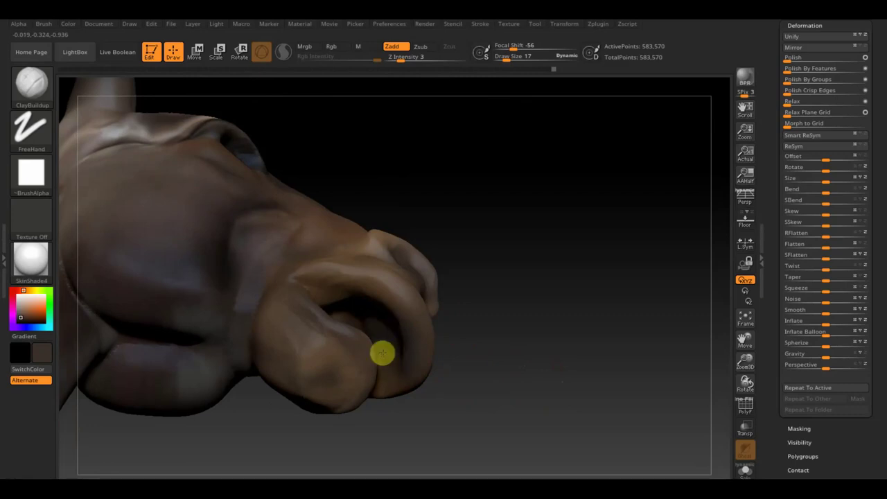
pyautogui.moveTo(501, 384)
pyautogui.mouseDown()
pyautogui.moveTo(473, 416)
pyautogui.moveTo(527, 416)
pyautogui.mouseUp()
pyautogui.moveTo(652, 257)
pyautogui.mouseDown()
pyautogui.moveTo(584, 242)
pyautogui.moveTo(588, 167)
pyautogui.moveTo(565, 194)
pyautogui.mouseUp()
pyautogui.moveTo(159, 388)
pyautogui.mouseDown()
pyautogui.moveTo(180, 414)
pyautogui.moveTo(196, 395)
pyautogui.moveTo(218, 400)
pyautogui.mouseUp()
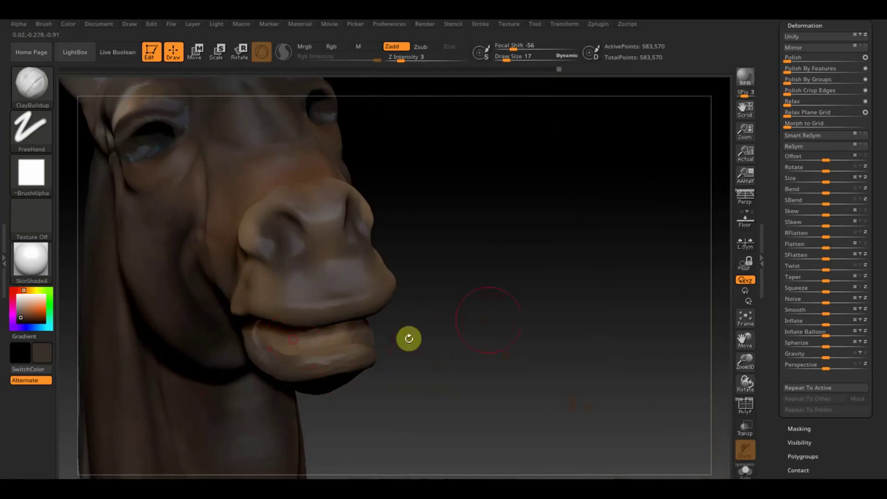
pyautogui.moveTo(409, 339); pyautogui.dragTo(495, 331)
pyautogui.moveTo(565, 325)
pyautogui.mouseDown()
pyautogui.moveTo(608, 291)
pyautogui.moveTo(615, 217)
pyautogui.mouseUp()
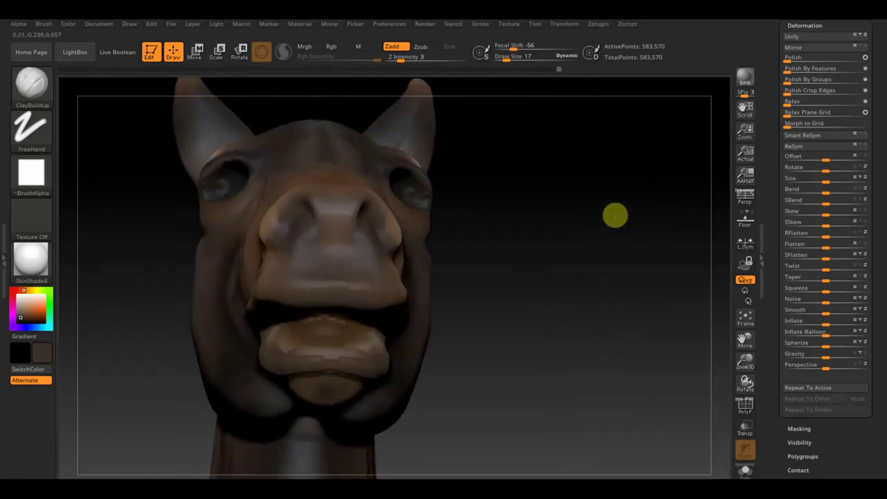
# Pull the lower lip outward into a bulge with Move Topological at draw size 23
pyautogui.click(35, 85)
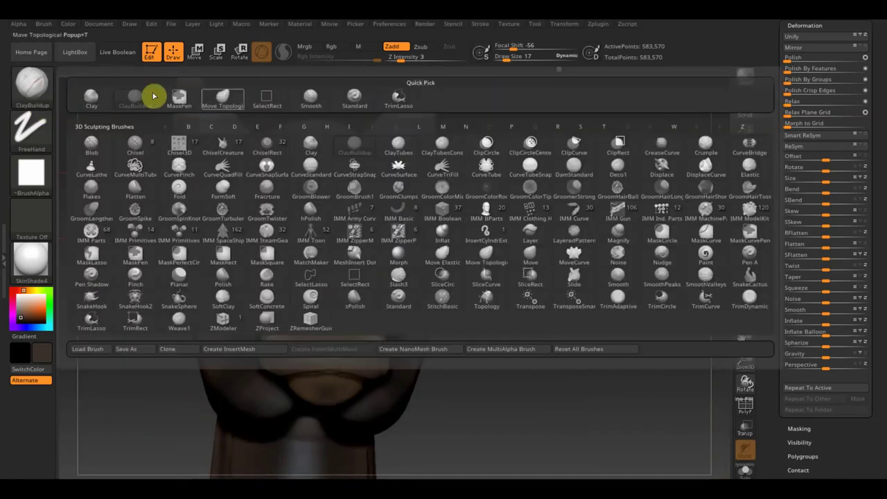
pyautogui.click(230, 95)
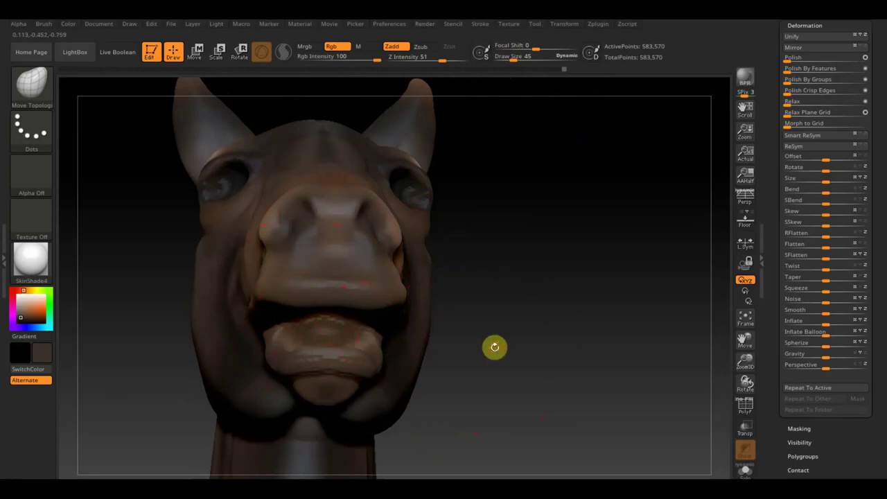
pyautogui.moveTo(493, 347)
pyautogui.mouseDown()
pyautogui.moveTo(483, 319)
pyautogui.moveTo(490, 330)
pyautogui.mouseUp()
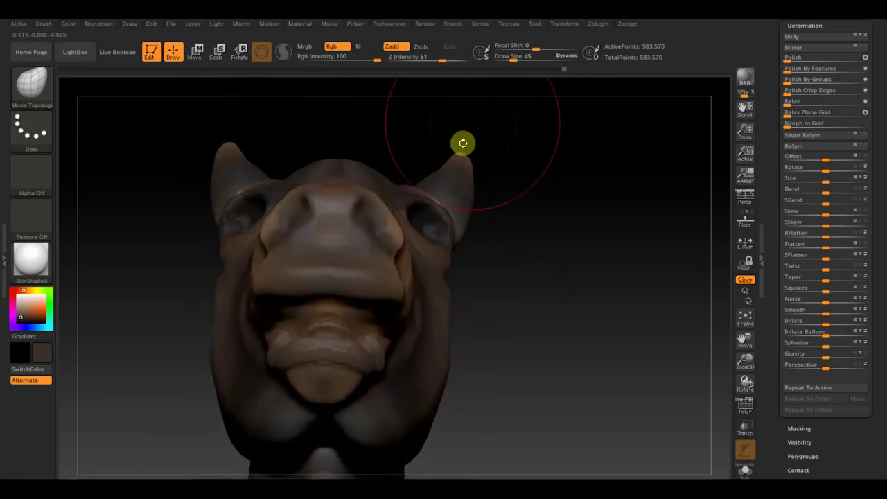
pyautogui.click(509, 58)
pyautogui.moveTo(564, 220); pyautogui.dragTo(573, 268)
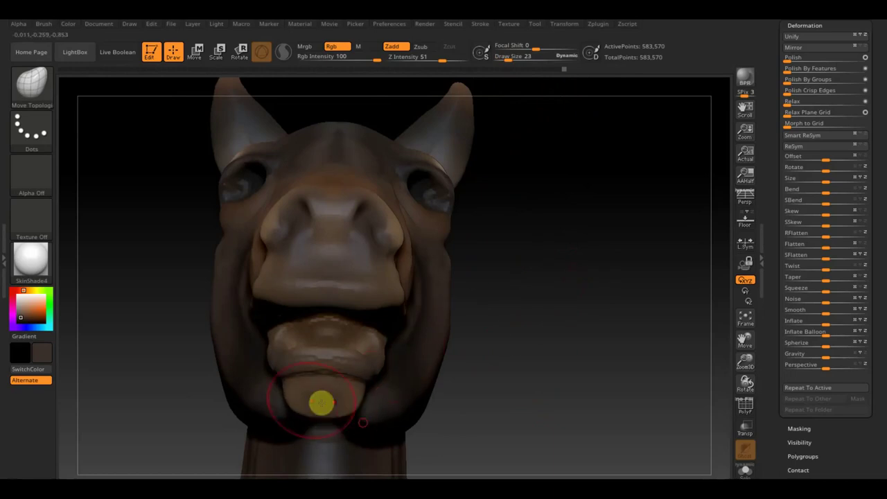
pyautogui.moveTo(299, 398)
pyautogui.mouseDown()
pyautogui.moveTo(299, 376)
pyautogui.moveTo(309, 369)
pyautogui.mouseUp()
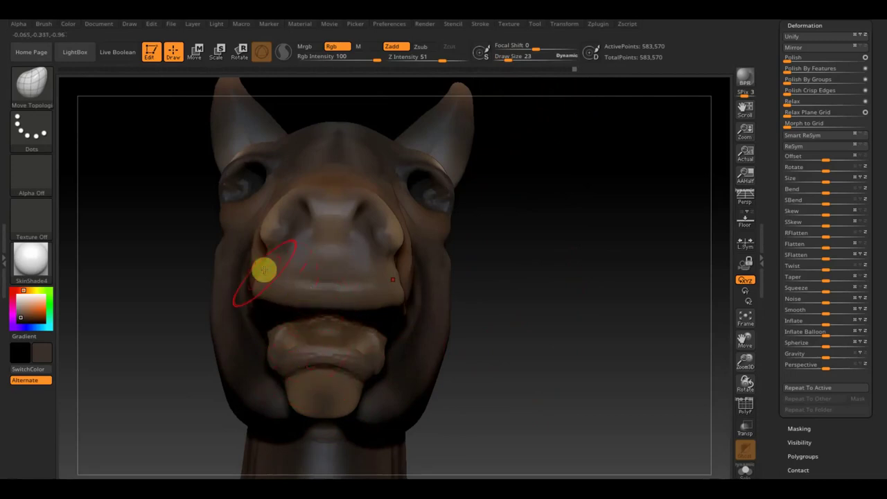
pyautogui.moveTo(535, 310)
pyautogui.mouseDown()
pyautogui.moveTo(577, 316)
pyautogui.moveTo(550, 337)
pyautogui.mouseUp()
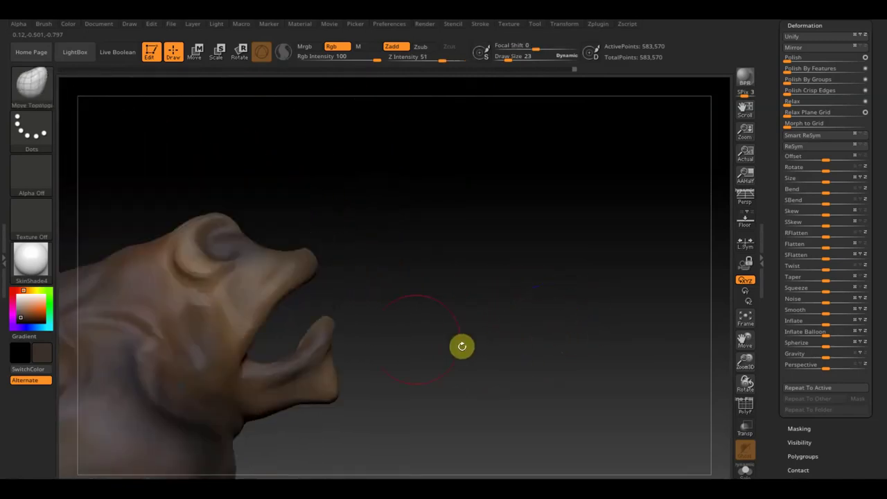
pyautogui.moveTo(481, 290)
pyautogui.mouseDown()
pyautogui.moveTo(462, 308)
pyautogui.moveTo(471, 285)
pyautogui.mouseUp()
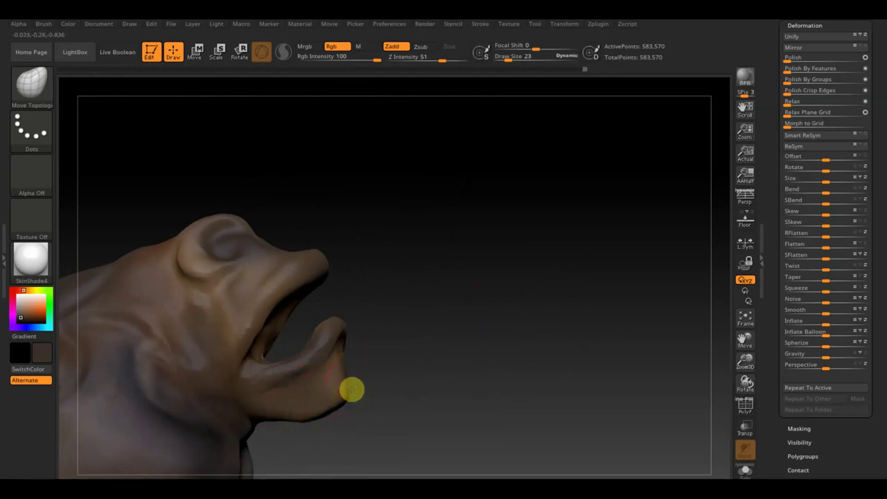
pyautogui.moveTo(366, 387)
pyautogui.mouseDown()
pyautogui.moveTo(400, 393)
pyautogui.moveTo(390, 412)
pyautogui.moveTo(446, 392)
pyautogui.mouseUp()
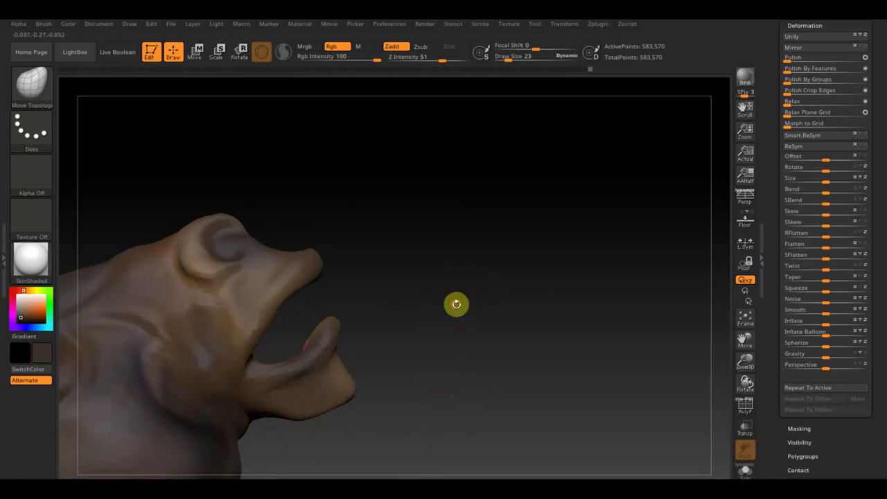
pyautogui.moveTo(455, 303)
pyautogui.mouseDown()
pyautogui.moveTo(342, 374)
pyautogui.moveTo(391, 384)
pyautogui.mouseUp()
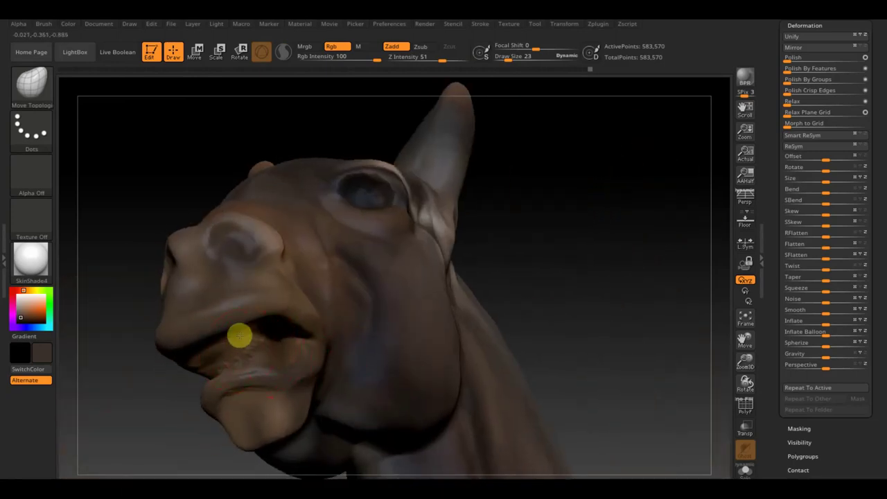
# Reshape the lower lip and enlarge the nostril and top of the nose
pyautogui.moveTo(238, 341)
pyautogui.mouseDown()
pyautogui.moveTo(222, 347)
pyautogui.moveTo(207, 336)
pyautogui.mouseUp()
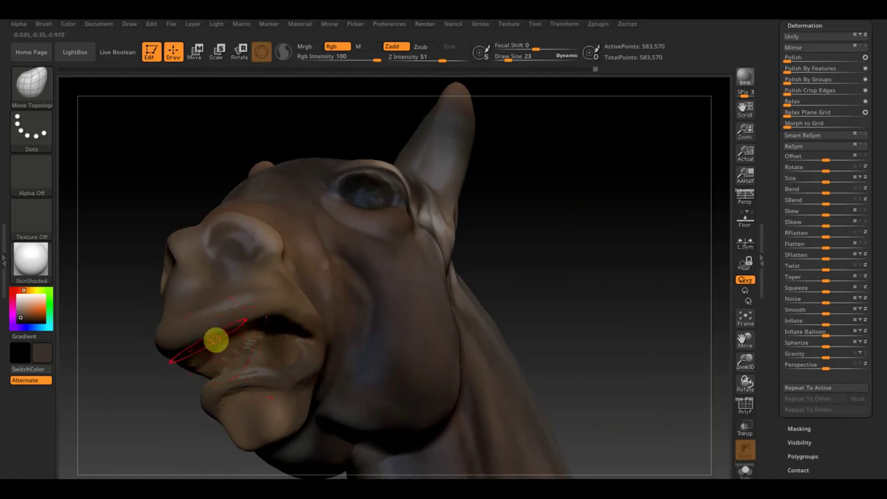
pyautogui.moveTo(108, 331)
pyautogui.mouseDown()
pyautogui.moveTo(70, 358)
pyautogui.moveTo(104, 333)
pyautogui.mouseUp()
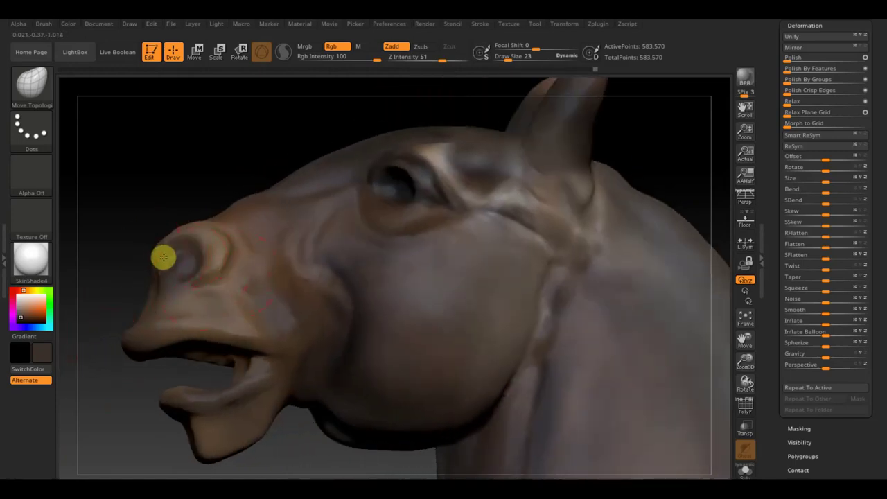
pyautogui.moveTo(167, 258); pyautogui.dragTo(206, 226)
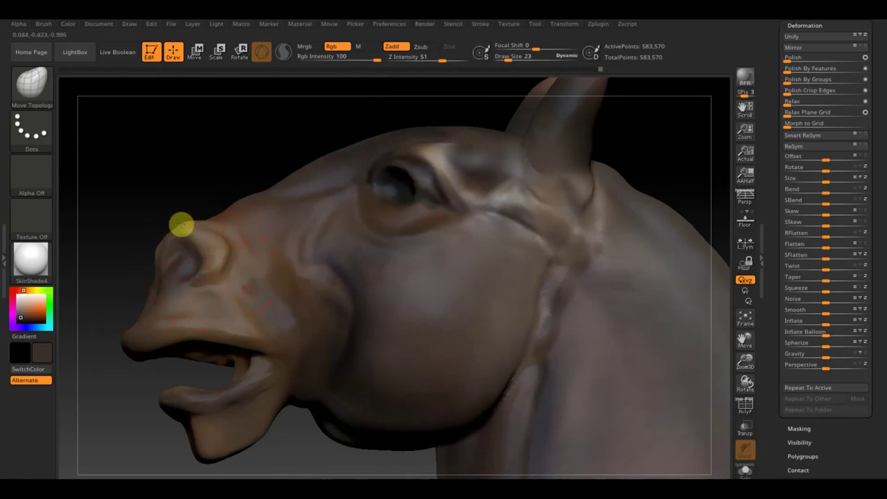
pyautogui.moveTo(184, 160); pyautogui.dragTo(185, 245)
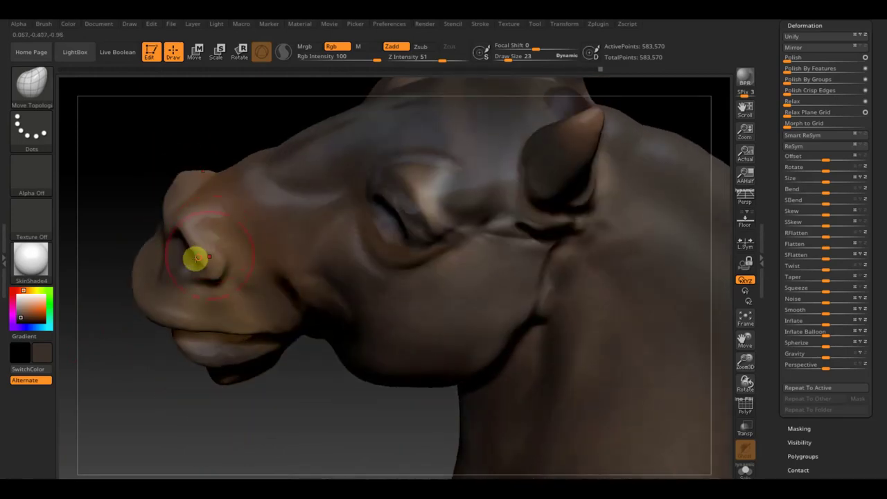
pyautogui.moveTo(76, 208); pyautogui.dragTo(214, 237)
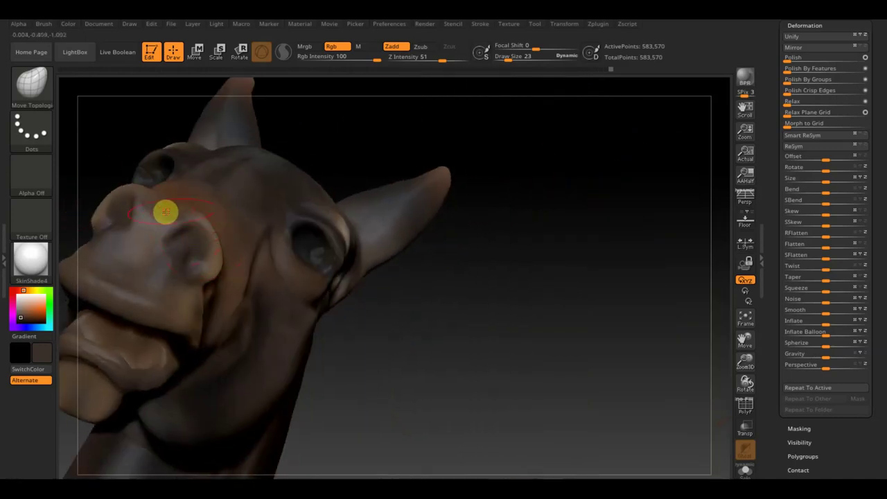
# Smooth the crease beside the ear base and the forehead at draw size 42
pyautogui.moveTo(582, 224); pyautogui.dragTo(582, 247)
pyautogui.moveTo(521, 277)
pyautogui.mouseDown()
pyautogui.moveTo(501, 382)
pyautogui.moveTo(519, 357)
pyautogui.moveTo(495, 333)
pyautogui.mouseUp()
pyautogui.moveTo(467, 208); pyautogui.dragTo(517, 420)
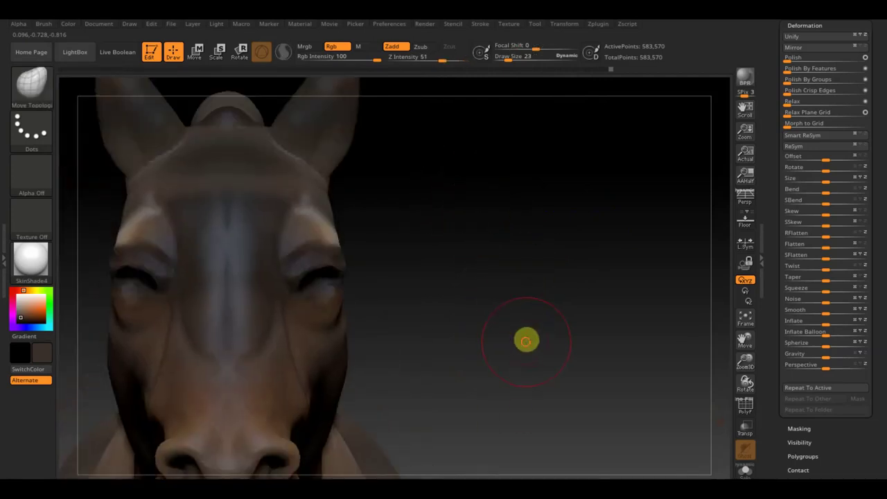
pyautogui.moveTo(526, 340); pyautogui.dragTo(511, 332)
pyautogui.moveTo(580, 242); pyautogui.dragTo(582, 244)
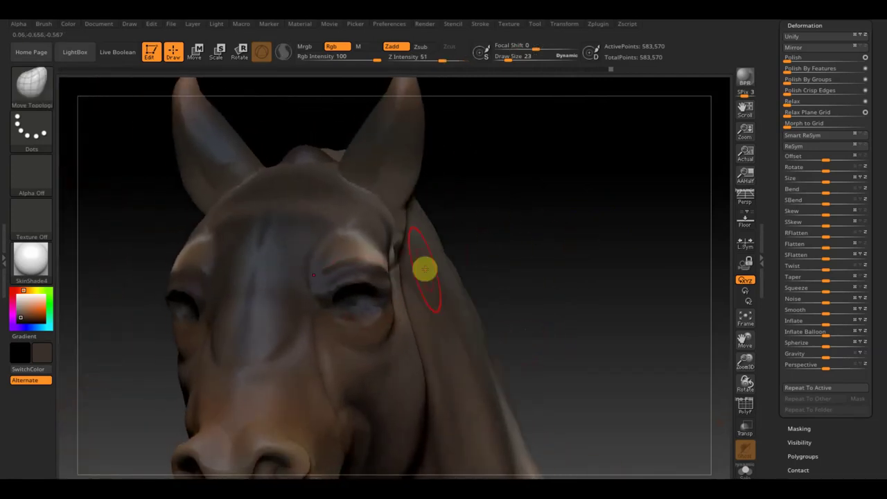
pyautogui.moveTo(568, 206); pyautogui.dragTo(564, 270)
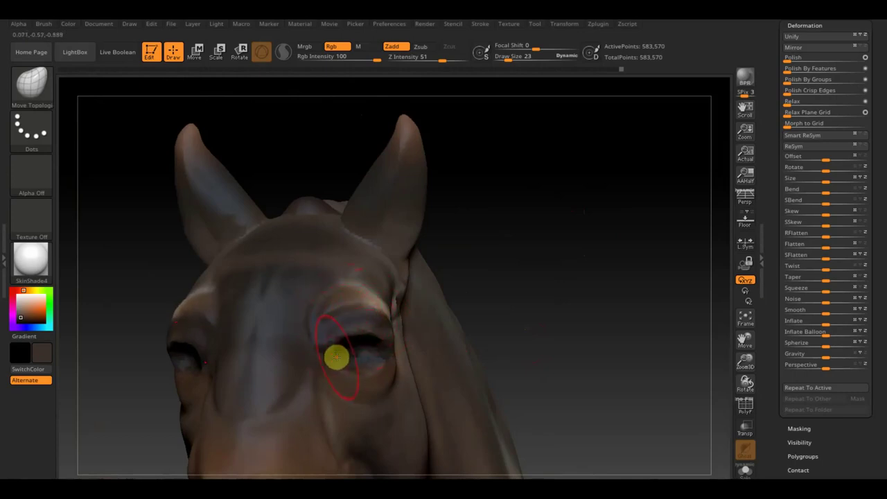
pyautogui.moveTo(486, 351); pyautogui.dragTo(562, 326)
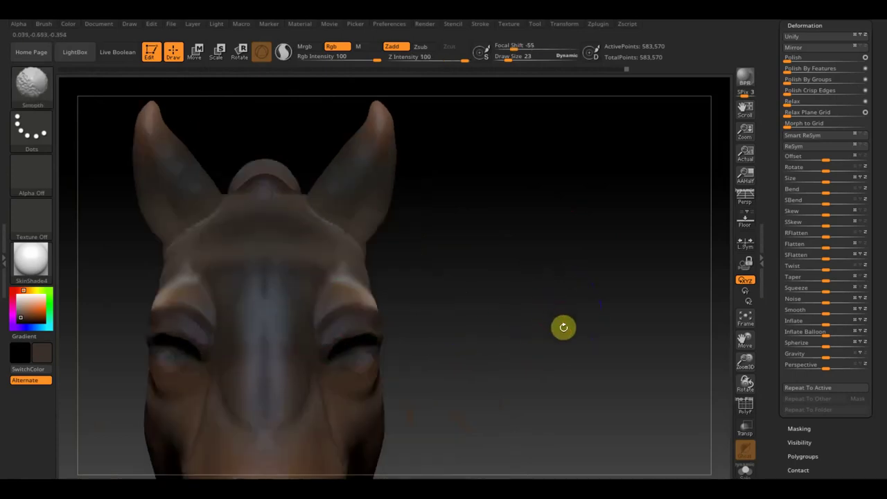
pyautogui.moveTo(476, 316); pyautogui.dragTo(450, 355)
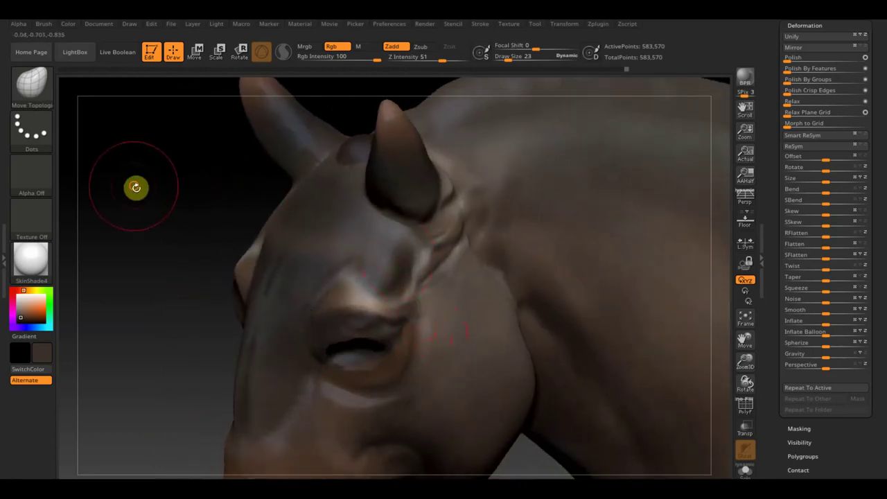
pyautogui.moveTo(134, 188); pyautogui.dragTo(144, 188)
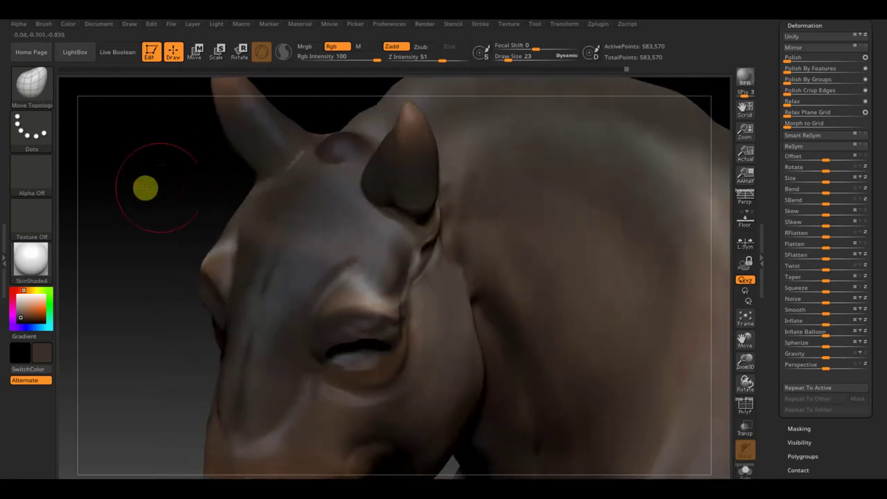
pyautogui.click(511, 57)
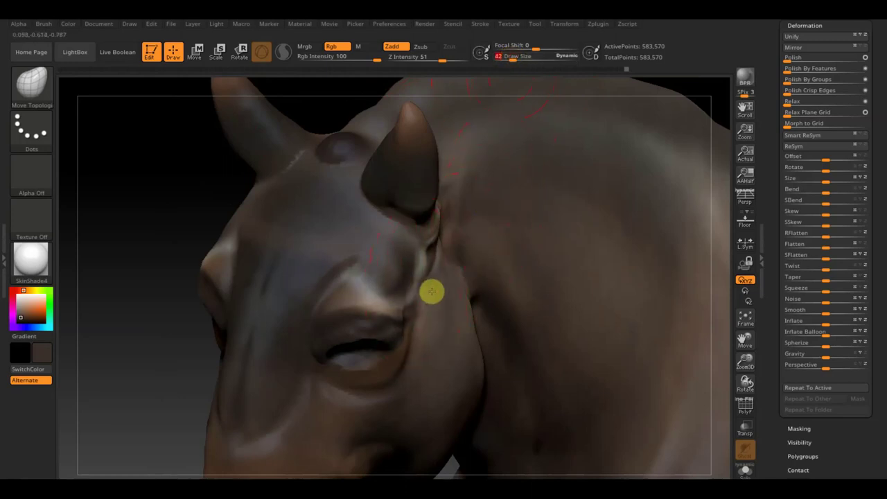
pyautogui.moveTo(444, 294)
pyautogui.mouseDown()
pyautogui.moveTo(459, 252)
pyautogui.moveTo(422, 291)
pyautogui.moveTo(441, 296)
pyautogui.moveTo(451, 353)
pyautogui.mouseUp()
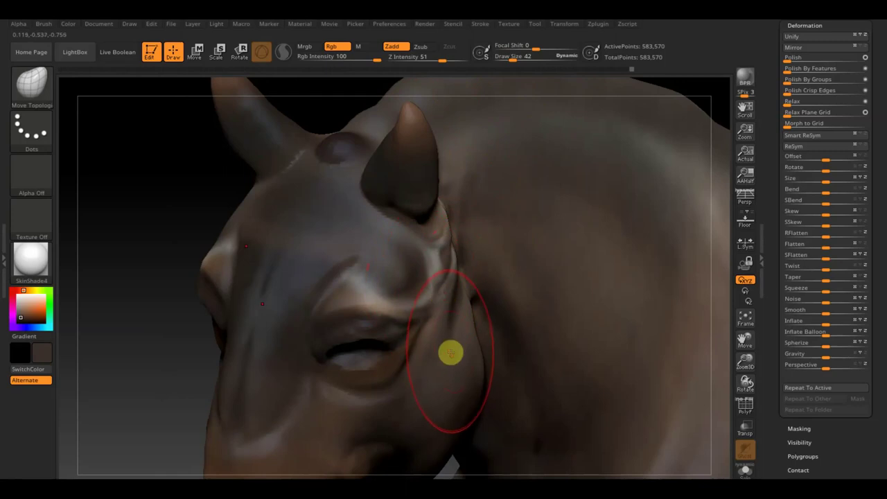
pyautogui.moveTo(212, 333); pyautogui.dragTo(358, 245)
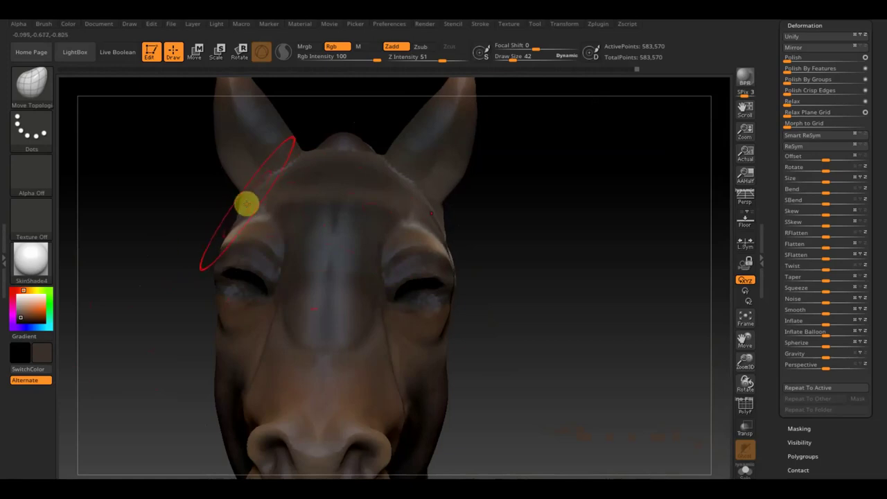
pyautogui.moveTo(255, 203); pyautogui.dragTo(442, 166)
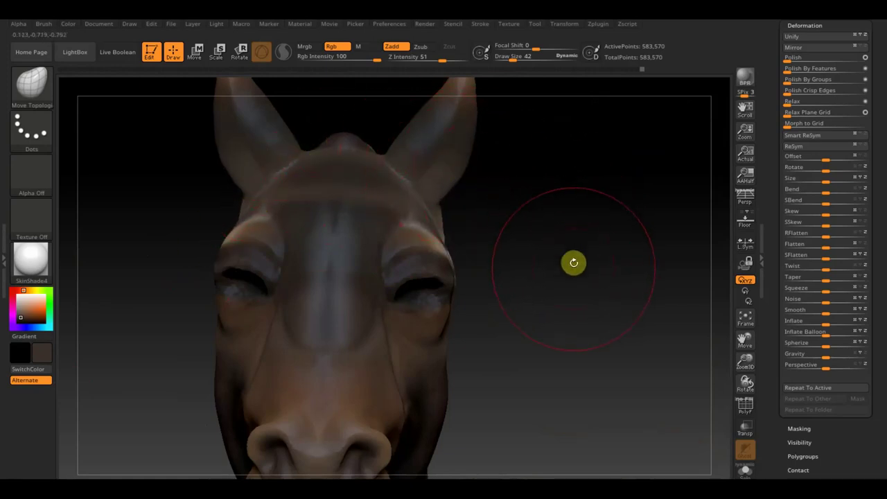
# Zoom out to the whole horse, then back in on the head at draw size 14
pyautogui.moveTo(573, 261)
pyautogui.keyDown('alt'); pyautogui.mouseDown()
pyautogui.moveTo(526, 116)
pyautogui.moveTo(519, 224)
pyautogui.mouseUp(); pyautogui.keyUp('alt')
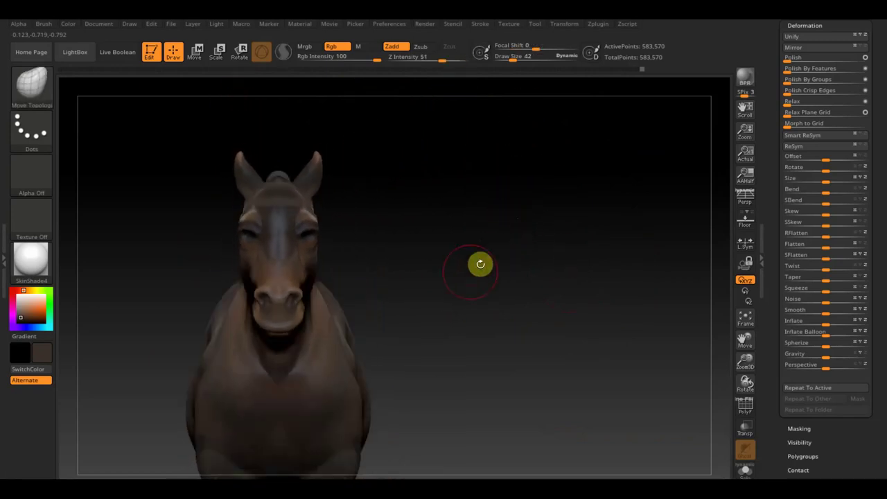
pyautogui.moveTo(481, 261)
pyautogui.keyDown('alt'); pyautogui.mouseDown()
pyautogui.moveTo(518, 238)
pyautogui.moveTo(505, 200)
pyautogui.moveTo(476, 230)
pyautogui.moveTo(464, 224)
pyautogui.mouseUp(); pyautogui.keyUp('alt')
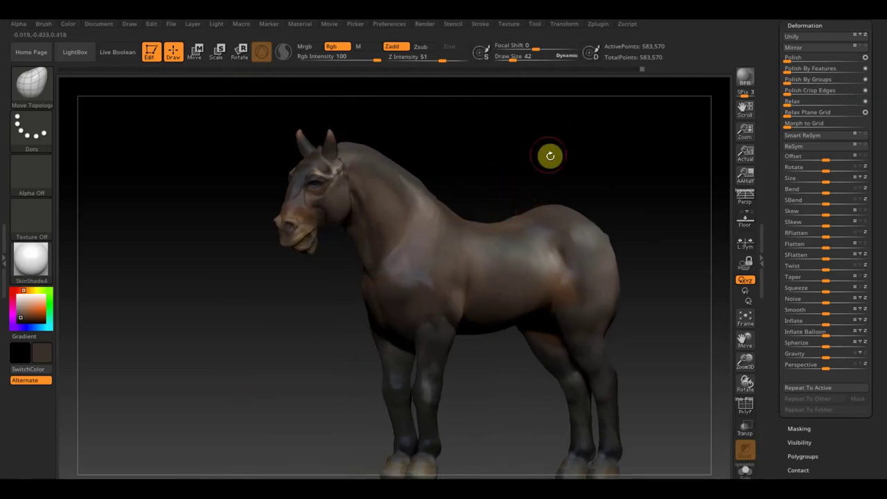
pyautogui.moveTo(548, 154)
pyautogui.mouseDown()
pyautogui.moveTo(520, 154)
pyautogui.moveTo(564, 233)
pyautogui.mouseUp()
pyautogui.moveTo(624, 158)
pyautogui.keyDown('alt'); pyautogui.mouseDown()
pyautogui.moveTo(579, 170)
pyautogui.moveTo(654, 164)
pyautogui.mouseUp(); pyautogui.keyUp('alt')
pyautogui.keyDown('alt'); pyautogui.moveTo(622, 210); pyautogui.dragTo(640, 276); pyautogui.keyUp('alt')
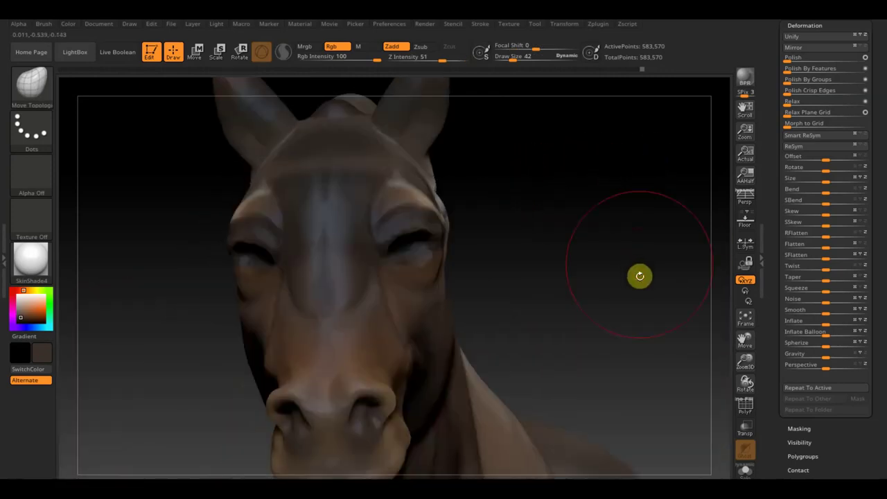
pyautogui.moveTo(527, 57); pyautogui.dragTo(505, 59)
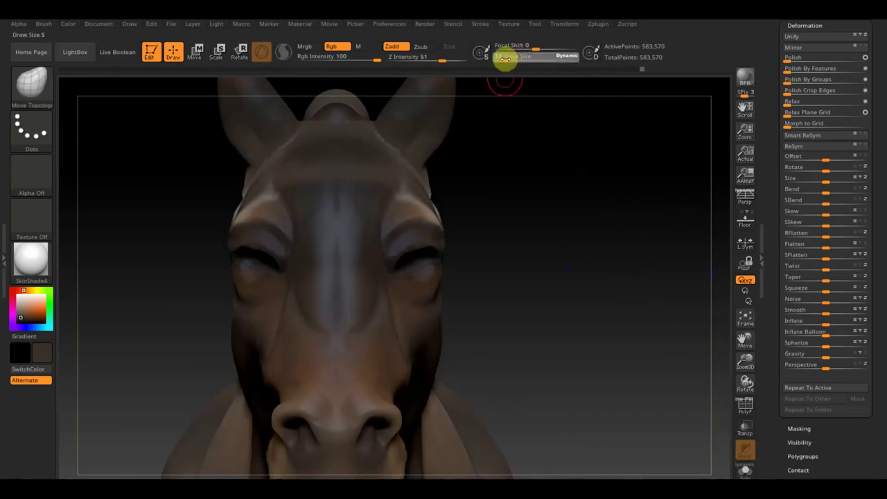
pyautogui.moveTo(527, 138)
pyautogui.mouseDown()
pyautogui.moveTo(545, 230)
pyautogui.moveTo(537, 219)
pyautogui.mouseUp()
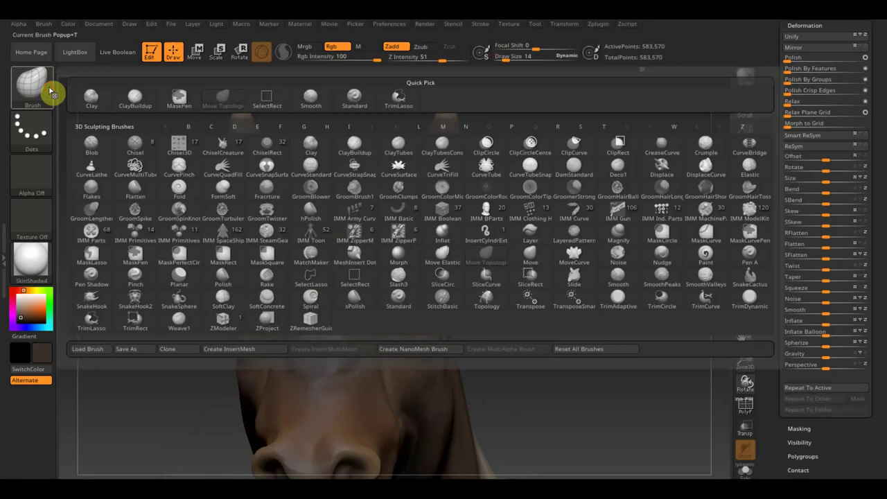
# Select the Standard brush sculpting with Zadd only (Rgb off) at draw size 14
pyautogui.click(38, 85)
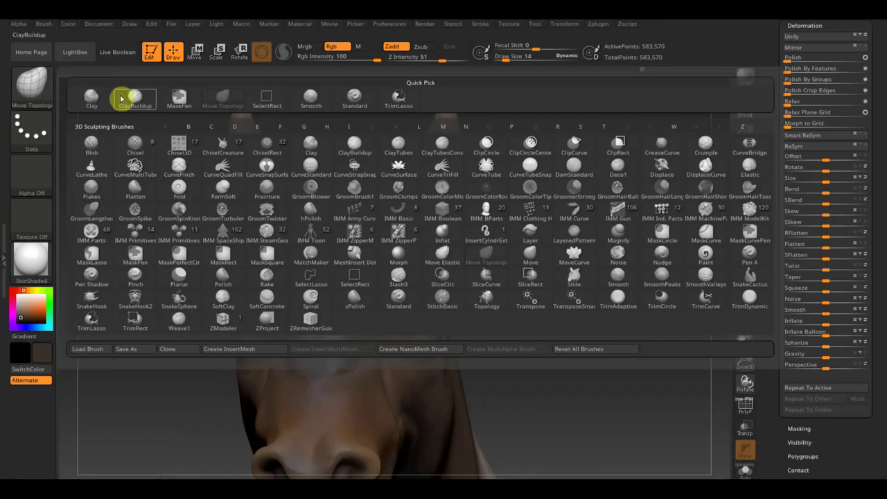
pyautogui.click(353, 99)
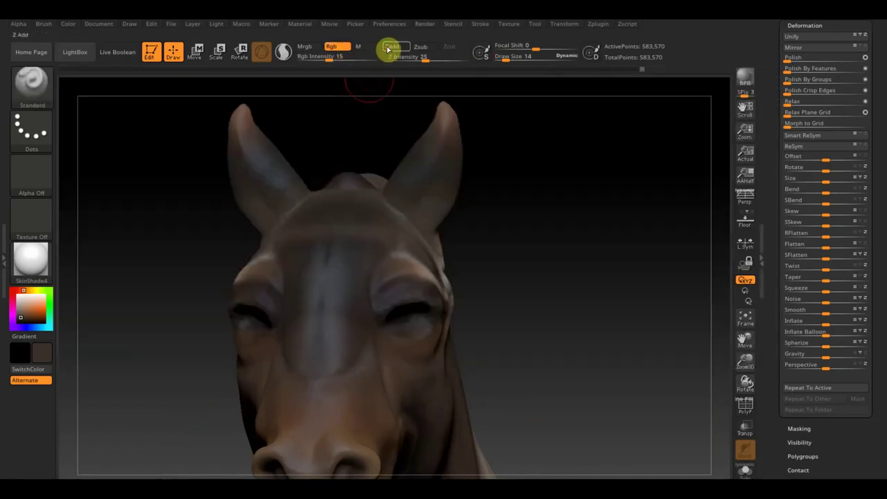
pyautogui.click(331, 46)
pyautogui.moveTo(503, 57); pyautogui.dragTo(510, 58)
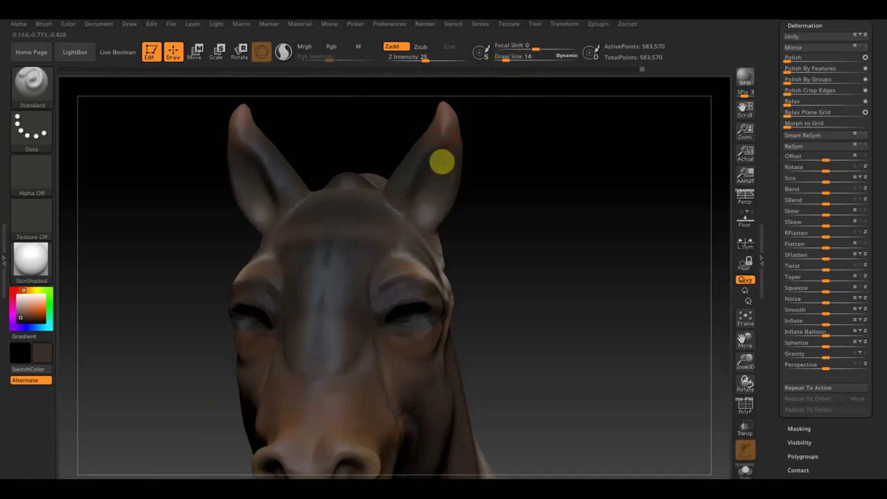
# Sculpt symmetric detail along the right ear and the base of the left ear
pyautogui.moveTo(442, 162)
pyautogui.mouseDown()
pyautogui.moveTo(449, 136)
pyautogui.moveTo(422, 222)
pyautogui.mouseUp()
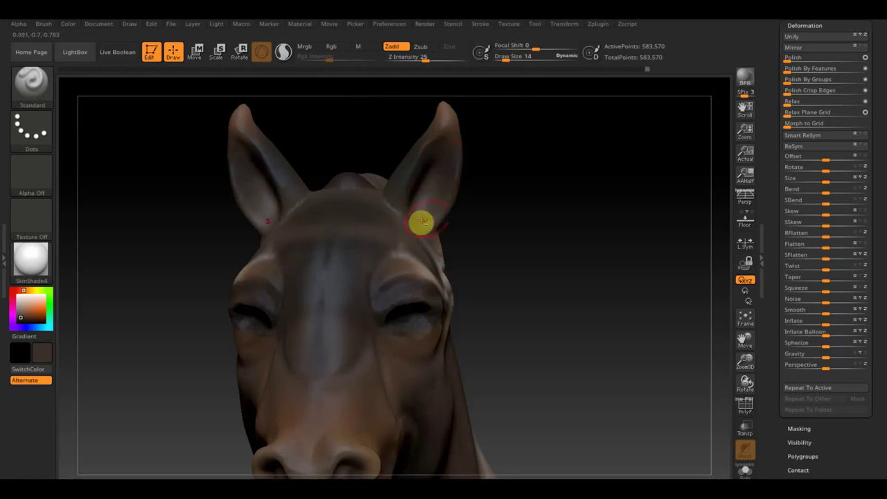
pyautogui.moveTo(576, 176); pyautogui.dragTo(501, 184)
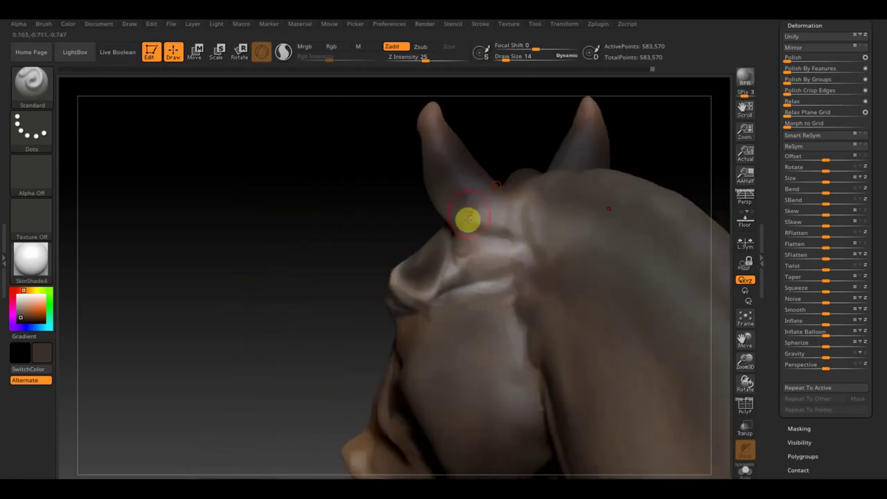
pyautogui.moveTo(468, 220)
pyautogui.mouseDown()
pyautogui.moveTo(463, 229)
pyautogui.moveTo(440, 208)
pyautogui.moveTo(442, 184)
pyautogui.moveTo(473, 181)
pyautogui.moveTo(491, 229)
pyautogui.moveTo(449, 259)
pyautogui.moveTo(506, 265)
pyautogui.moveTo(517, 200)
pyautogui.moveTo(513, 259)
pyautogui.moveTo(344, 204)
pyautogui.moveTo(555, 199)
pyautogui.moveTo(529, 227)
pyautogui.moveTo(488, 191)
pyautogui.mouseUp()
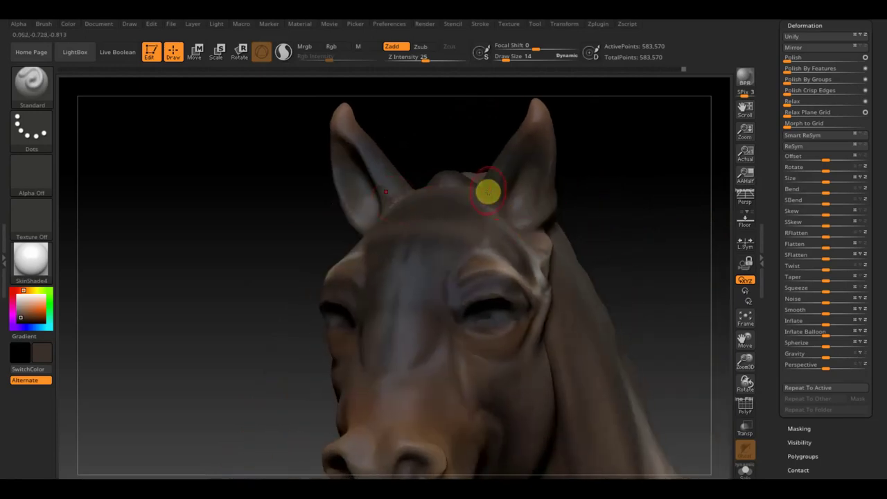
pyautogui.moveTo(645, 190)
pyautogui.mouseDown()
pyautogui.moveTo(644, 236)
pyautogui.moveTo(615, 159)
pyautogui.moveTo(626, 215)
pyautogui.moveTo(607, 214)
pyautogui.moveTo(633, 247)
pyautogui.moveTo(644, 231)
pyautogui.moveTo(614, 225)
pyautogui.moveTo(645, 297)
pyautogui.mouseUp()
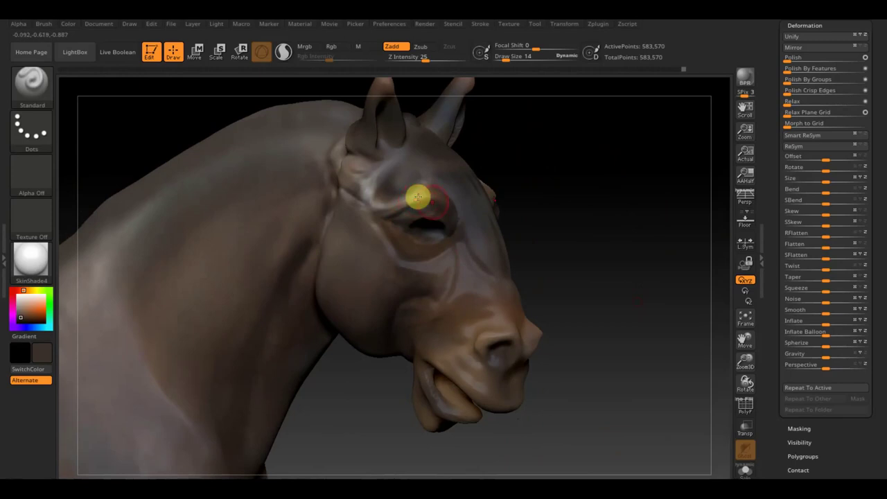
pyautogui.moveTo(554, 210)
pyautogui.mouseDown()
pyautogui.moveTo(565, 196)
pyautogui.moveTo(569, 203)
pyautogui.mouseUp()
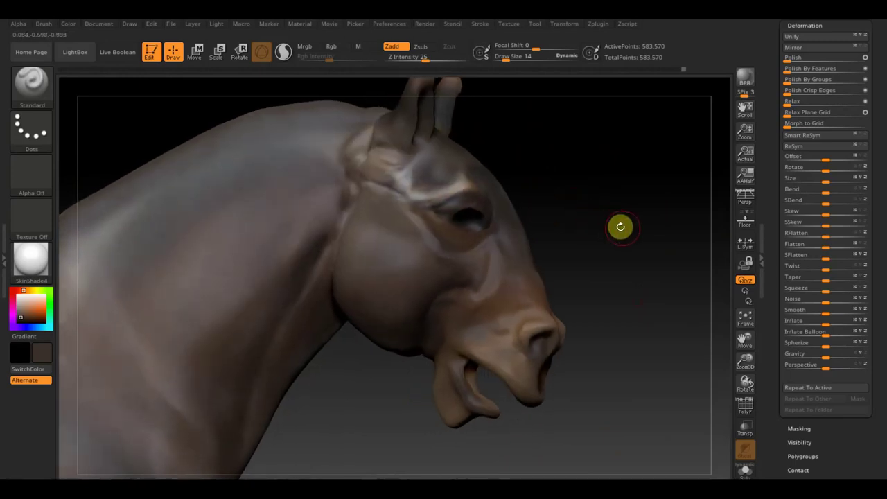
pyautogui.moveTo(620, 226)
pyautogui.mouseDown()
pyautogui.moveTo(574, 238)
pyautogui.moveTo(590, 237)
pyautogui.mouseUp()
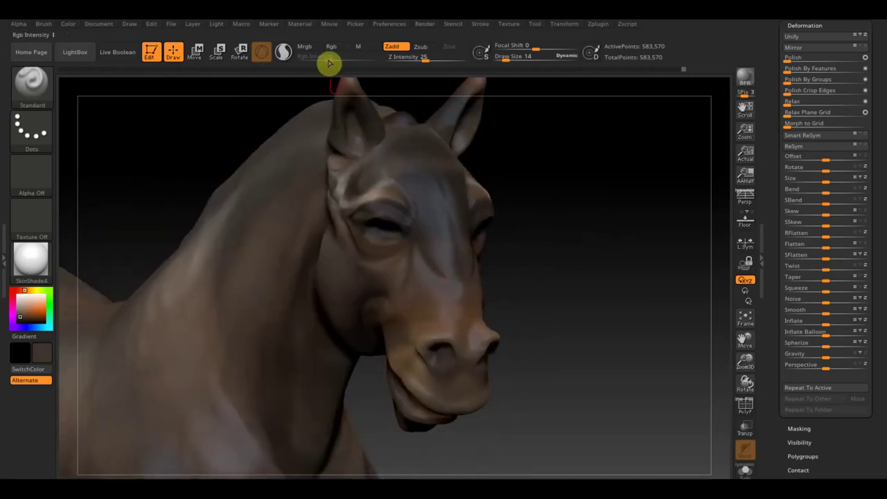
# Switch to colour-only painting with Zadd off and Rgb on
pyautogui.click(392, 46)
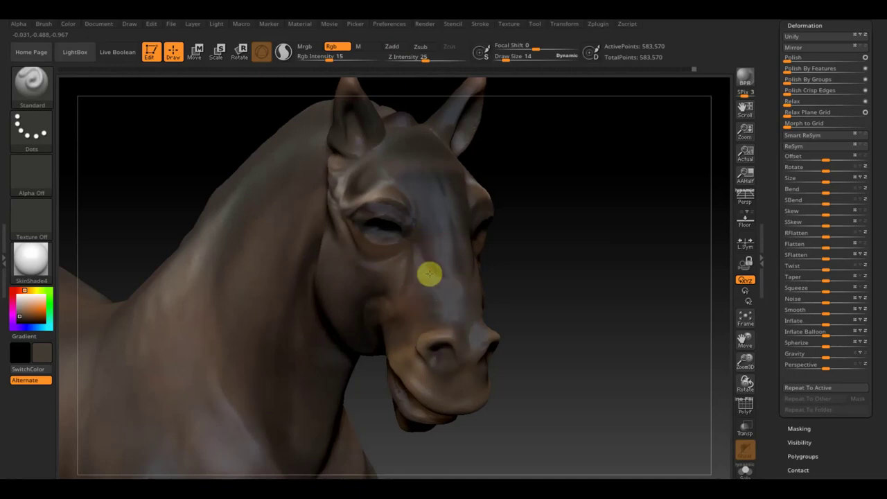
pyautogui.moveTo(419, 271); pyautogui.dragTo(562, 277)
pyautogui.moveTo(546, 272); pyautogui.dragTo(505, 267, button='right')
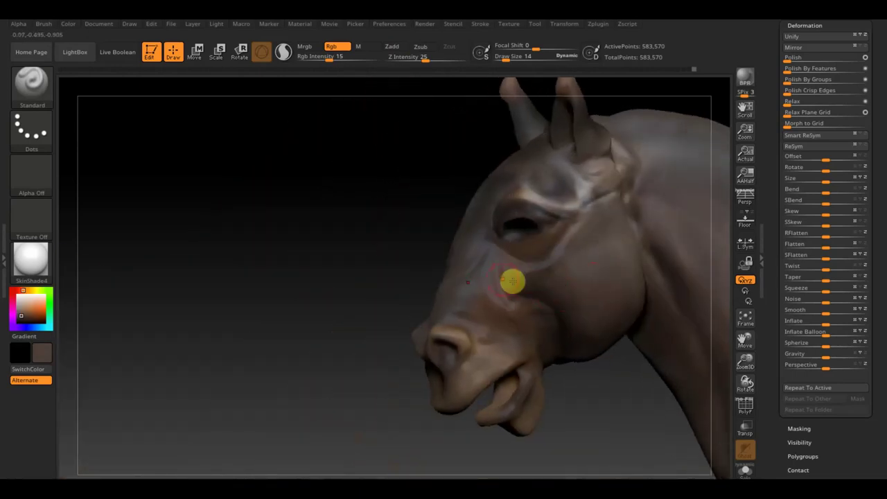
# Paint tint over the cheek and eye, then along the lower jaw at Rgb intensity 5
pyautogui.moveTo(474, 307)
pyautogui.mouseDown()
pyautogui.moveTo(521, 312)
pyautogui.moveTo(468, 321)
pyautogui.moveTo(527, 312)
pyautogui.mouseUp()
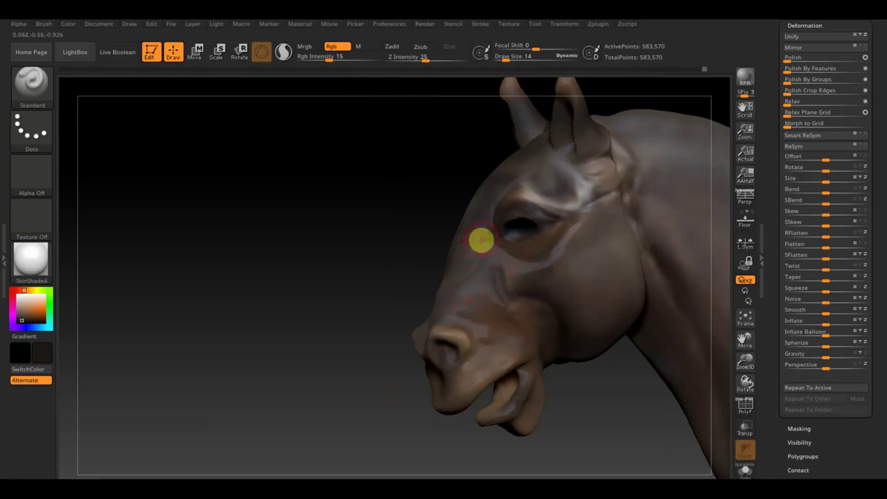
pyautogui.moveTo(469, 257)
pyautogui.mouseDown()
pyautogui.moveTo(496, 216)
pyautogui.moveTo(542, 249)
pyautogui.moveTo(538, 263)
pyautogui.moveTo(586, 214)
pyautogui.moveTo(511, 324)
pyautogui.mouseUp()
pyautogui.moveTo(340, 58); pyautogui.dragTo(316, 58)
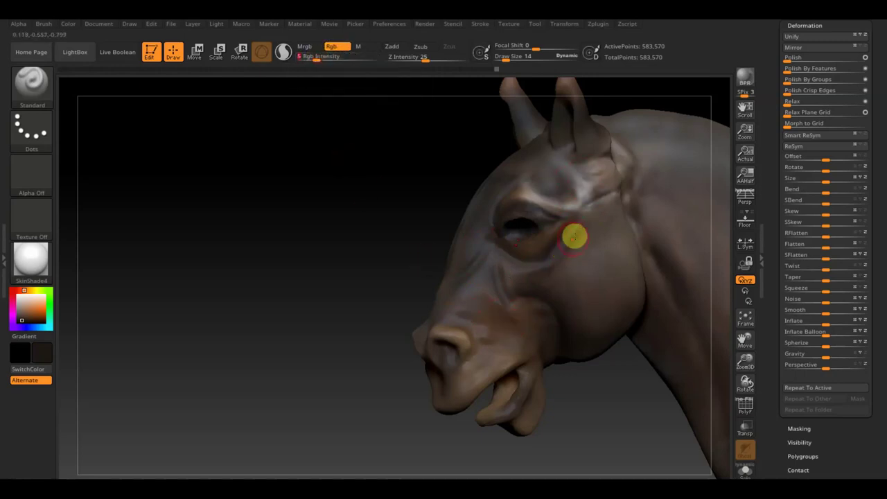
pyautogui.moveTo(554, 373); pyautogui.dragTo(510, 368)
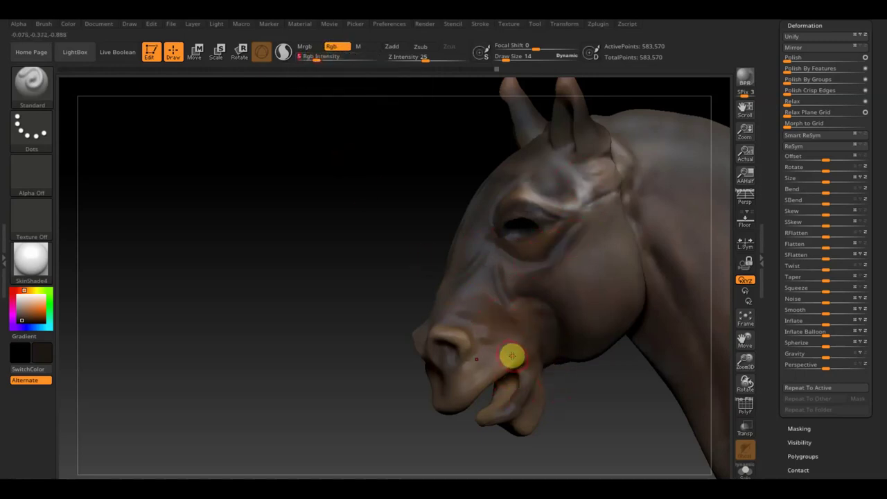
pyautogui.moveTo(400, 381); pyautogui.dragTo(291, 375)
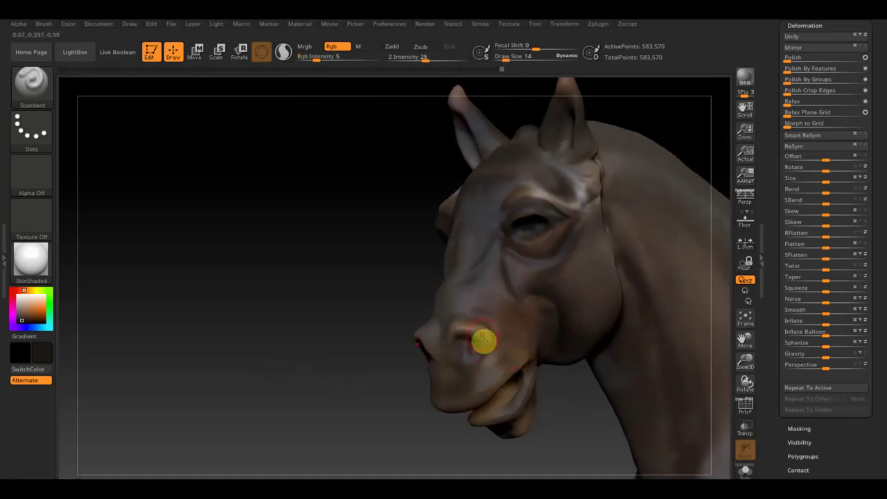
# Sample a brown colour from the muzzle and swap paint colours while inspecting the jaw
pyautogui.press('c')
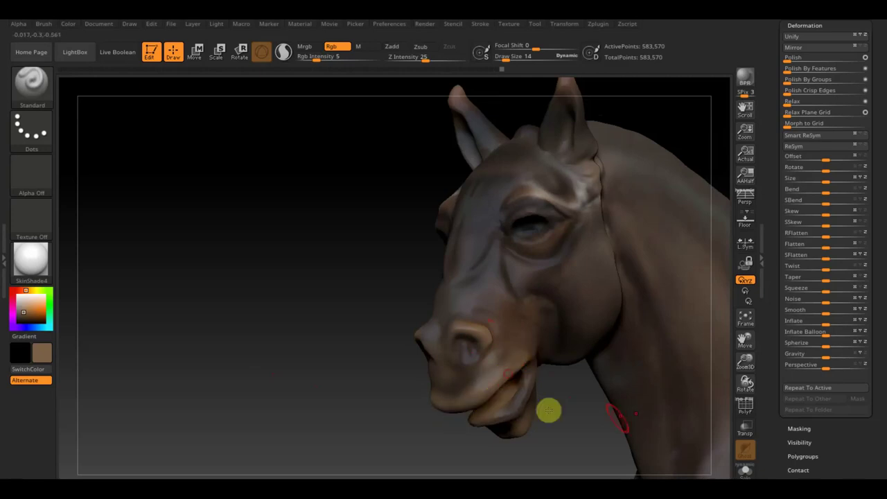
pyautogui.moveTo(596, 404); pyautogui.dragTo(556, 390)
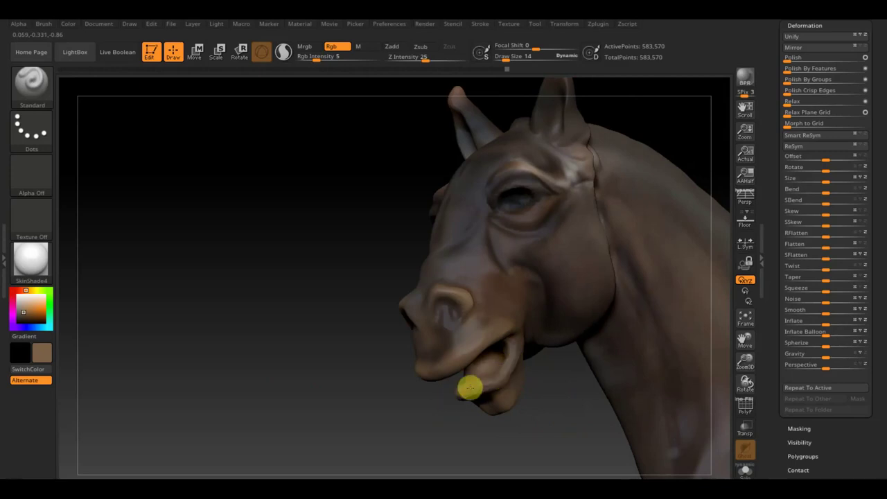
pyautogui.moveTo(551, 379); pyautogui.dragTo(596, 313)
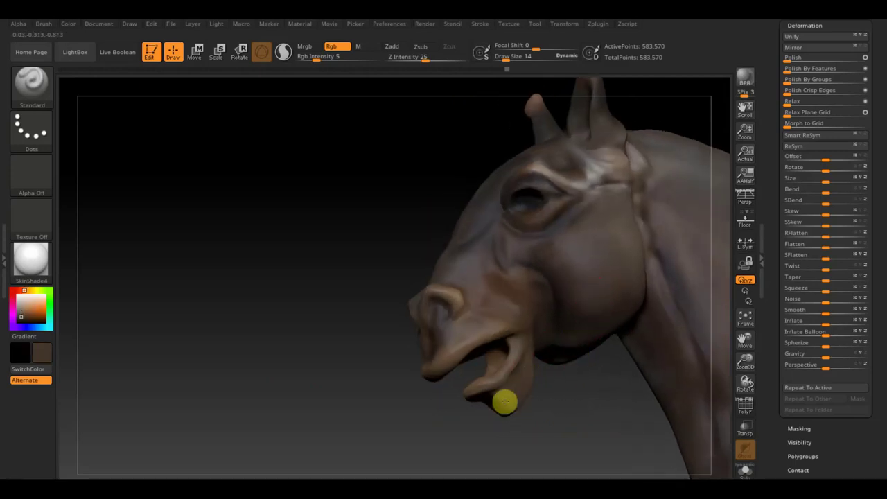
pyautogui.press('c')
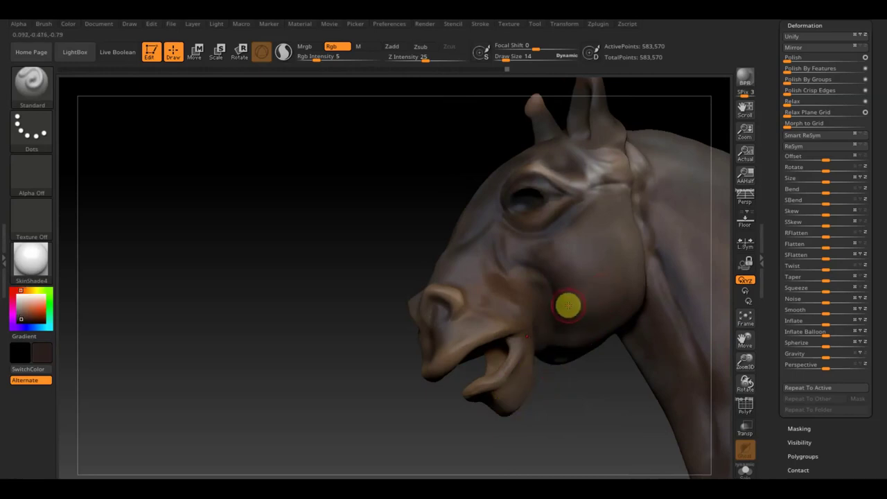
pyautogui.moveTo(537, 385); pyautogui.dragTo(531, 402)
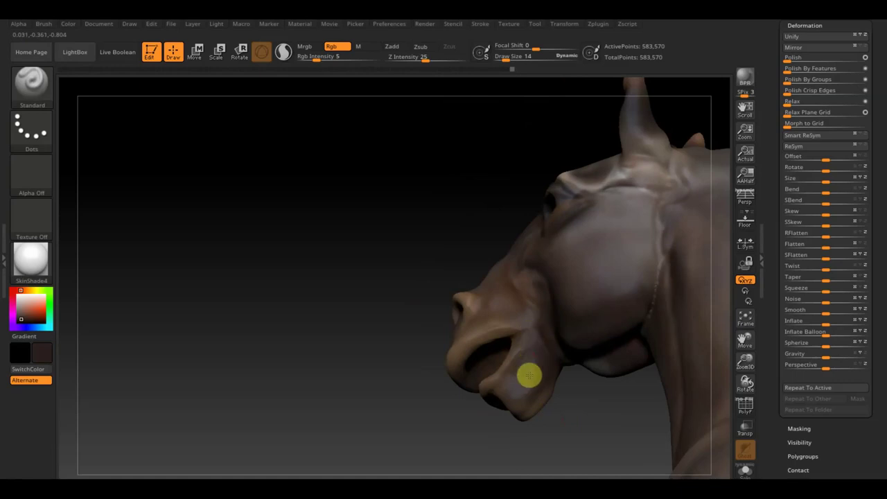
pyautogui.moveTo(551, 353)
pyautogui.mouseDown()
pyautogui.moveTo(576, 400)
pyautogui.moveTo(497, 440)
pyautogui.mouseUp()
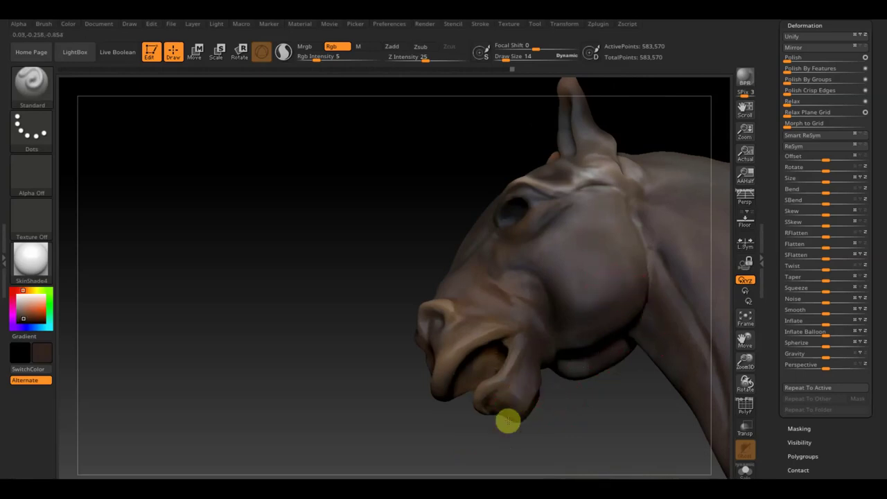
pyautogui.moveTo(400, 453); pyautogui.dragTo(451, 388)
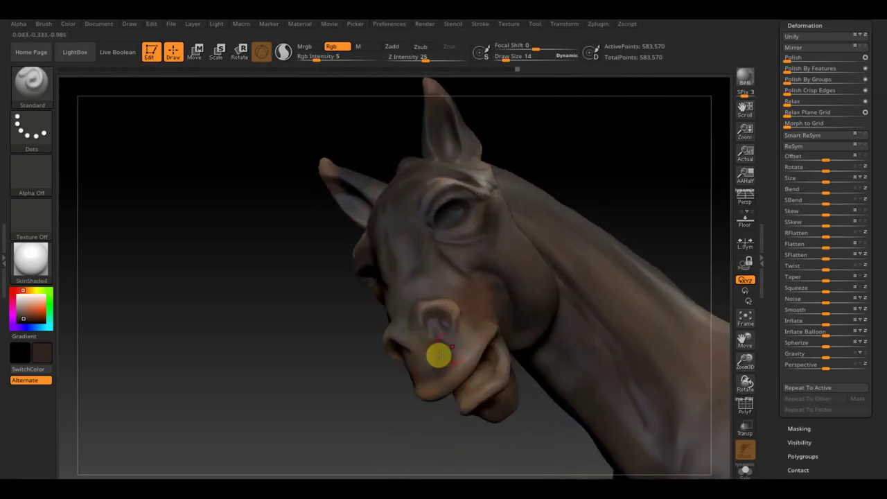
# Paint a faint light-brown tint on the nose at Rgb intensity 4, then restore 100 and shrink the brush
pyautogui.press('c')
pyautogui.click(316, 57)
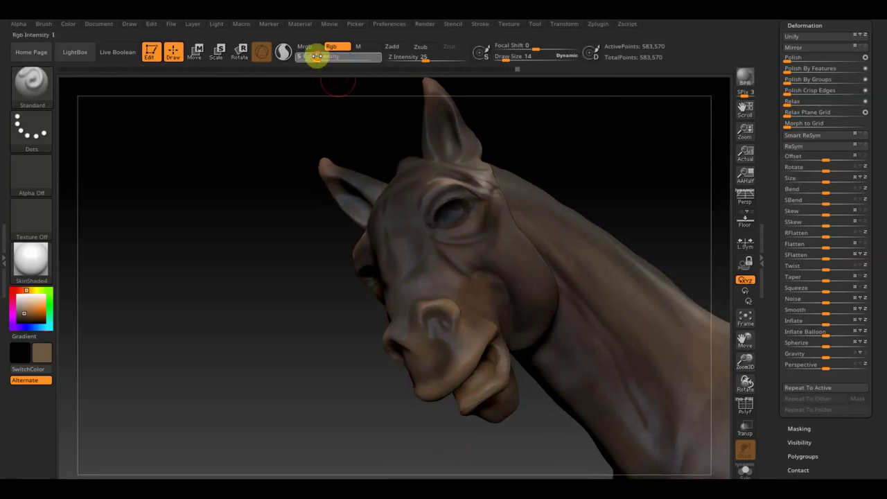
pyautogui.write('4')
pyautogui.press('Return')
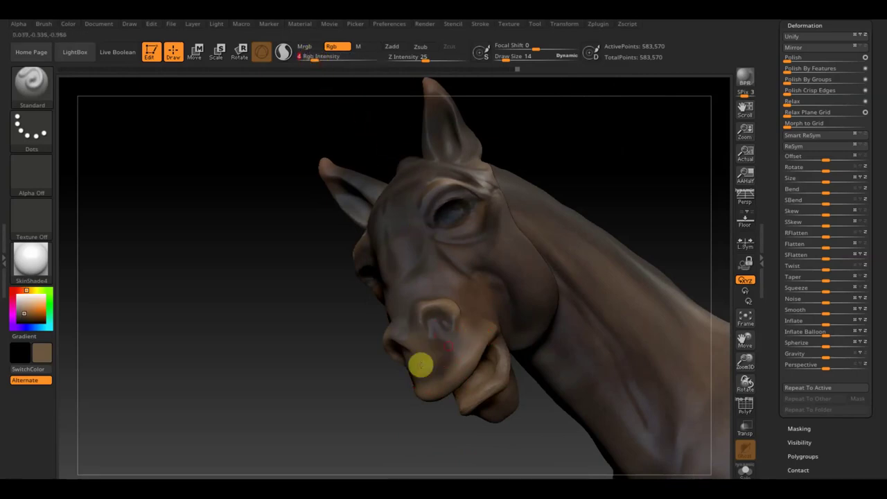
pyautogui.moveTo(432, 340); pyautogui.dragTo(404, 347)
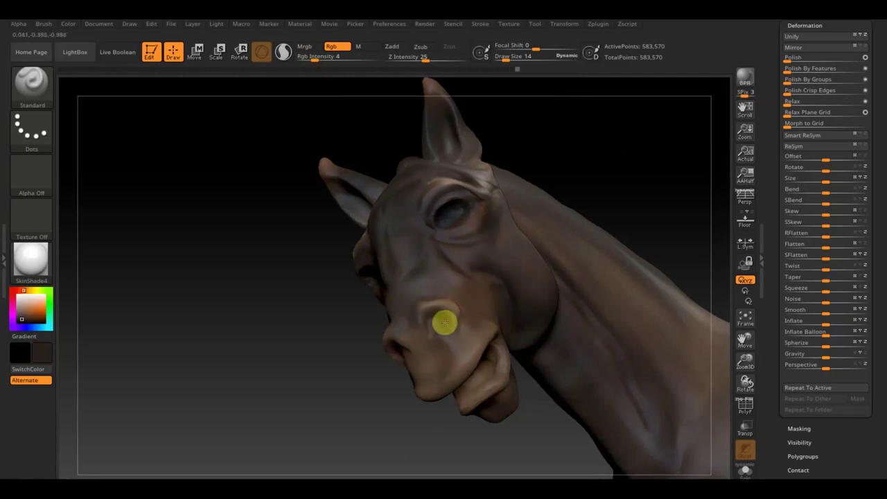
pyautogui.moveTo(311, 58); pyautogui.dragTo(449, 69)
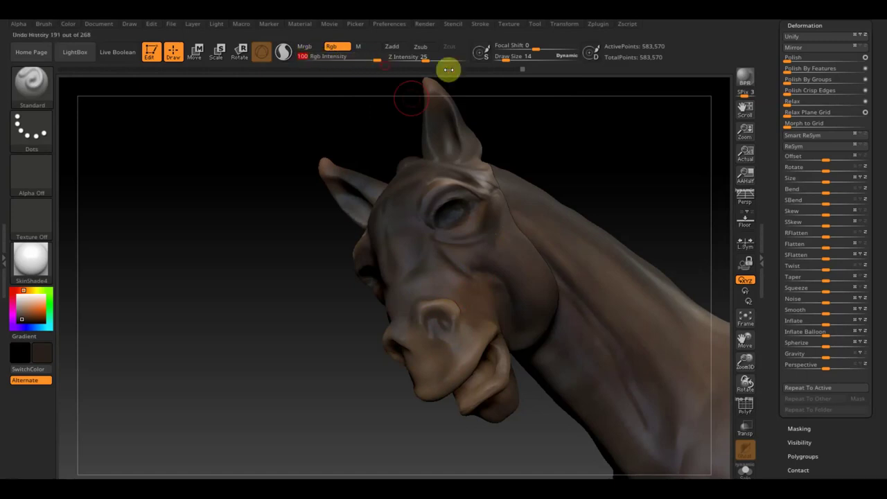
pyautogui.moveTo(521, 59); pyautogui.dragTo(508, 62)
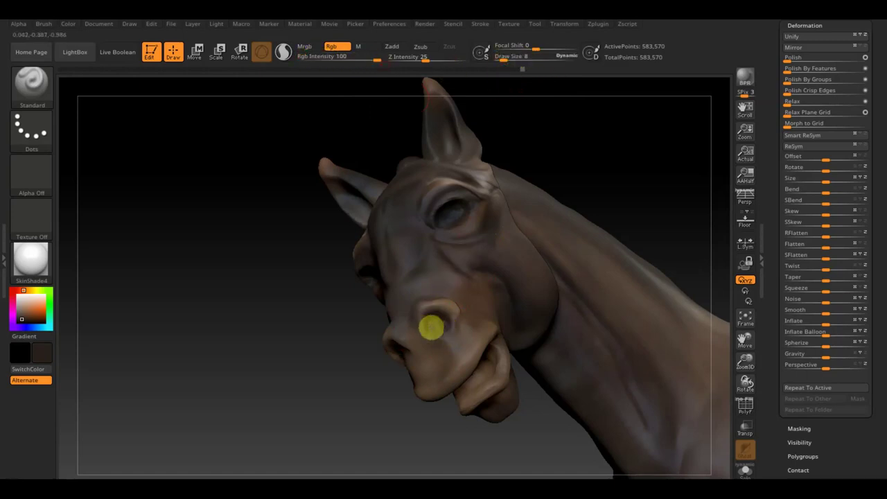
pyautogui.moveTo(501, 368)
pyautogui.mouseDown()
pyautogui.moveTo(481, 380)
pyautogui.moveTo(539, 377)
pyautogui.moveTo(533, 384)
pyautogui.mouseUp()
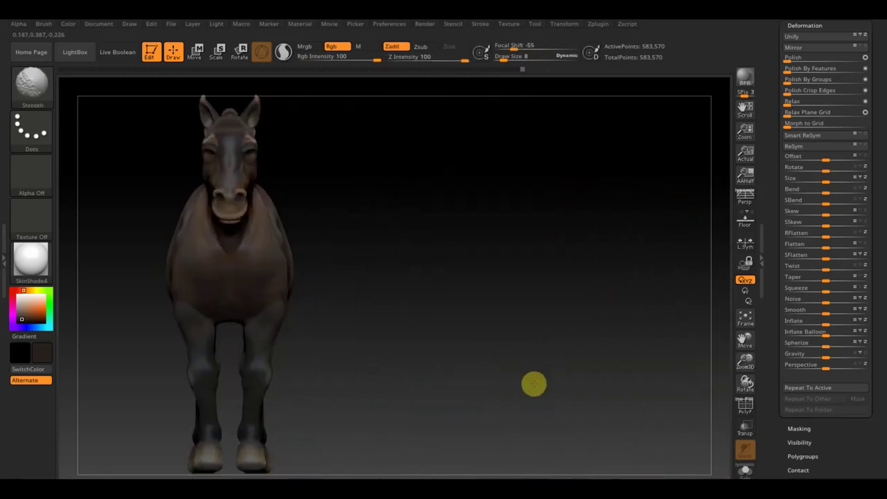
# Duplicate the конь4 horse subtool into конь5, then make the original конь4 active again
pyautogui.moveTo(430, 355)
pyautogui.keyDown('alt'); pyautogui.mouseDown()
pyautogui.moveTo(564, 354)
pyautogui.moveTo(521, 351)
pyautogui.mouseUp(); pyautogui.keyUp('alt')
pyautogui.press('shift')
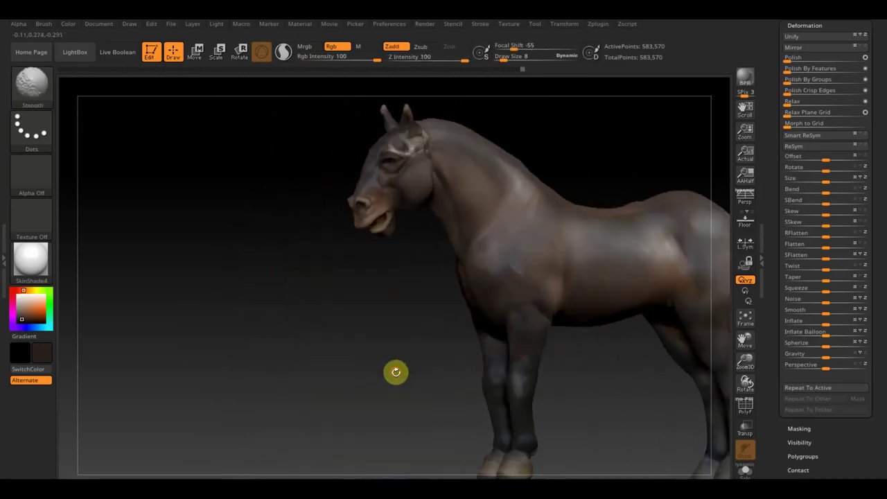
pyautogui.moveTo(395, 372)
pyautogui.mouseDown()
pyautogui.moveTo(414, 372)
pyautogui.moveTo(408, 351)
pyautogui.mouseUp()
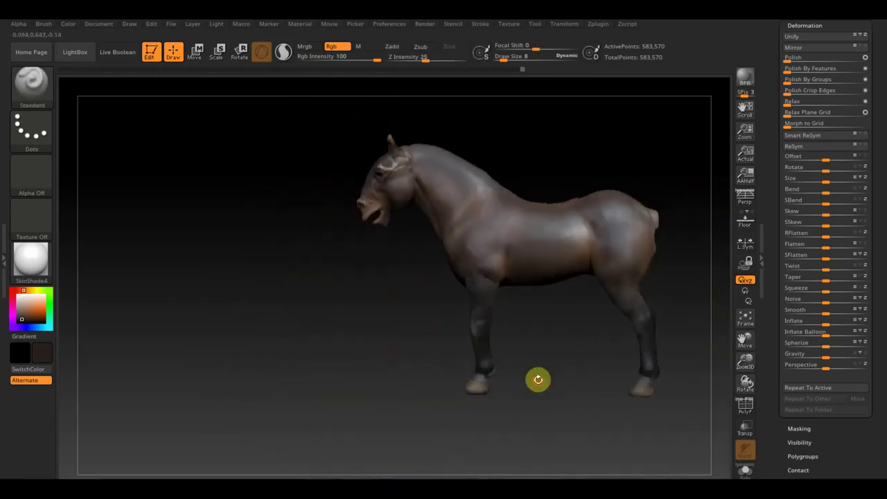
pyautogui.keyDown('alt'); pyautogui.moveTo(538, 379); pyautogui.dragTo(451, 383); pyautogui.keyUp('alt')
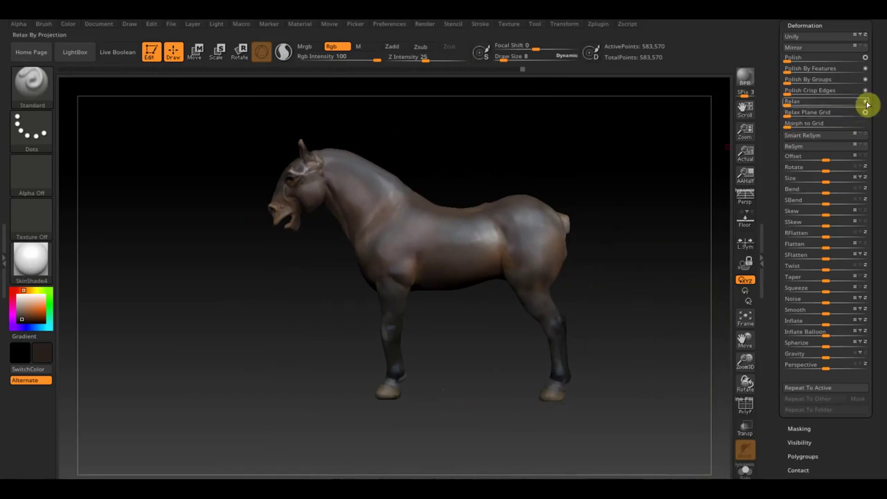
pyautogui.moveTo(878, 68); pyautogui.dragTo(885, 127)
pyautogui.moveTo(874, 80); pyautogui.dragTo(873, 132)
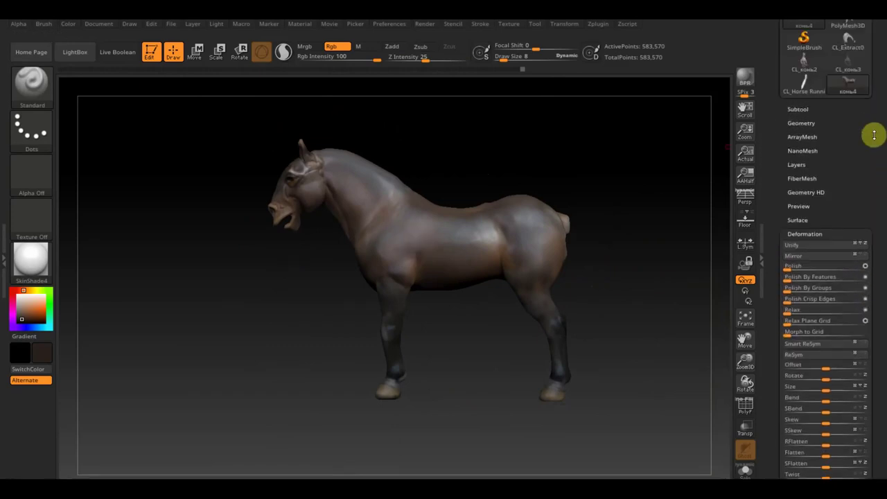
pyautogui.click(797, 110)
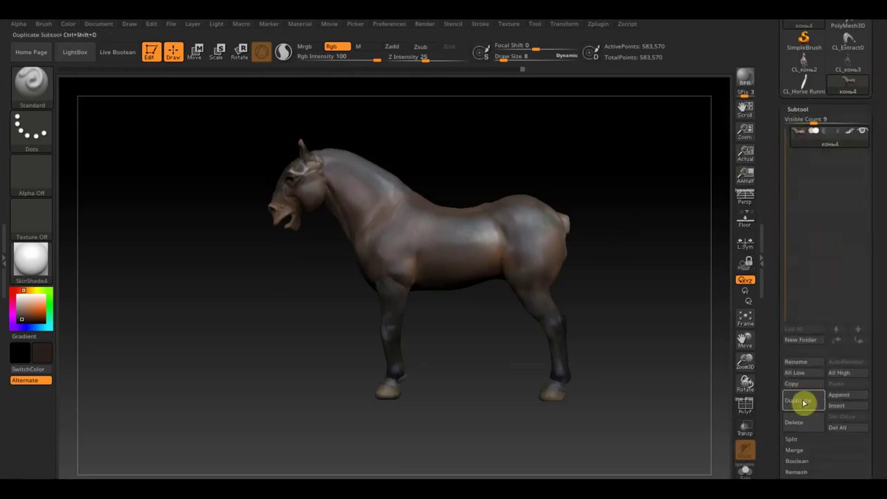
pyautogui.keyDown('ctrl'); pyautogui.moveTo(643, 242); pyautogui.dragTo(674, 335); pyautogui.keyUp('ctrl')
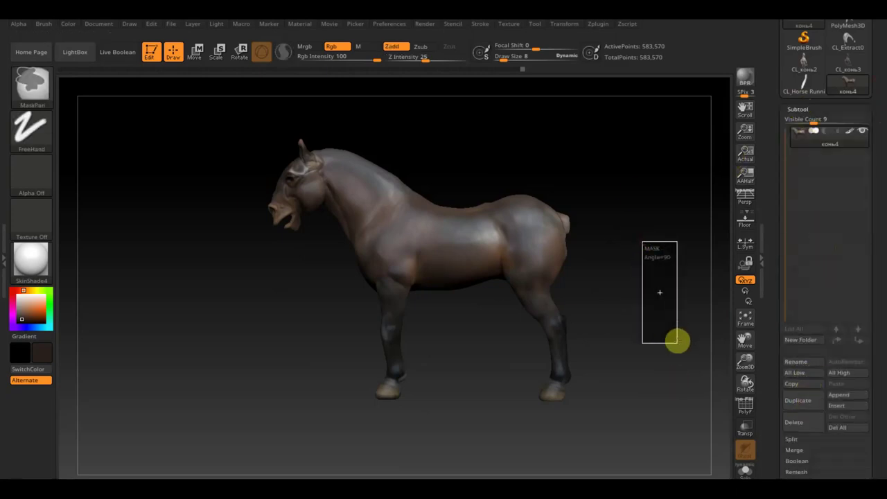
pyautogui.click(800, 400)
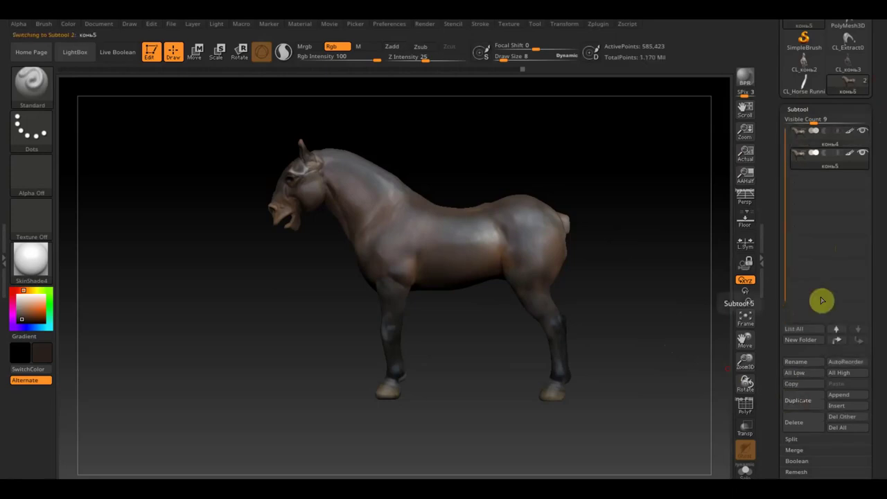
pyautogui.click(808, 138)
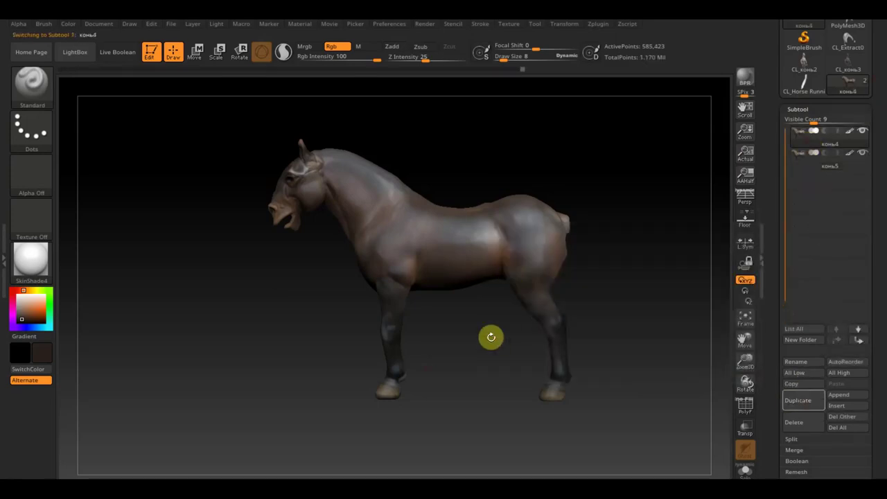
pyautogui.moveTo(491, 337)
pyautogui.mouseDown()
pyautogui.moveTo(478, 360)
pyautogui.moveTo(469, 342)
pyautogui.mouseUp()
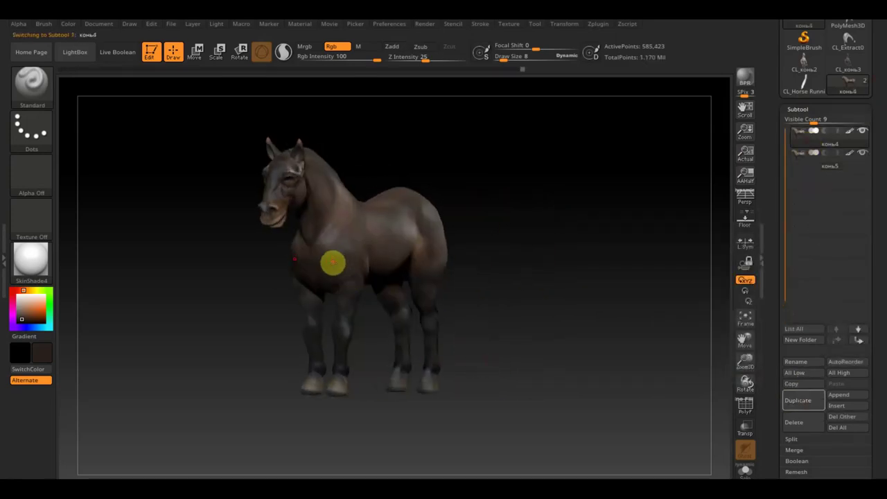
# Run ZRemesher in Legacy (2018) mode with a 0.7731 target polygon count
pyautogui.moveTo(876, 423); pyautogui.dragTo(877, 350)
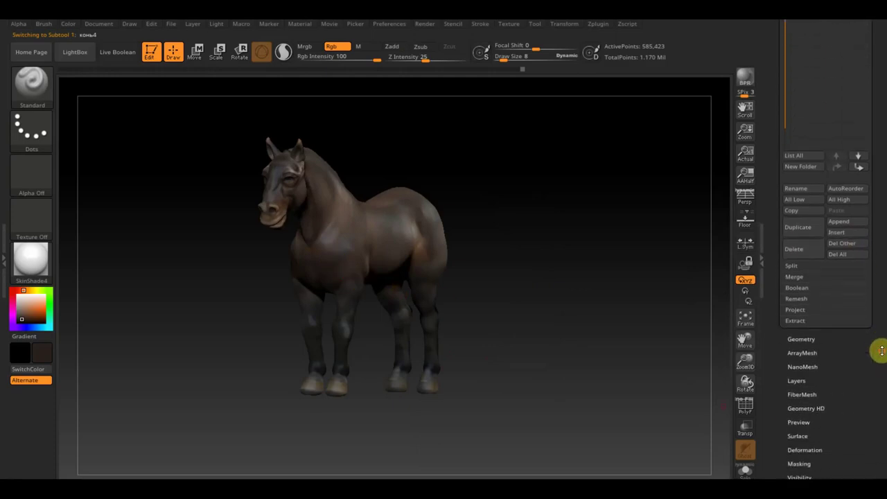
pyautogui.click(801, 338)
pyautogui.click(802, 127)
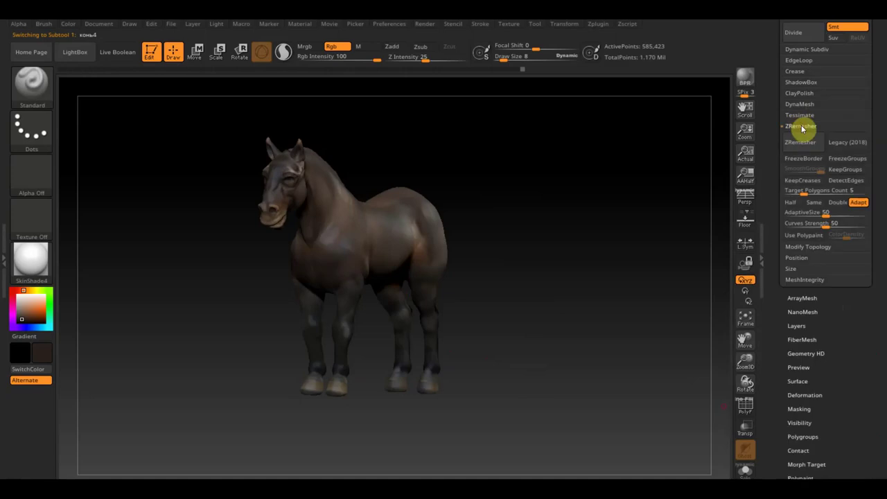
pyautogui.click(842, 144)
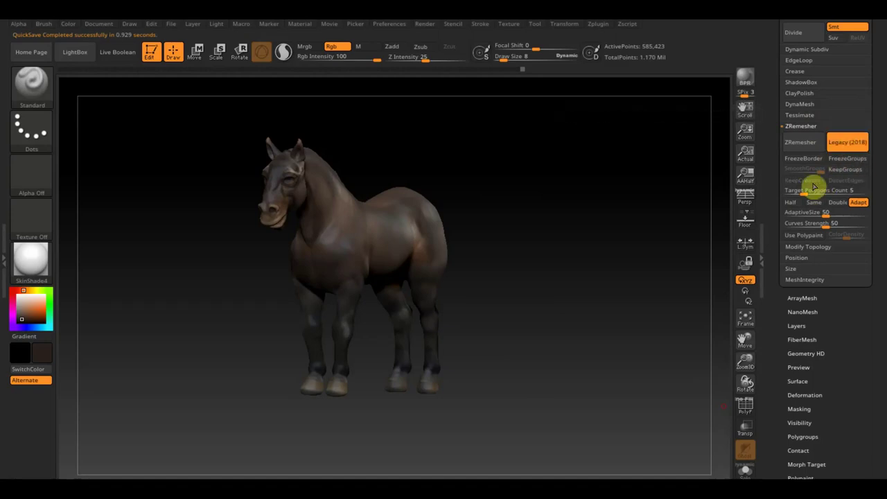
pyautogui.moveTo(802, 192); pyautogui.dragTo(799, 195)
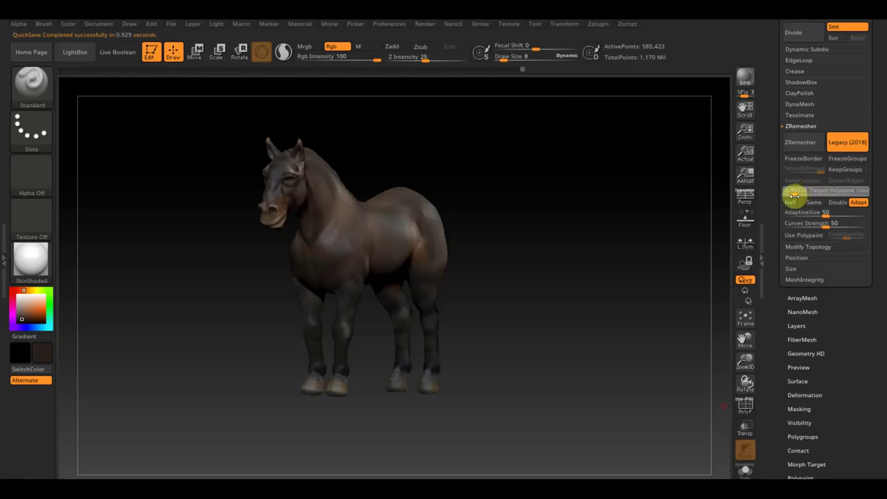
pyautogui.press('Return')
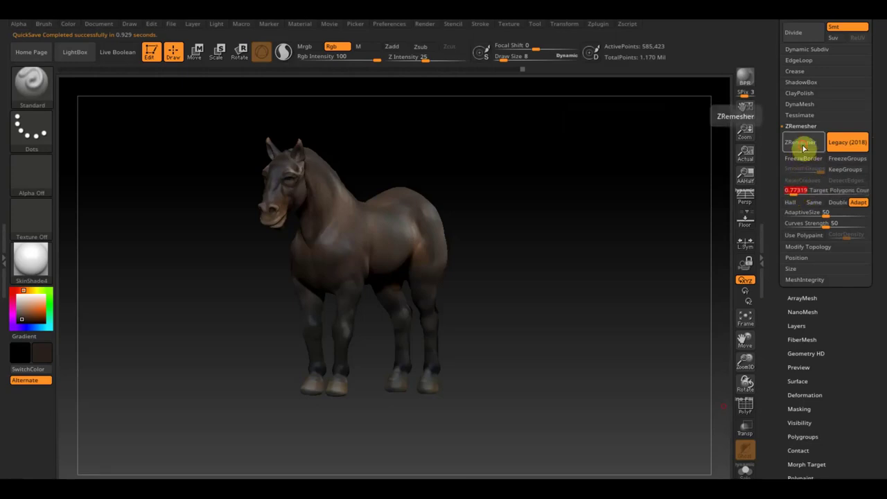
pyautogui.click(800, 144)
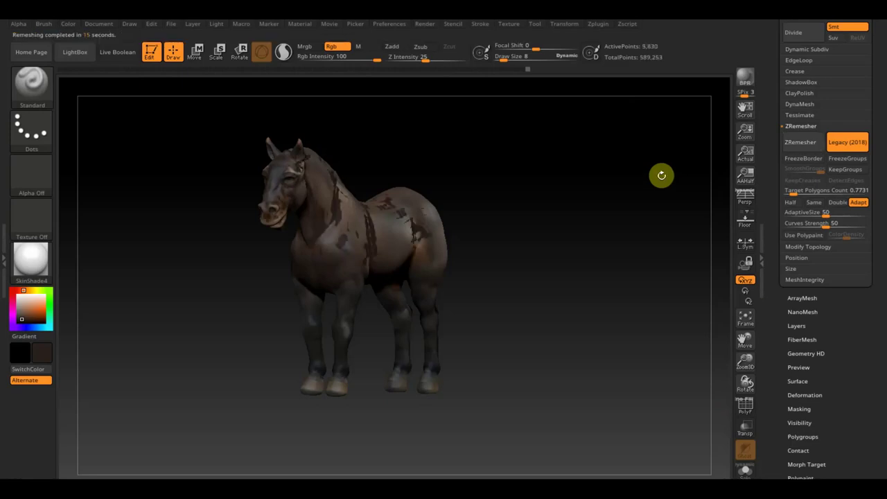
# Subdivide the retopologized mesh twice to reach 979,970 active points
pyautogui.keyDown('alt'); pyautogui.moveTo(555, 213); pyautogui.dragTo(564, 258); pyautogui.keyUp('alt')
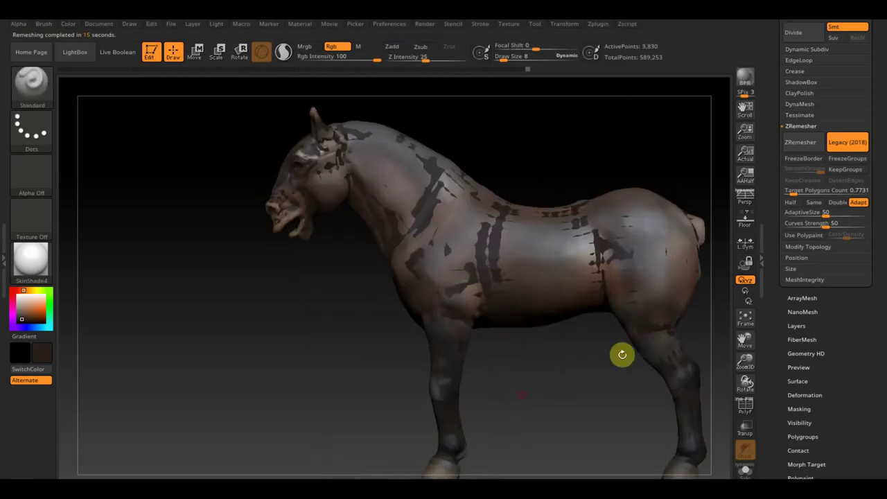
pyautogui.hotkey('ctrl', 'd')
pyautogui.hotkey('ctrl', 'd')
pyautogui.hotkey('ctrl', 'd')
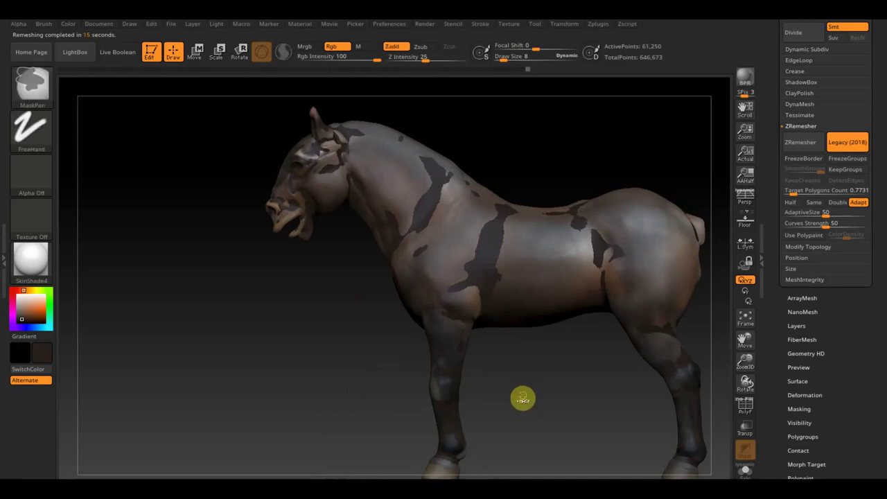
pyautogui.hotkey('ctrl', 'd')
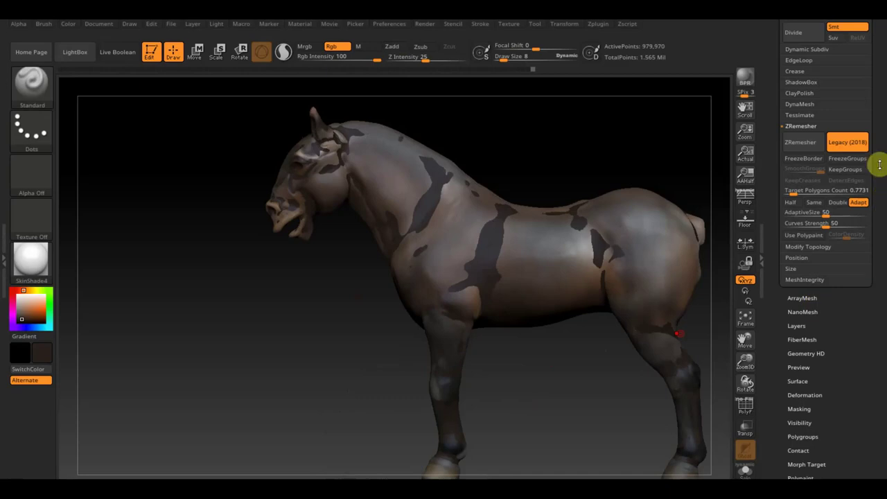
# Set the active colour to white while the patterned source horse is temporarily hidden
pyautogui.scroll(5, 871, 145)
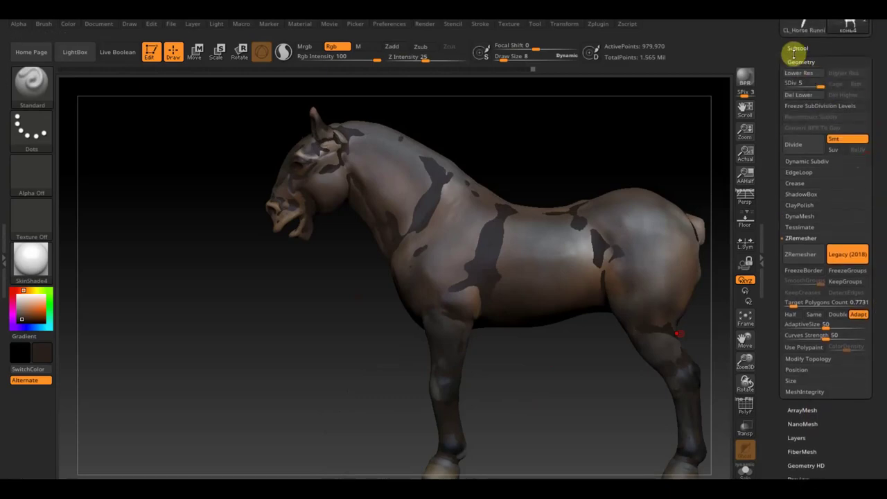
pyautogui.click(796, 48)
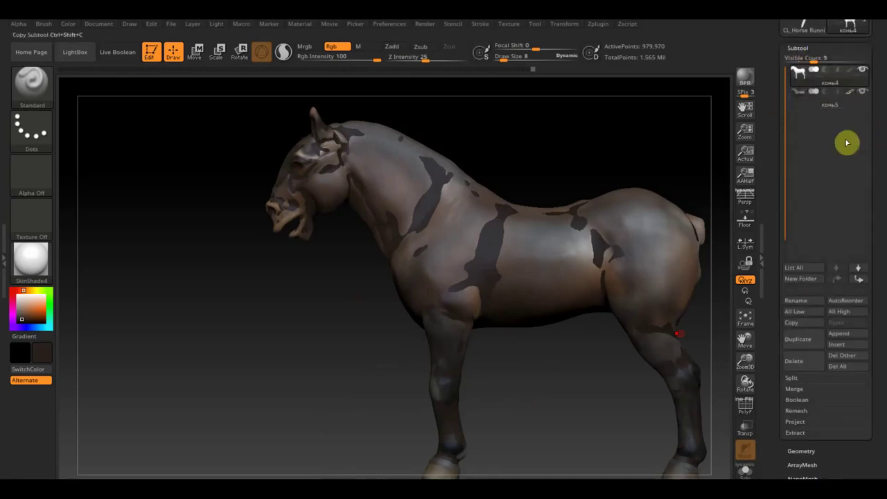
pyautogui.click(802, 420)
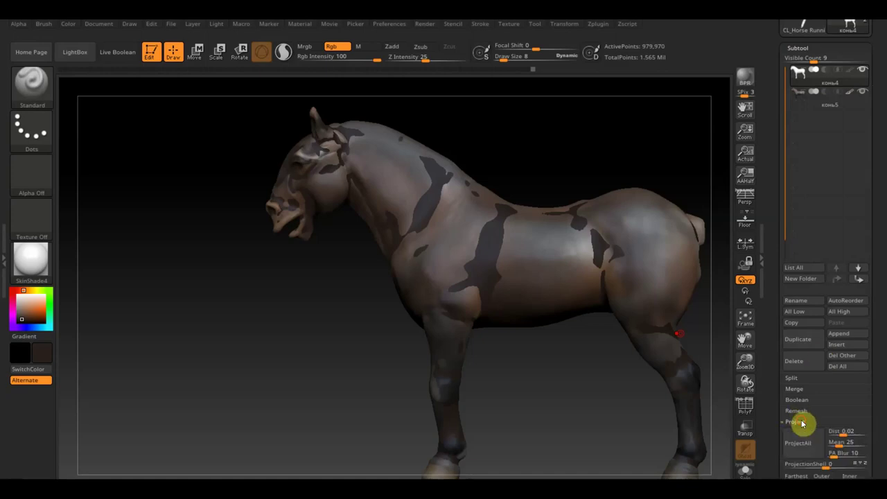
pyautogui.click(863, 91)
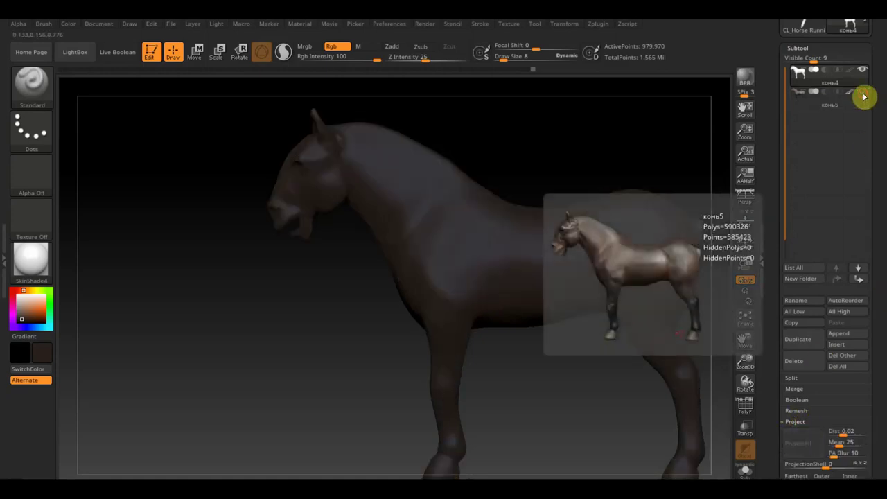
pyautogui.click(19, 297)
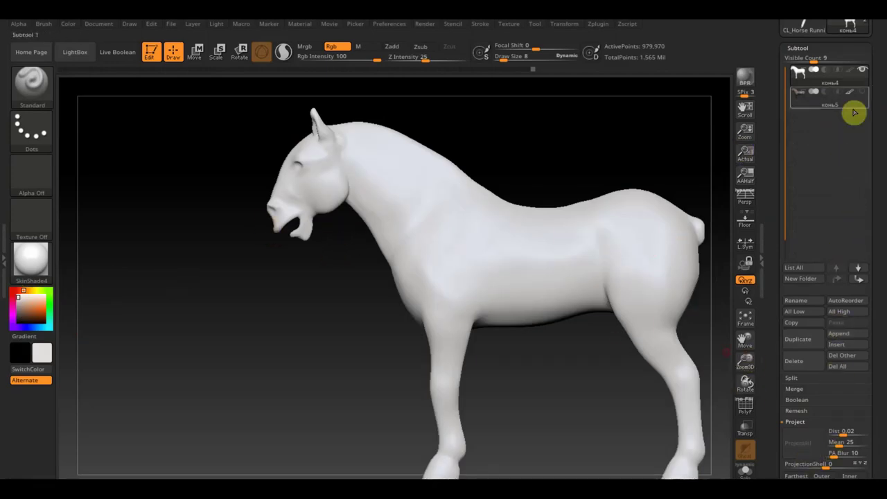
pyautogui.click(862, 90)
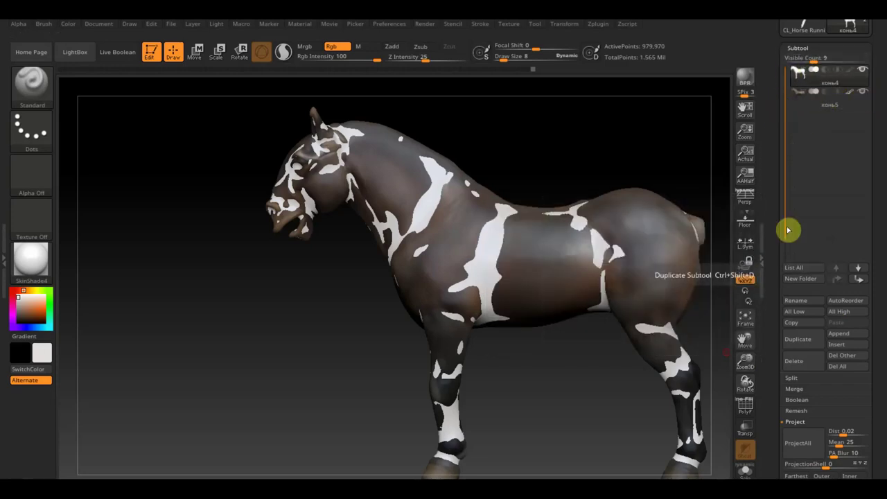
# Run ProjectAll and confirm projecting the polypaint onto the retopologized horse
pyautogui.click(799, 450)
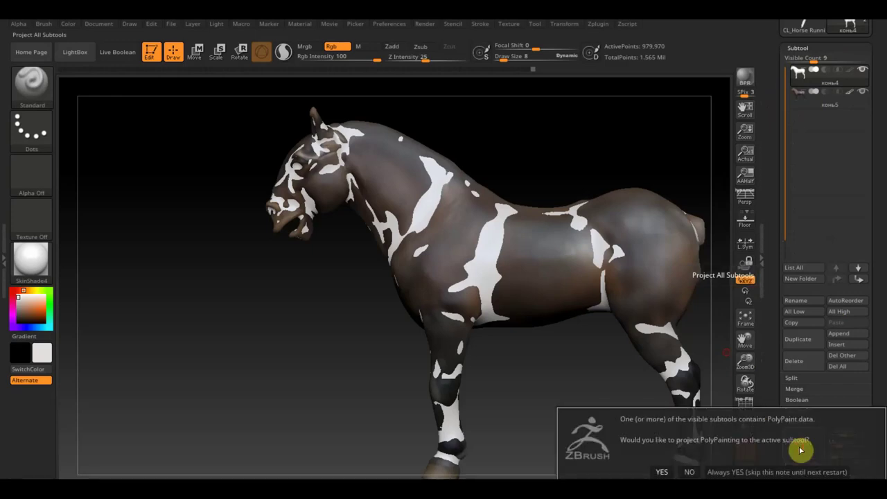
pyautogui.click(658, 472)
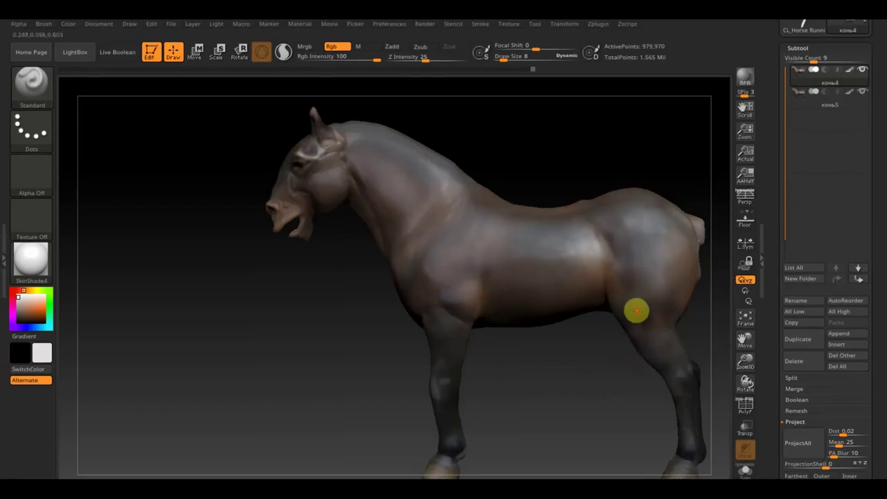
pyautogui.click(863, 91)
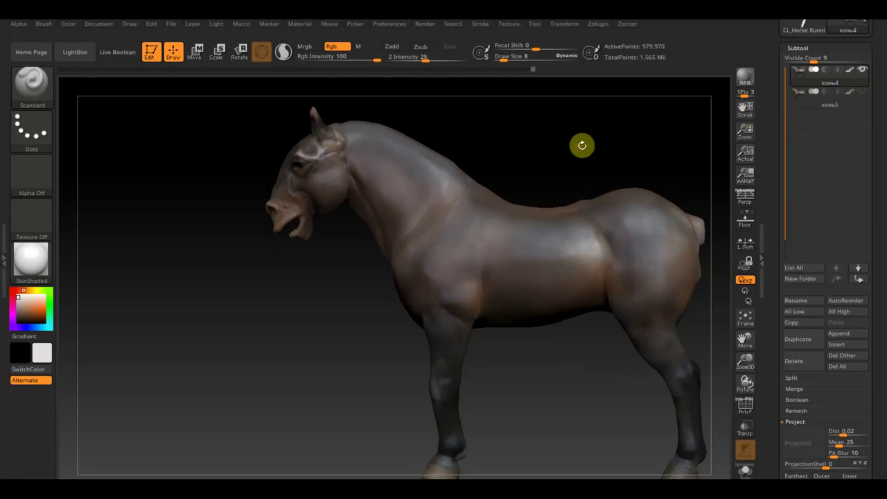
pyautogui.moveTo(582, 145)
pyautogui.mouseDown()
pyautogui.moveTo(640, 141)
pyautogui.moveTo(611, 178)
pyautogui.moveTo(556, 178)
pyautogui.moveTo(540, 147)
pyautogui.moveTo(587, 154)
pyautogui.moveTo(603, 145)
pyautogui.moveTo(620, 190)
pyautogui.mouseUp()
pyautogui.moveTo(856, 439); pyautogui.dragTo(882, 379)
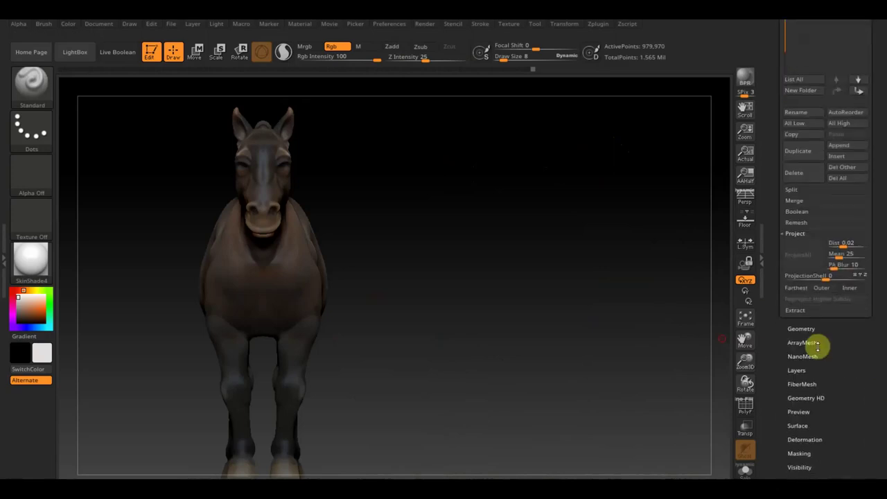
# Drop the horse to SDiv 1, then return it to its top subdivision level
pyautogui.click(810, 332)
pyautogui.moveTo(693, 292)
pyautogui.mouseDown()
pyautogui.moveTo(426, 274)
pyautogui.moveTo(500, 236)
pyautogui.mouseUp()
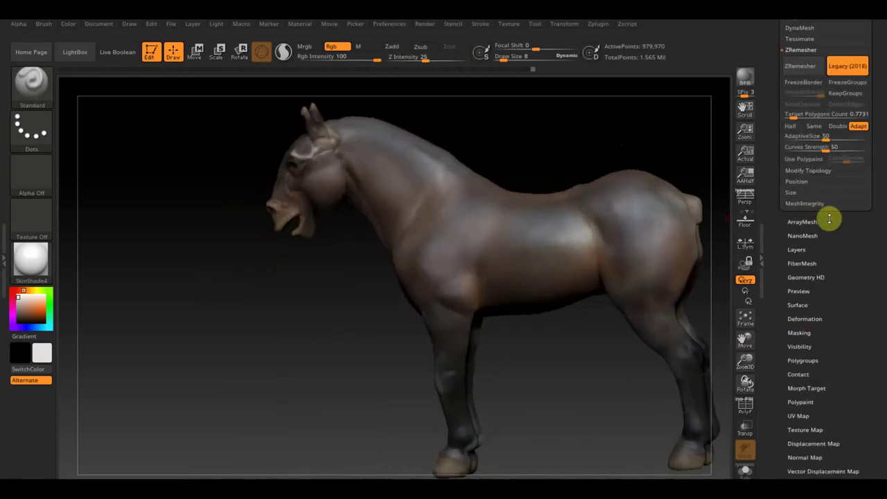
pyautogui.moveTo(881, 120); pyautogui.dragTo(882, 201)
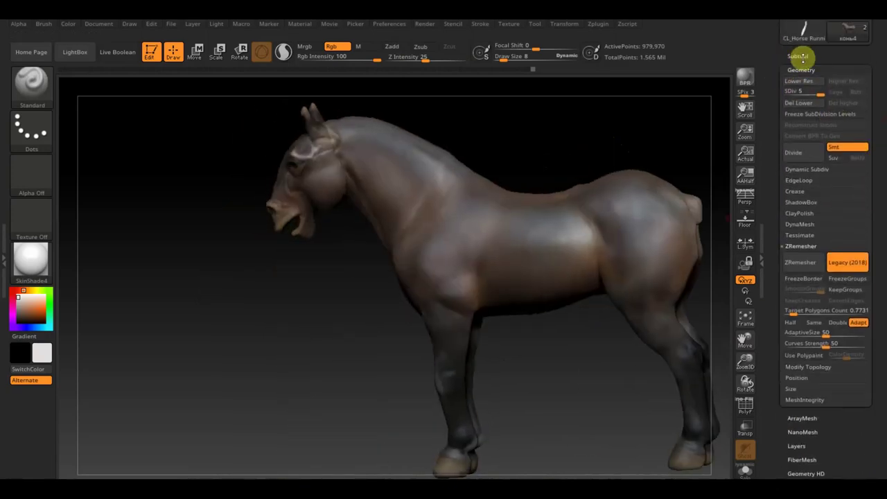
pyautogui.moveTo(814, 91); pyautogui.dragTo(786, 90)
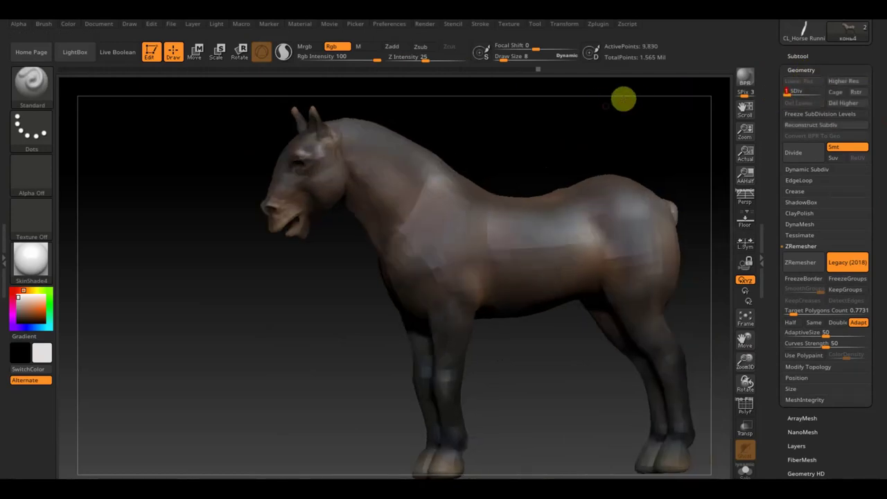
pyautogui.moveTo(623, 99); pyautogui.dragTo(529, 222)
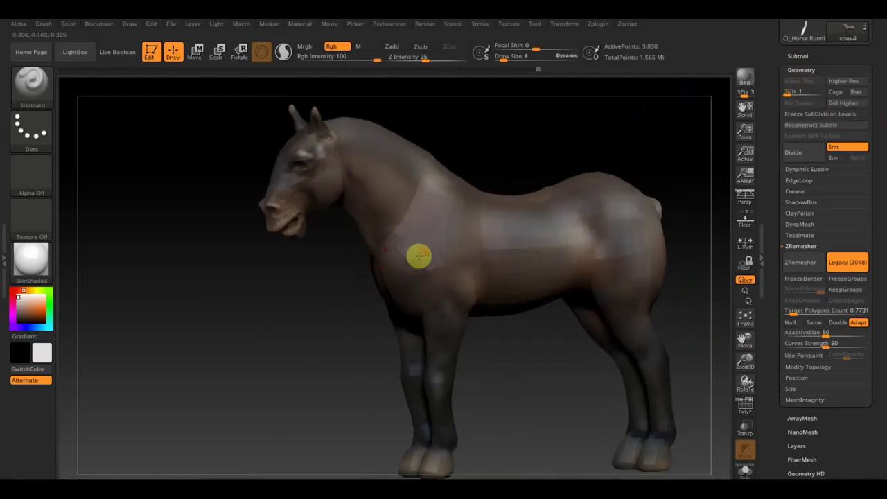
pyautogui.click(822, 96)
# Unwrap UVs on a UV Master working clone and copy the clone's UVs
pyautogui.click(598, 25)
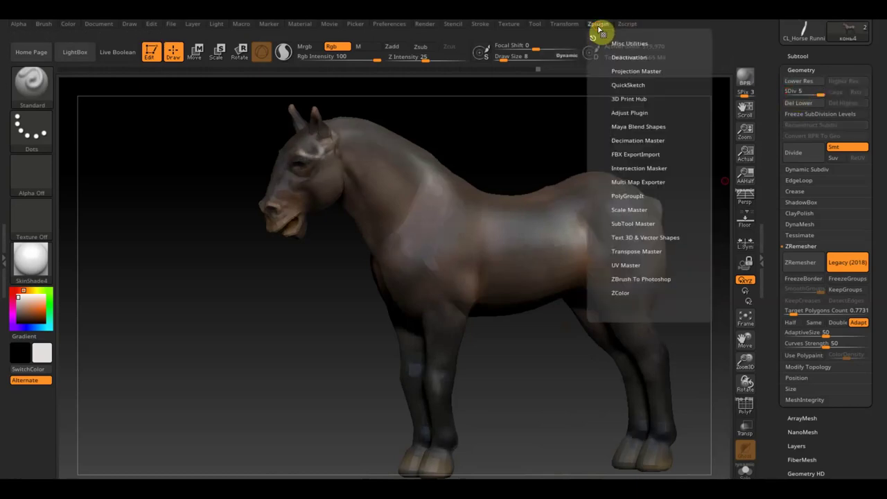
pyautogui.click(626, 263)
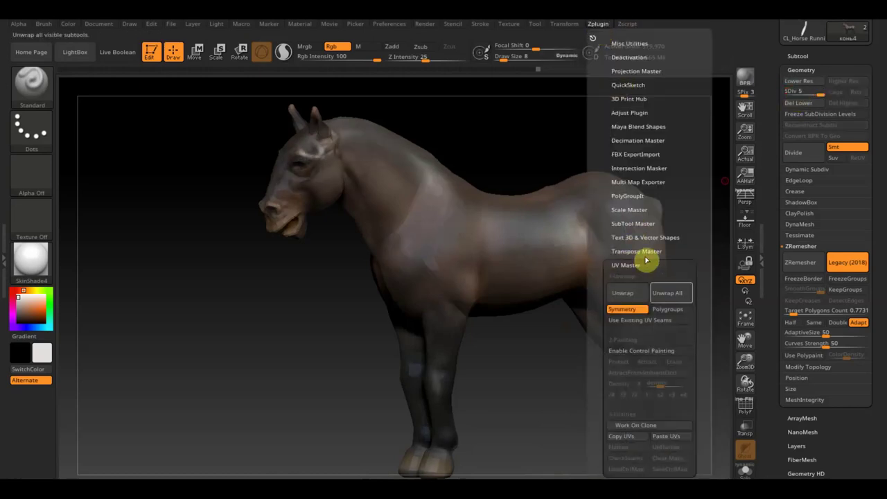
pyautogui.click(641, 420)
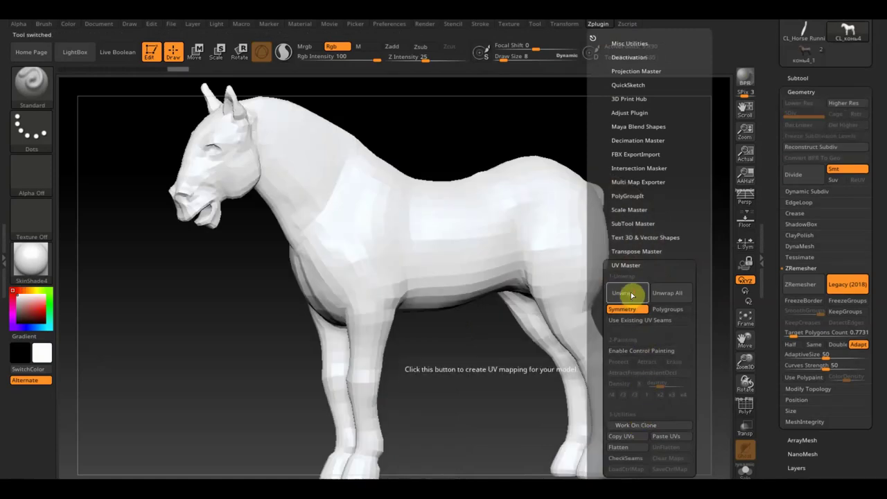
pyautogui.click(628, 292)
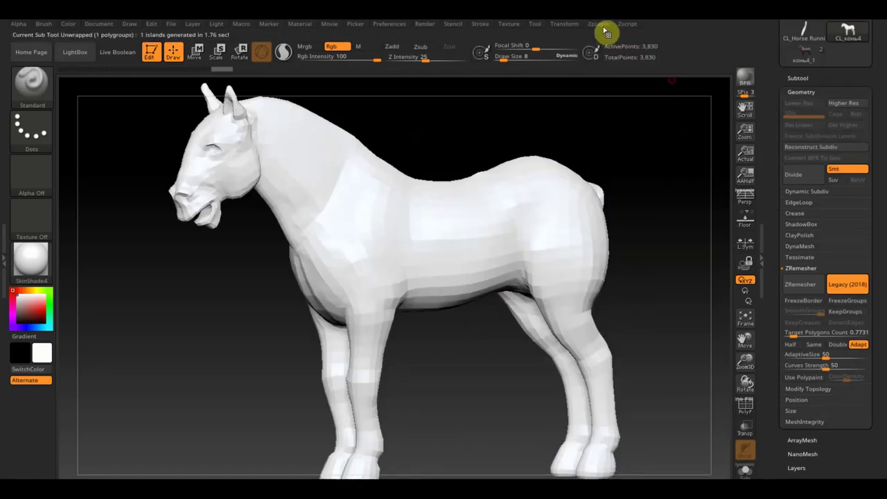
pyautogui.click(600, 24)
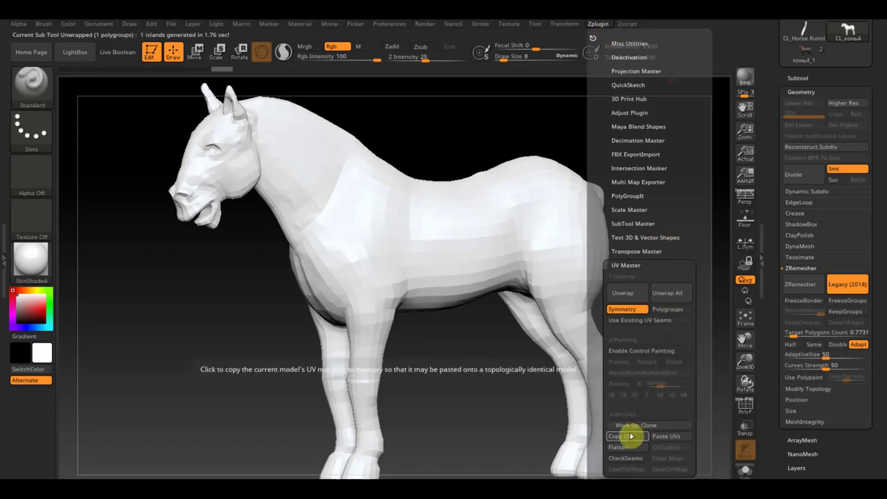
pyautogui.click(631, 435)
# Paste the copied UVs onto the painted horse конь4_1
pyautogui.click(806, 56)
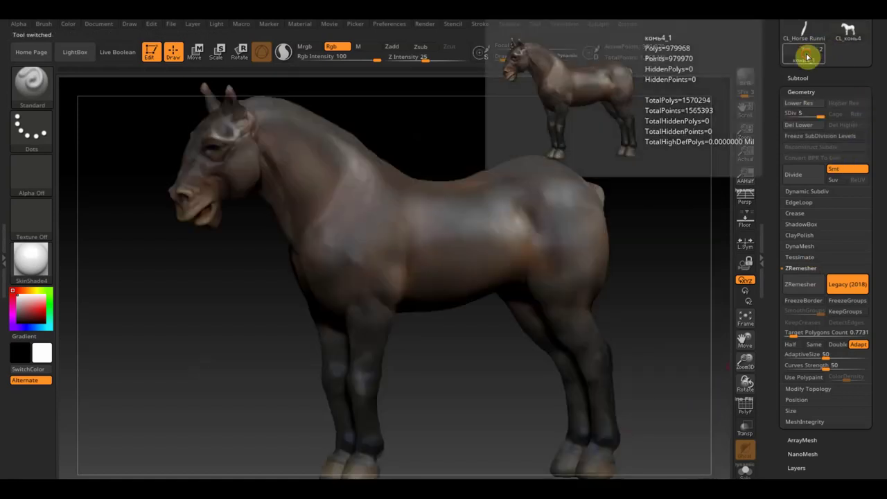
pyautogui.scroll(3, 878, 125)
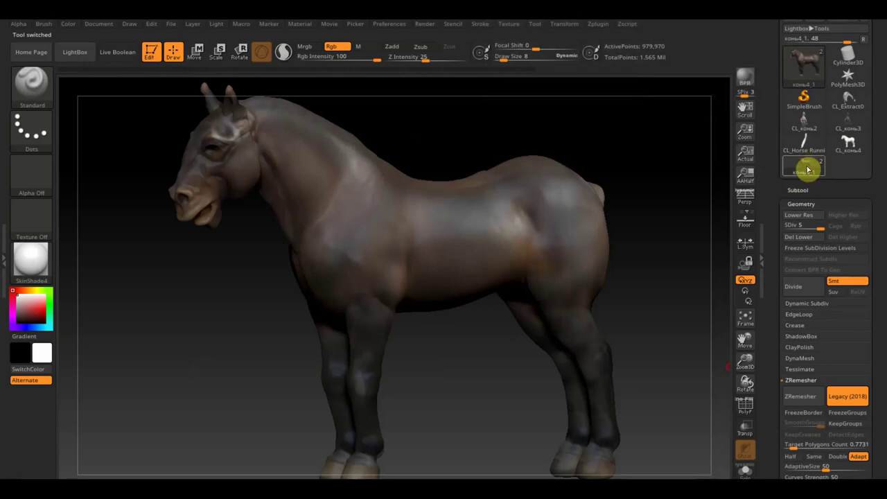
pyautogui.click(599, 26)
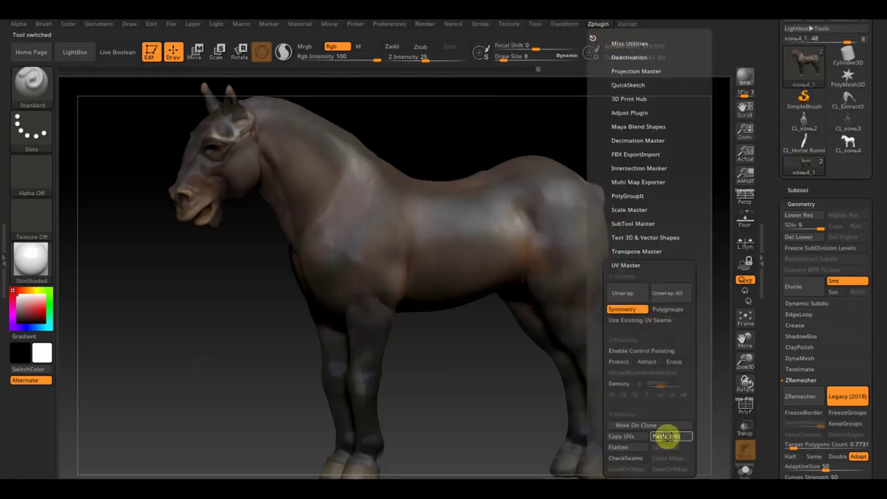
pyautogui.click(667, 436)
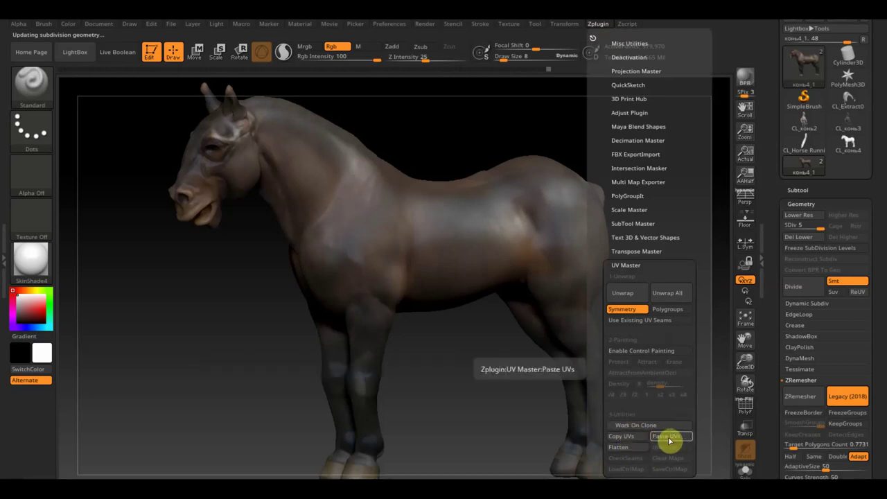
# Create a new texture map from the horse's polypaint
pyautogui.scroll(-5, 879, 388)
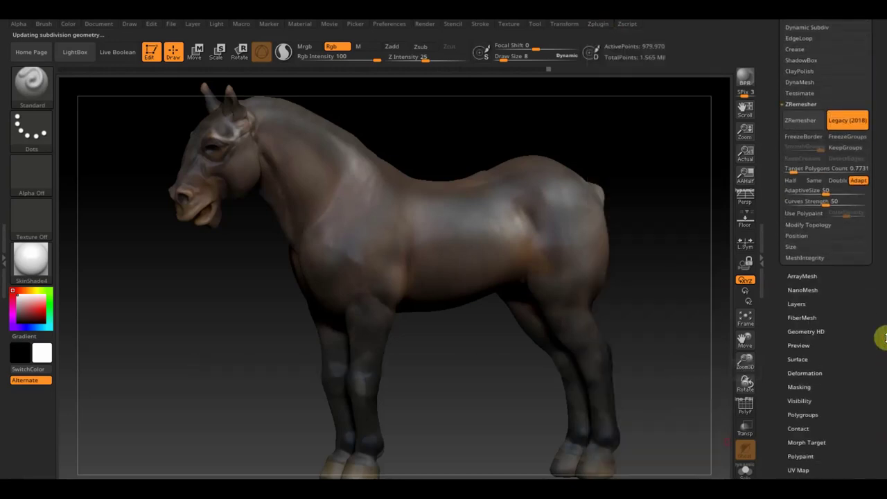
pyautogui.scroll(-3, 885, 326)
pyautogui.click(810, 359)
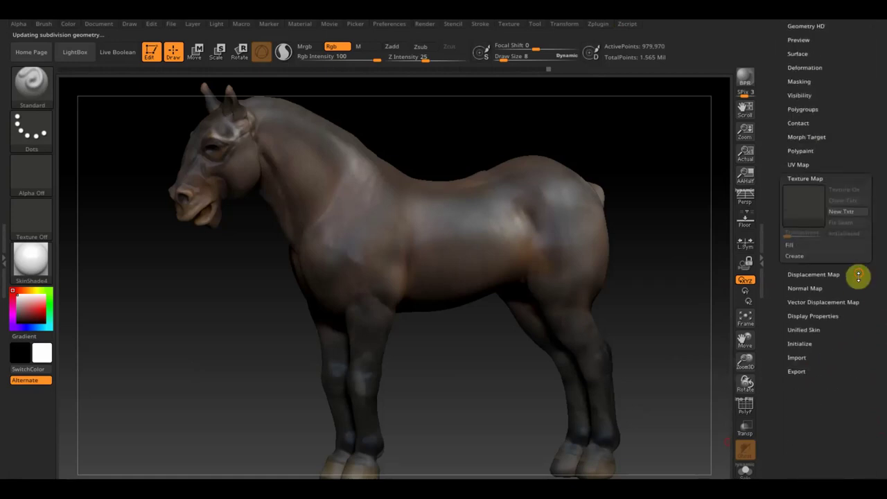
pyautogui.click(797, 259)
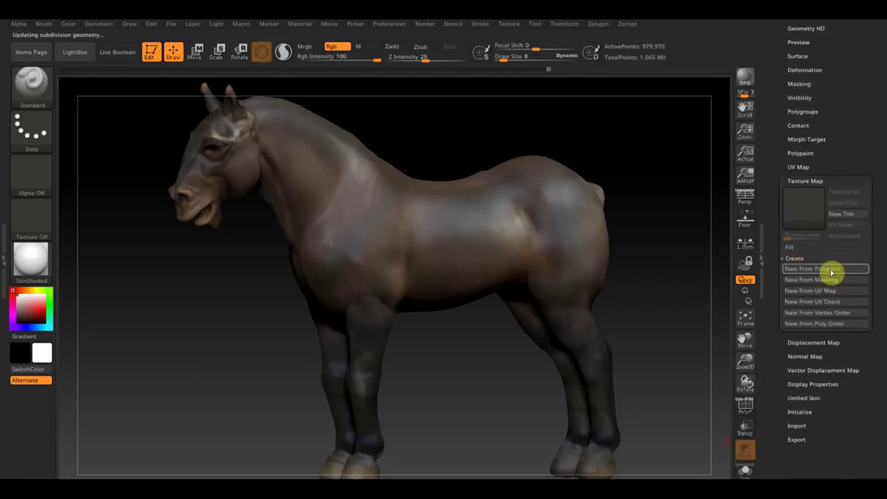
pyautogui.click(830, 268)
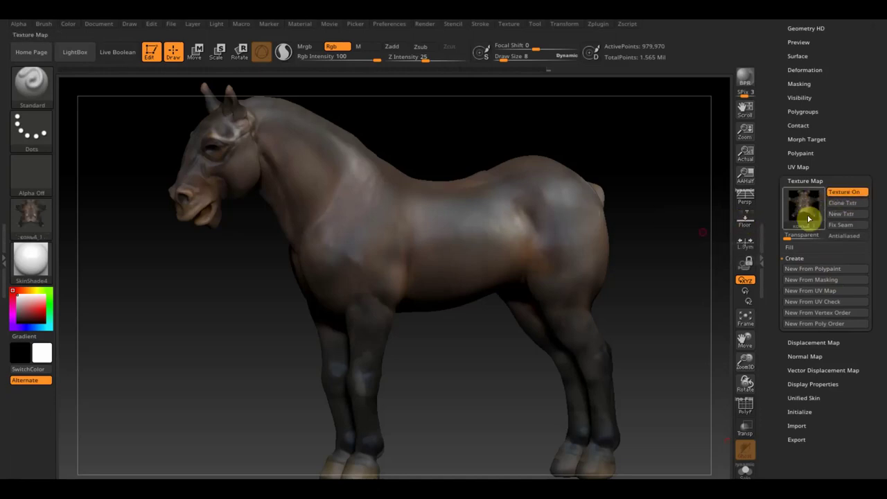
# Export the 2048×2048 конь4_1 texture as a Photoshop (*.PSD) file
pyautogui.scroll(3, 843, 95)
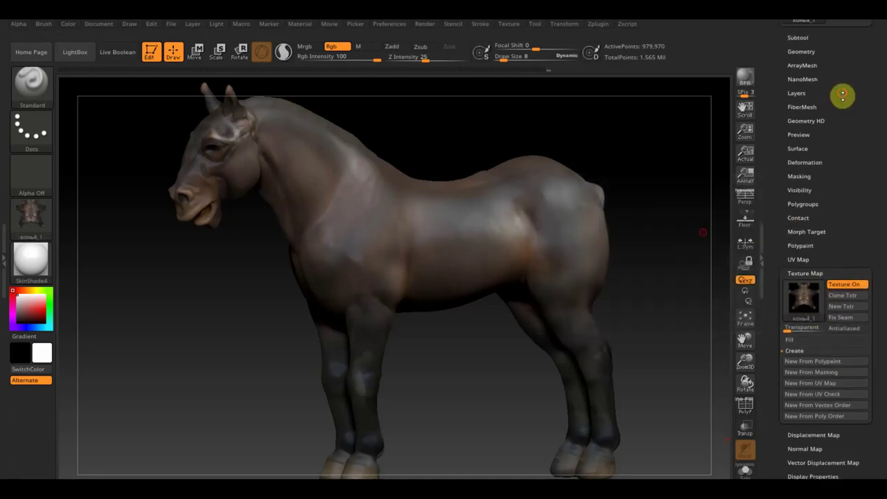
pyautogui.scroll(2, 842, 95)
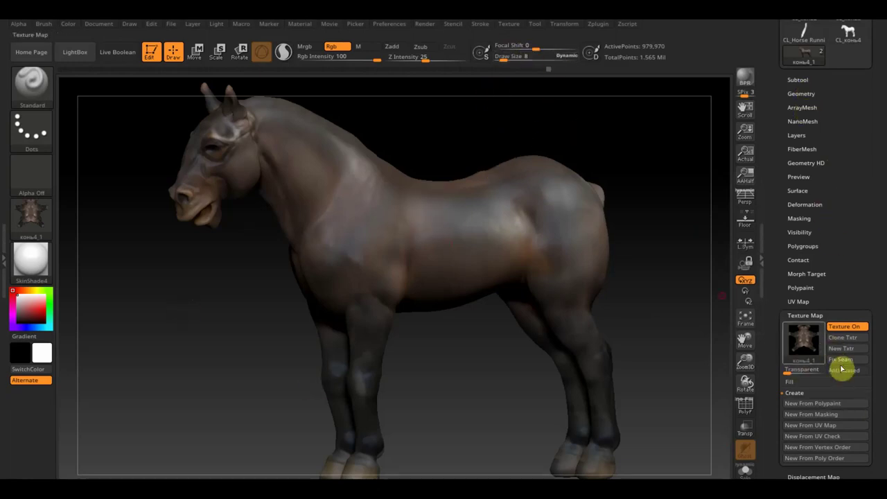
pyautogui.click(536, 28)
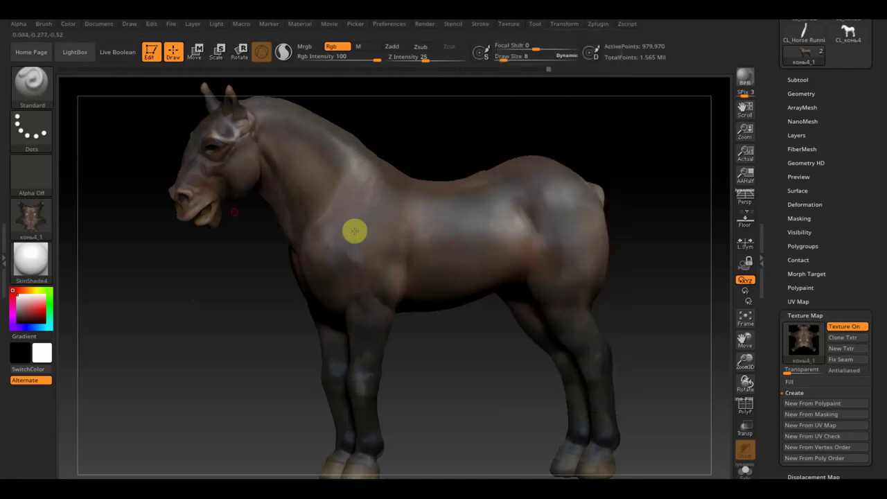
pyautogui.click(22, 223)
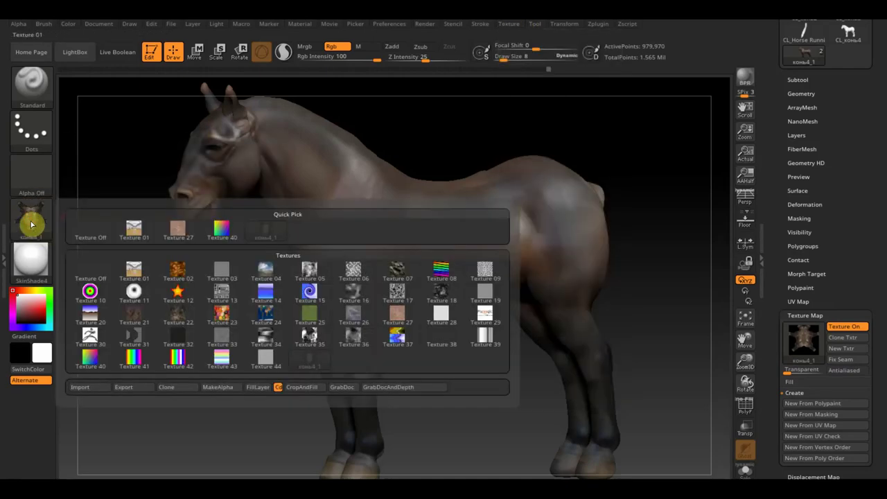
pyautogui.click(133, 387)
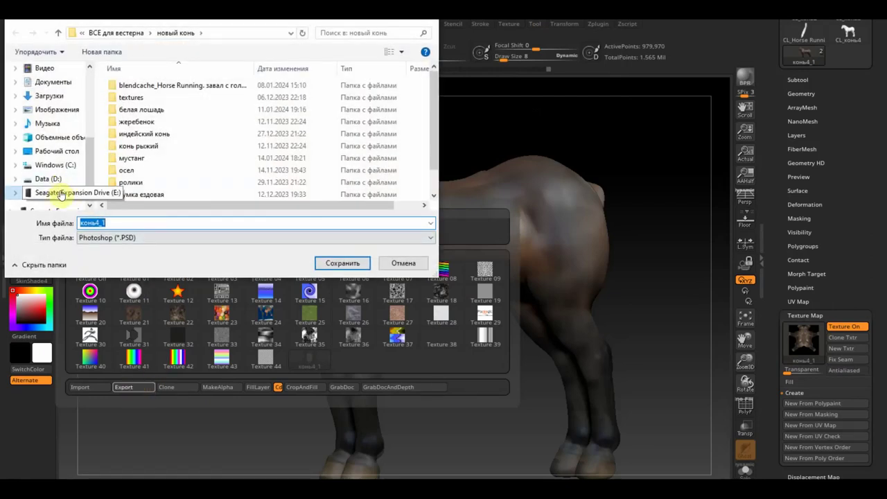
pyautogui.scroll(-1, 160, 143)
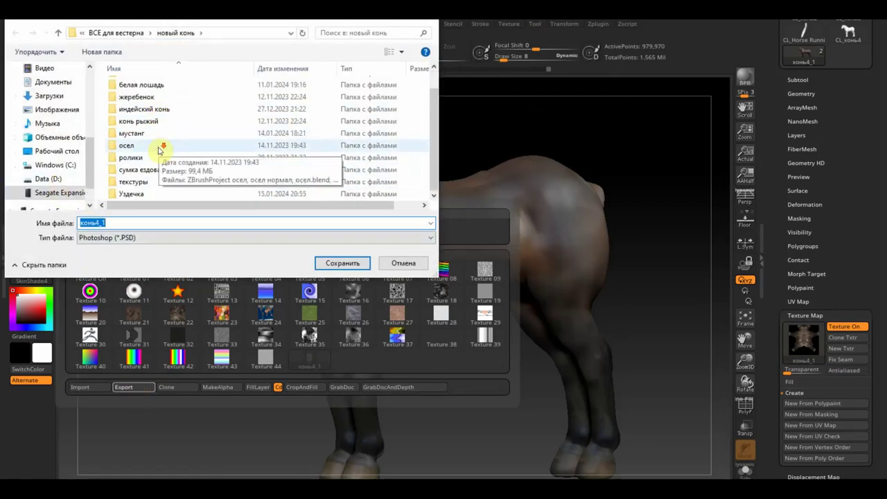
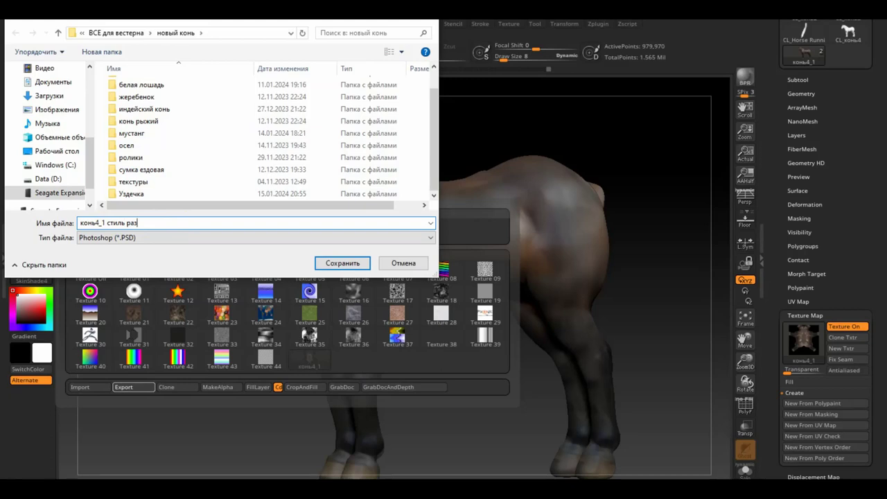
# Switch the export type from PSD to PNG and save the colour texture as 'конь4_1 стиль раз'
pyautogui.click(139, 238)
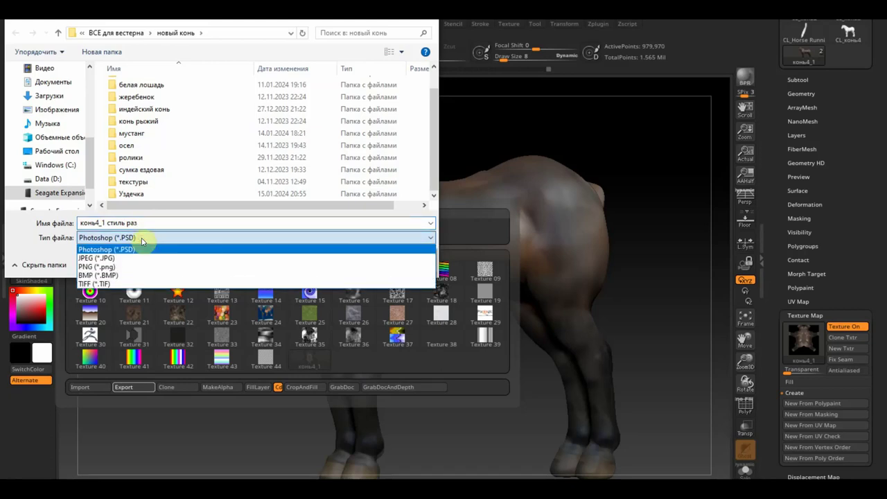
pyautogui.click(121, 265)
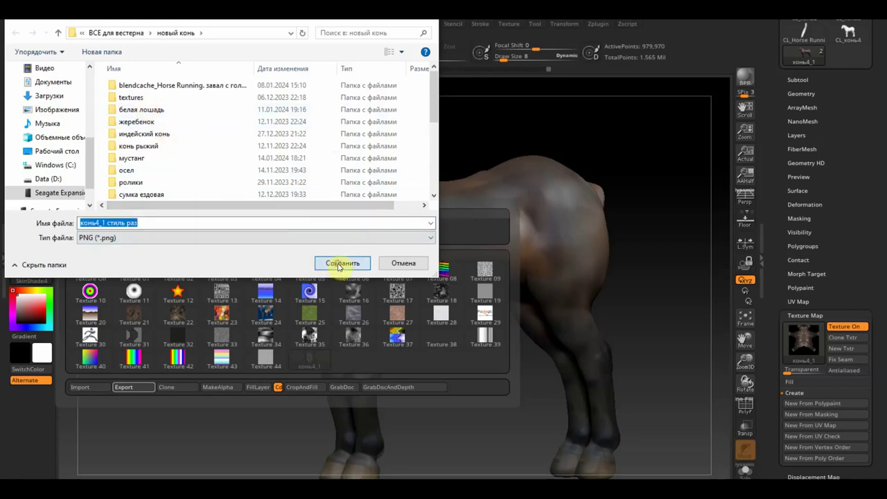
pyautogui.click(339, 265)
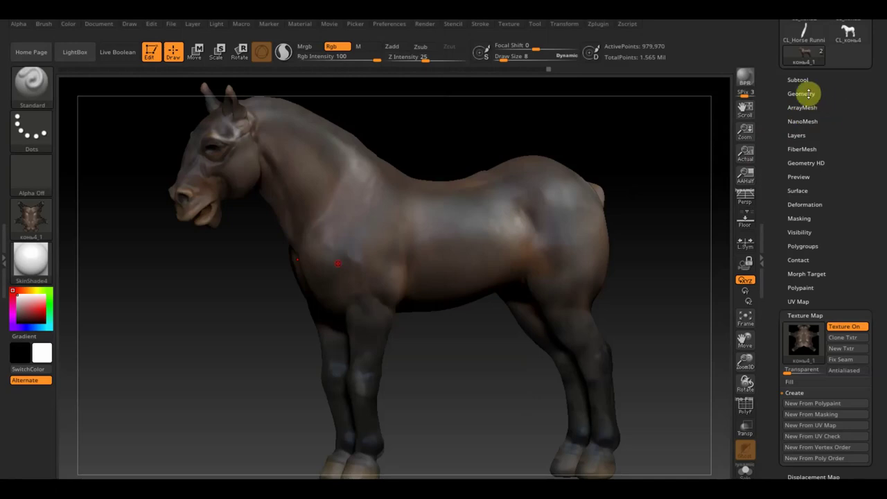
# Drag the Geometry SDiv slider to level 1, leaving 3,830 active points on the faceted horse
pyautogui.click(808, 94)
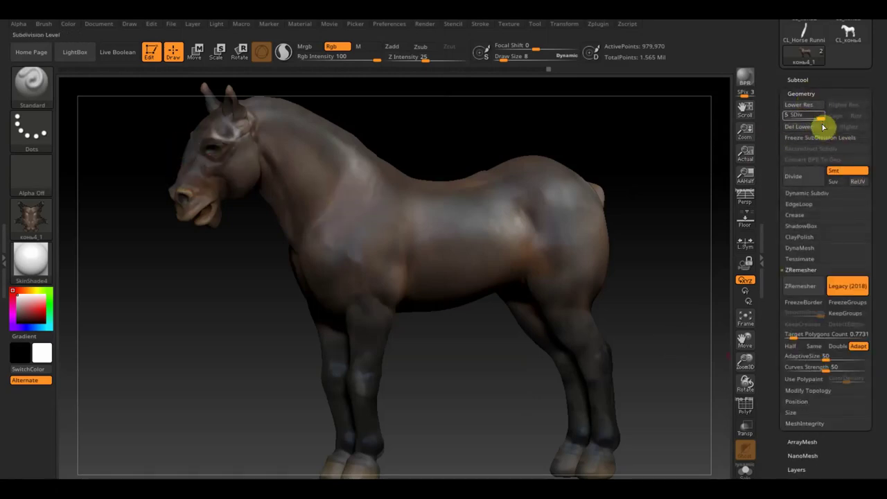
pyautogui.moveTo(819, 118); pyautogui.dragTo(783, 119)
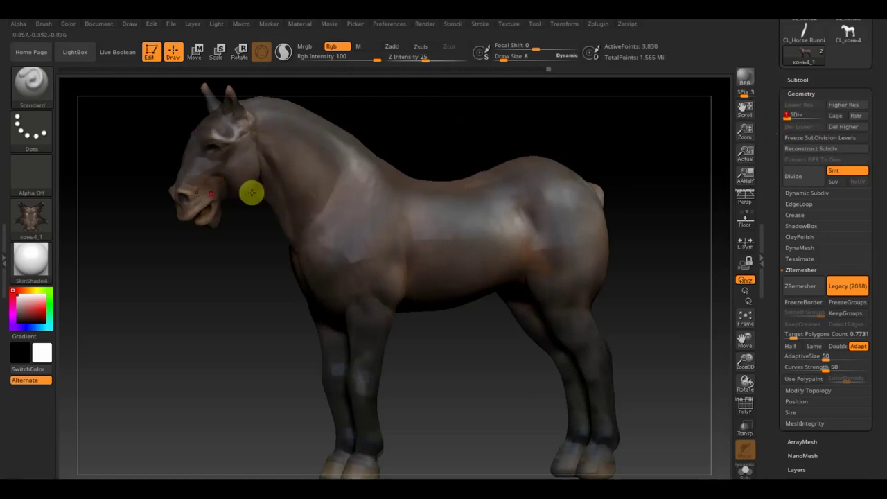
pyautogui.moveTo(657, 200)
pyautogui.mouseDown()
pyautogui.moveTo(638, 198)
pyautogui.moveTo(670, 193)
pyautogui.moveTo(644, 199)
pyautogui.mouseUp()
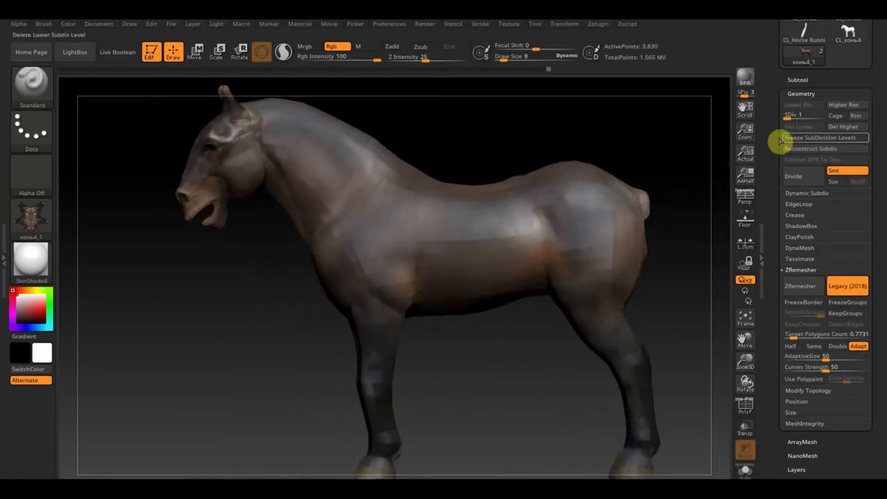
pyautogui.scroll(-3, 884, 253)
pyautogui.scroll(-4, 879, 208)
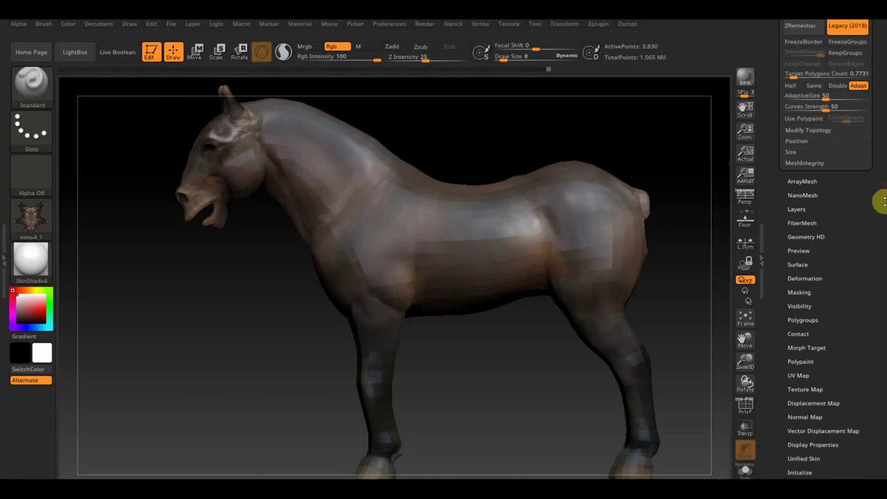
# Create the horse's normal map and clone it into the texture slot
pyautogui.click(806, 417)
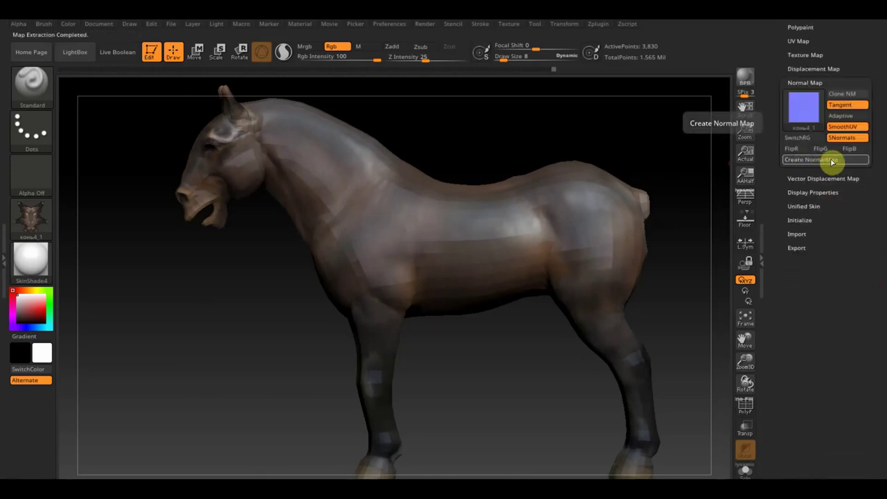
pyautogui.click(847, 95)
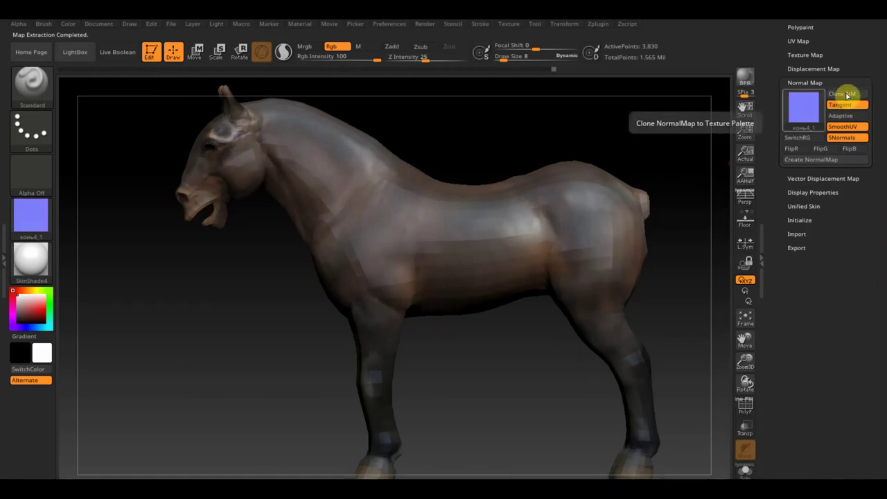
pyautogui.click(26, 219)
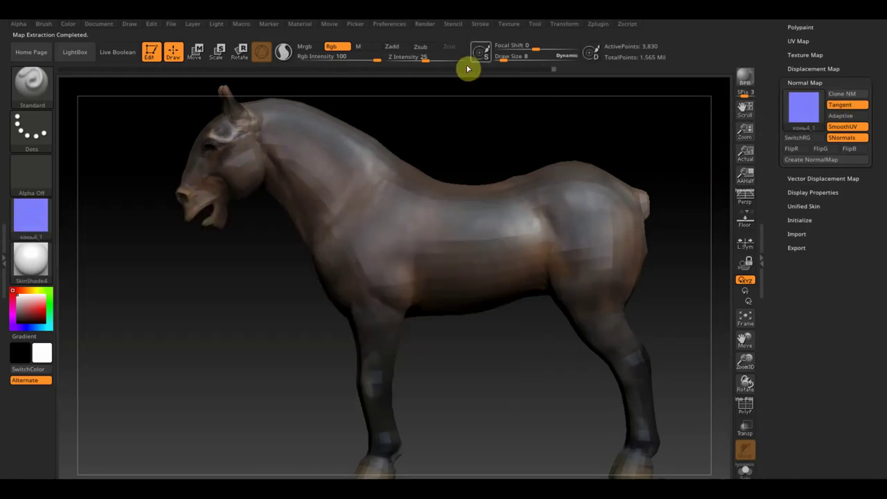
pyautogui.click(514, 26)
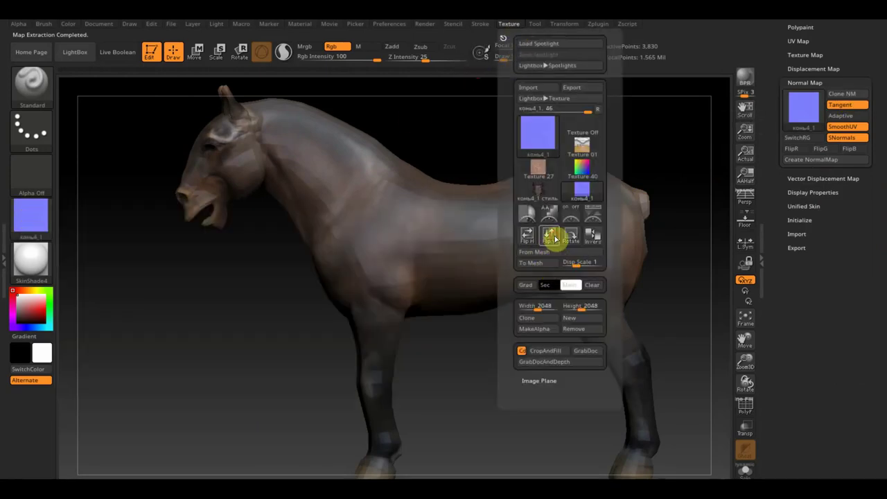
pyautogui.click(31, 216)
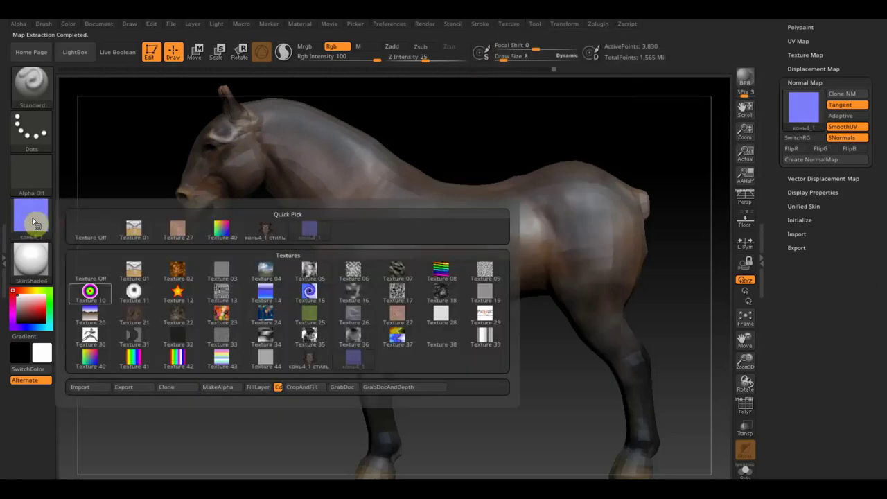
# Export the normal map as PNG named 'конь4_1 стиль норм' into новый конь
pyautogui.click(127, 387)
pyautogui.click(142, 239)
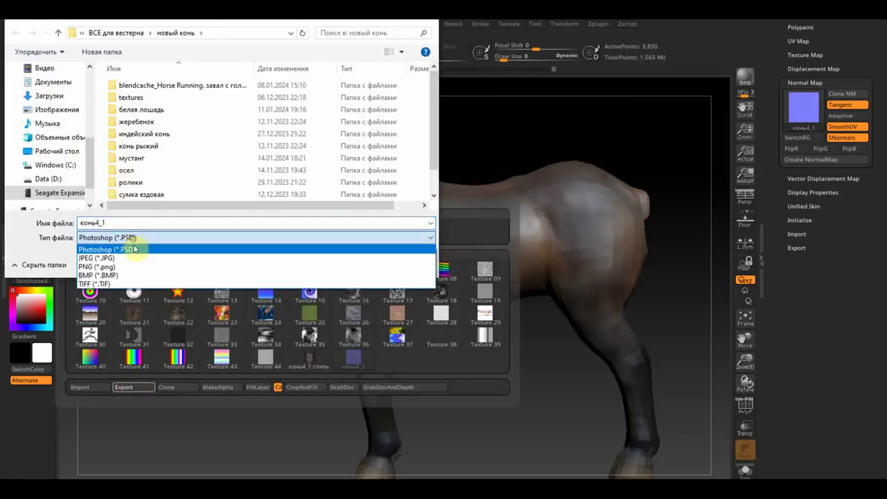
pyautogui.click(128, 268)
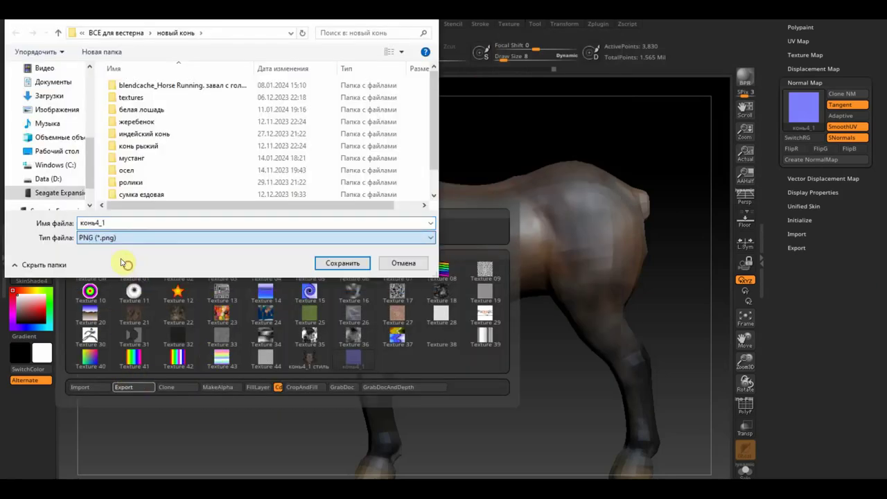
pyautogui.doubleClick(111, 223)
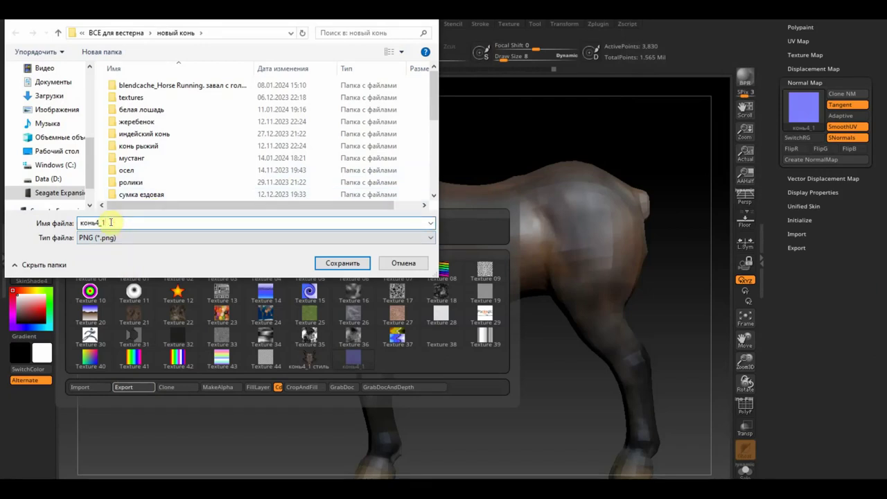
pyautogui.write('1 стиль')
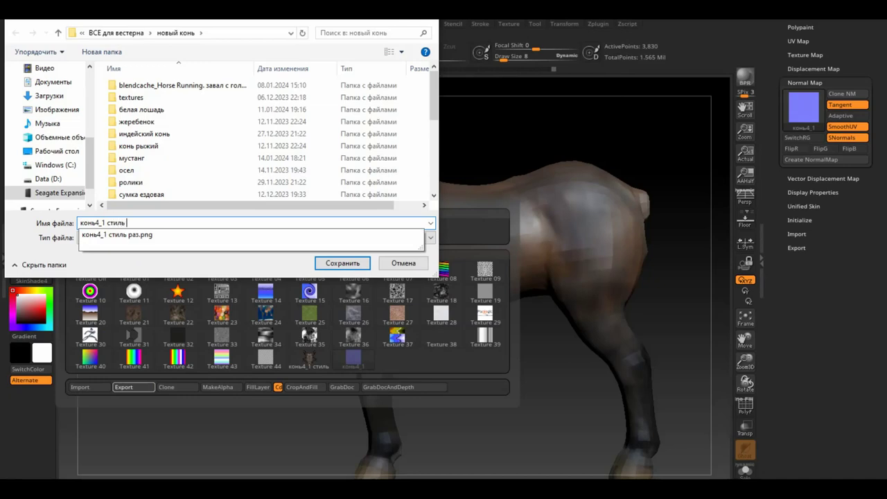
pyautogui.write('норм')
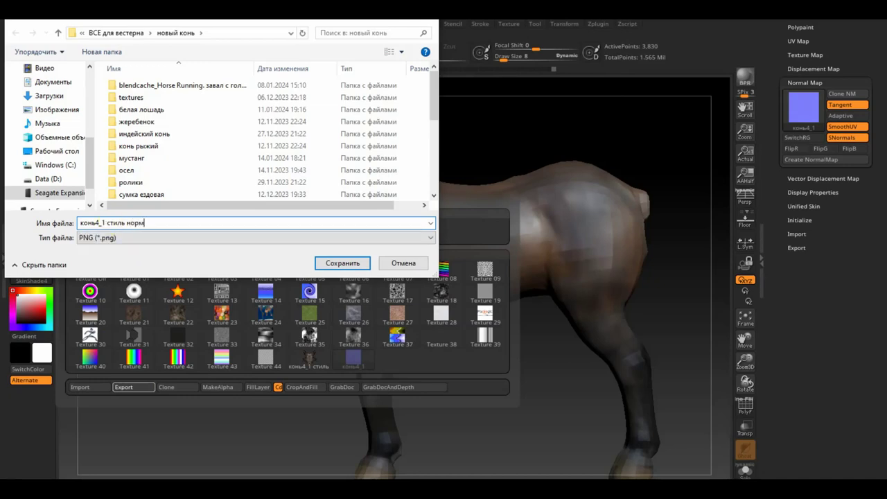
pyautogui.click(340, 263)
# Set SDiv to 1 and use Del Higher, cutting total points from 1.565 million to 589,253
pyautogui.scroll(5, 860, 83)
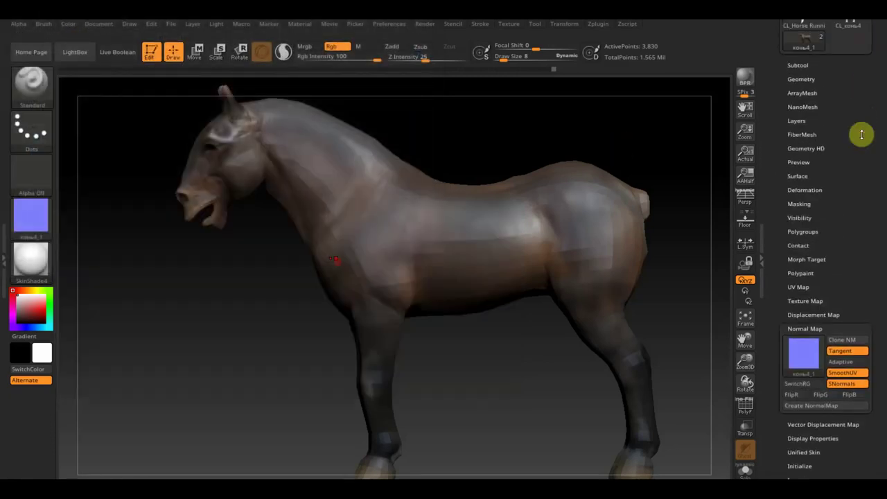
pyautogui.click(804, 79)
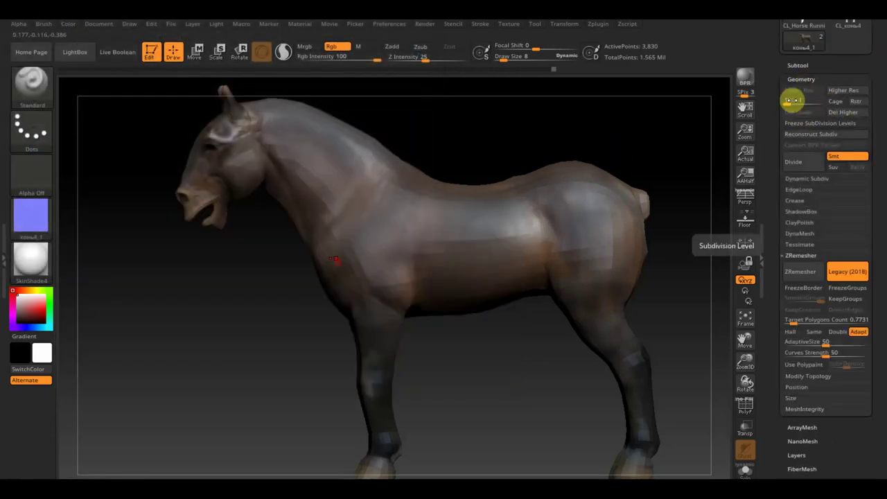
pyautogui.moveTo(791, 104); pyautogui.dragTo(804, 102)
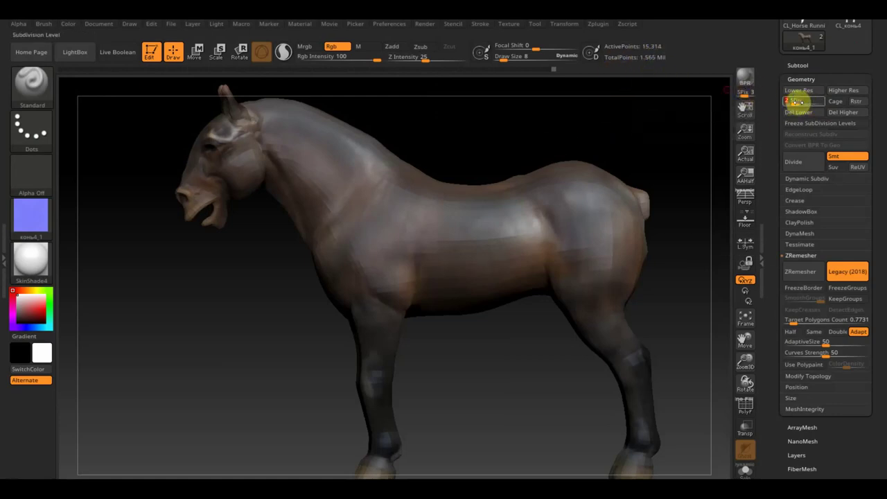
pyautogui.moveTo(797, 103); pyautogui.dragTo(785, 100)
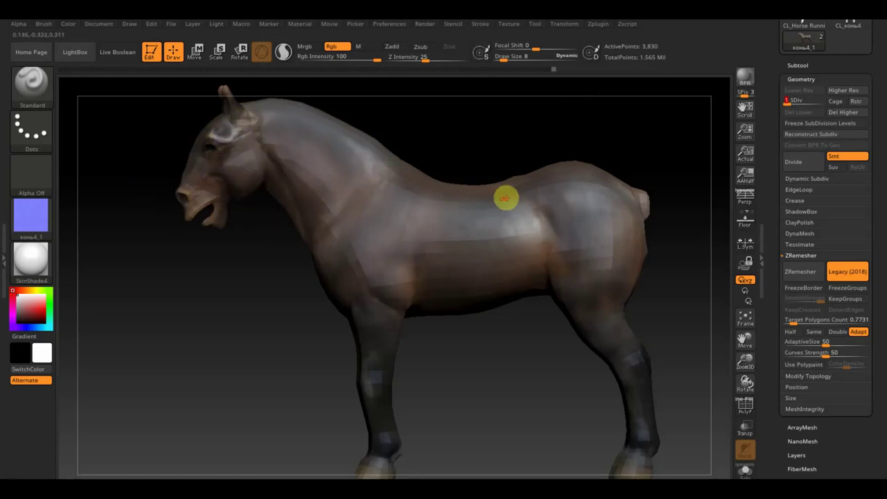
pyautogui.click(843, 112)
pyautogui.moveTo(879, 18); pyautogui.dragTo(879, 148)
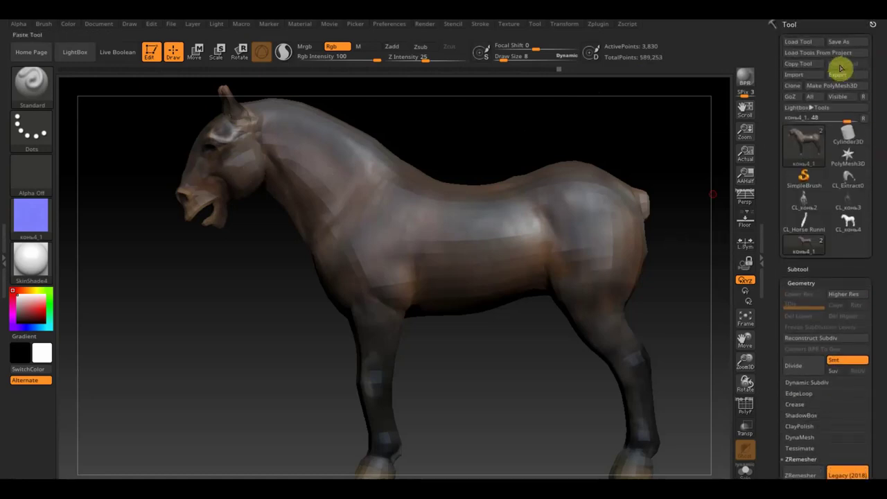
# Export the low-poly horse as OBJ and save the project as 'ZBrushProject Horse Running'
pyautogui.click(842, 74)
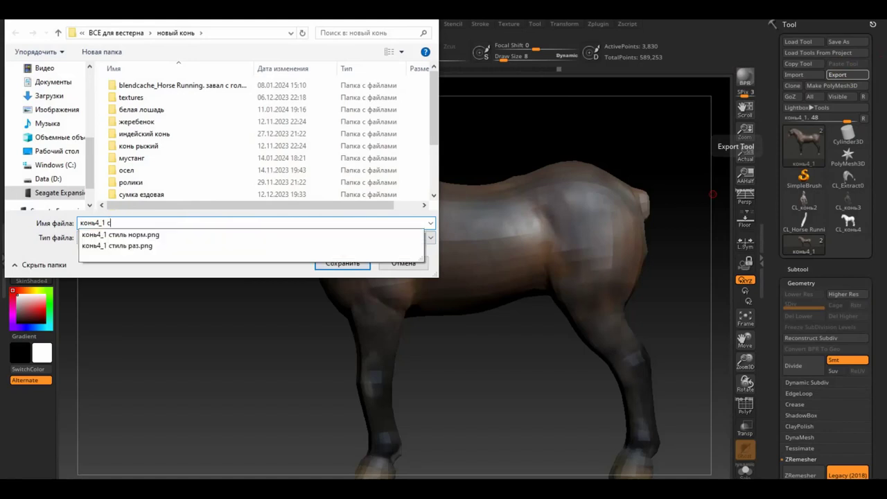
pyautogui.press('Return')
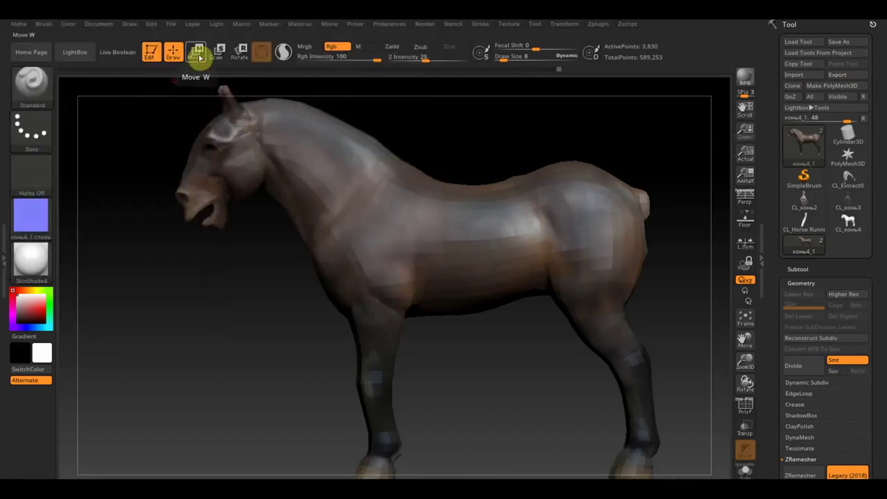
pyautogui.click(176, 25)
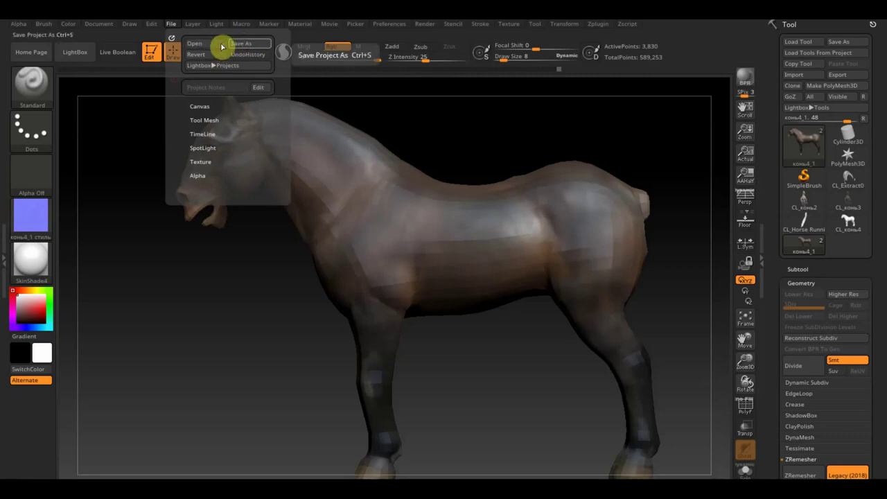
pyautogui.click(242, 43)
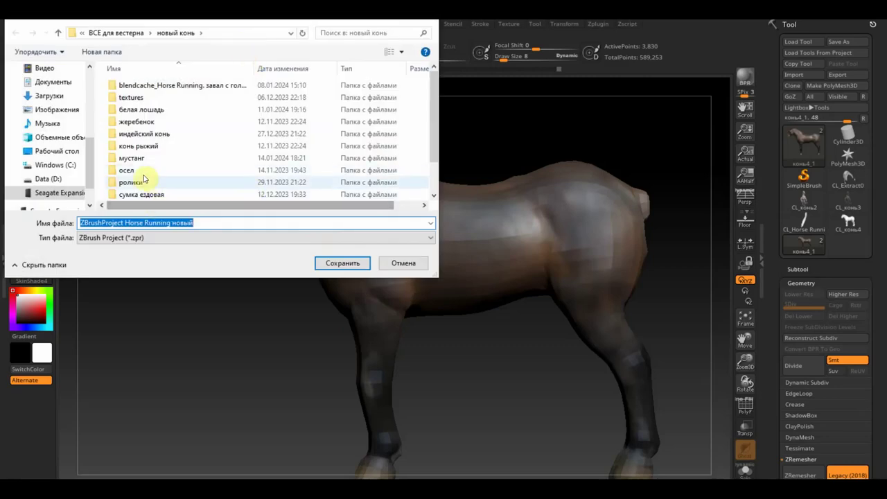
pyautogui.click(197, 224)
pyautogui.write('стиль')
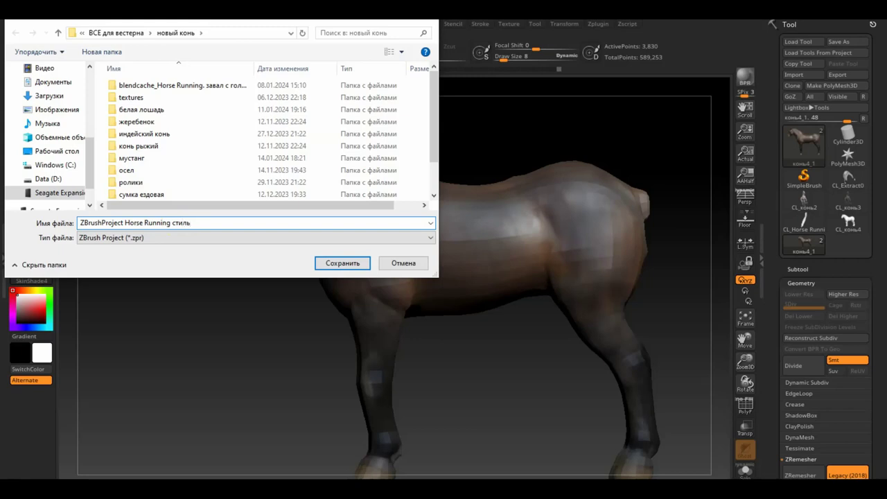
pyautogui.press('Return')
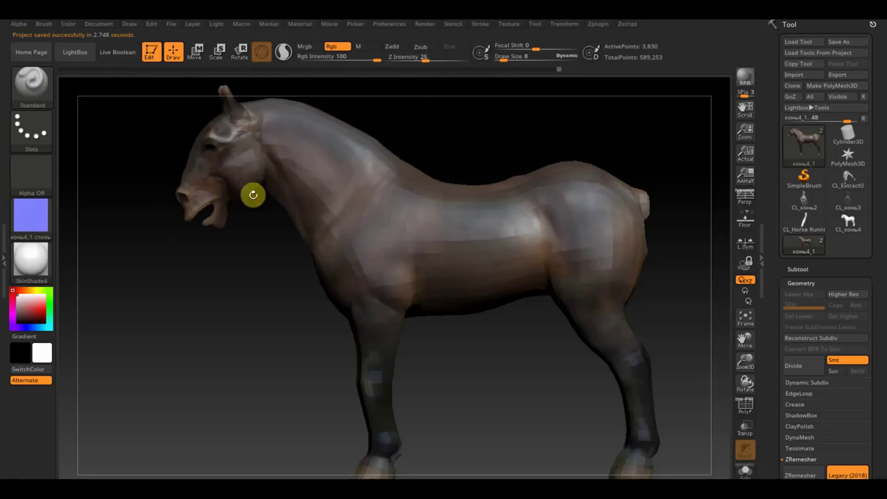
# Make конь5 the active subtool in the Subtool list
pyautogui.moveTo(459, 117); pyautogui.dragTo(477, 120)
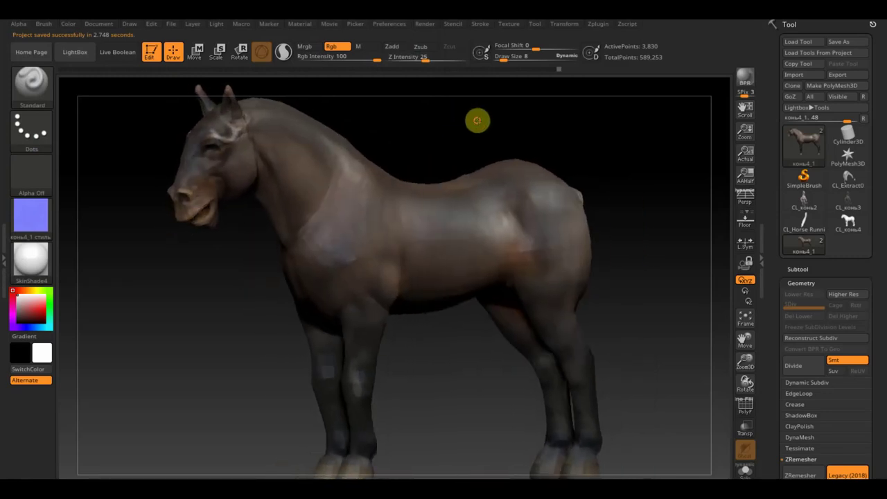
pyautogui.moveTo(647, 176); pyautogui.dragTo(634, 177)
pyautogui.keyDown('shift'); pyautogui.moveTo(468, 143); pyautogui.dragTo(465, 146); pyautogui.keyUp('shift')
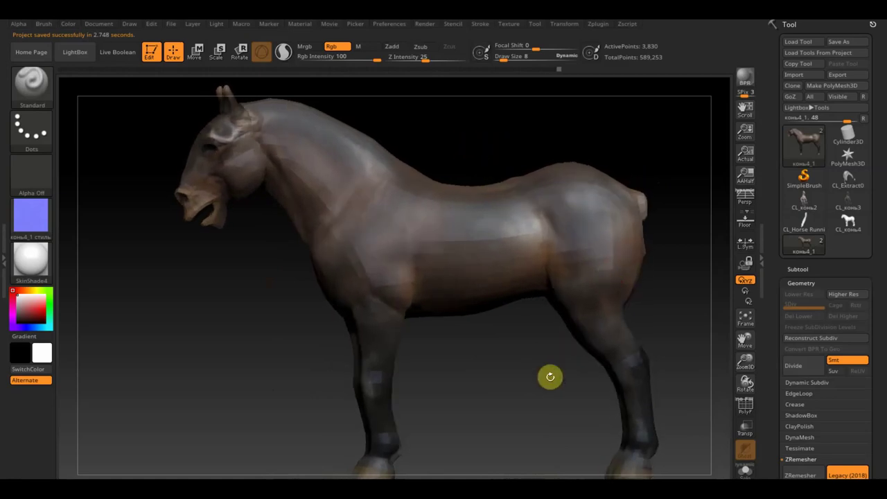
pyautogui.click(800, 269)
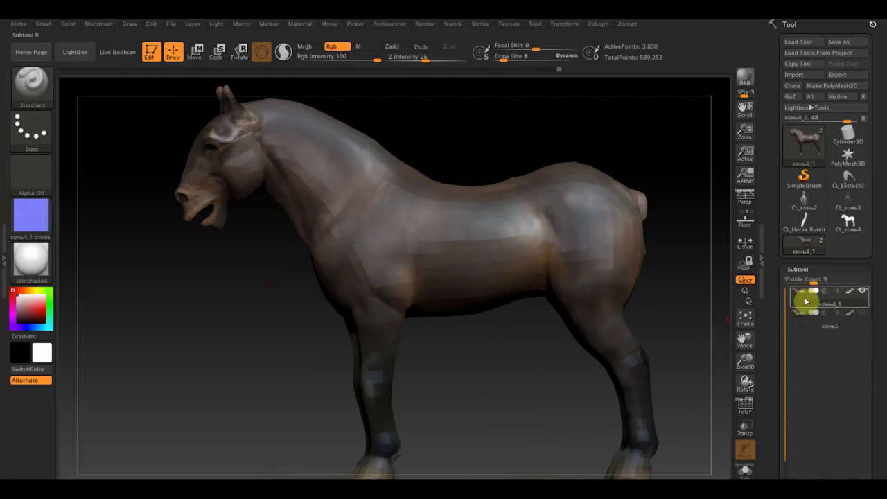
pyautogui.scroll(-3, 879, 326)
pyautogui.click(803, 255)
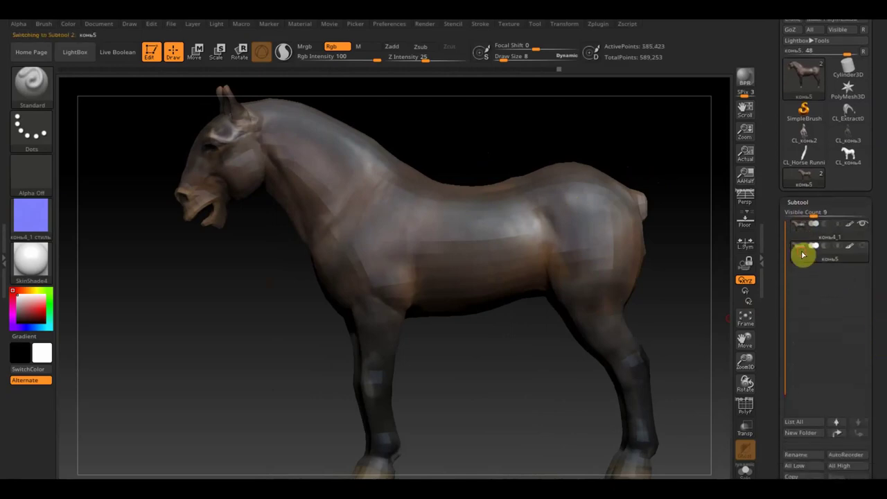
# Rotate the конь5 horse through front and three-quarter views, head turned left
pyautogui.moveTo(604, 346)
pyautogui.mouseDown()
pyautogui.moveTo(573, 350)
pyautogui.moveTo(591, 347)
pyautogui.moveTo(580, 358)
pyautogui.mouseUp()
pyautogui.moveTo(479, 321)
pyautogui.keyDown('alt'); pyautogui.mouseDown()
pyautogui.moveTo(547, 319)
pyautogui.moveTo(539, 307)
pyautogui.moveTo(527, 315)
pyautogui.mouseUp(); pyautogui.keyUp('alt')
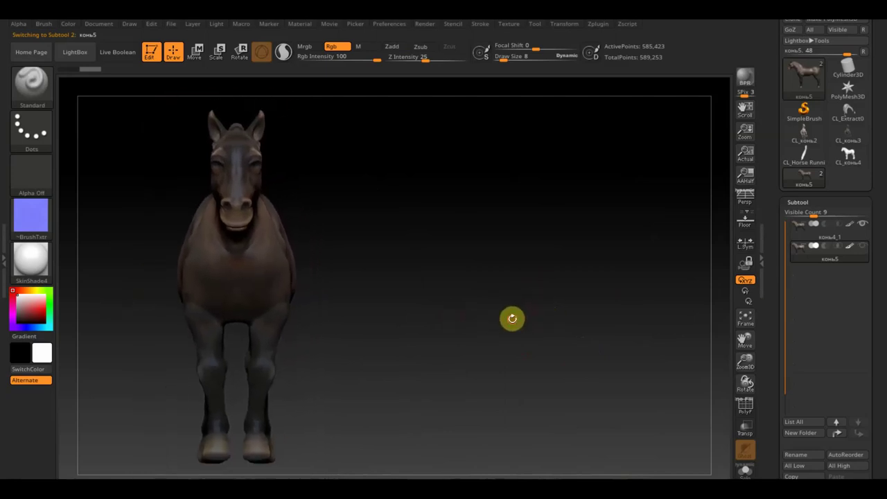
pyautogui.moveTo(512, 318)
pyautogui.mouseDown()
pyautogui.moveTo(562, 323)
pyautogui.moveTo(518, 328)
pyautogui.mouseUp()
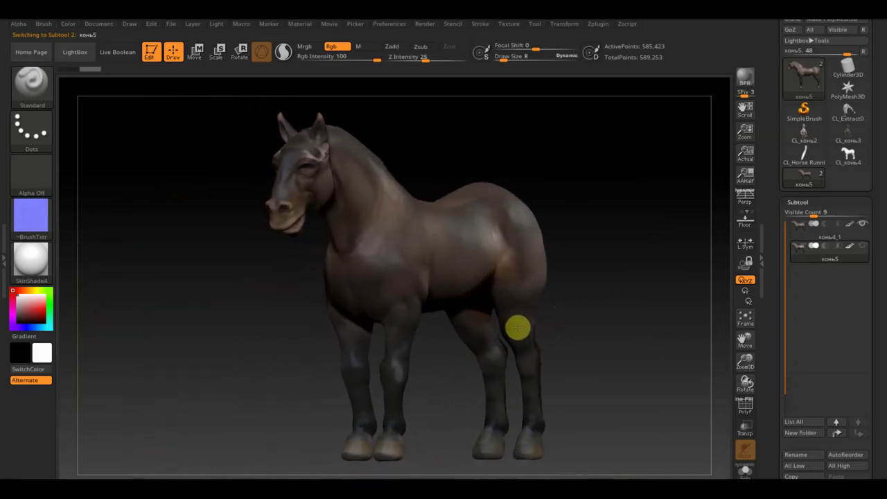
pyautogui.moveTo(667, 287); pyautogui.dragTo(601, 288)
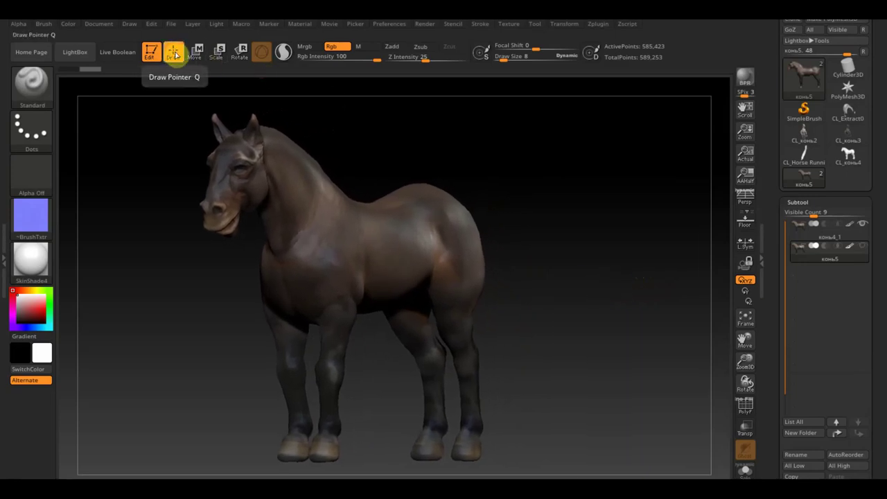
# Stamp a second horse, enlarge it to a three-quarter head close-up, and mark a screenshot area
pyautogui.click(149, 52)
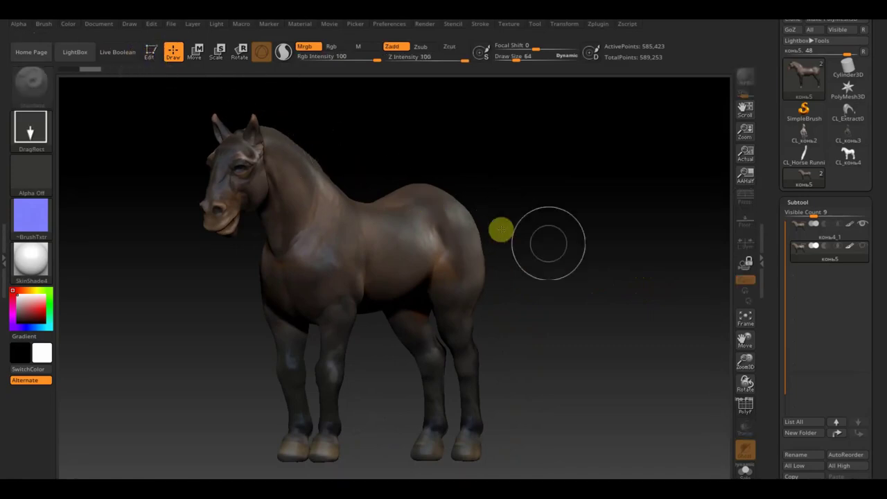
pyautogui.moveTo(566, 260); pyautogui.dragTo(567, 408)
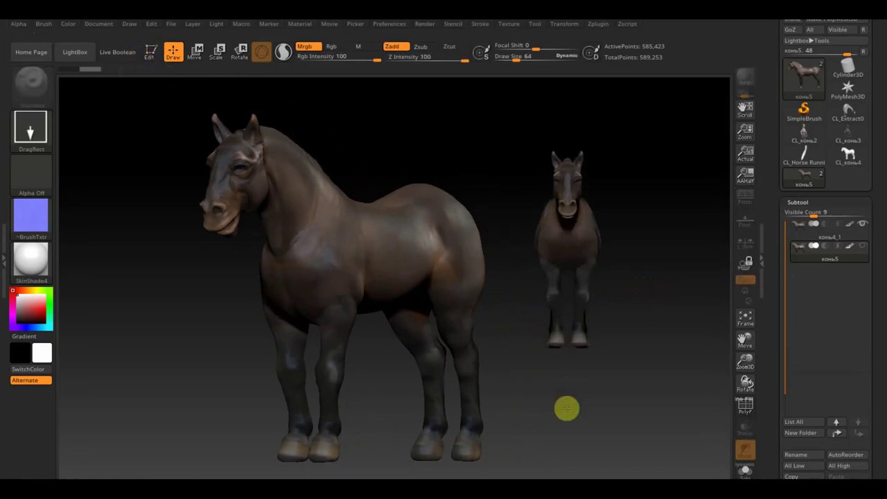
pyautogui.click(149, 53)
pyautogui.moveTo(658, 210); pyautogui.dragTo(626, 223)
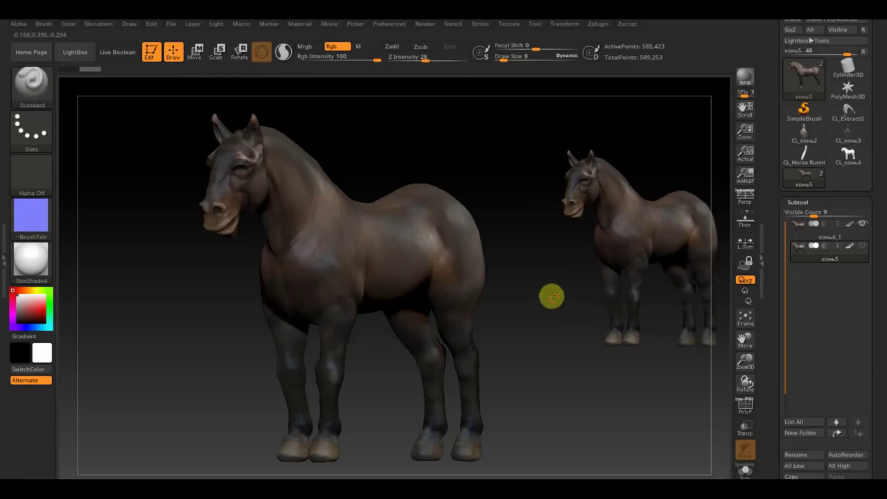
pyautogui.moveTo(550, 297)
pyautogui.keyDown('alt'); pyautogui.mouseDown()
pyautogui.moveTo(594, 390)
pyautogui.moveTo(434, 338)
pyautogui.mouseUp(); pyautogui.keyUp('alt')
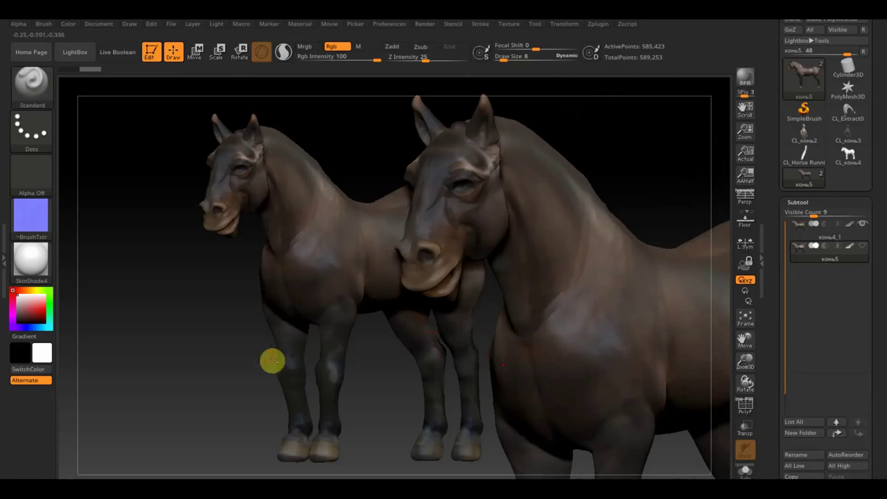
pyautogui.moveTo(188, 368)
pyautogui.keyDown('alt'); pyautogui.mouseDown()
pyautogui.moveTo(300, 381)
pyautogui.moveTo(194, 360)
pyautogui.moveTo(210, 370)
pyautogui.moveTo(170, 375)
pyautogui.moveTo(166, 400)
pyautogui.moveTo(139, 390)
pyautogui.mouseUp(); pyautogui.keyUp('alt')
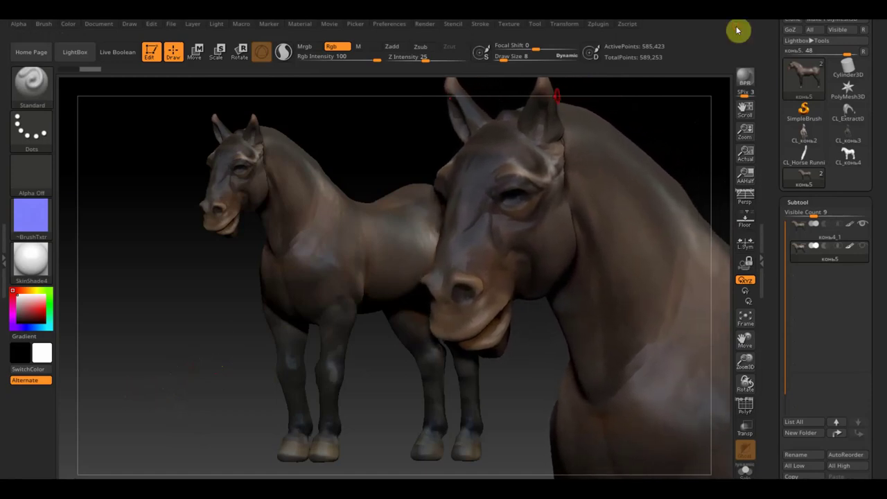
pyautogui.press('Print')
pyautogui.moveTo(82, 96)
pyautogui.mouseDown()
pyautogui.moveTo(533, 278)
pyautogui.moveTo(679, 416)
pyautogui.moveTo(675, 450)
pyautogui.moveTo(650, 436)
pyautogui.mouseUp()
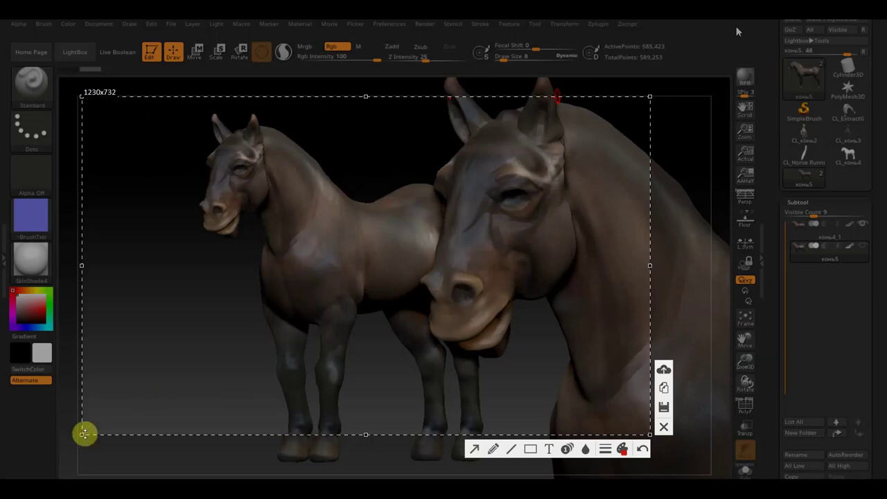
# Adjust the capture rectangle and save the two-horse screenshot as a JPEG
pyautogui.moveTo(82, 433)
pyautogui.mouseDown()
pyautogui.moveTo(134, 409)
pyautogui.moveTo(119, 471)
pyautogui.moveTo(57, 461)
pyautogui.moveTo(77, 464)
pyautogui.mouseUp()
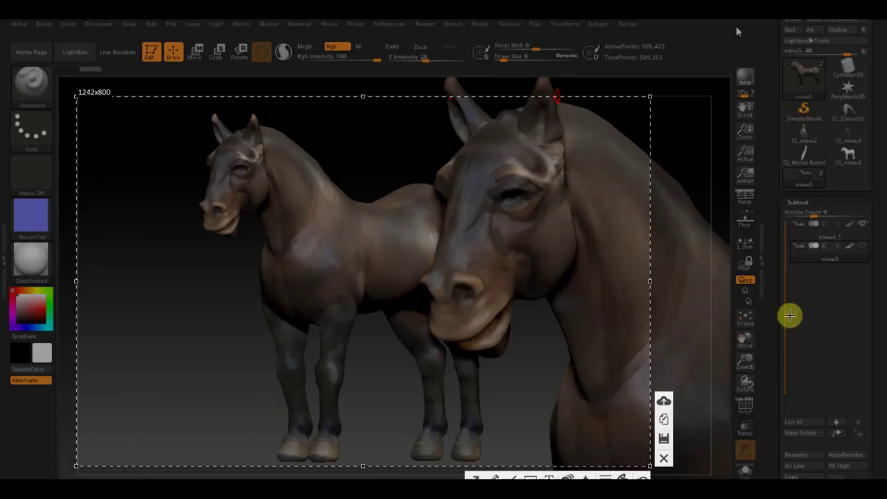
pyautogui.moveTo(649, 281); pyautogui.dragTo(679, 282)
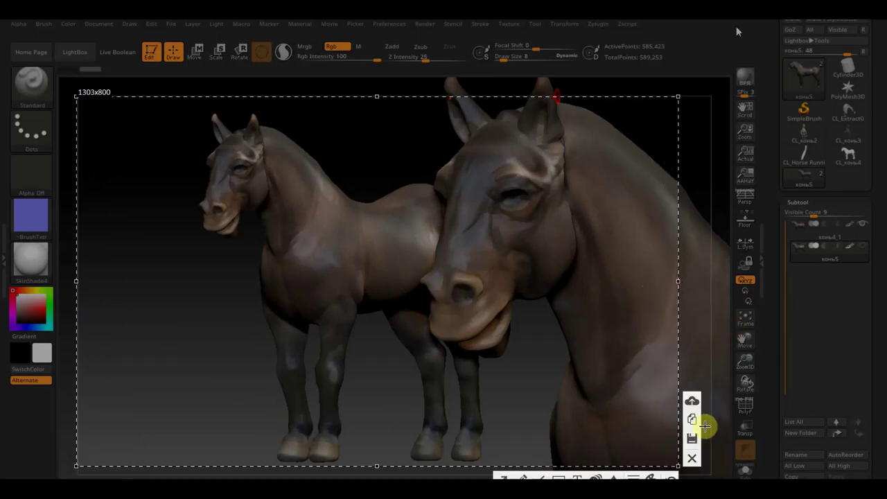
pyautogui.click(690, 438)
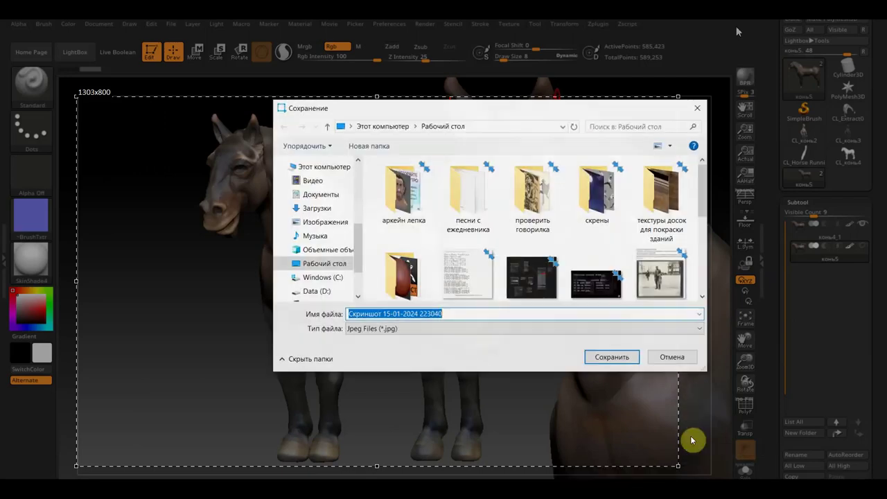
pyautogui.click(626, 360)
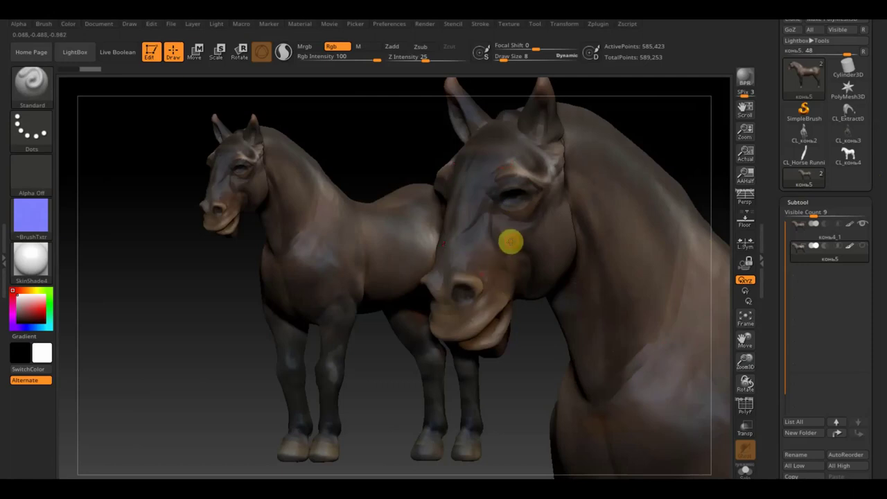
# Clear the canvas with Ctrl+N so only the single standing horse remains
pyautogui.press('ctrl')
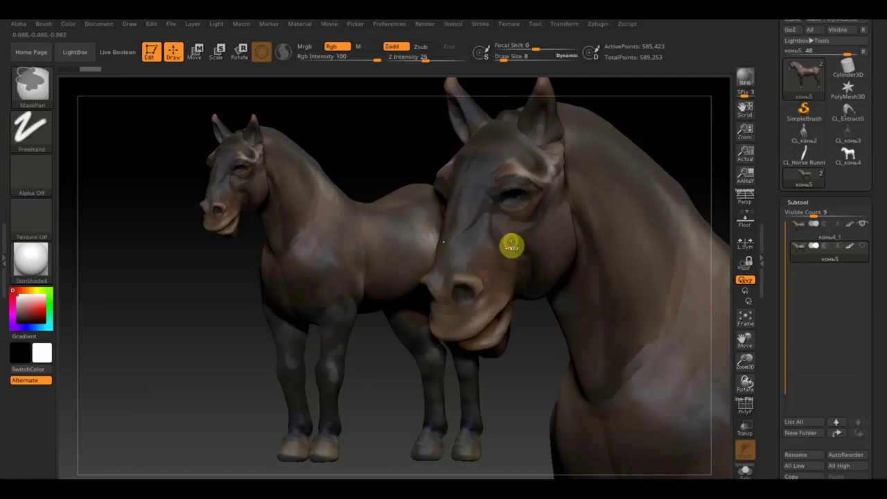
pyautogui.hotkey('ctrl', 'n')
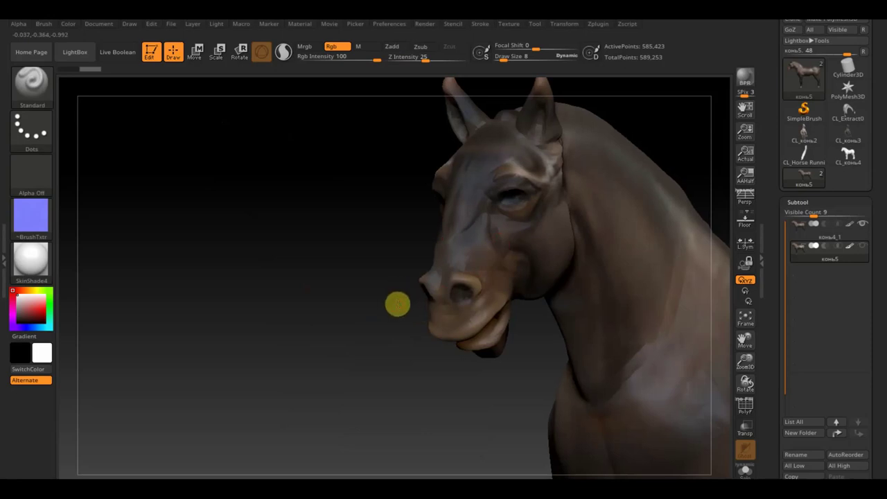
pyautogui.moveTo(395, 303)
pyautogui.keyDown('alt'); pyautogui.mouseDown()
pyautogui.moveTo(323, 187)
pyautogui.moveTo(287, 237)
pyautogui.mouseUp(); pyautogui.keyUp('alt')
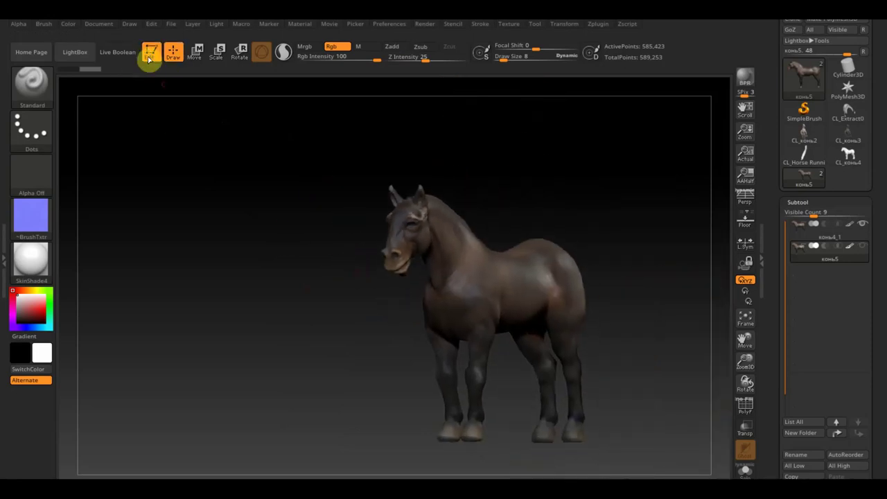
# Zoom in on the horse and hide the конь4_1 subtool with its eye icon
pyautogui.keyDown('alt'); pyautogui.moveTo(224, 222); pyautogui.dragTo(175, 233); pyautogui.keyUp('alt')
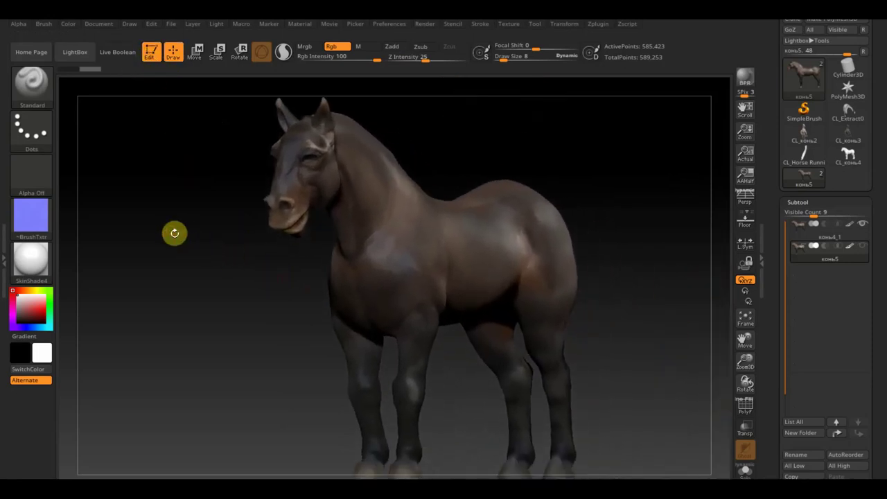
pyautogui.moveTo(642, 184)
pyautogui.keyDown('alt'); pyautogui.mouseDown()
pyautogui.moveTo(617, 184)
pyautogui.moveTo(590, 164)
pyautogui.moveTo(538, 201)
pyautogui.mouseUp(); pyautogui.keyUp('alt')
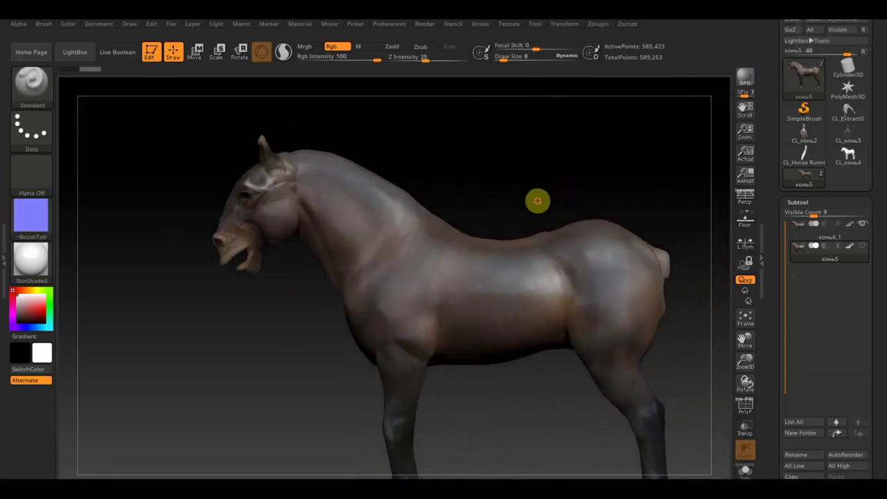
pyautogui.click(816, 241)
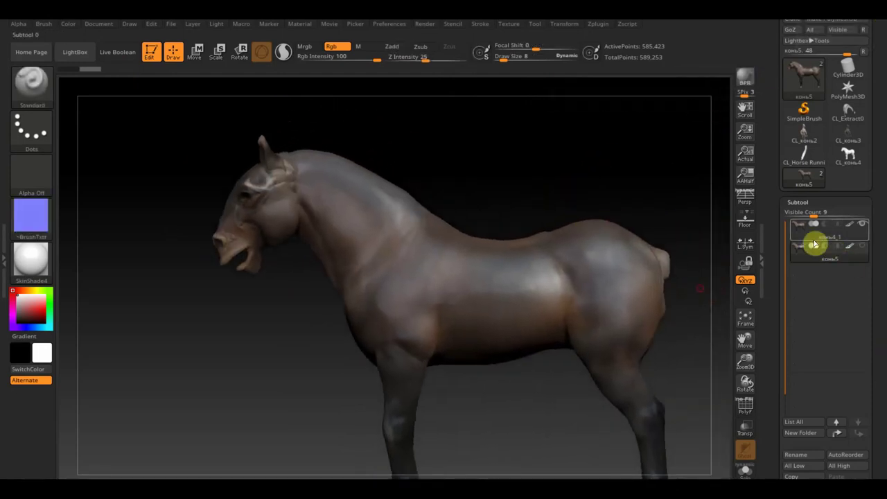
pyautogui.click(860, 226)
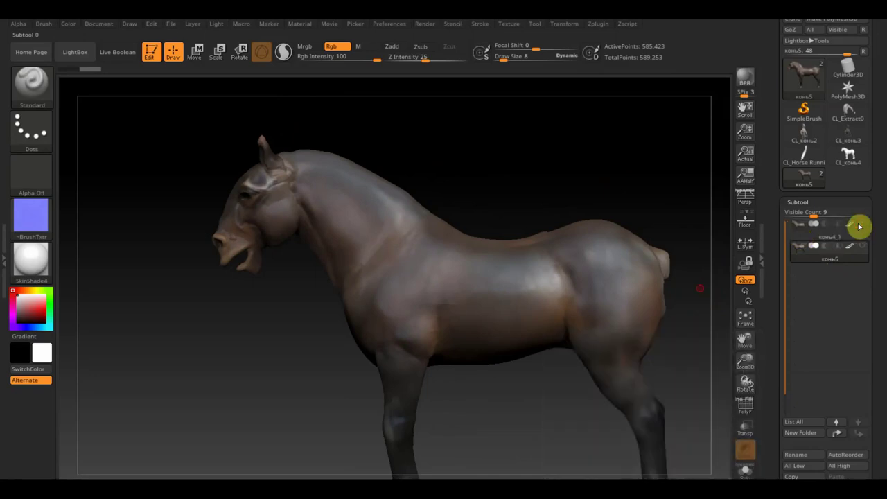
# Select the Move Topologic brush and set Draw Size to 104
pyautogui.click(33, 92)
pyautogui.click(222, 99)
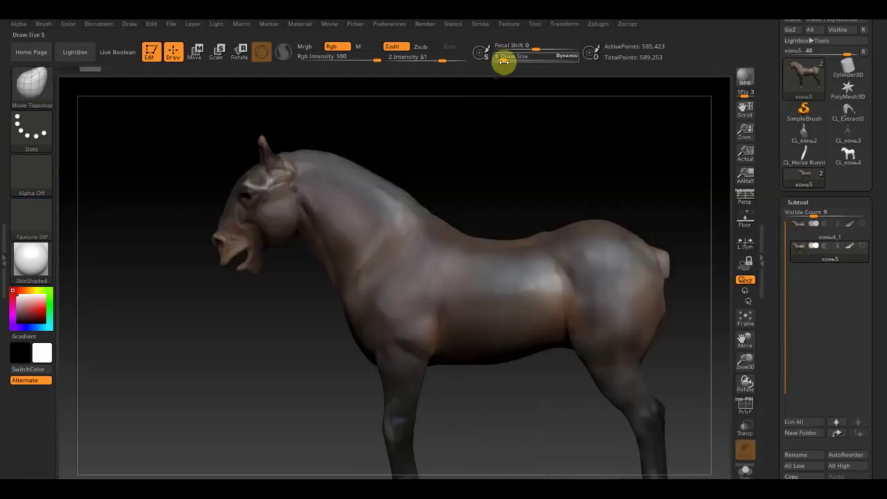
pyautogui.moveTo(504, 61); pyautogui.dragTo(525, 64)
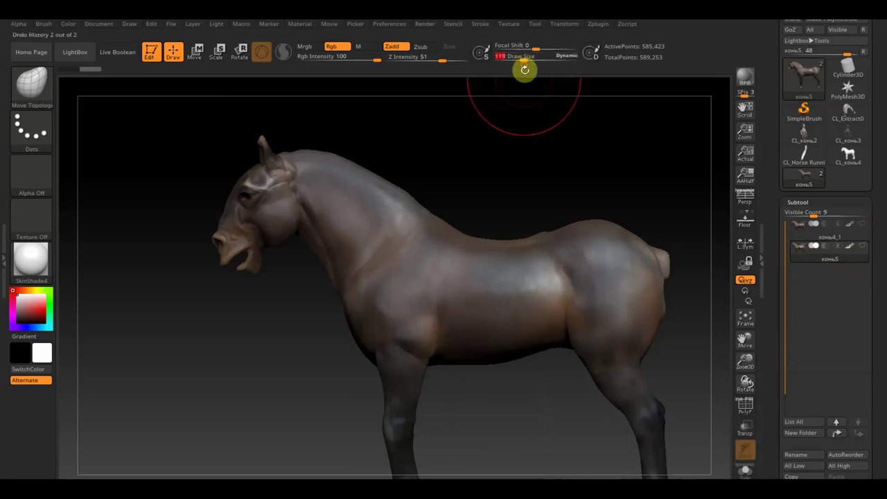
pyautogui.moveTo(526, 58); pyautogui.dragTo(519, 56)
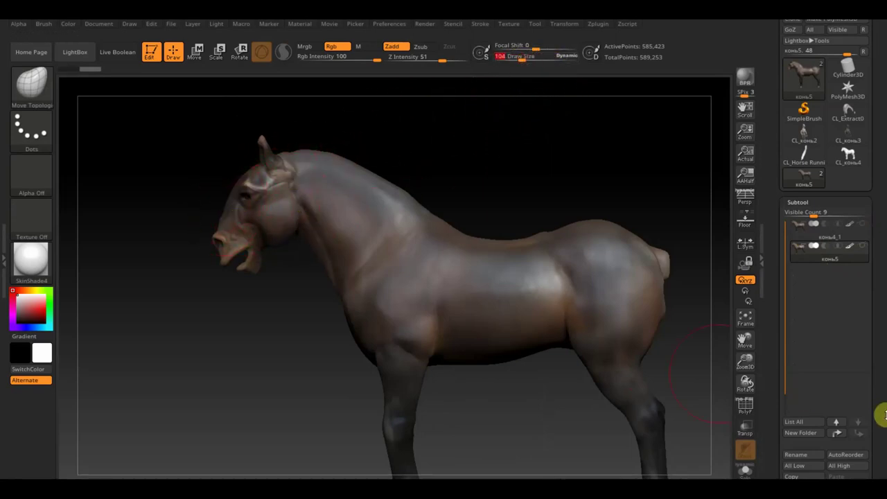
# Drag Tool > Deformation Inflate to about -15 to slim the конь5 horse
pyautogui.scroll(-3, 881, 389)
pyautogui.scroll(-3, 881, 340)
pyautogui.scroll(-3, 883, 312)
pyautogui.scroll(-3, 885, 301)
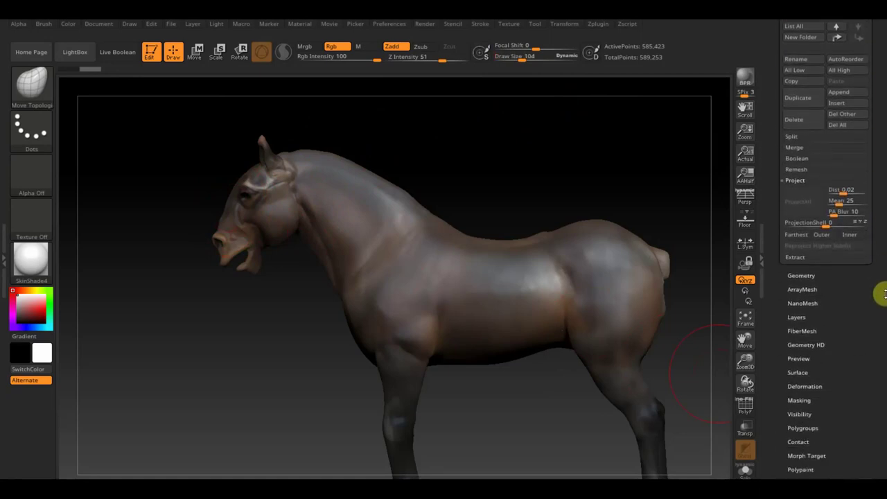
pyautogui.click(816, 385)
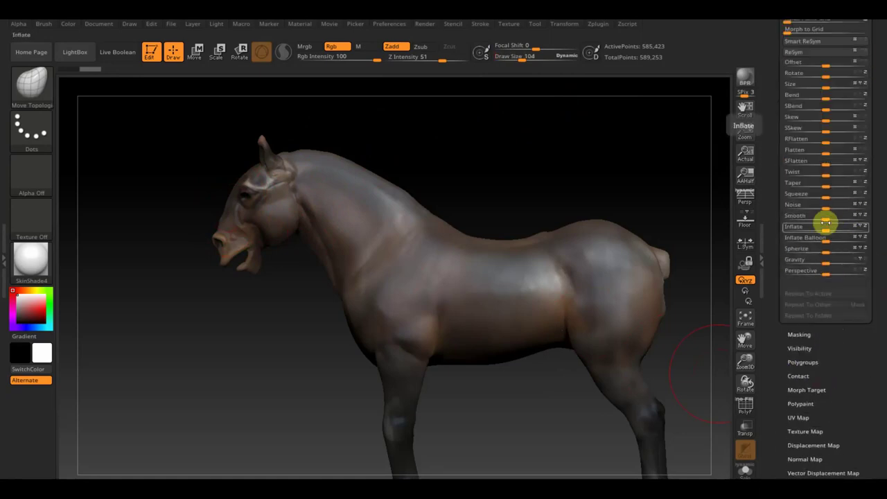
pyautogui.moveTo(825, 228); pyautogui.dragTo(819, 229)
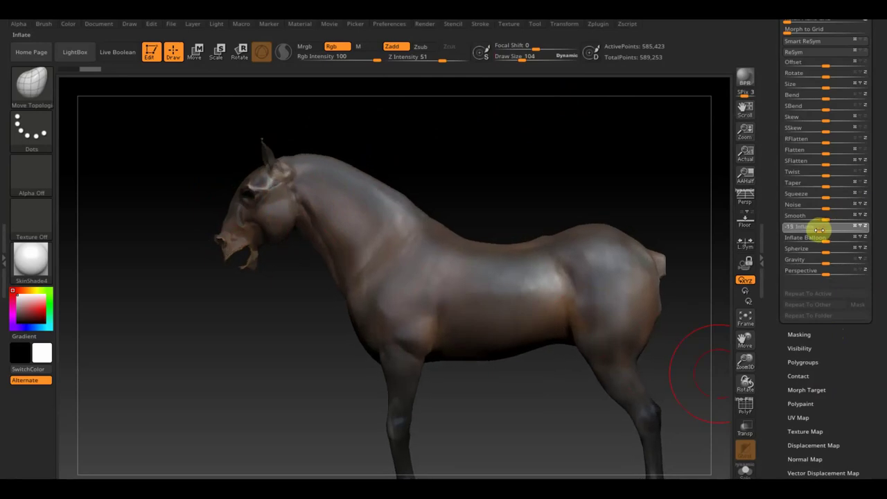
pyautogui.moveTo(820, 229); pyautogui.dragTo(822, 229)
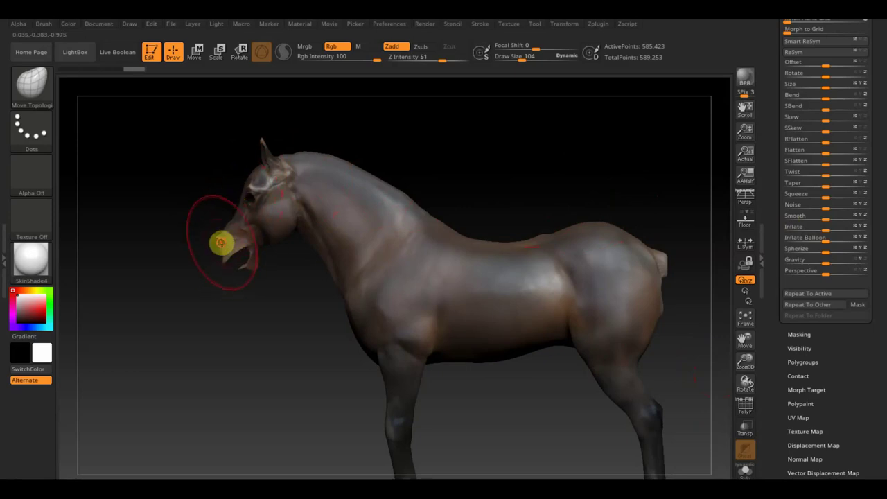
# Reshape the muzzle and neck crest, then at brush size 58 refine the brow around both eyes
pyautogui.moveTo(219, 238); pyautogui.dragTo(215, 237)
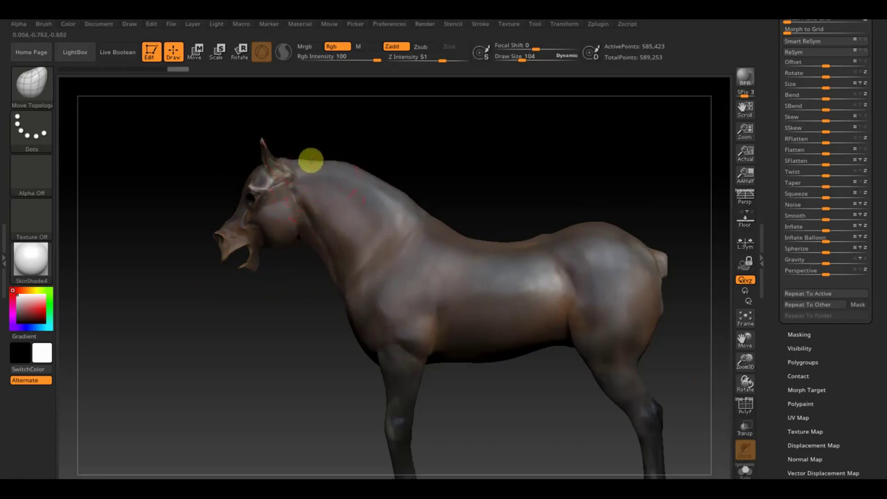
pyautogui.moveTo(310, 160); pyautogui.dragTo(347, 165)
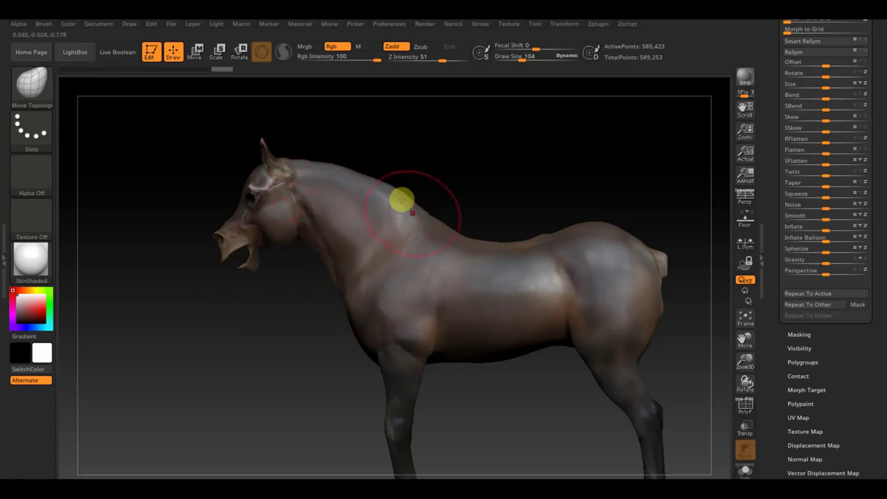
pyautogui.moveTo(479, 164)
pyautogui.mouseDown()
pyautogui.moveTo(535, 160)
pyautogui.moveTo(551, 174)
pyautogui.mouseUp()
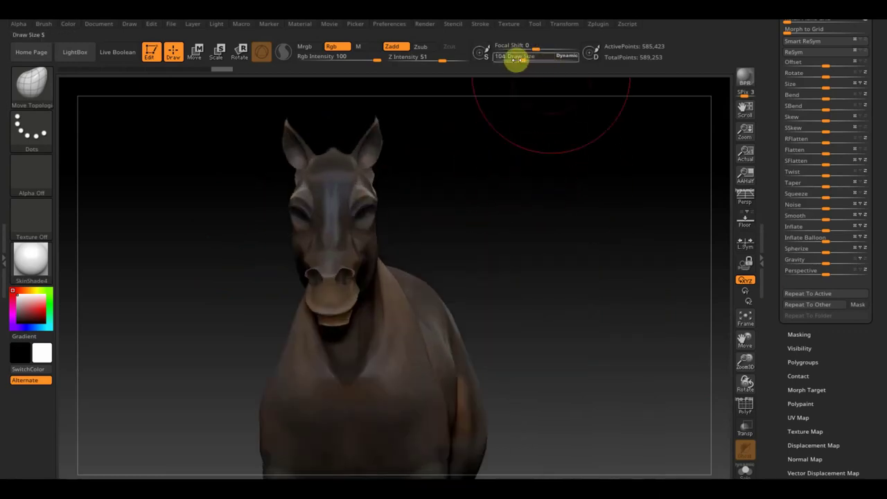
pyautogui.moveTo(515, 57); pyautogui.dragTo(497, 74)
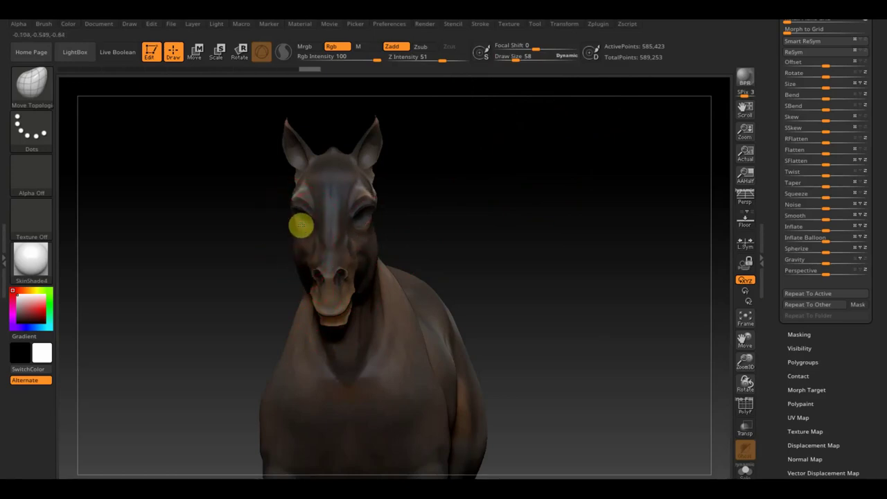
pyautogui.moveTo(317, 192); pyautogui.dragTo(303, 194)
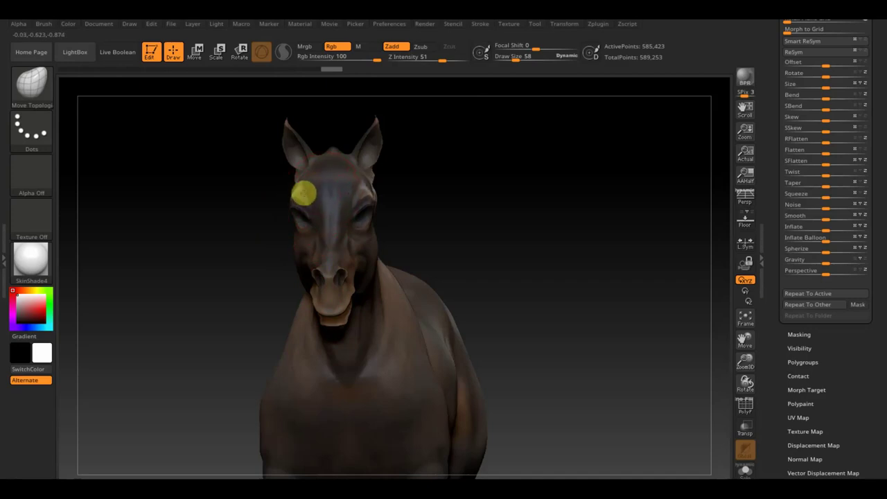
# From a three-quarter view, push the cheek along the jaw and sculpt the ear bases
pyautogui.moveTo(477, 205); pyautogui.dragTo(432, 202)
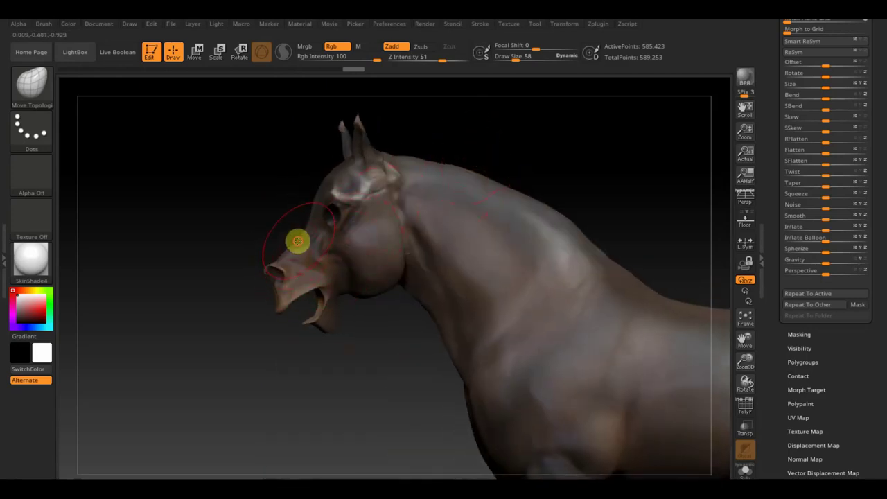
pyautogui.moveTo(299, 241)
pyautogui.mouseDown()
pyautogui.moveTo(333, 226)
pyautogui.moveTo(420, 251)
pyautogui.moveTo(403, 272)
pyautogui.mouseUp()
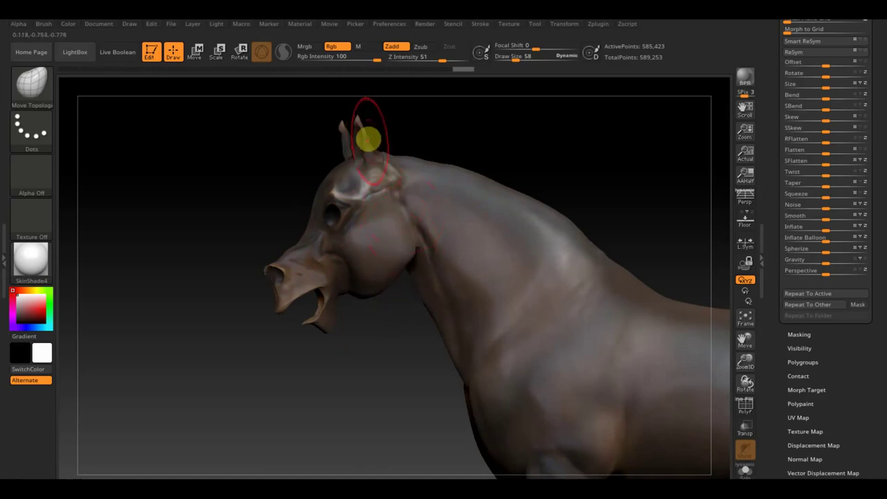
pyautogui.moveTo(368, 139); pyautogui.dragTo(382, 144)
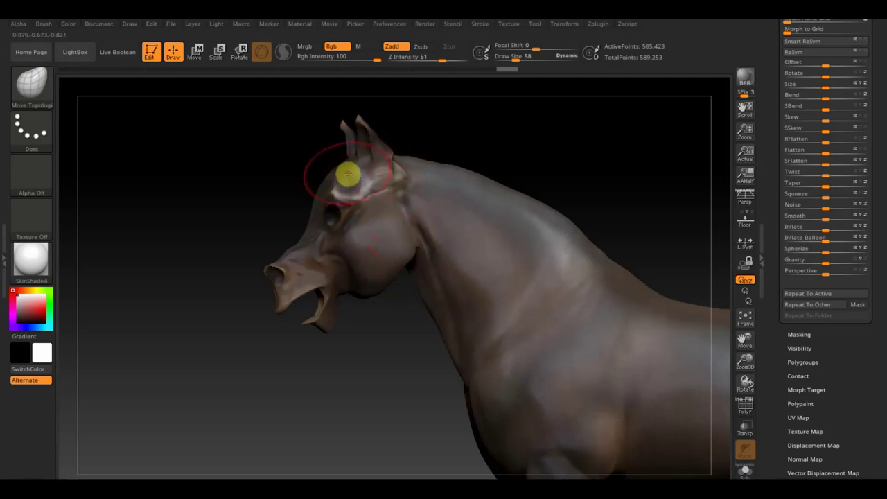
pyautogui.moveTo(345, 165); pyautogui.dragTo(353, 177)
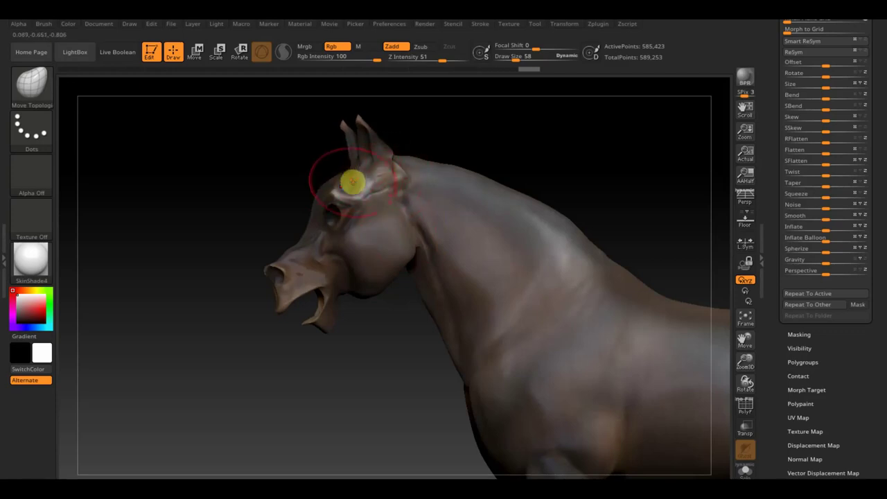
pyautogui.moveTo(254, 307); pyautogui.dragTo(298, 301)
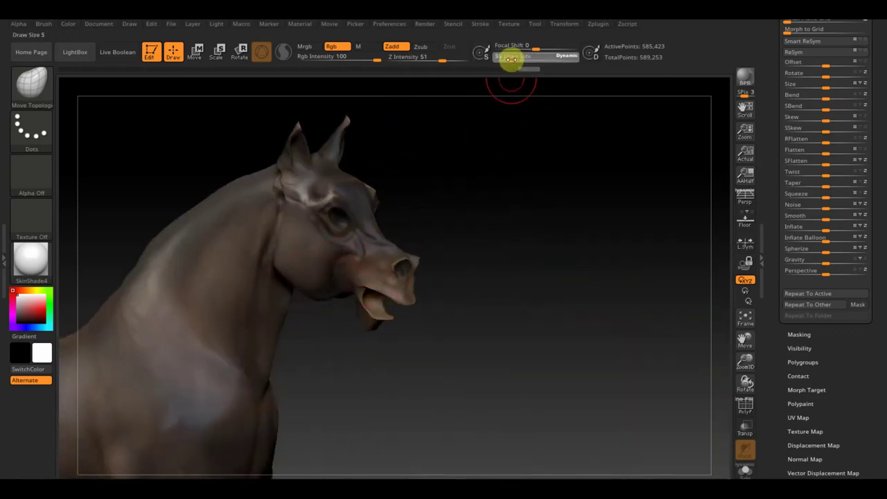
# Reshape the eye and its lower lid, checking it from a near-front view
pyautogui.moveTo(491, 171)
pyautogui.mouseDown()
pyautogui.moveTo(503, 224)
pyautogui.moveTo(485, 254)
pyautogui.mouseUp()
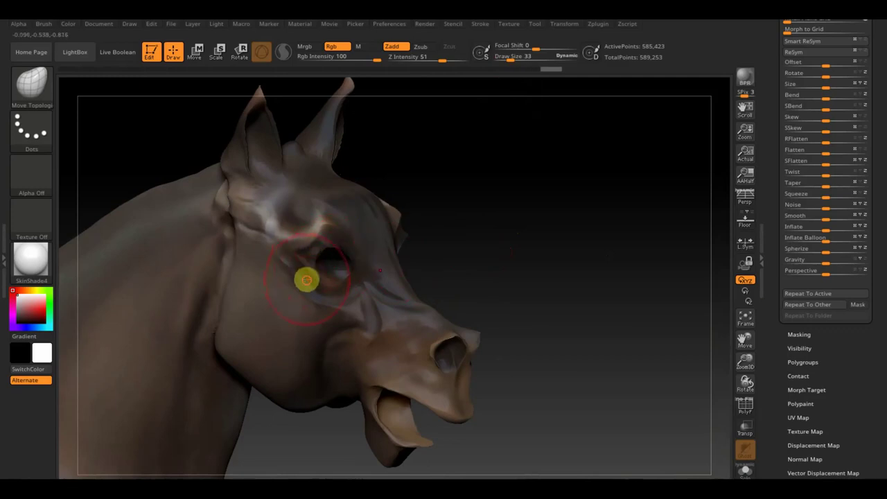
pyautogui.moveTo(295, 297); pyautogui.dragTo(333, 298)
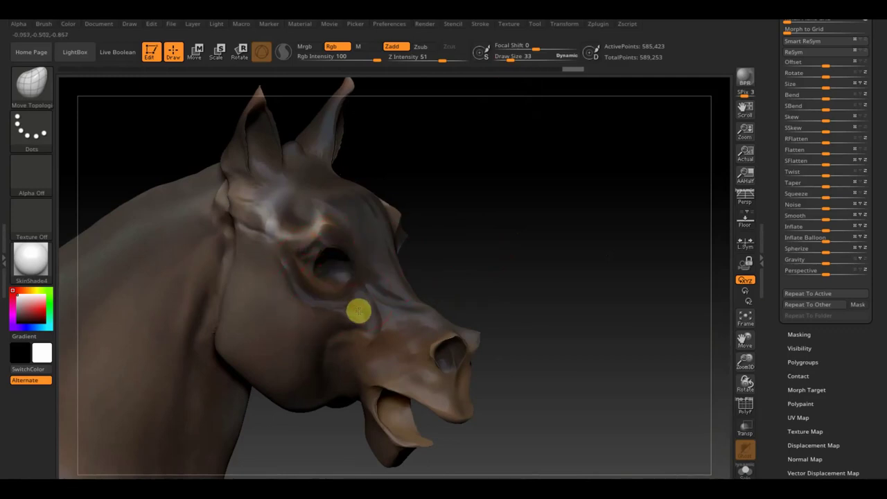
pyautogui.moveTo(515, 253); pyautogui.dragTo(468, 243)
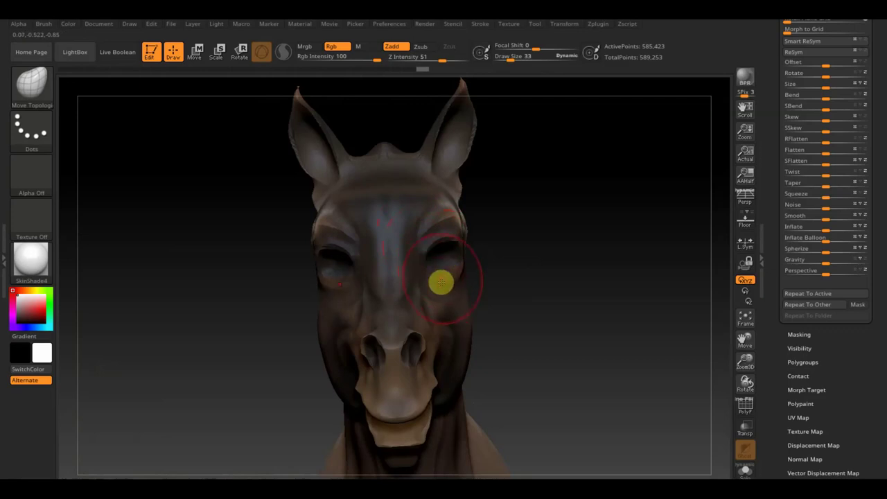
pyautogui.moveTo(492, 276)
pyautogui.mouseDown()
pyautogui.moveTo(527, 267)
pyautogui.moveTo(473, 279)
pyautogui.moveTo(291, 251)
pyautogui.moveTo(243, 174)
pyautogui.moveTo(189, 184)
pyautogui.mouseUp()
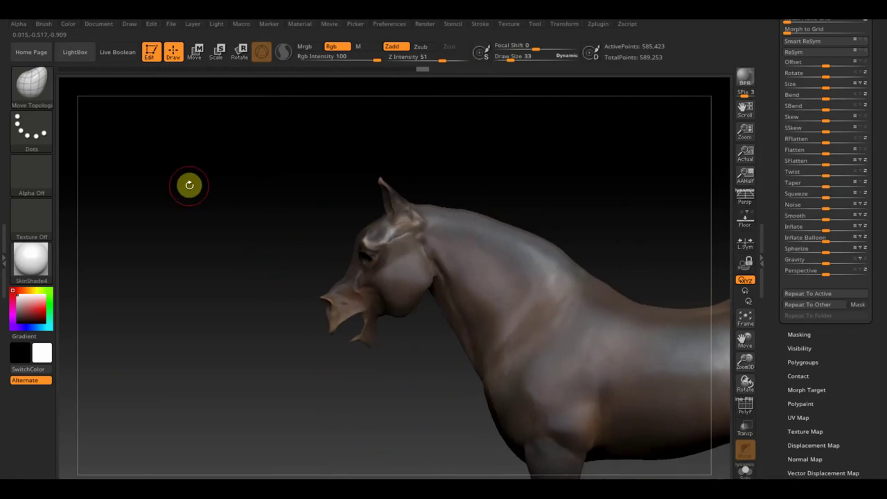
# With a much larger brush, pull the muzzle and lower lip down and forward, undoing one bad push
pyautogui.moveTo(510, 61); pyautogui.dragTo(525, 60)
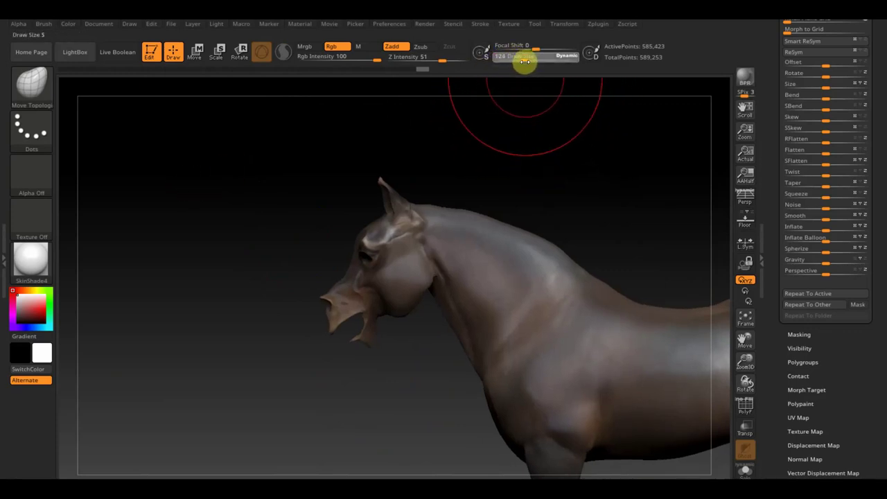
pyautogui.moveTo(355, 310)
pyautogui.mouseDown()
pyautogui.moveTo(369, 331)
pyautogui.moveTo(405, 312)
pyautogui.mouseUp()
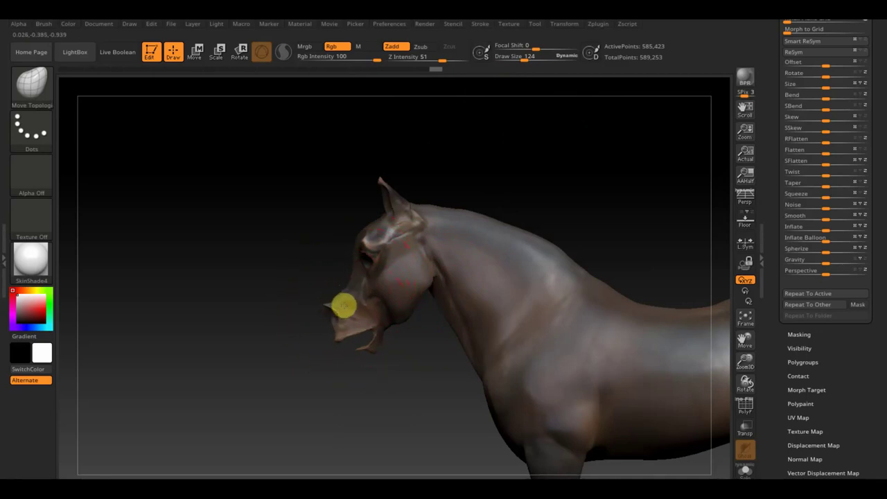
pyautogui.moveTo(344, 306); pyautogui.dragTo(353, 299)
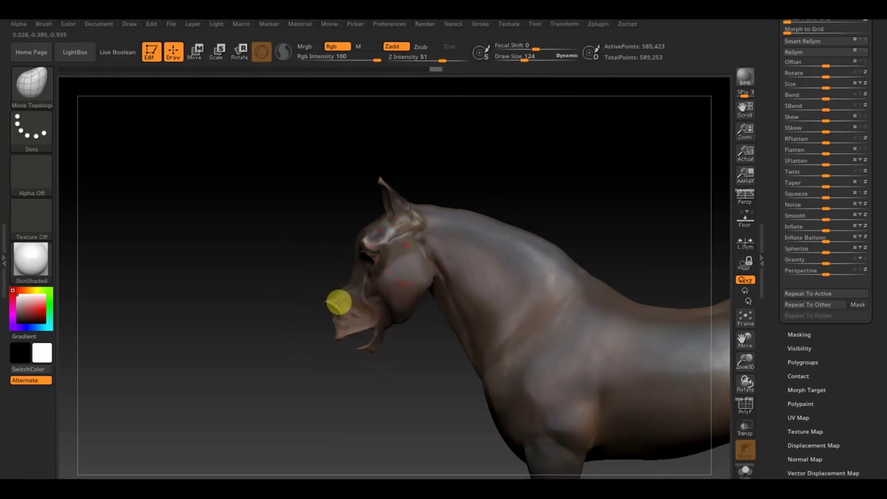
pyautogui.hotkey('ctrl', 'z')
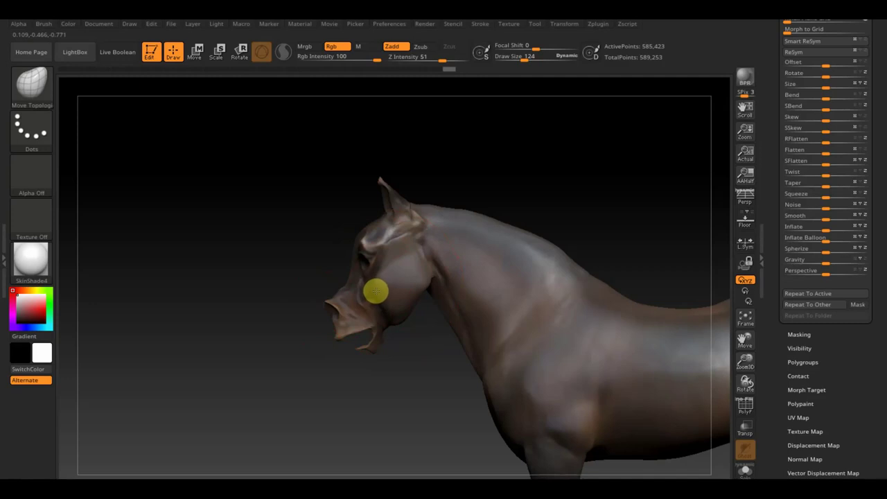
# Widen the face at both cheeks from the front, then reduce the draw size to 72
pyautogui.keyDown('shift'); pyautogui.moveTo(294, 227); pyautogui.dragTo(332, 224); pyautogui.keyUp('shift')
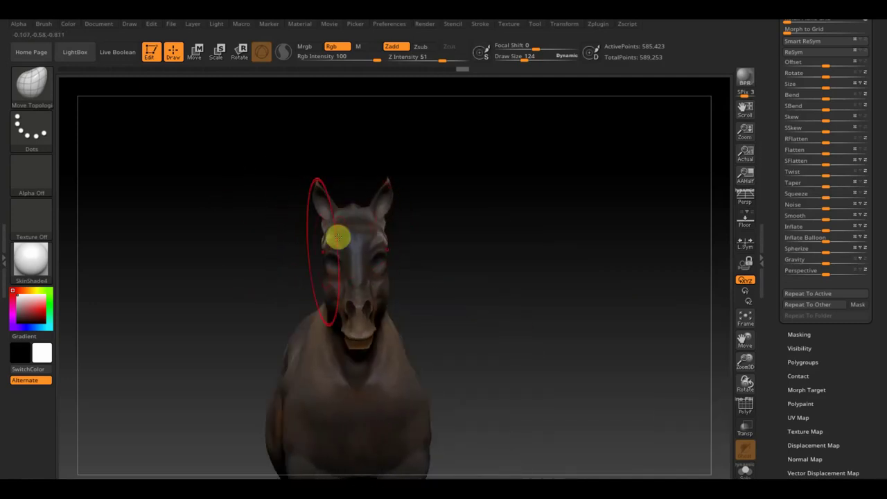
pyautogui.moveTo(325, 275); pyautogui.dragTo(293, 278)
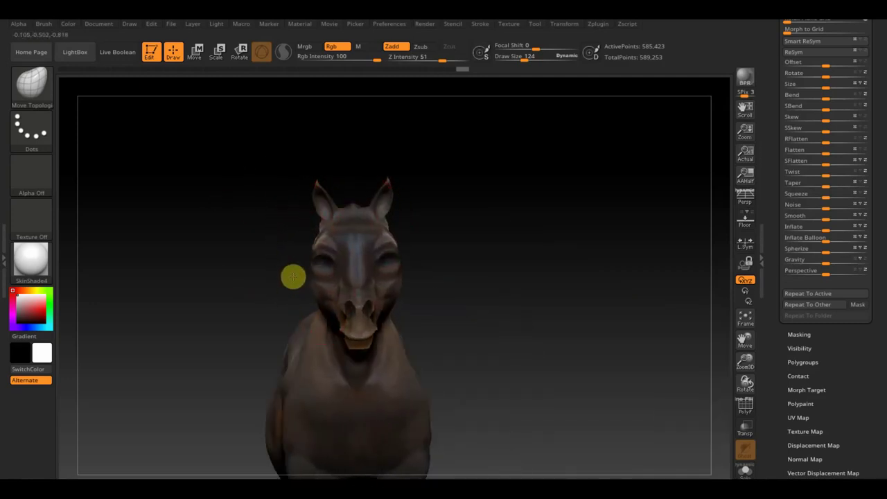
pyautogui.moveTo(489, 252)
pyautogui.mouseDown()
pyautogui.moveTo(480, 265)
pyautogui.moveTo(490, 250)
pyautogui.moveTo(529, 235)
pyautogui.mouseUp()
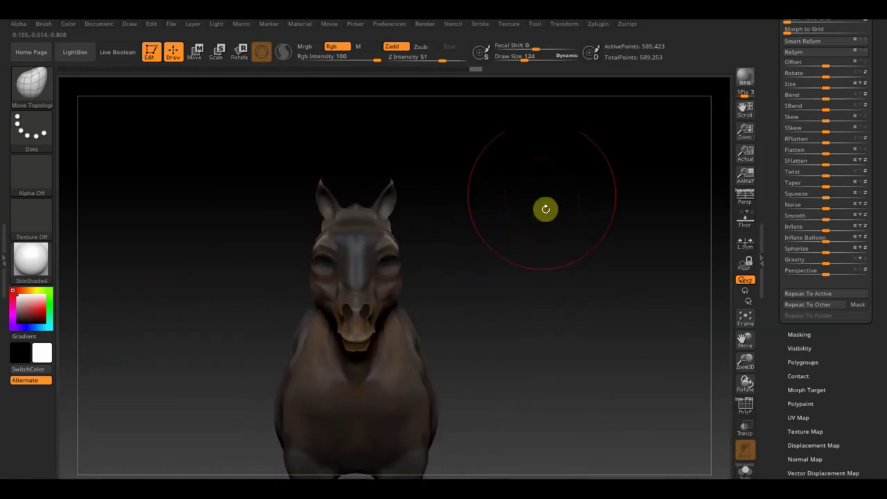
pyautogui.moveTo(524, 59); pyautogui.dragTo(519, 61)
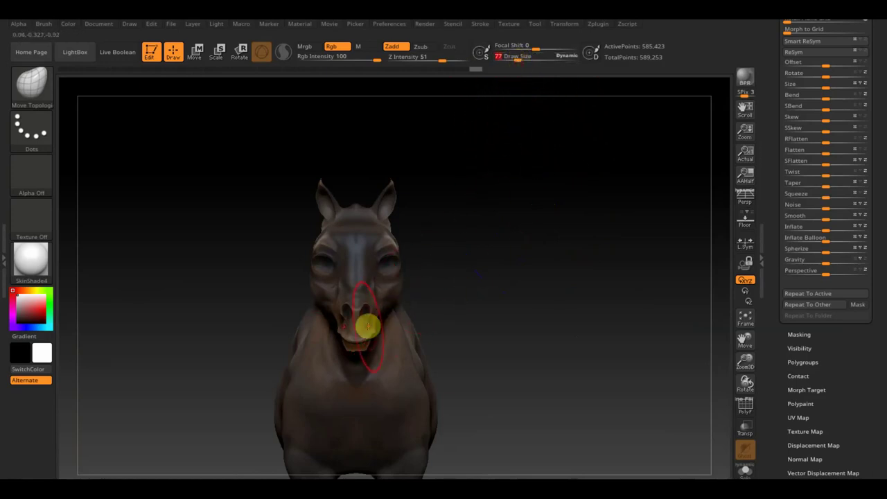
# Widen the upper lip on both sides and reshape the head and muzzle from side and front
pyautogui.moveTo(421, 336)
pyautogui.mouseDown()
pyautogui.moveTo(509, 312)
pyautogui.moveTo(420, 302)
pyautogui.moveTo(429, 294)
pyautogui.moveTo(414, 274)
pyautogui.mouseUp()
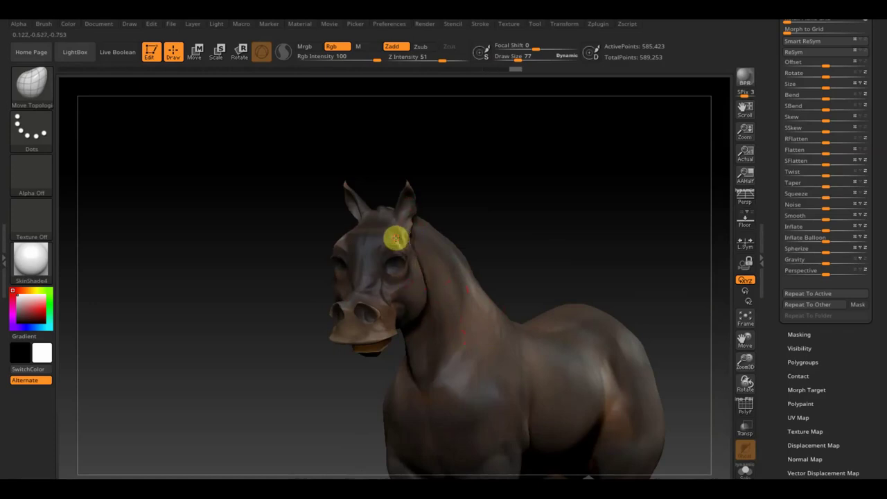
pyautogui.moveTo(252, 229); pyautogui.dragTo(226, 234)
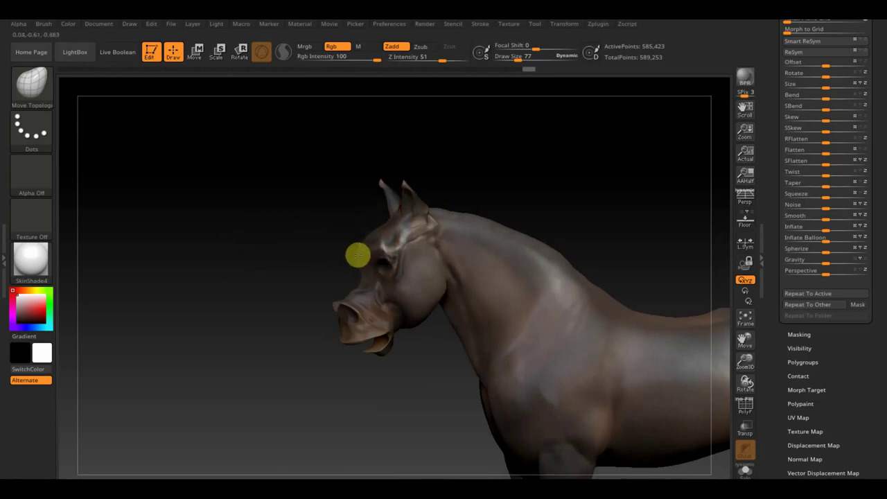
pyautogui.moveTo(368, 253)
pyautogui.mouseDown()
pyautogui.moveTo(293, 261)
pyautogui.moveTo(345, 282)
pyautogui.moveTo(350, 340)
pyautogui.mouseUp()
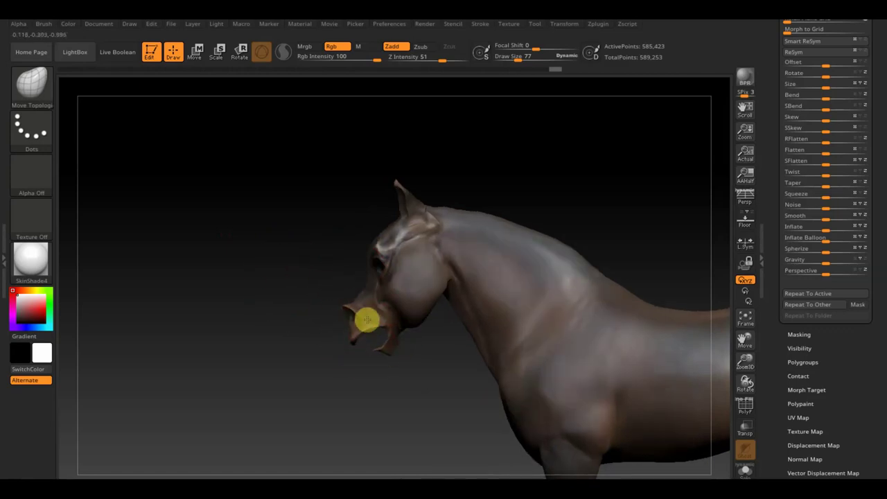
pyautogui.moveTo(374, 325)
pyautogui.mouseDown(button='right')
pyautogui.moveTo(301, 328)
pyautogui.moveTo(325, 323)
pyautogui.moveTo(305, 335)
pyautogui.mouseUp(button='right')
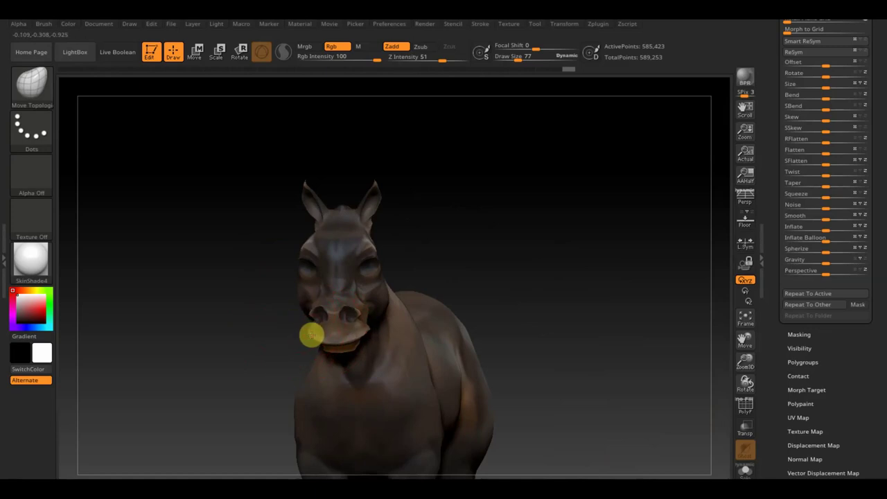
pyautogui.moveTo(314, 335)
pyautogui.mouseDown()
pyautogui.moveTo(386, 313)
pyautogui.moveTo(368, 270)
pyautogui.mouseUp()
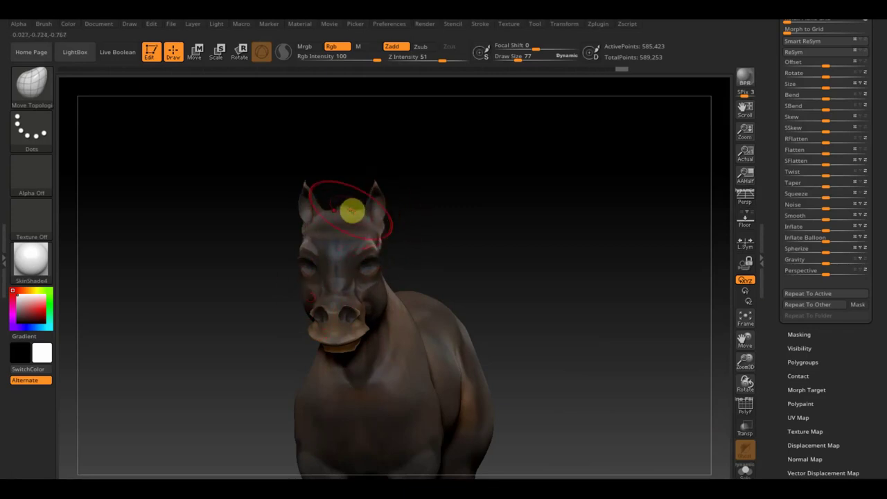
# Pull the forehead and ears into shape, then mask the head and neck from a side profile
pyautogui.moveTo(347, 218)
pyautogui.mouseDown()
pyautogui.moveTo(372, 199)
pyautogui.moveTo(405, 202)
pyautogui.mouseUp()
pyautogui.moveTo(511, 234)
pyautogui.mouseDown()
pyautogui.moveTo(565, 235)
pyautogui.moveTo(485, 234)
pyautogui.moveTo(542, 237)
pyautogui.moveTo(514, 158)
pyautogui.mouseUp()
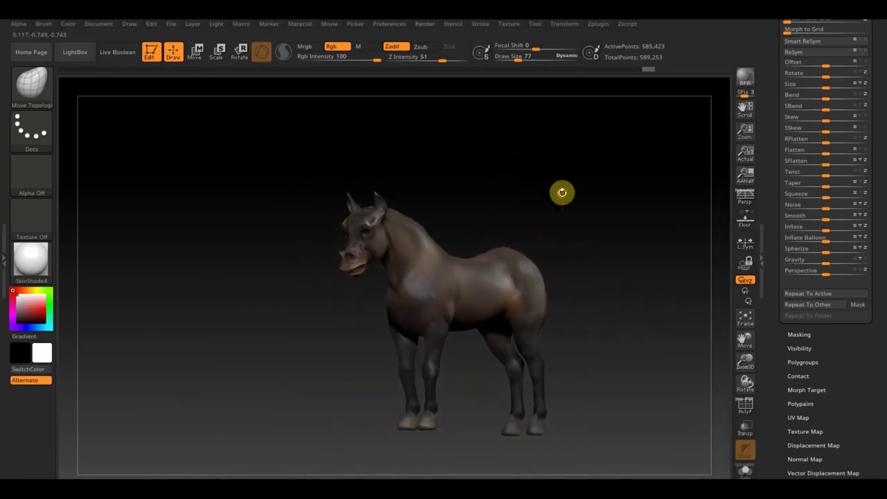
pyautogui.moveTo(562, 192)
pyautogui.mouseDown()
pyautogui.moveTo(530, 195)
pyautogui.moveTo(570, 192)
pyautogui.moveTo(547, 204)
pyautogui.moveTo(476, 208)
pyautogui.mouseUp()
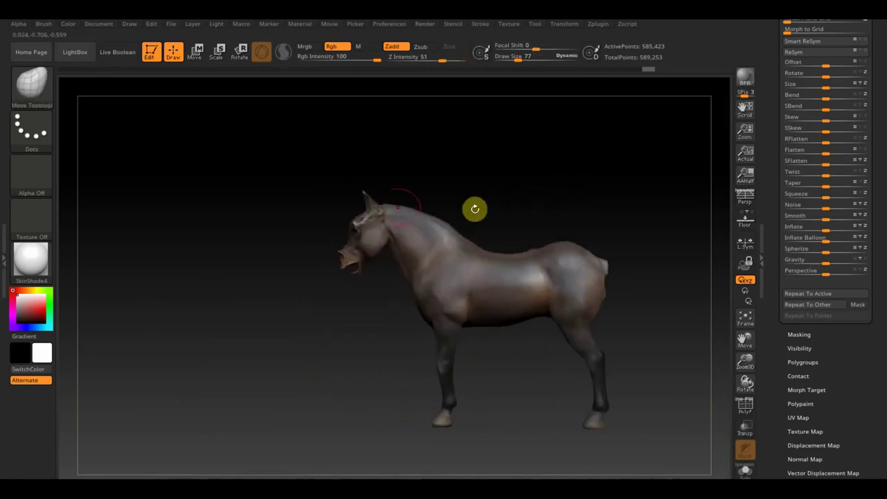
pyautogui.moveTo(284, 155)
pyautogui.keyDown('ctrl'); pyautogui.mouseDown()
pyautogui.moveTo(377, 258)
pyautogui.moveTo(391, 294)
pyautogui.mouseUp(); pyautogui.keyUp('ctrl')
# Invert the mask so only the head is free, then shrink it slightly and shift it left and down
pyautogui.press('ctrl')
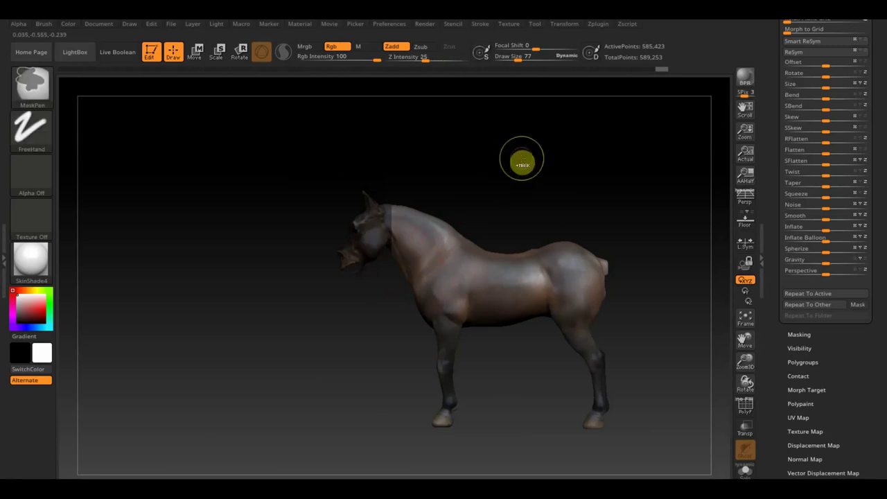
pyautogui.keyDown('ctrl'); pyautogui.click(522, 159); pyautogui.keyUp('ctrl')
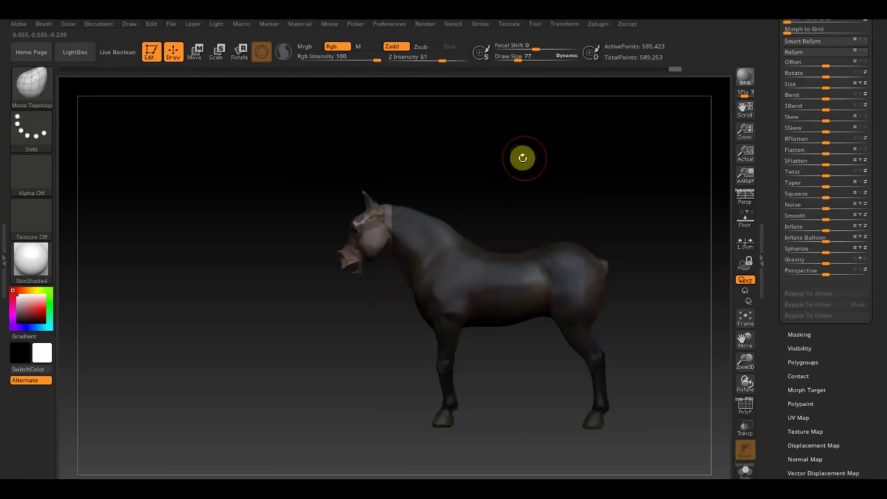
pyautogui.click(195, 59)
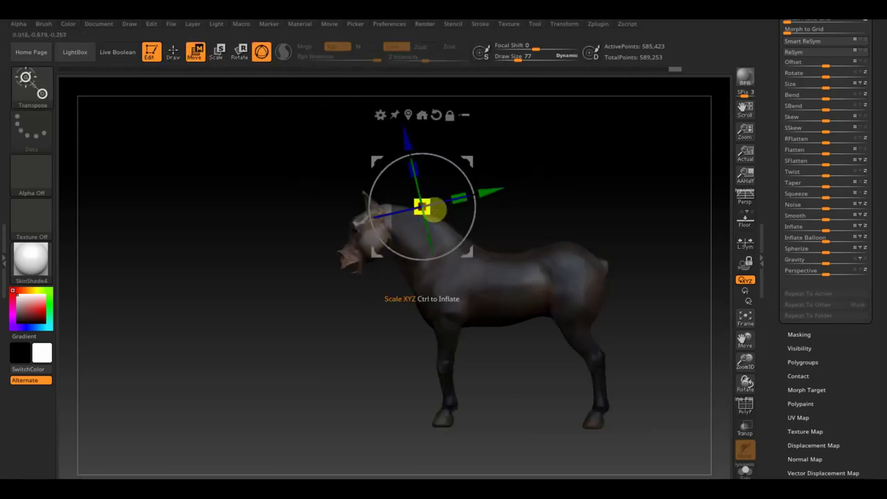
pyautogui.moveTo(426, 211); pyautogui.dragTo(425, 215)
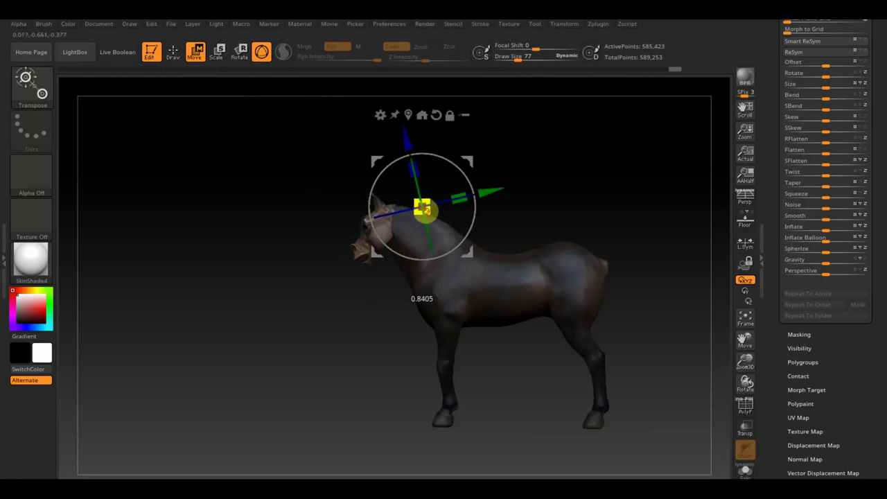
pyautogui.moveTo(475, 174); pyautogui.dragTo(479, 188)
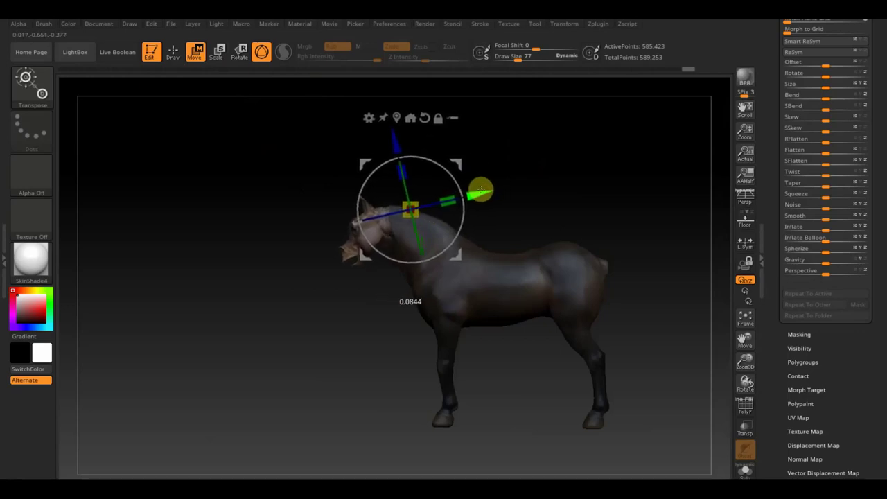
# Bulge out the jaw and cheek, checking the result from the front and side
pyautogui.click(177, 53)
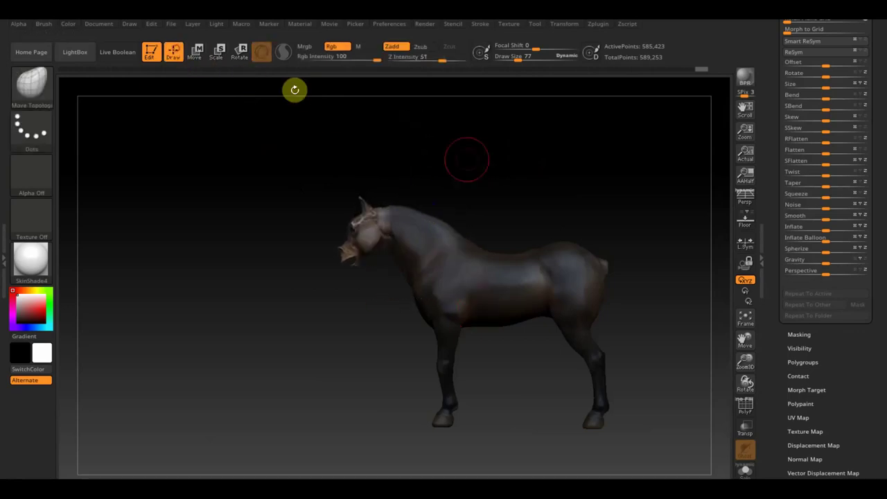
pyautogui.moveTo(481, 159)
pyautogui.mouseDown()
pyautogui.moveTo(542, 196)
pyautogui.moveTo(533, 206)
pyautogui.mouseUp()
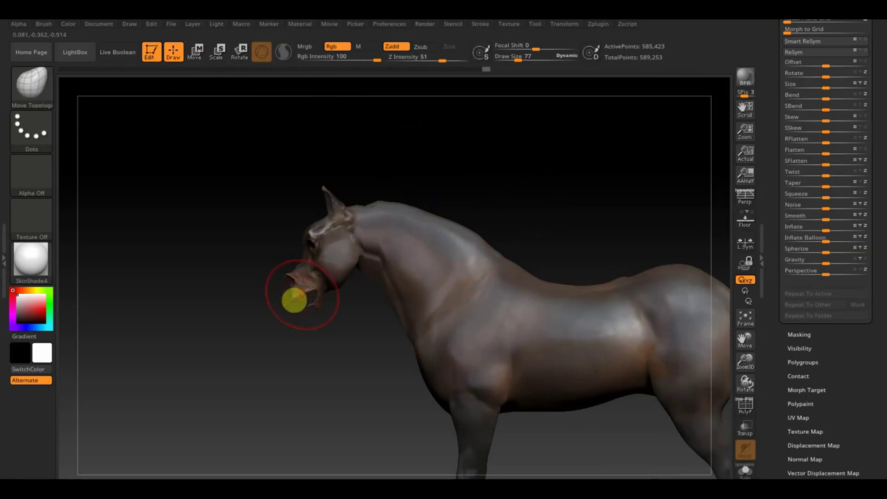
pyautogui.moveTo(297, 303); pyautogui.dragTo(357, 271)
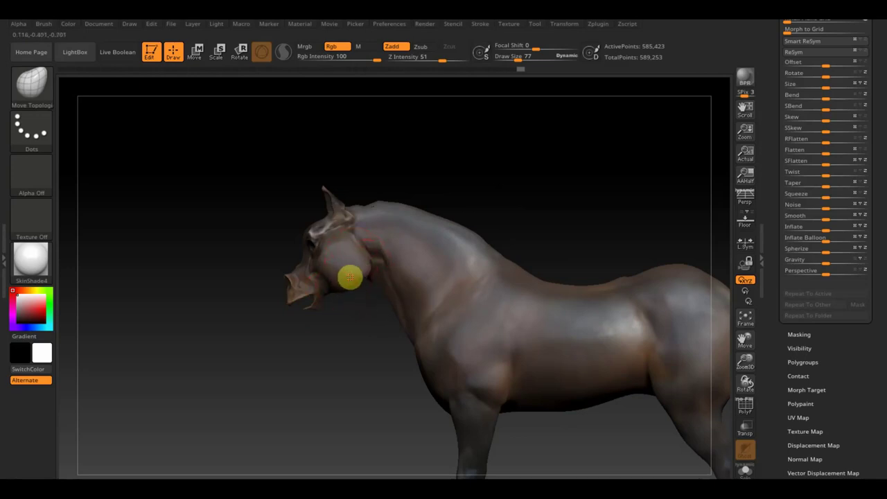
pyautogui.moveTo(373, 166); pyautogui.dragTo(428, 170)
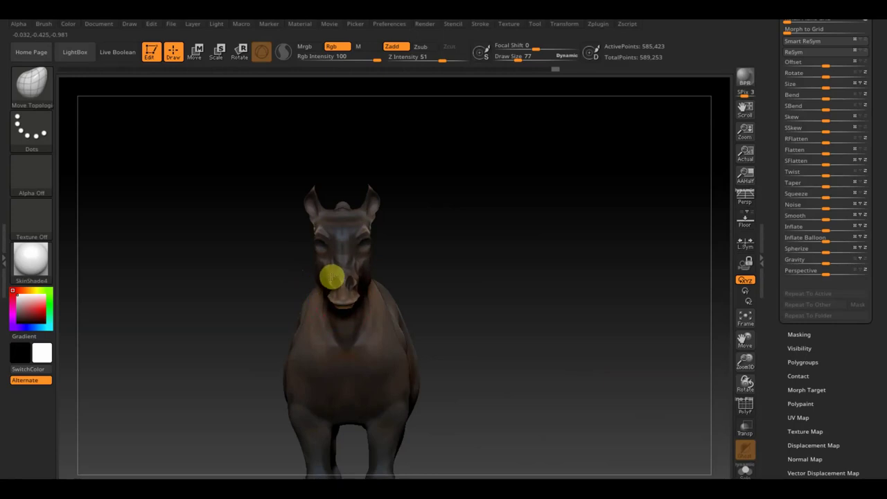
pyautogui.moveTo(445, 265); pyautogui.dragTo(400, 266)
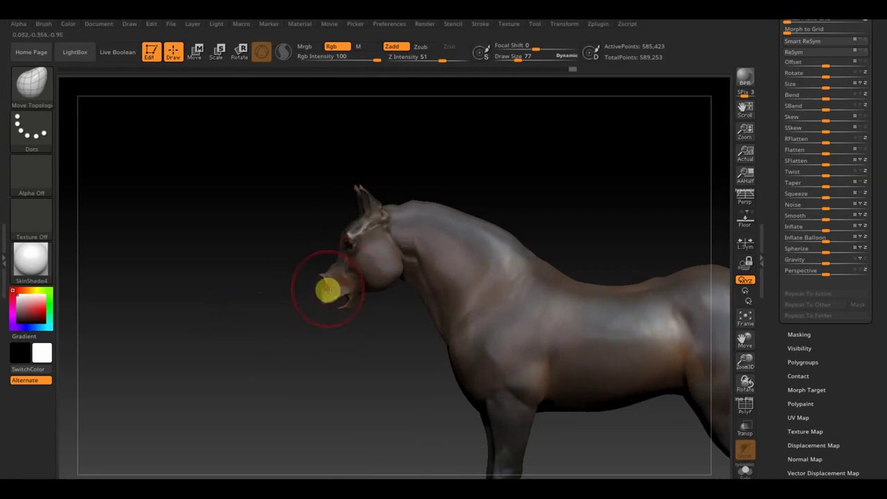
# Reshape the muzzle into parted lips and switch to the Smooth brush
pyautogui.moveTo(327, 290); pyautogui.dragTo(308, 304)
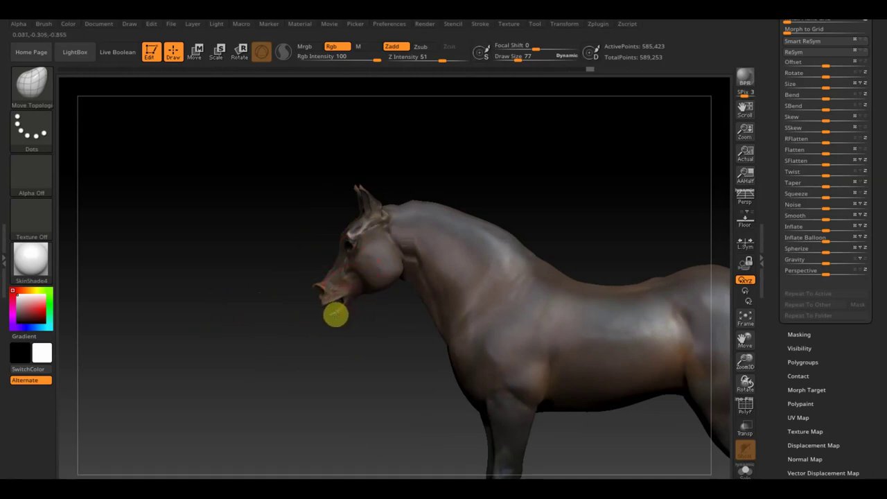
pyautogui.moveTo(355, 333)
pyautogui.mouseDown()
pyautogui.moveTo(386, 370)
pyautogui.moveTo(439, 354)
pyautogui.mouseUp()
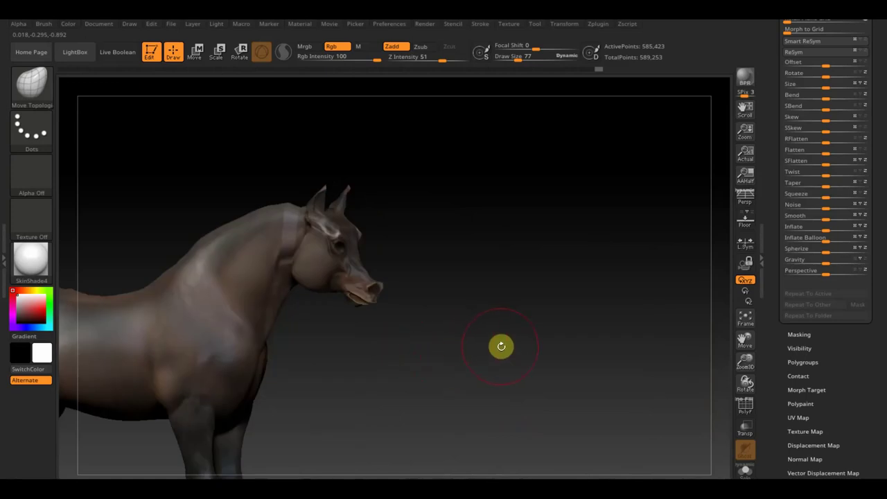
pyautogui.moveTo(501, 346)
pyautogui.mouseDown()
pyautogui.moveTo(430, 339)
pyautogui.moveTo(372, 382)
pyautogui.moveTo(311, 305)
pyautogui.mouseUp()
pyautogui.press('shift')
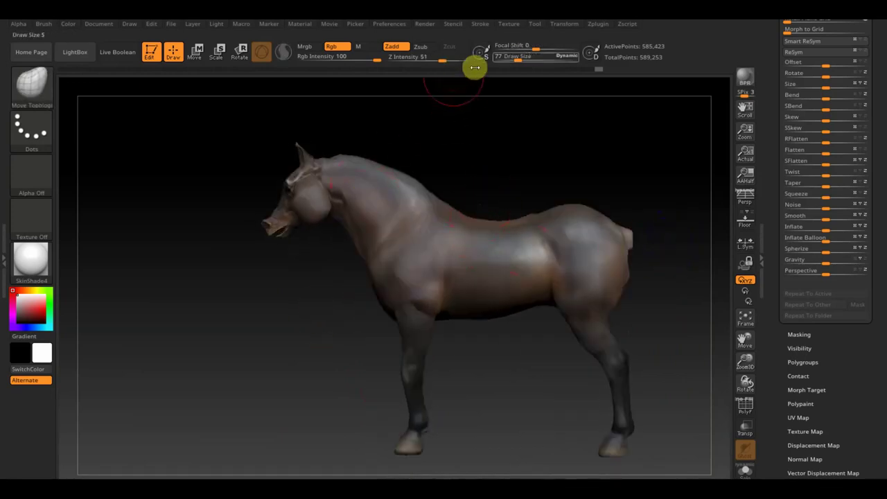
# At draw size 175, smooth the neck, chest, belly, flank and rump, orbiting to check
pyautogui.moveTo(517, 59); pyautogui.dragTo(531, 60)
pyautogui.keyDown('shift'); pyautogui.moveTo(416, 164); pyautogui.dragTo(398, 196); pyautogui.keyUp('shift')
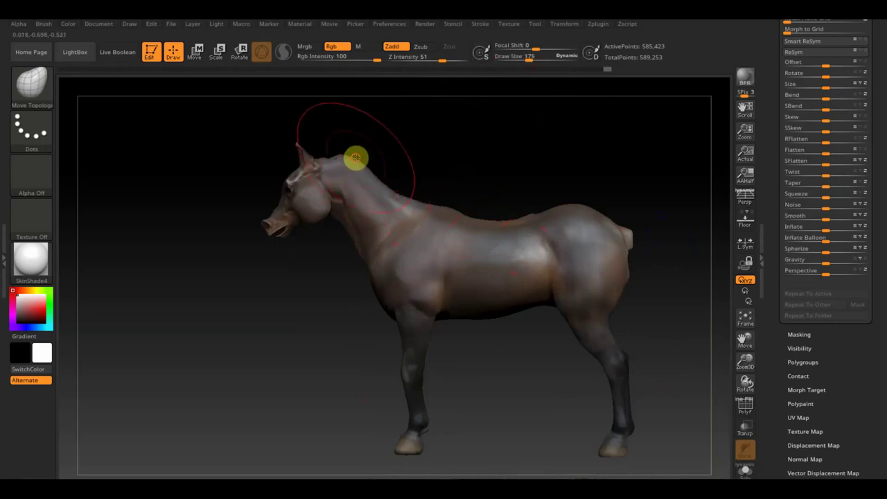
pyautogui.moveTo(370, 271)
pyautogui.mouseDown()
pyautogui.moveTo(392, 237)
pyautogui.moveTo(376, 278)
pyautogui.moveTo(559, 232)
pyautogui.moveTo(492, 217)
pyautogui.moveTo(506, 264)
pyautogui.moveTo(460, 311)
pyautogui.moveTo(460, 302)
pyautogui.mouseUp()
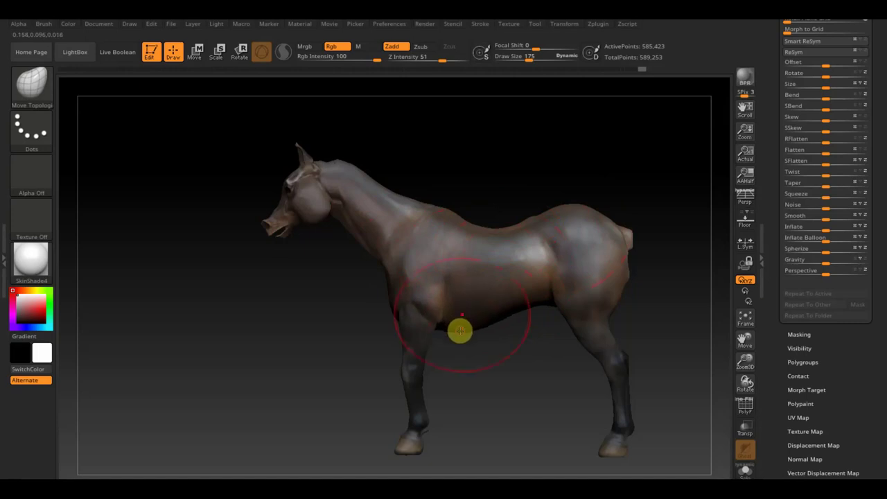
pyautogui.moveTo(460, 330)
pyautogui.mouseDown()
pyautogui.moveTo(535, 307)
pyautogui.moveTo(540, 293)
pyautogui.moveTo(603, 268)
pyautogui.moveTo(578, 200)
pyautogui.moveTo(571, 268)
pyautogui.moveTo(543, 275)
pyautogui.mouseUp()
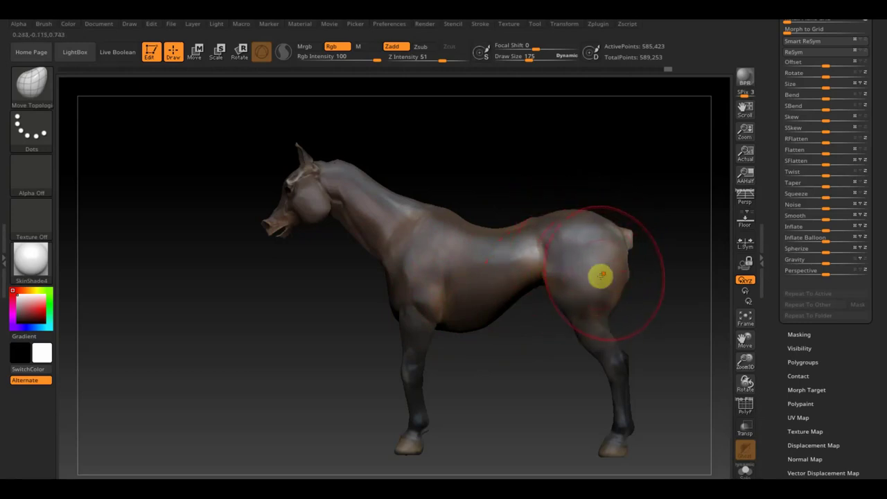
pyautogui.moveTo(617, 285)
pyautogui.mouseDown()
pyautogui.moveTo(604, 271)
pyautogui.moveTo(618, 233)
pyautogui.mouseUp()
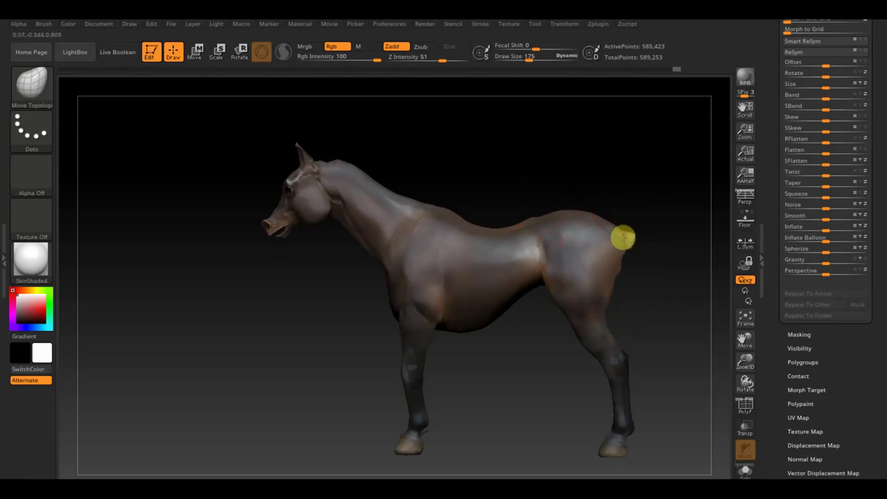
pyautogui.moveTo(586, 182)
pyautogui.mouseDown()
pyautogui.moveTo(598, 171)
pyautogui.moveTo(587, 171)
pyautogui.moveTo(606, 196)
pyautogui.moveTo(595, 194)
pyautogui.moveTo(600, 159)
pyautogui.moveTo(587, 153)
pyautogui.moveTo(665, 174)
pyautogui.moveTo(515, 153)
pyautogui.moveTo(561, 163)
pyautogui.moveTo(504, 142)
pyautogui.moveTo(513, 143)
pyautogui.mouseUp()
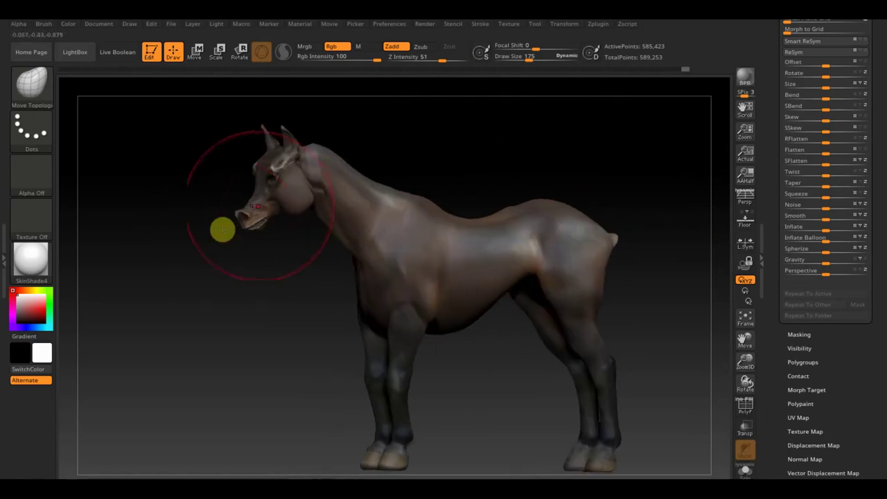
pyautogui.moveTo(450, 184); pyautogui.dragTo(822, 118)
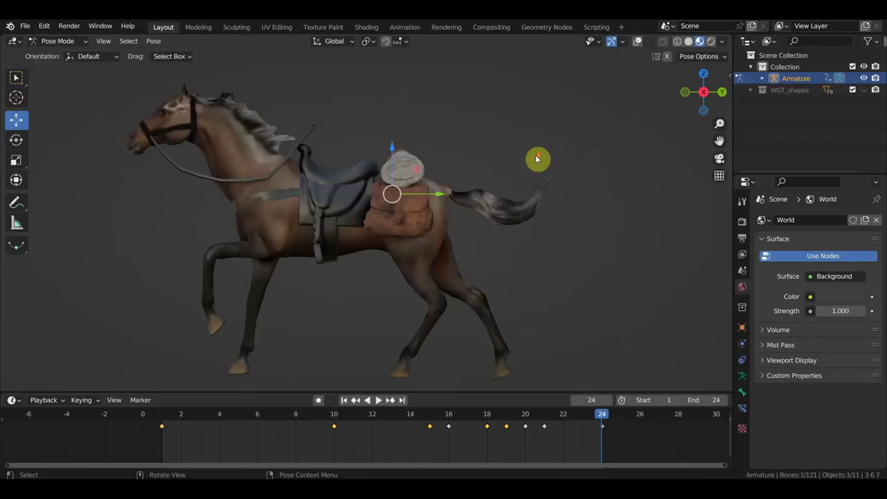
pyautogui.moveTo(534, 159)
pyautogui.mouseDown(button='middle')
pyautogui.moveTo(534, 172)
pyautogui.moveTo(575, 170)
pyautogui.moveTo(497, 184)
pyautogui.mouseUp(button='middle')
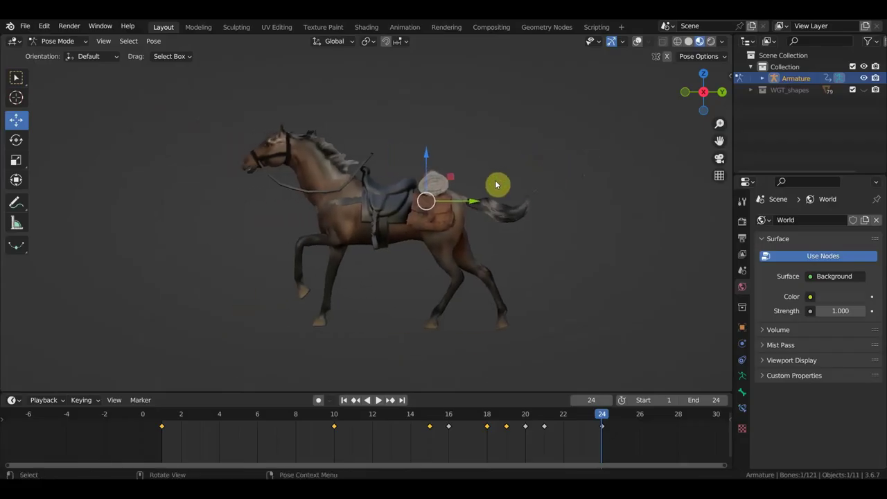
# Show the rig overlays and play the gallop animation, stopping at frame 17
pyautogui.click(636, 43)
pyautogui.click(379, 400)
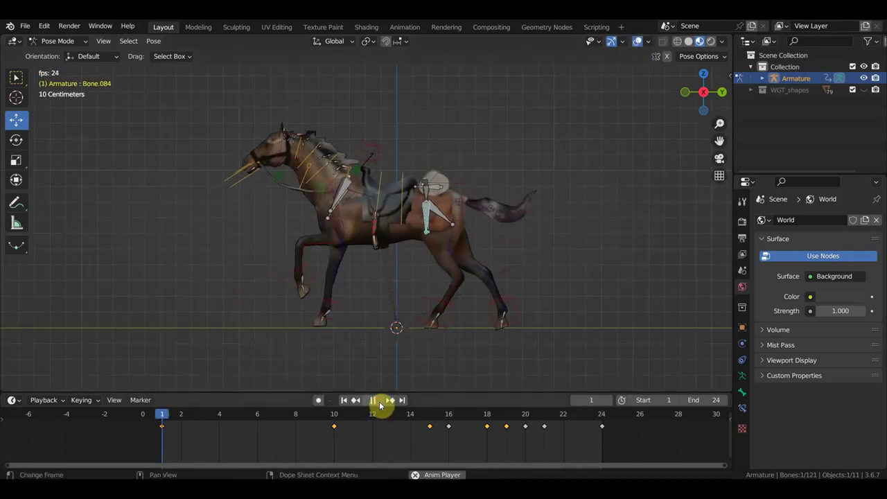
pyautogui.click(378, 401)
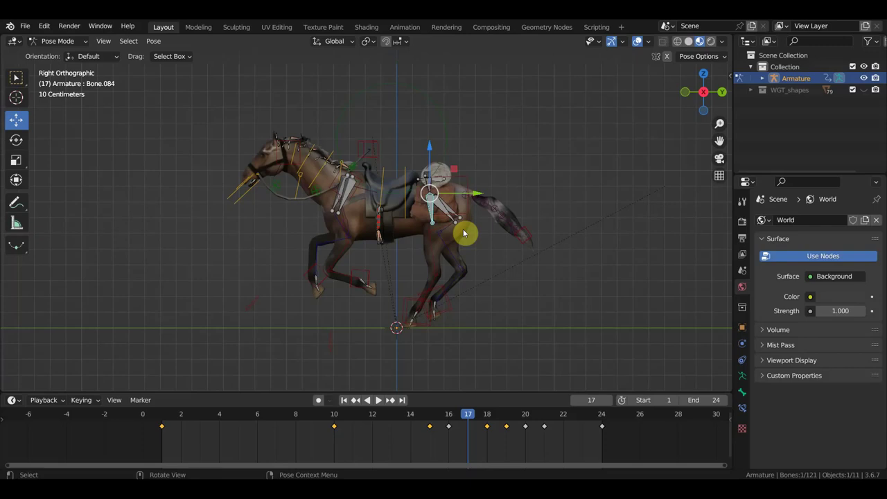
pyautogui.click(63, 42)
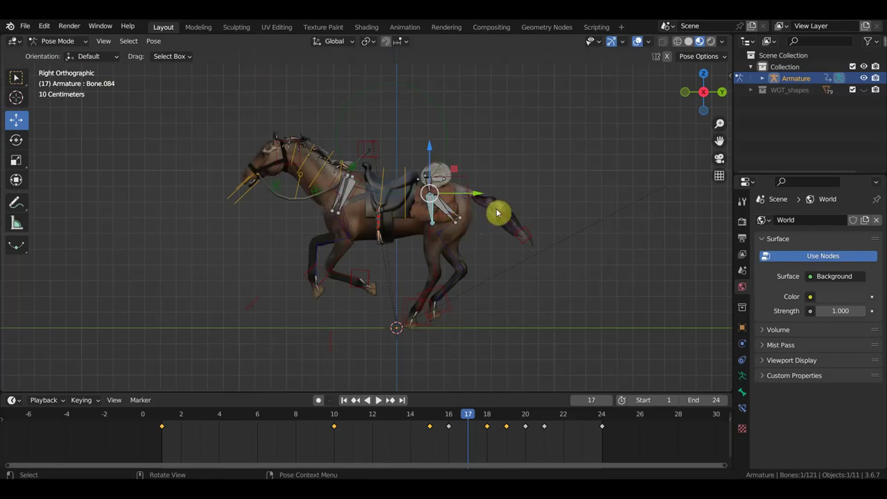
# Reset all bones to rest location and rotation at frame 26 and key Location & Rotation
pyautogui.press('a')
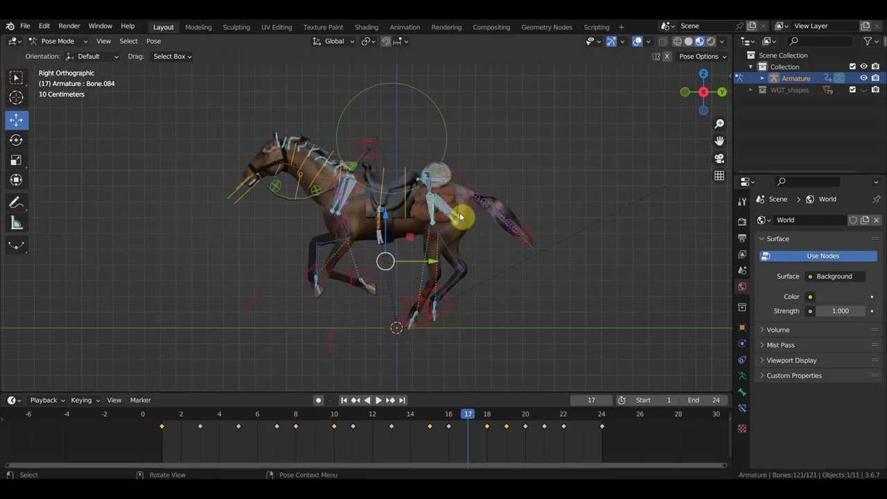
pyautogui.click(639, 417)
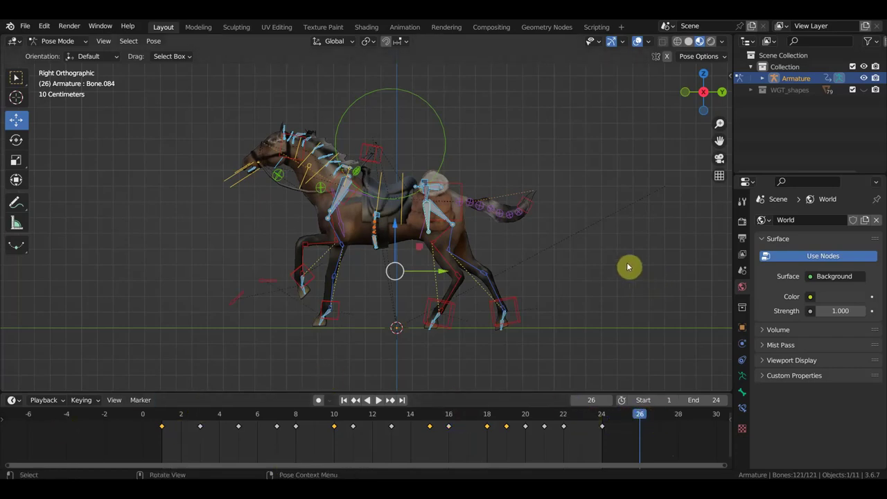
pyautogui.hotkey('alt', 'g')
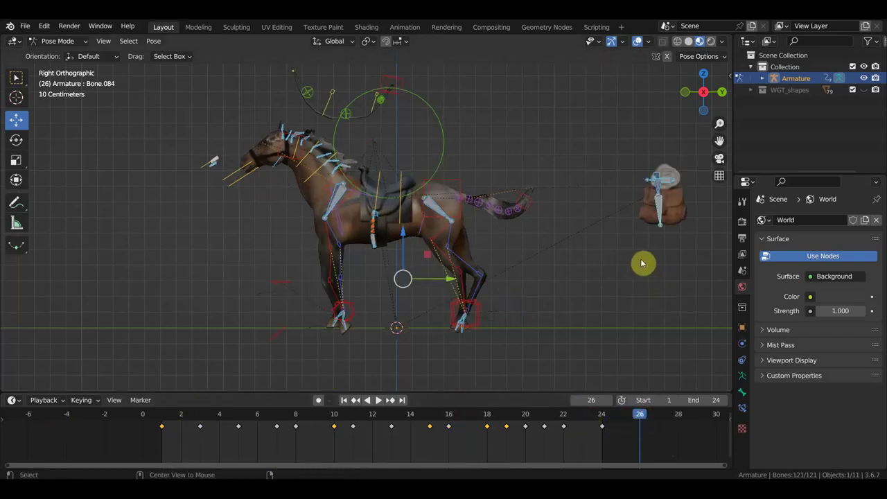
pyautogui.hotkey('alt', 'r')
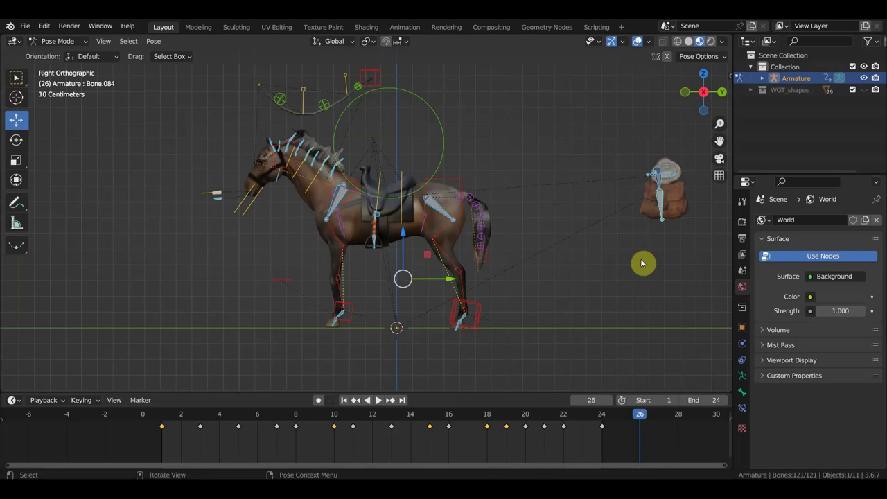
pyautogui.press('i')
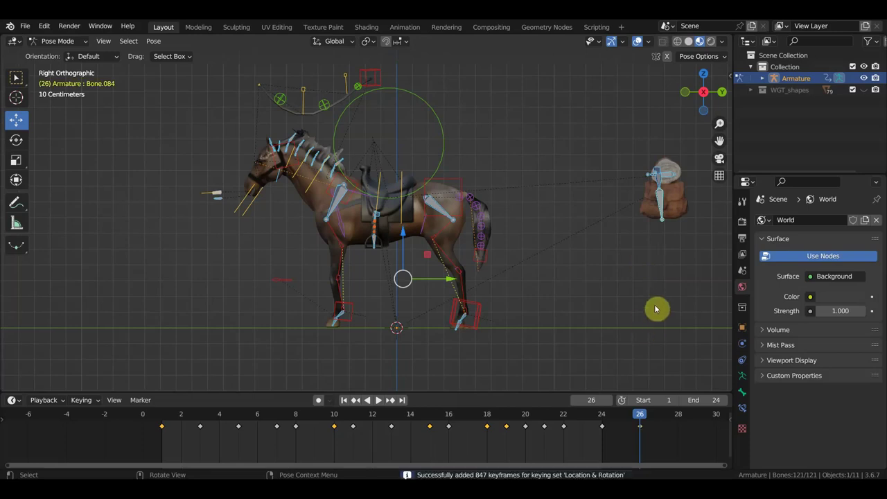
pyautogui.scroll(-1, 668, 247)
pyautogui.moveTo(667, 247)
pyautogui.mouseDown(button='middle')
pyautogui.moveTo(390, 297)
pyautogui.moveTo(483, 282)
pyautogui.mouseUp(button='middle')
pyautogui.press('KP_3')
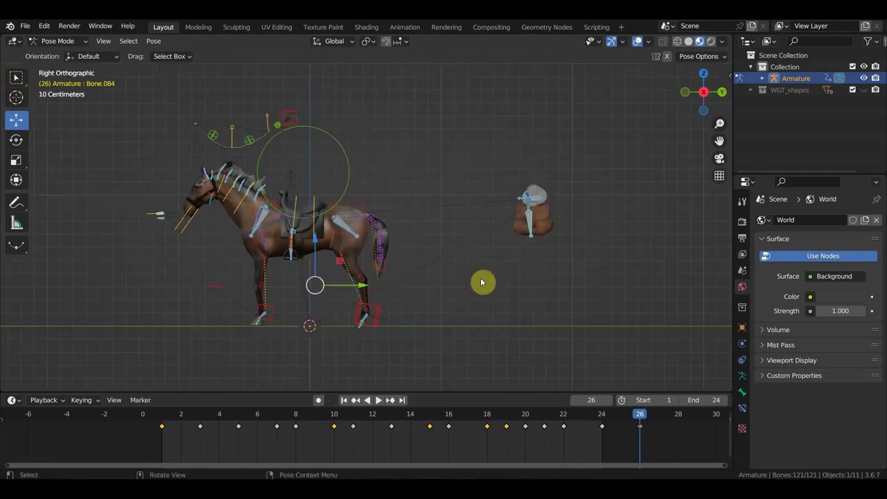
# In Object Mode, delete the old horse mesh конь3_1.001
pyautogui.click(58, 41)
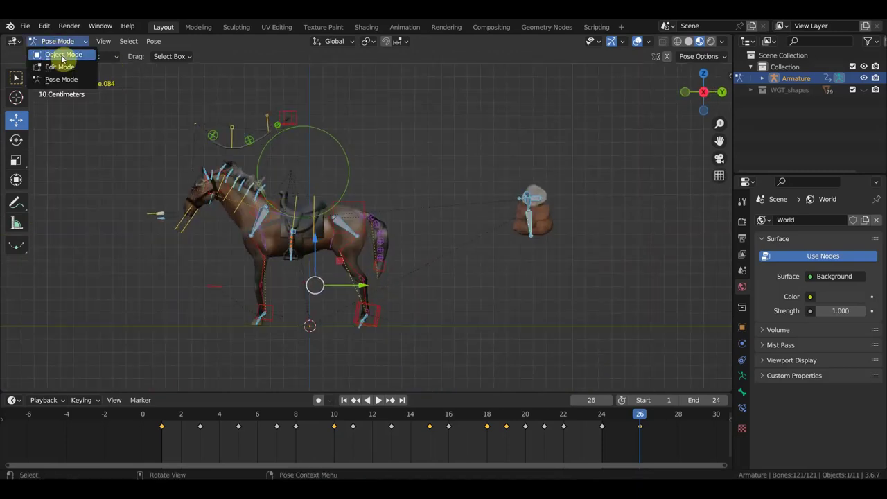
pyautogui.click(65, 55)
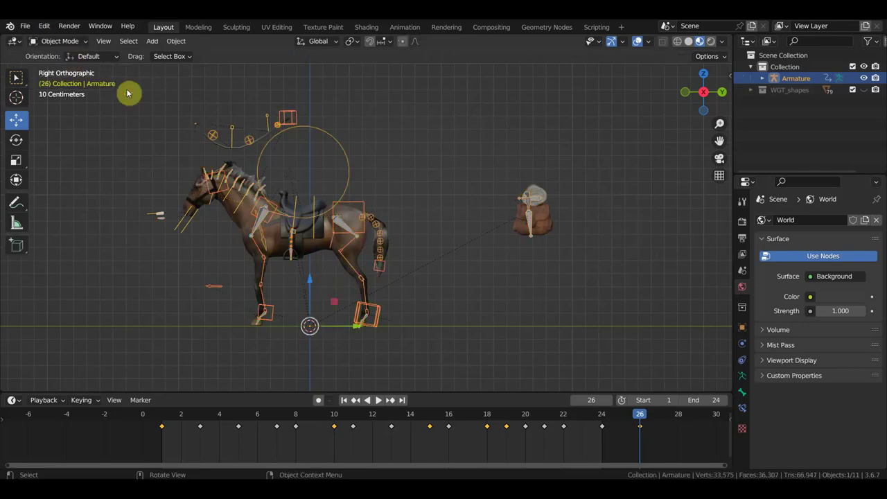
pyautogui.click(351, 219)
pyautogui.scroll(2, 409, 210)
pyautogui.keyDown('shift'); pyautogui.moveTo(410, 210); pyautogui.dragTo(516, 190, button='middle'); pyautogui.keyUp('shift')
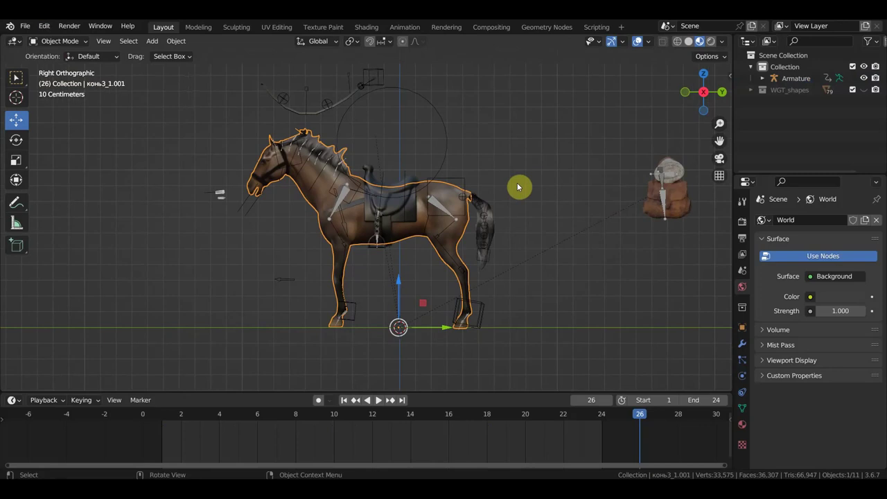
pyautogui.press('Delete')
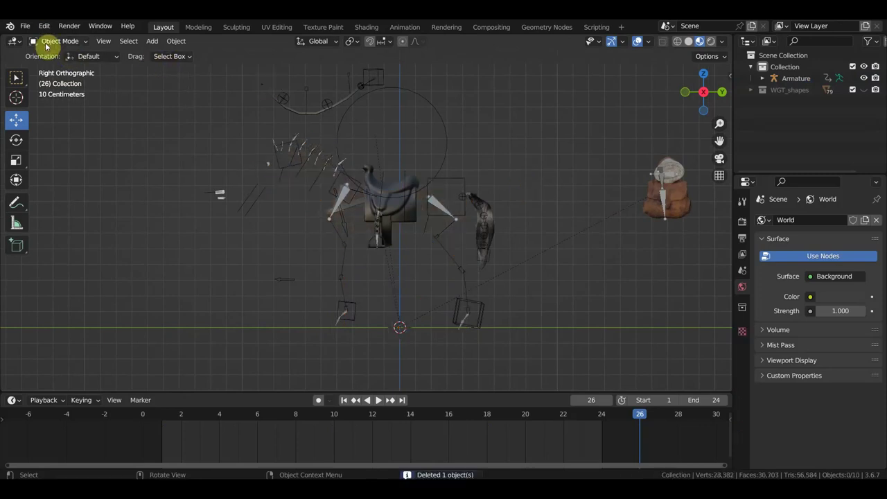
# Import the Wavefront OBJ model конь4_1 стиль.OBJ
pyautogui.click(27, 27)
pyautogui.moveTo(44, 181)
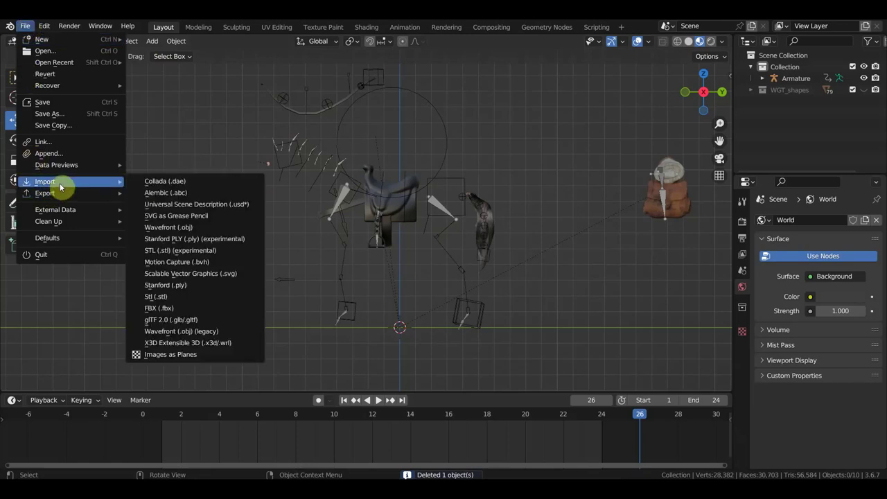
pyautogui.click(212, 331)
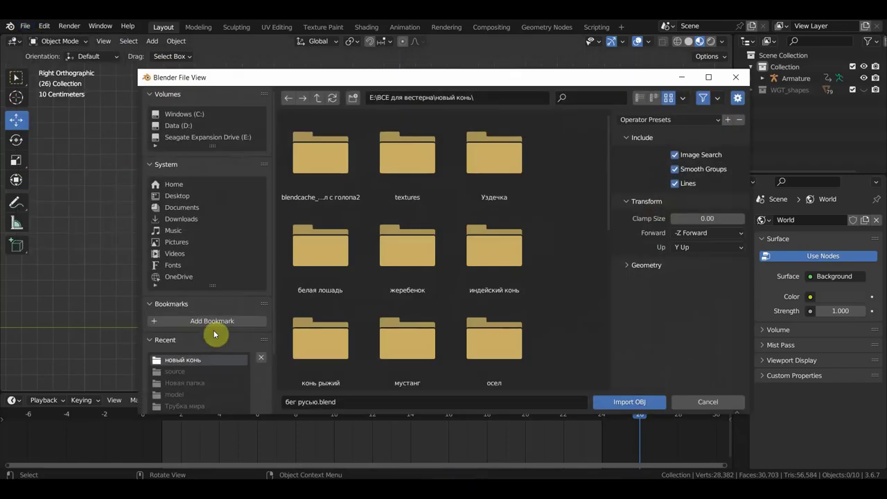
pyautogui.scroll(-4, 394, 265)
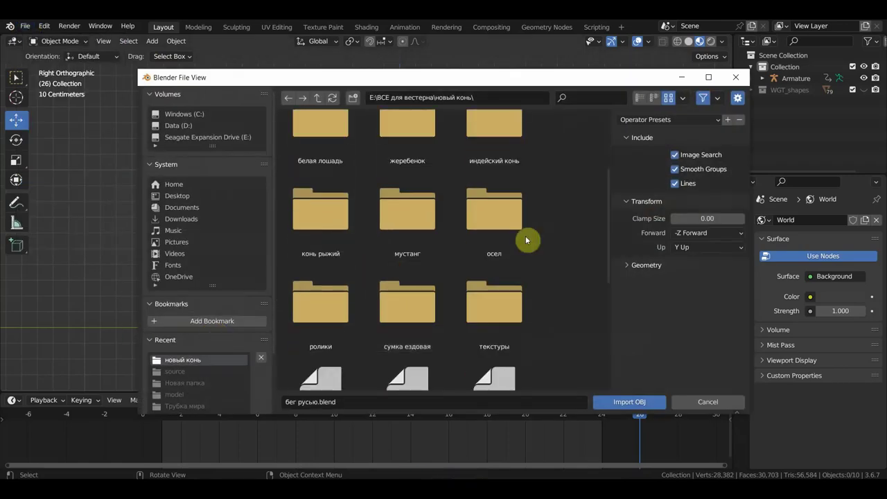
pyautogui.click(638, 100)
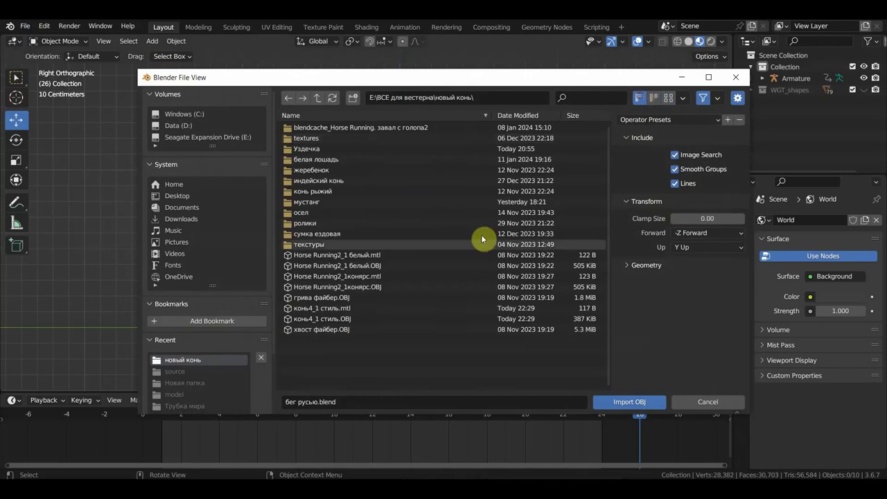
pyautogui.doubleClick(317, 320)
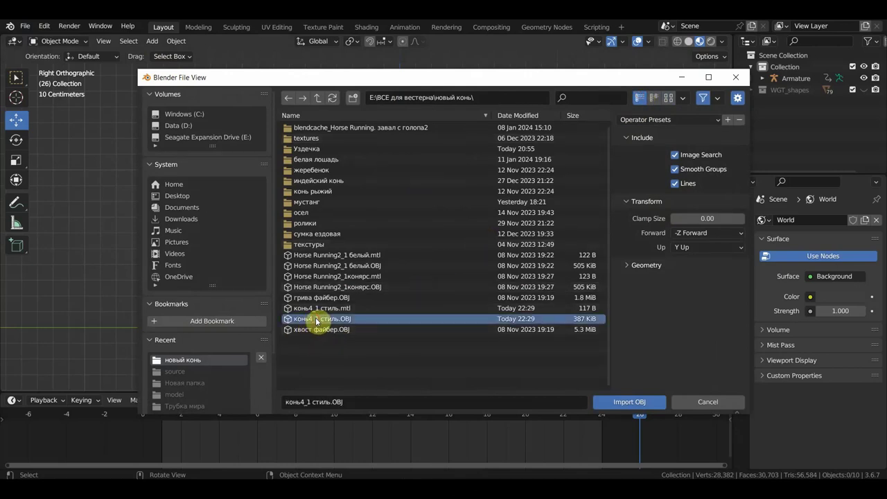
pyautogui.scroll(-2, 346, 305)
pyautogui.scroll(-3, 398, 294)
pyautogui.scroll(-3, 430, 286)
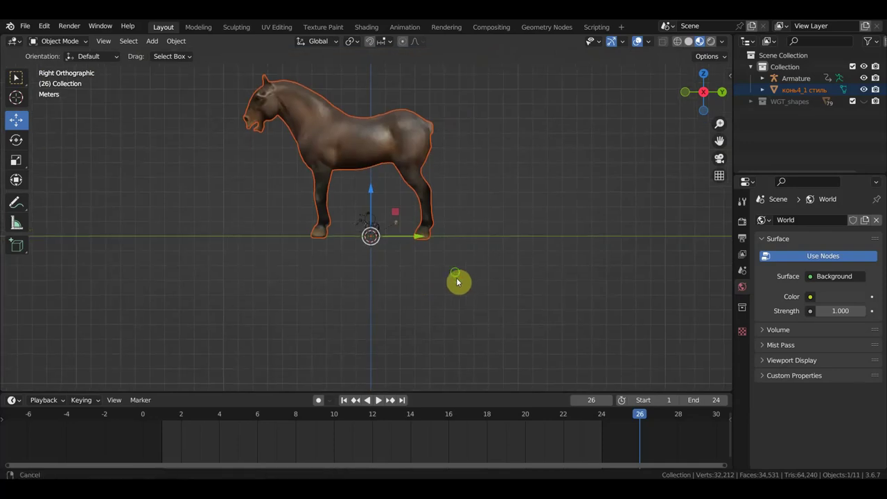
pyautogui.scroll(-1, 461, 305)
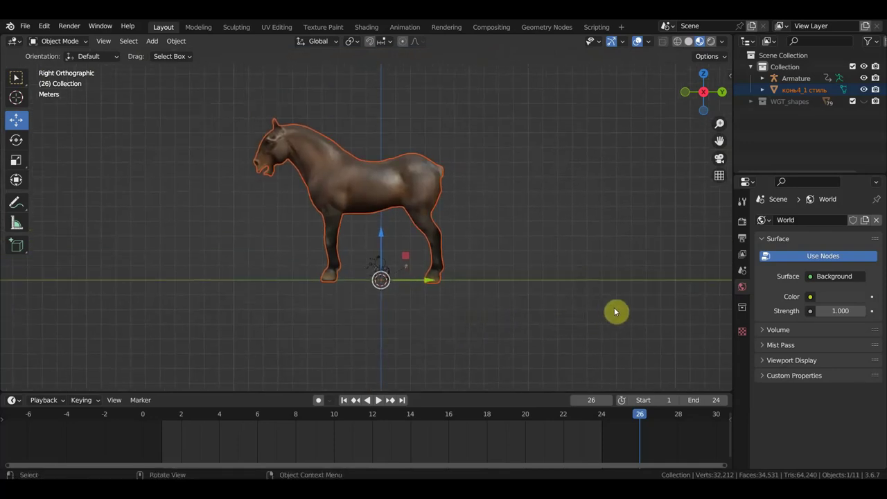
# Scale the imported horse down to about 0.12 and re-center it in the view
pyautogui.press('s')
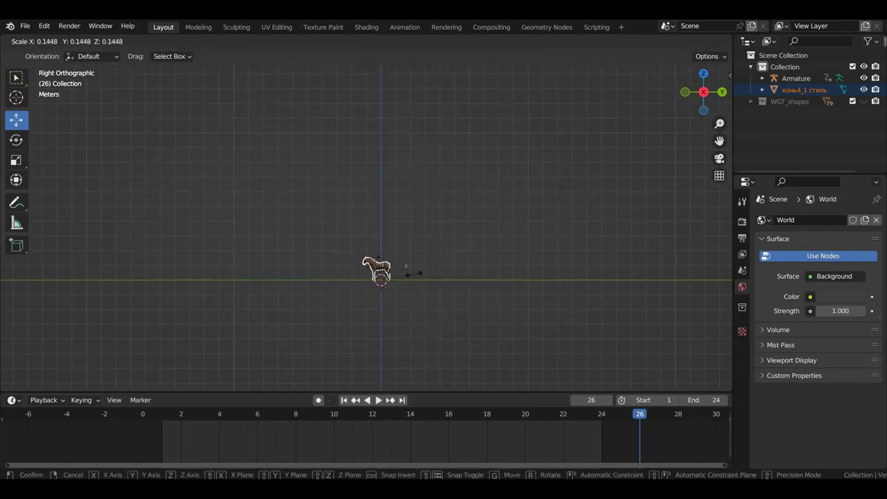
pyautogui.click(409, 273)
pyautogui.scroll(2, 416, 291)
pyautogui.scroll(3, 435, 303)
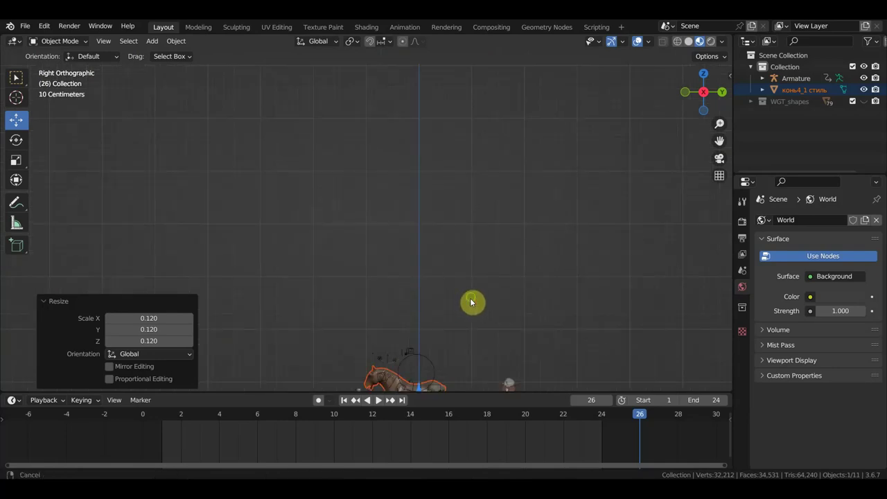
pyautogui.keyDown('shift'); pyautogui.moveTo(472, 303); pyautogui.dragTo(446, 164, button='middle'); pyautogui.keyUp('shift')
pyautogui.scroll(4, 458, 207)
pyautogui.keyDown('shift'); pyautogui.moveTo(471, 252); pyautogui.dragTo(451, 180, button='middle'); pyautogui.keyUp('shift')
pyautogui.scroll(2, 465, 201)
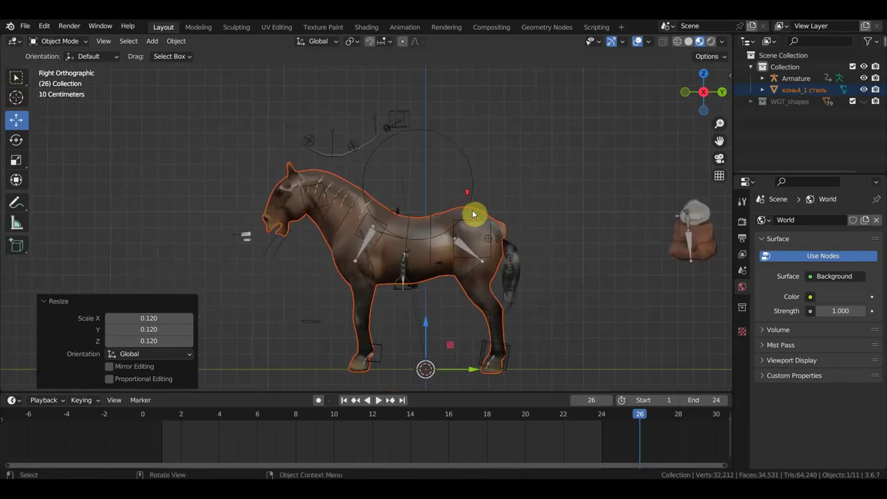
pyautogui.keyDown('shift'); pyautogui.moveTo(476, 214); pyautogui.dragTo(452, 168, button='middle'); pyautogui.keyUp('shift')
# Fine-tune the horse's scale by 0.92 and then 1.014 so it fits the armature
pyautogui.press('s')
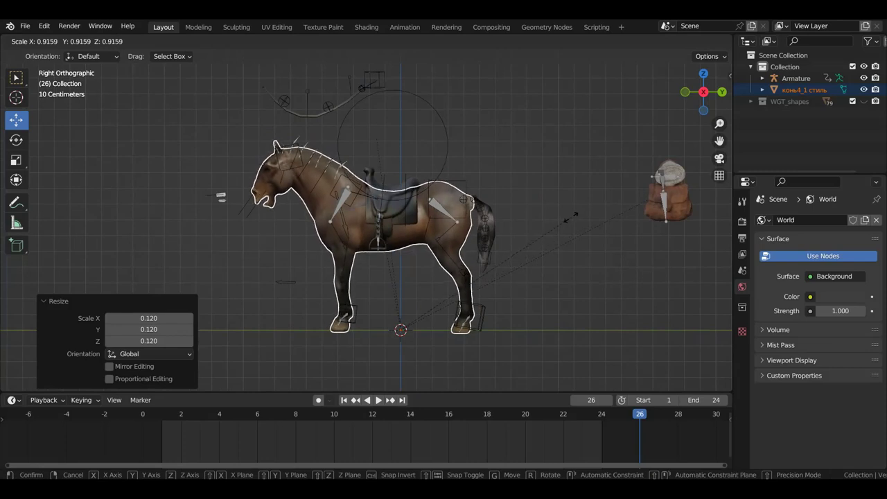
pyautogui.click(573, 223)
pyautogui.scroll(1, 483, 333)
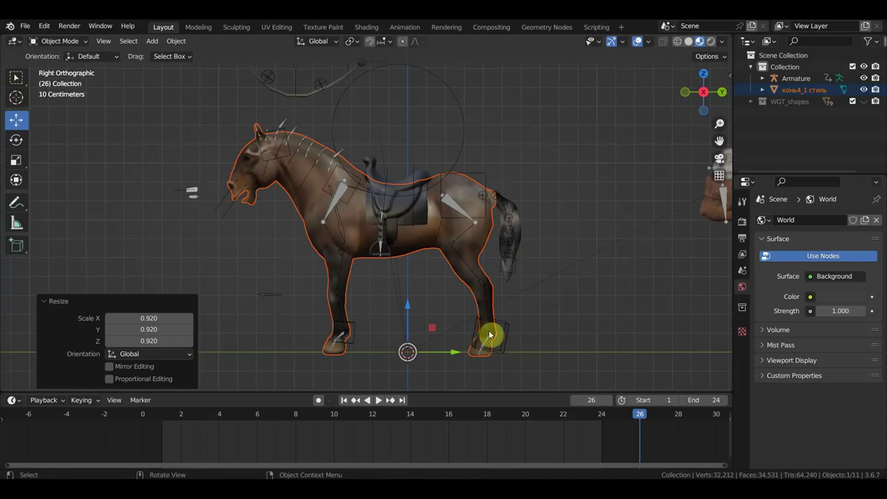
pyautogui.press('s')
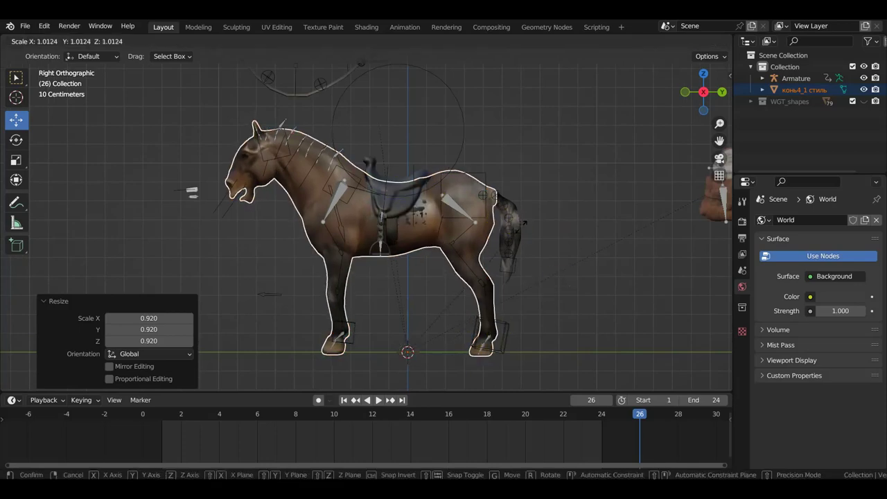
pyautogui.click(523, 231)
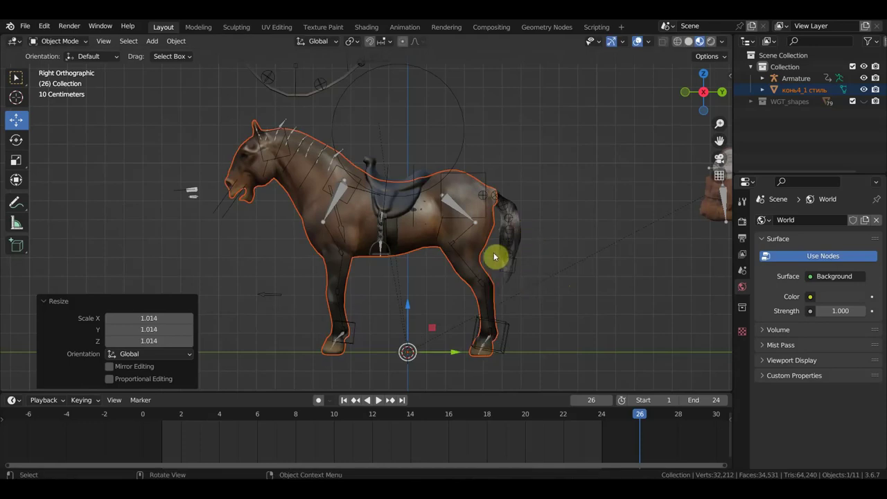
# Select the horse's armature and zoom in on it
pyautogui.click(508, 210)
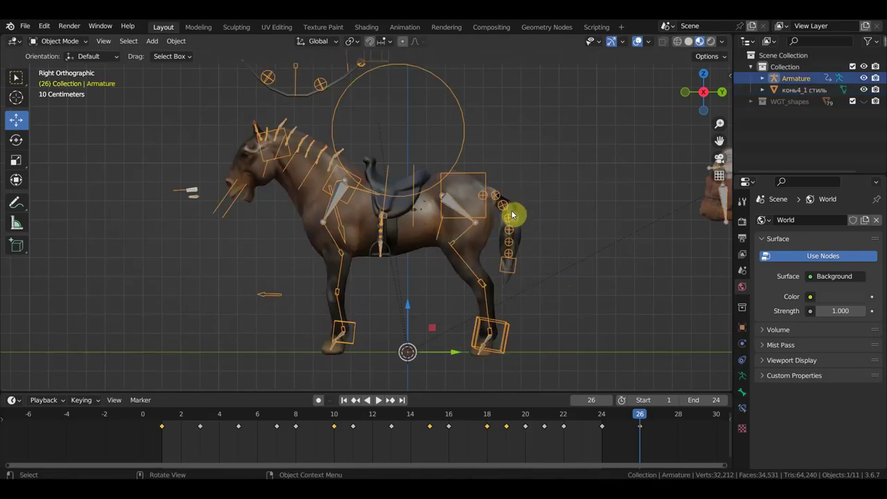
pyautogui.scroll(1, 478, 155)
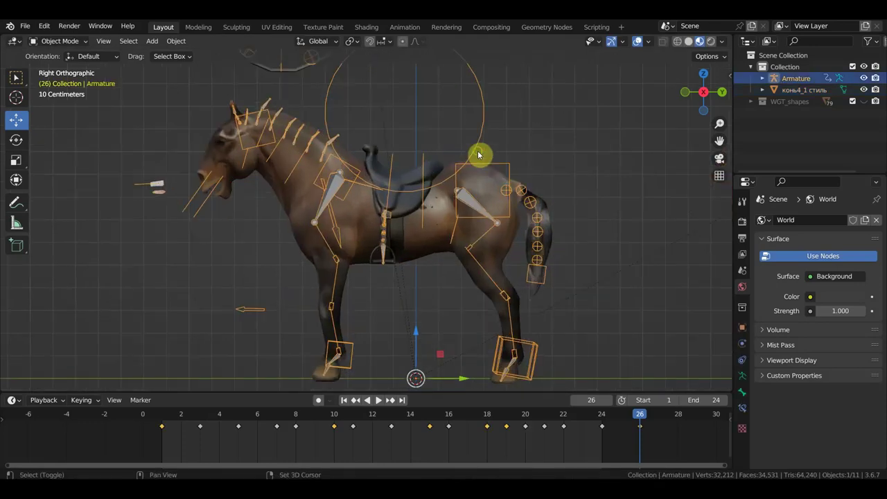
pyautogui.scroll(2, 482, 159)
pyautogui.scroll(1, 492, 177)
pyautogui.scroll(1, 503, 182)
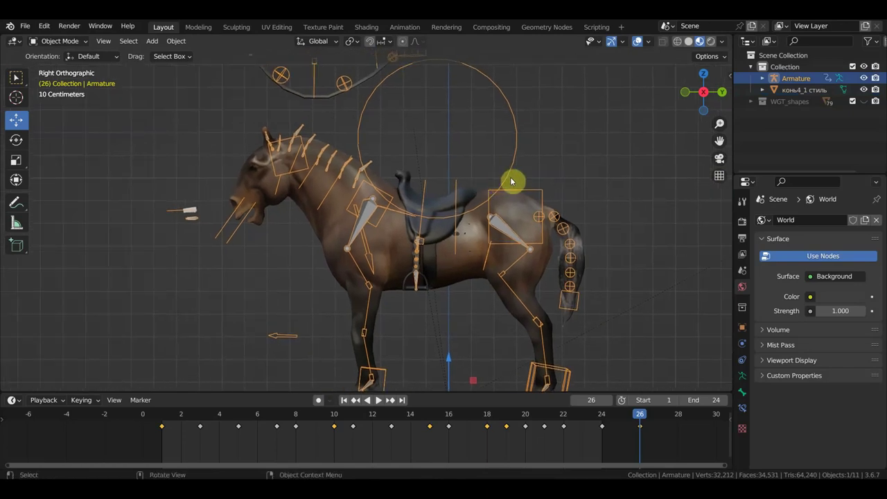
pyautogui.scroll(1, 451, 196)
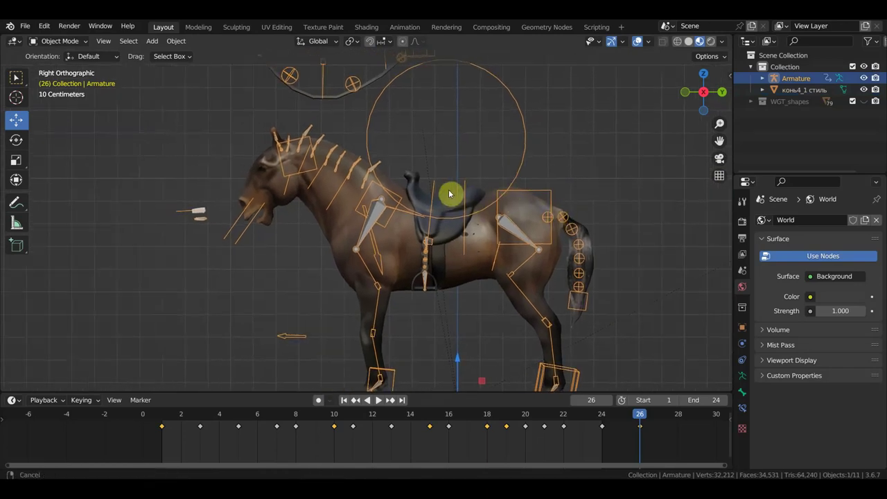
pyautogui.scroll(1, 476, 192)
pyautogui.scroll(1, 350, 215)
pyautogui.scroll(-1, 240, 226)
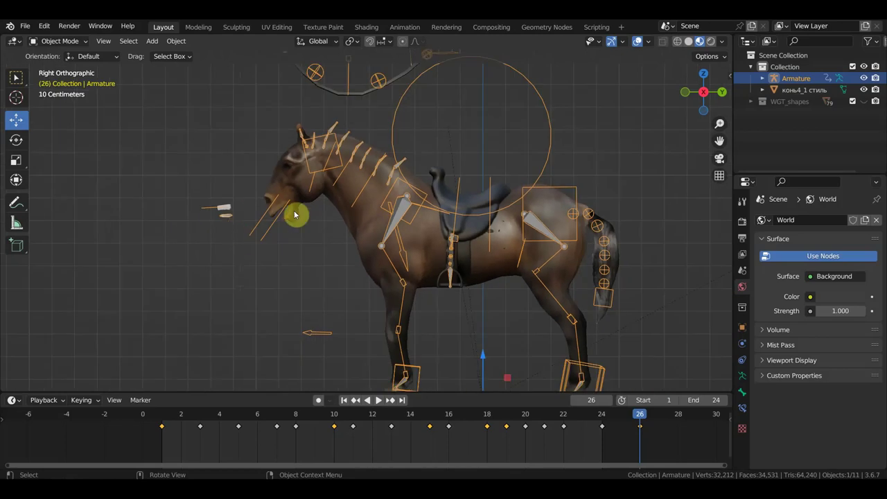
pyautogui.scroll(-1, 263, 221)
pyautogui.scroll(-1, 240, 233)
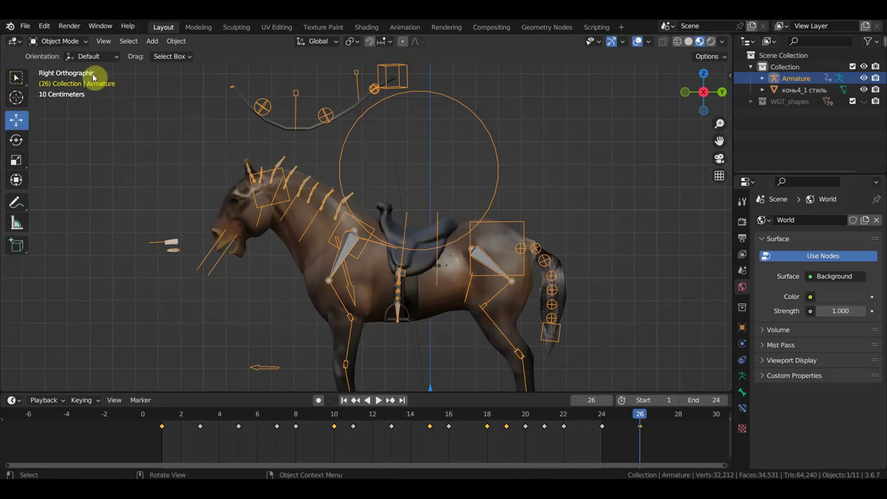
# Put the armature in Edit Mode with all bones deselected
pyautogui.click(68, 41)
pyautogui.click(70, 67)
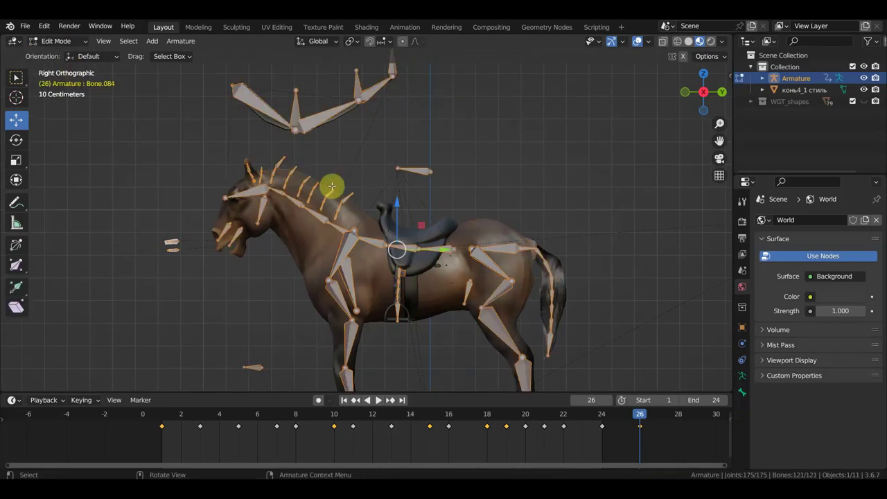
pyautogui.hotkey('alt', 'a')
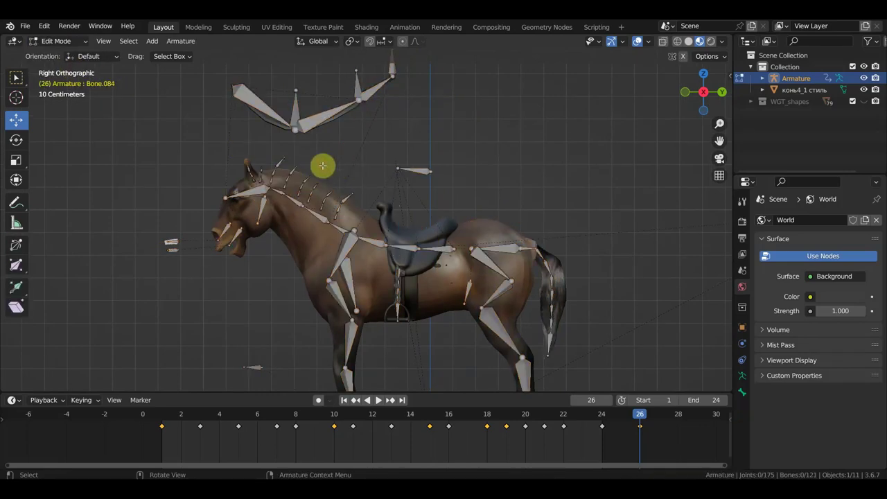
# Circle-select the row of mane bones along the neck
pyautogui.press('c')
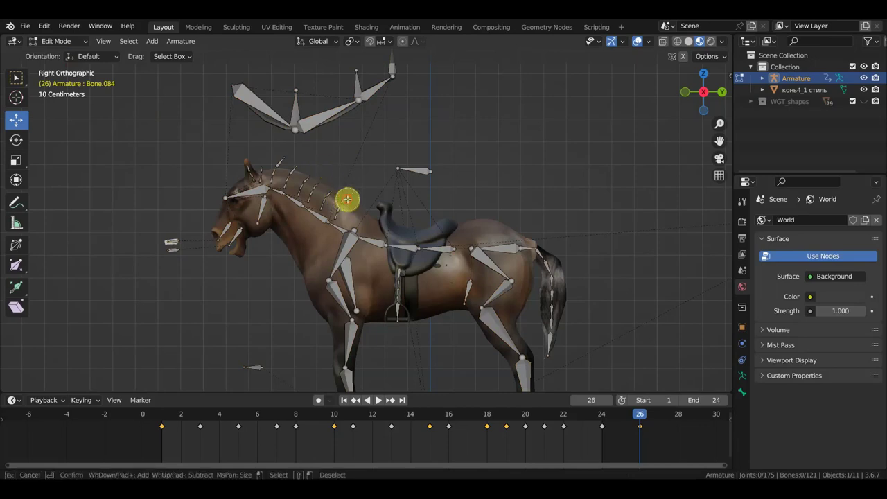
pyautogui.moveTo(347, 200)
pyautogui.mouseDown()
pyautogui.moveTo(339, 208)
pyautogui.moveTo(276, 167)
pyautogui.moveTo(301, 183)
pyautogui.moveTo(196, 143)
pyautogui.moveTo(215, 149)
pyautogui.mouseUp()
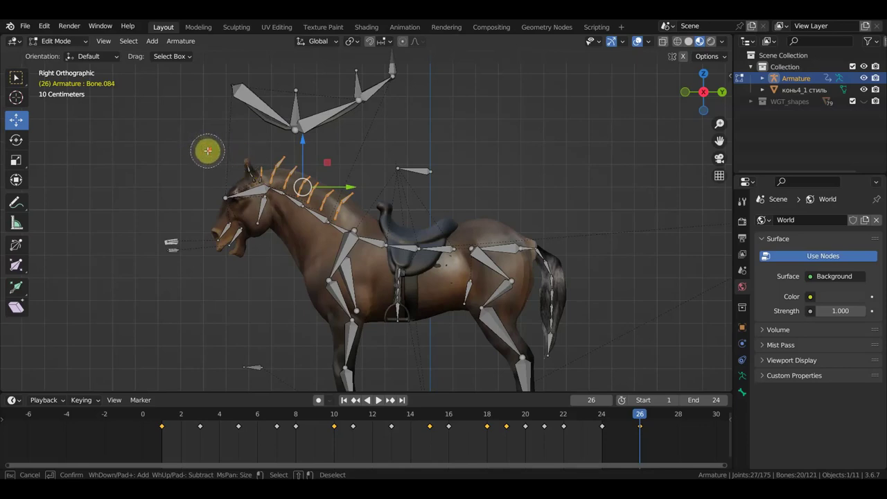
pyautogui.scroll(-2, 208, 150)
pyautogui.scroll(-4, 208, 151)
pyautogui.scroll(4, 208, 152)
pyautogui.scroll(2, 209, 152)
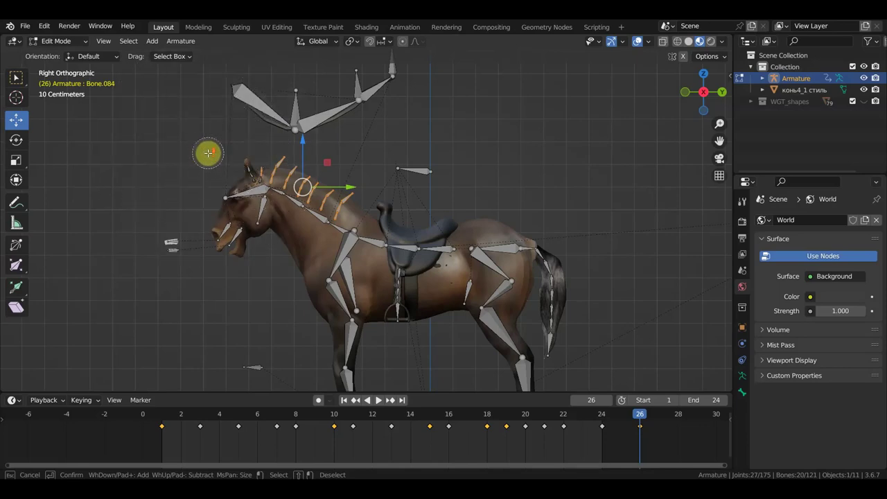
pyautogui.scroll(-2, 208, 153)
pyautogui.scroll(2, 208, 153)
pyautogui.scroll(-4, 207, 157)
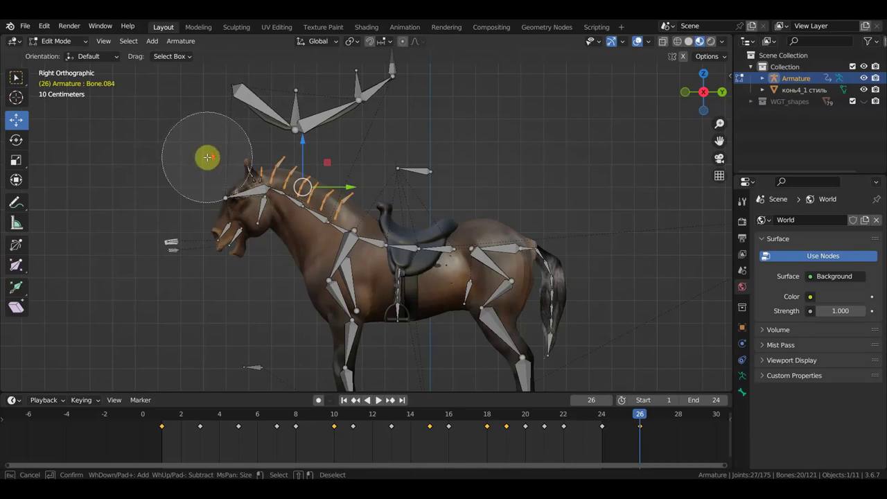
pyautogui.scroll(-2, 207, 158)
pyautogui.scroll(4, 204, 151)
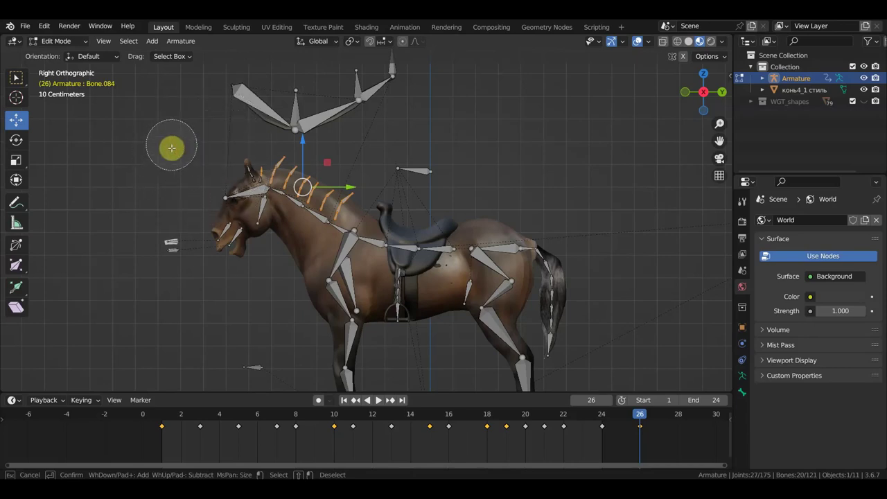
pyautogui.moveTo(248, 99); pyautogui.dragTo(291, 104)
pyautogui.press('Escape')
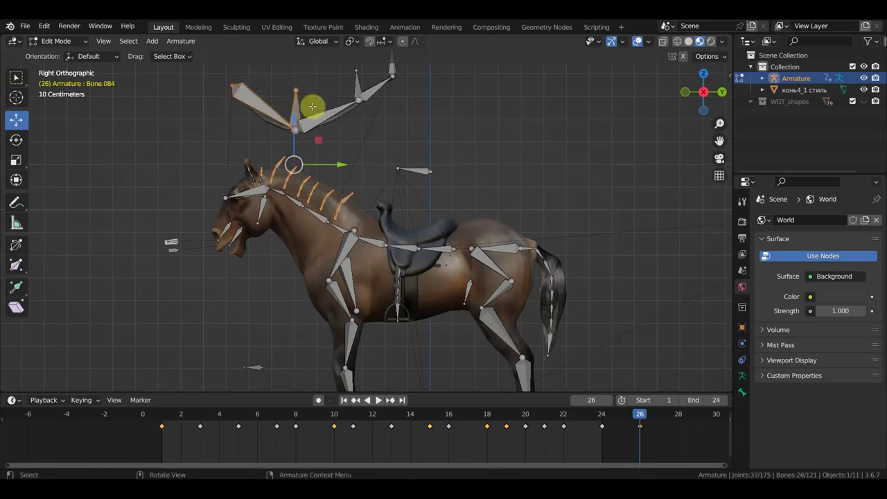
# Drop the extra bones above the neck from the selection and delete the 20 mane bones
pyautogui.press('c')
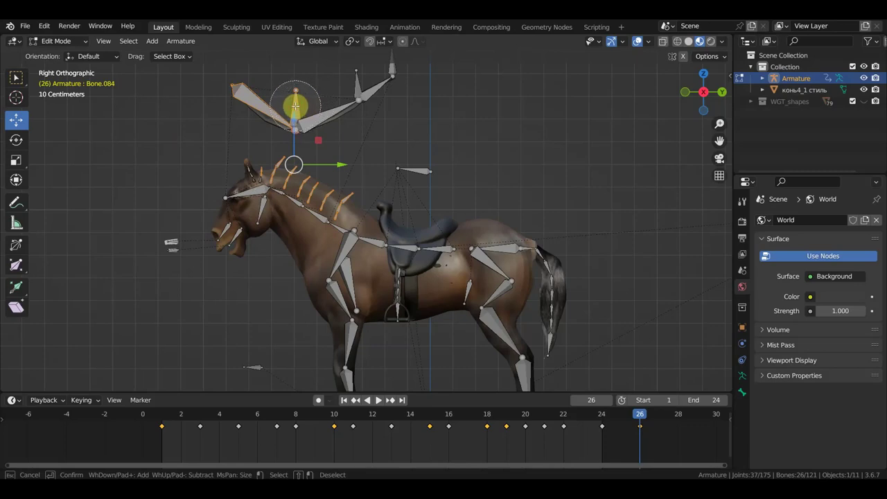
pyautogui.moveTo(296, 106); pyautogui.dragTo(238, 91, button='middle')
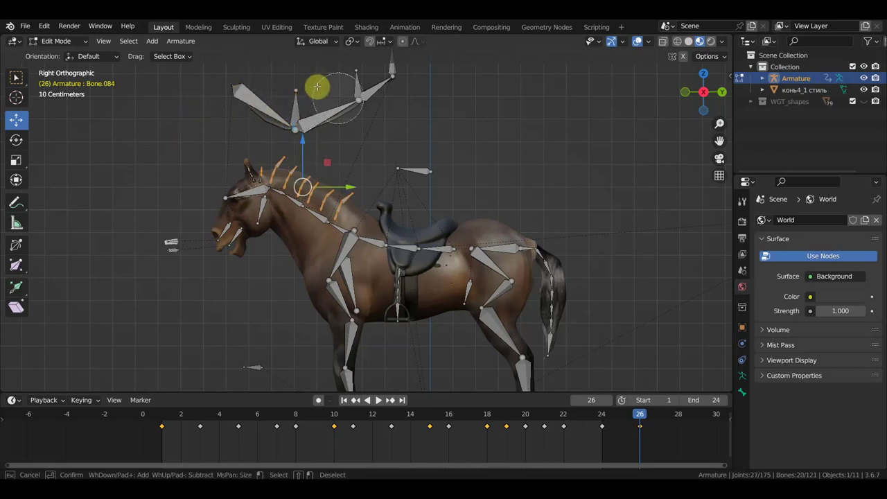
pyautogui.press('Escape')
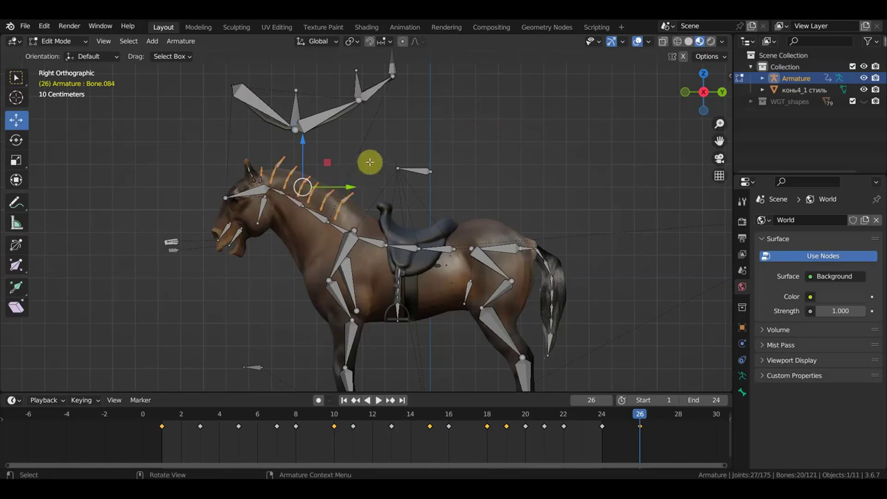
pyautogui.press('x')
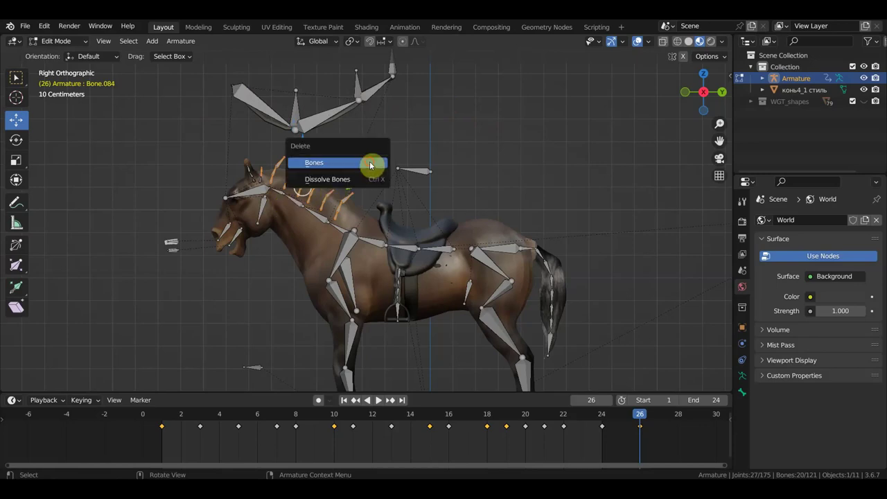
pyautogui.click(371, 165)
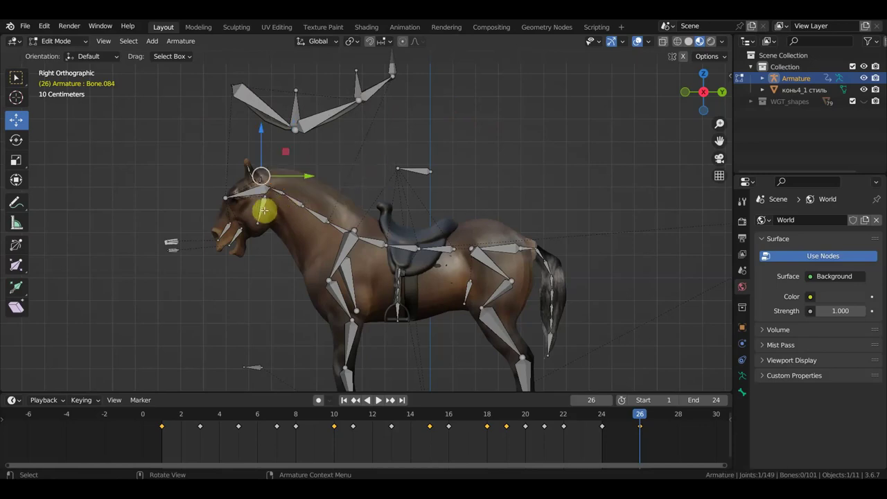
# Select the small bones behind the horse's eye in armature Edit Mode
pyautogui.keyDown('shift'); pyautogui.click(262, 207); pyautogui.keyUp('shift')
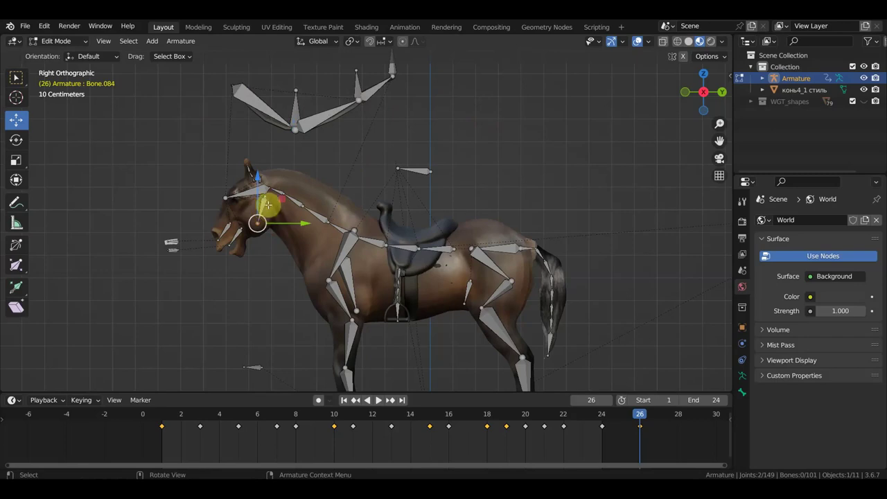
pyautogui.moveTo(275, 244); pyautogui.dragTo(258, 195)
pyautogui.scroll(3, 263, 196)
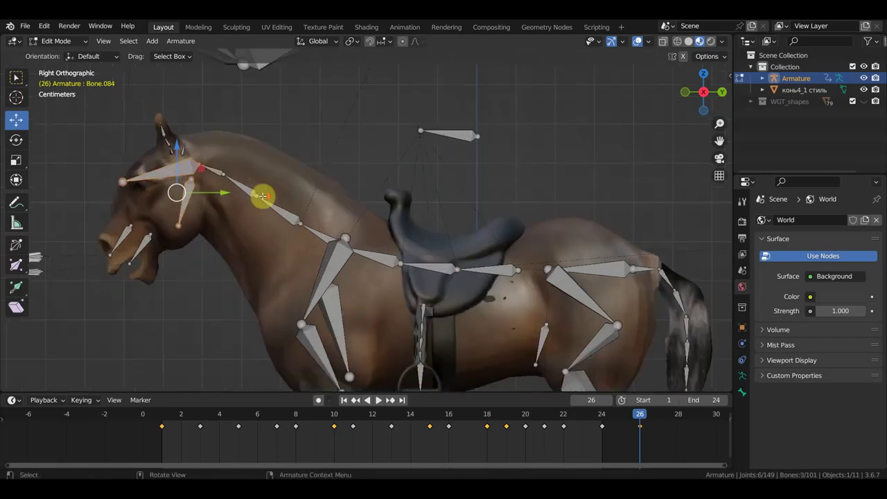
pyautogui.keyDown('shift'); pyautogui.moveTo(230, 201); pyautogui.dragTo(283, 194, button='middle'); pyautogui.keyUp('shift')
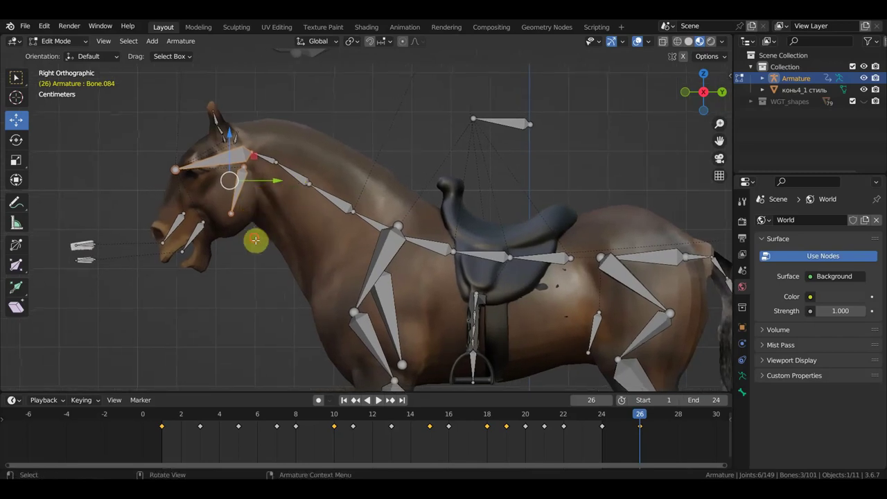
pyautogui.moveTo(254, 237); pyautogui.dragTo(227, 180)
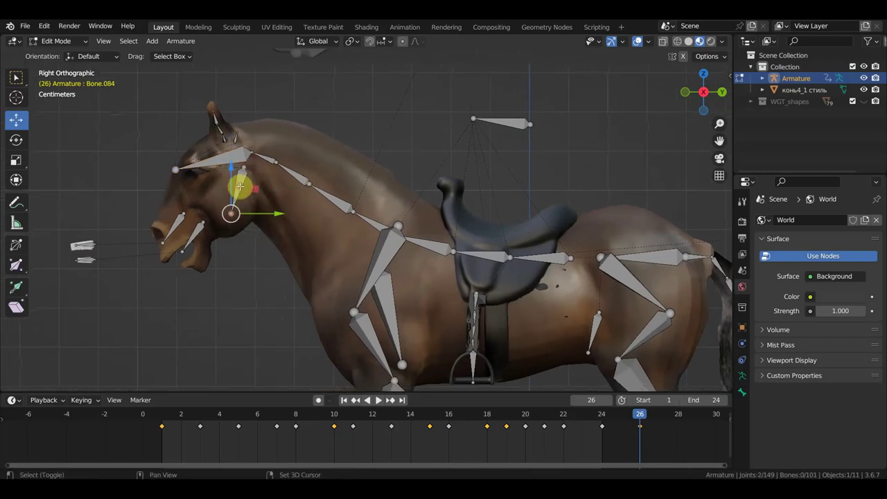
pyautogui.moveTo(239, 186); pyautogui.dragTo(299, 192, button='middle')
pyautogui.click(248, 181)
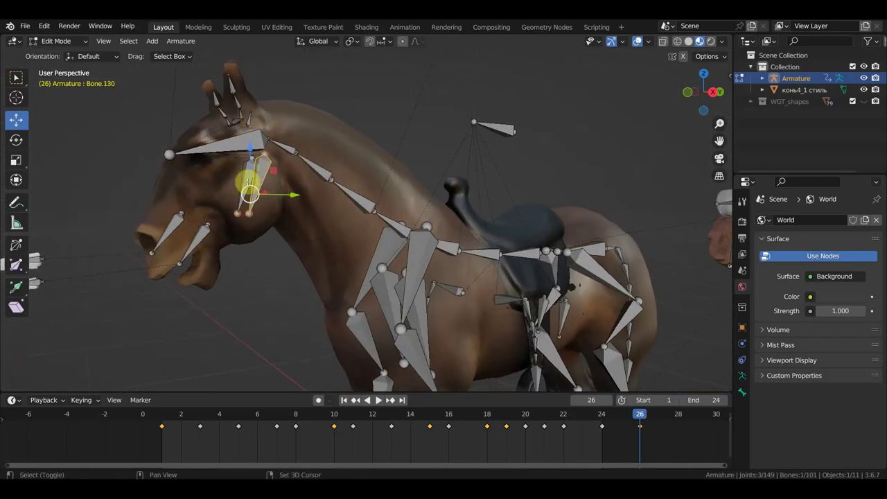
# In Right Orthographic view, lower Bone.130 and Bone.131 by 0.00825 m and 0.017678 m
pyautogui.press('KP_3')
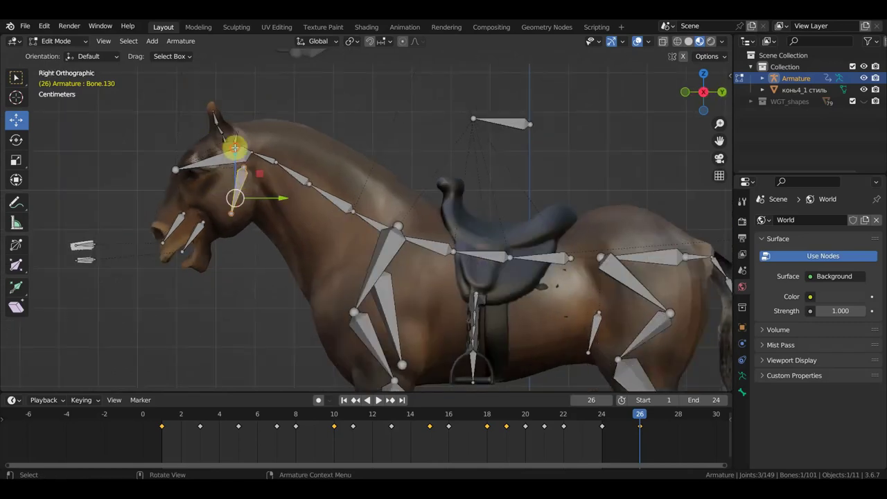
pyautogui.moveTo(234, 144); pyautogui.dragTo(239, 153)
pyautogui.moveTo(266, 143); pyautogui.dragTo(331, 137, button='middle')
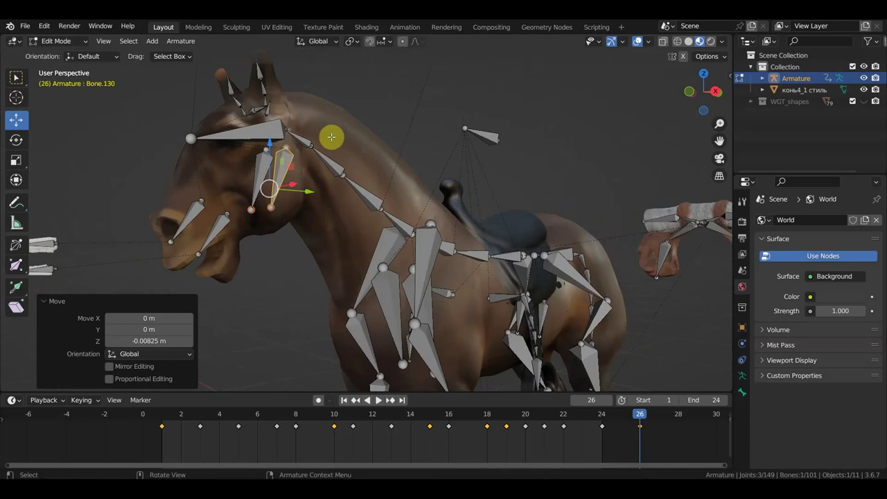
pyautogui.click(331, 138)
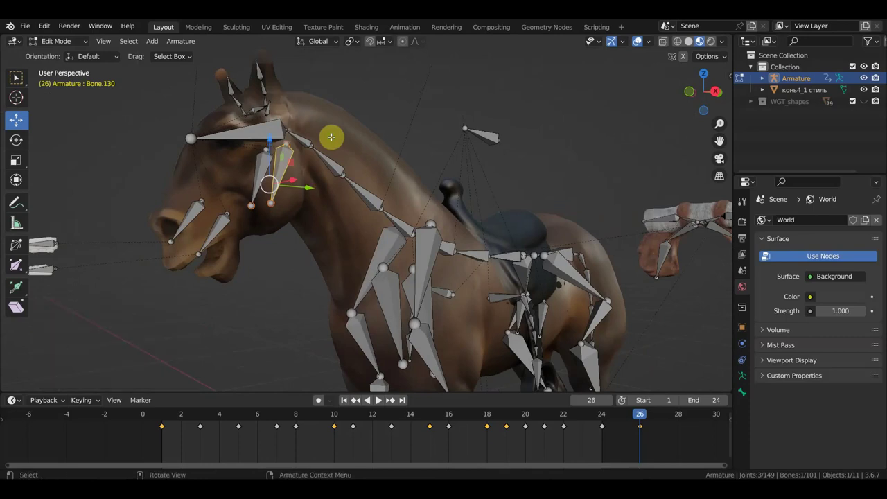
pyautogui.keyDown('shift'); pyautogui.click(261, 164); pyautogui.keyUp('shift')
pyautogui.press('KP_3')
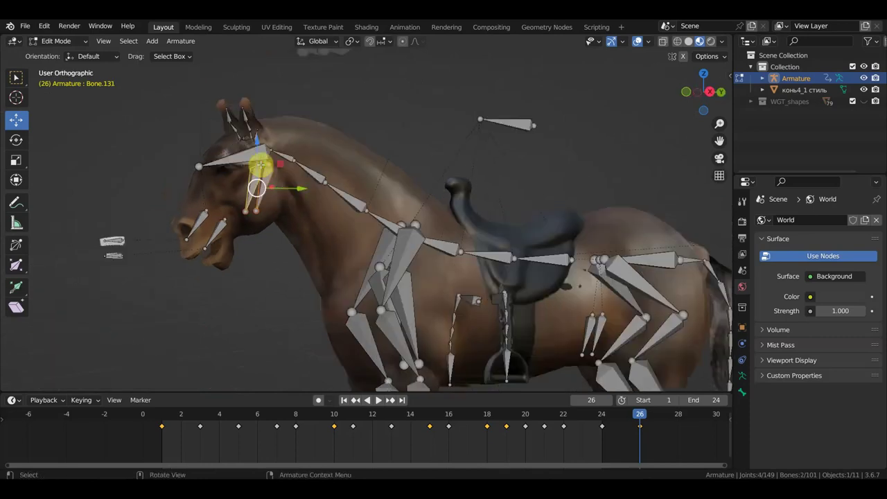
pyautogui.moveTo(236, 144); pyautogui.dragTo(236, 152)
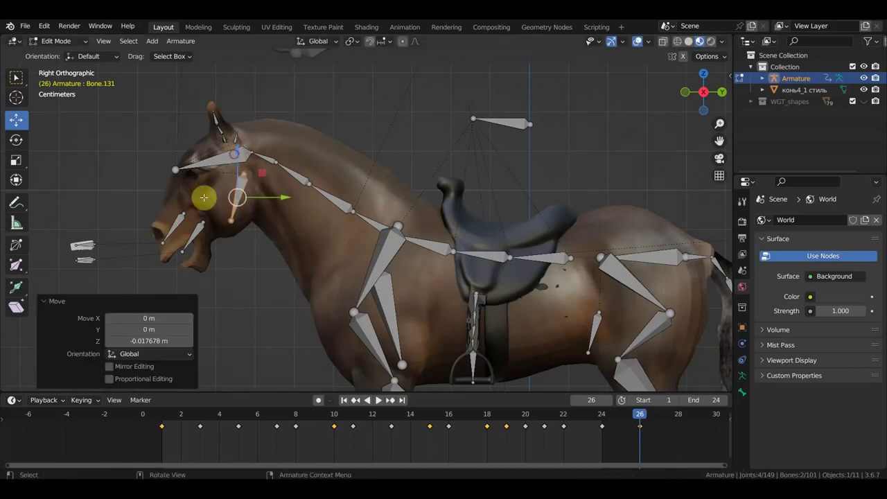
pyautogui.keyDown('shift'); pyautogui.click(187, 229); pyautogui.keyUp('shift')
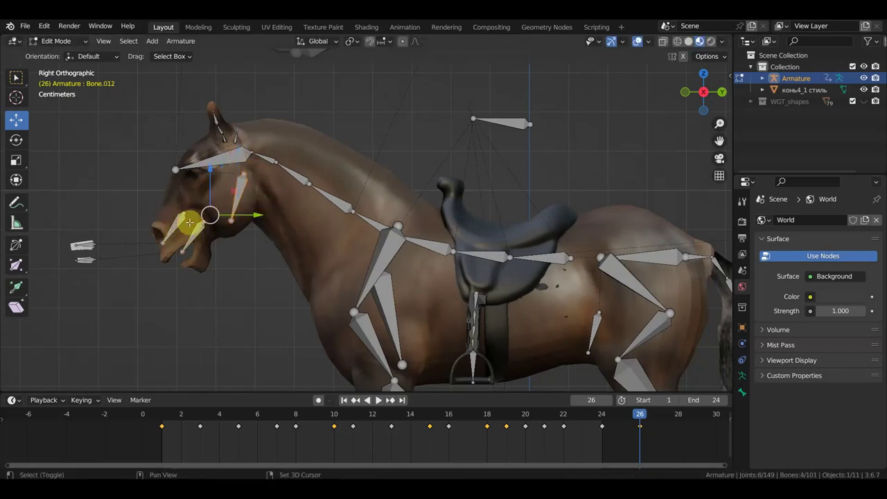
# Move the lower jaw bone Bone.011 down toward the horse's open mouth
pyautogui.moveTo(209, 174); pyautogui.dragTo(222, 194)
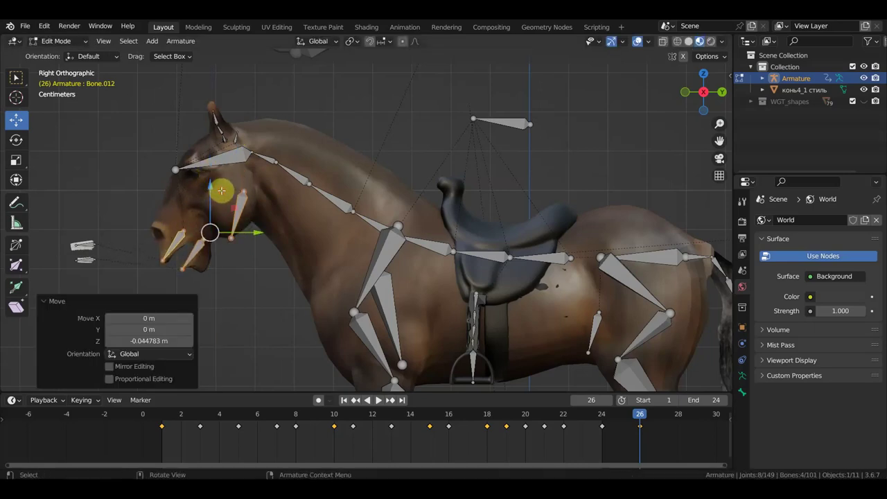
pyautogui.click(264, 257)
pyautogui.moveTo(266, 262)
pyautogui.mouseDown()
pyautogui.moveTo(221, 183)
pyautogui.moveTo(240, 159)
pyautogui.mouseUp()
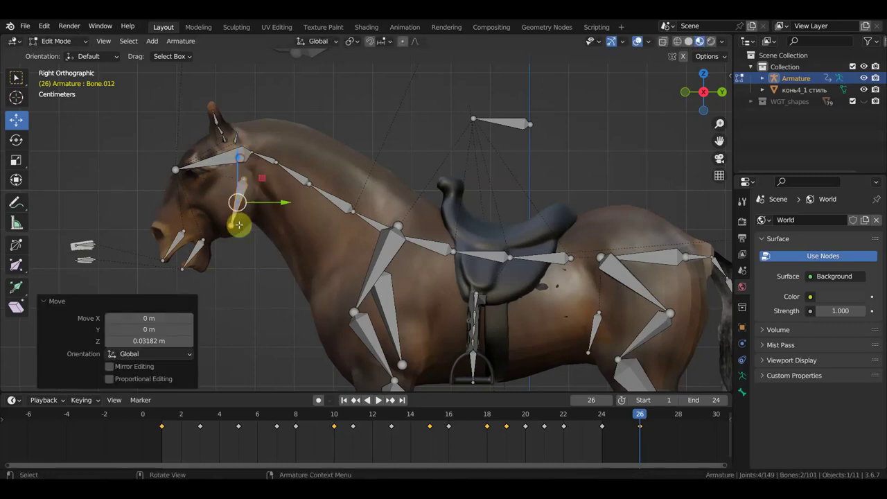
pyautogui.click(198, 247)
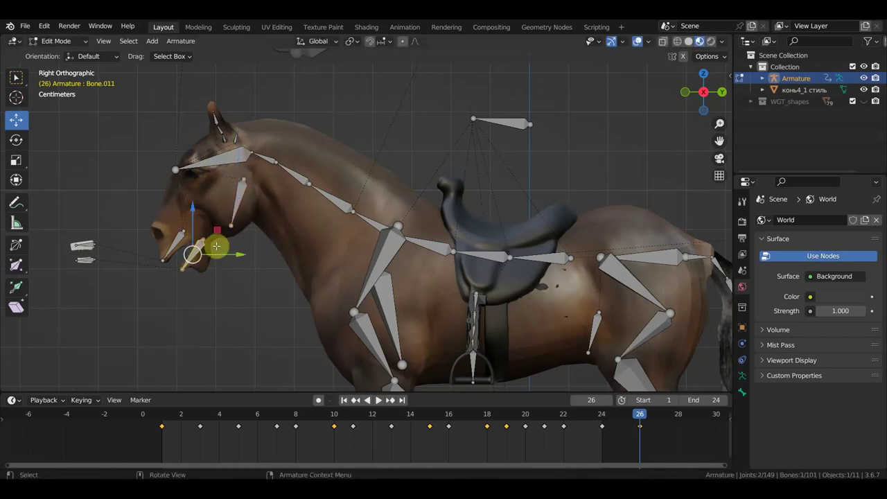
pyautogui.press('g')
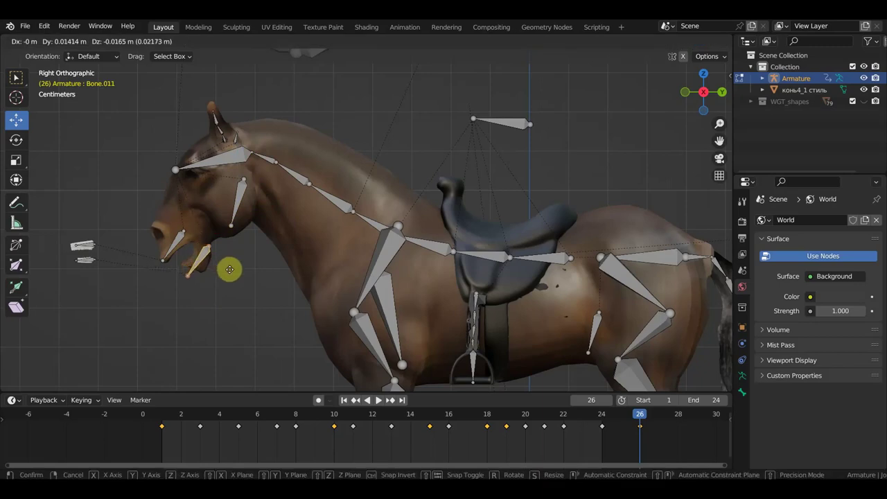
pyautogui.click(229, 263)
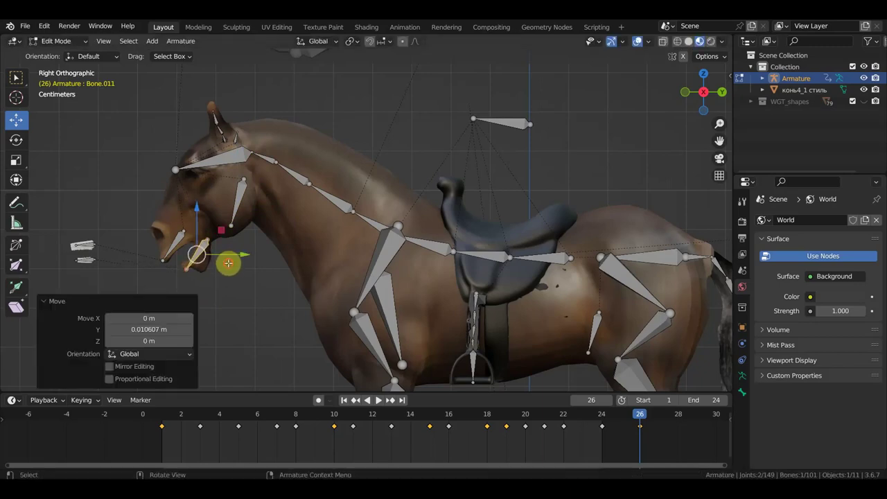
# Move jaw bone Bone.012 onto the muzzle, then zoom out to the whole horse
pyautogui.keyDown('shift'); pyautogui.moveTo(222, 242); pyautogui.dragTo(273, 226, button='middle'); pyautogui.keyUp('shift')
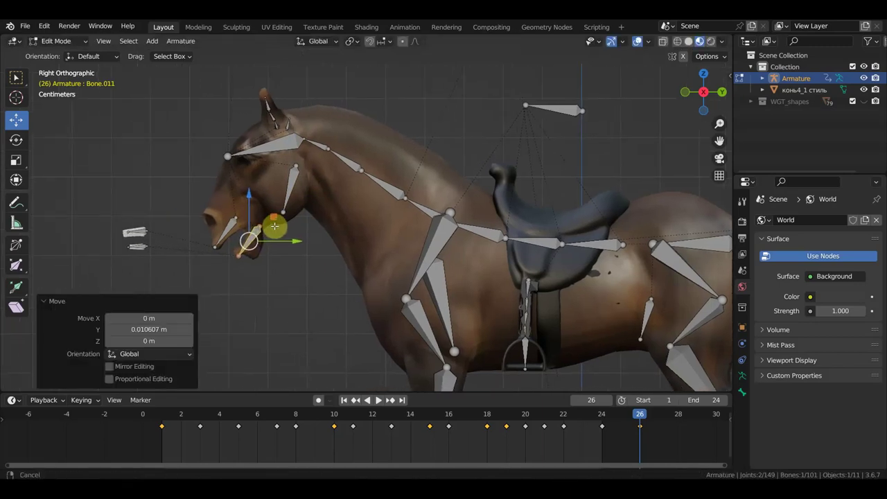
pyautogui.click(238, 218)
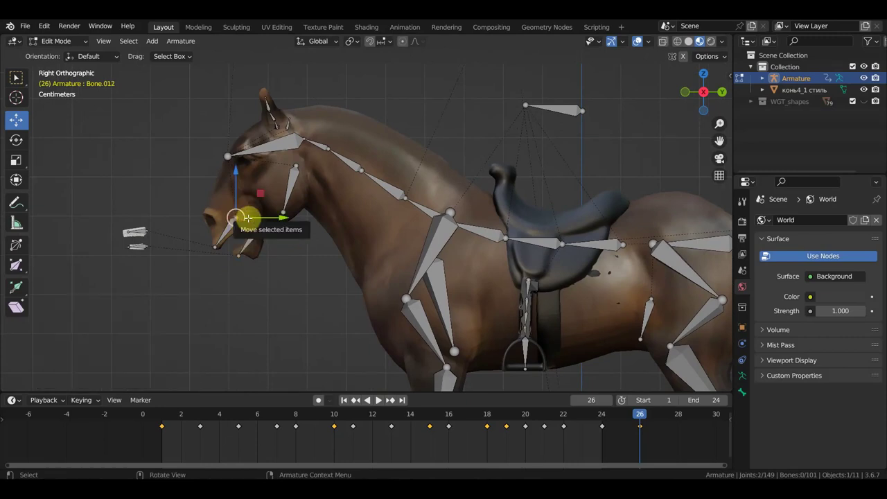
pyautogui.moveTo(247, 218); pyautogui.dragTo(264, 220)
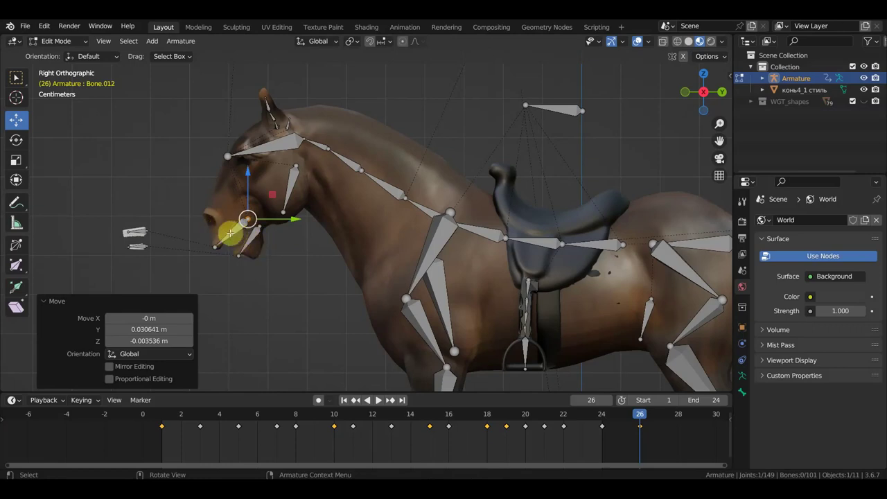
pyautogui.click(231, 231)
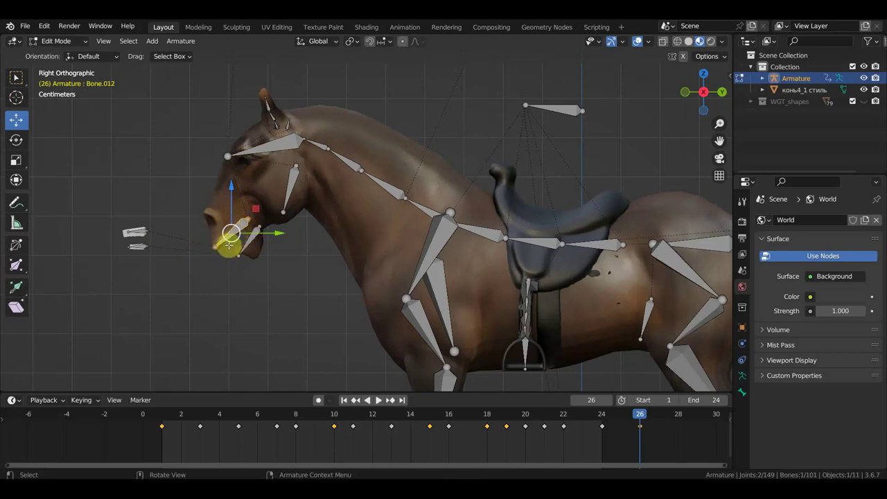
pyautogui.scroll(-1, 254, 271)
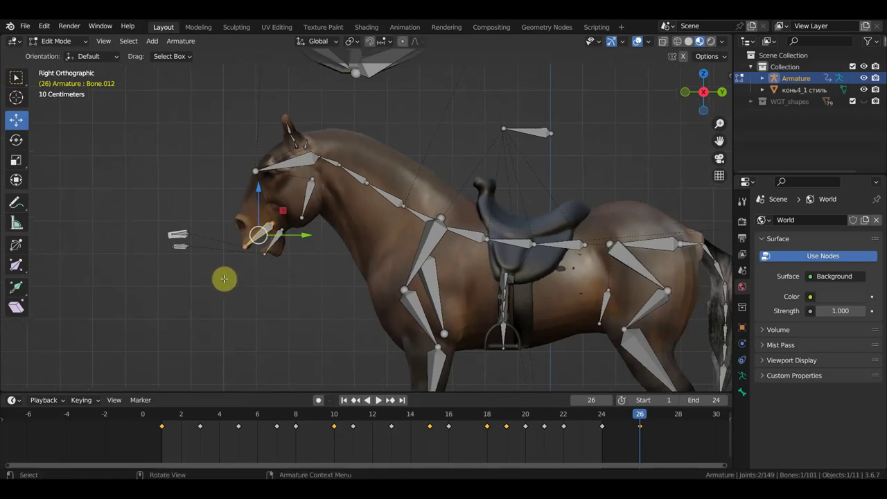
pyautogui.scroll(-2, 272, 269)
pyautogui.keyDown('shift'); pyautogui.moveTo(278, 269); pyautogui.dragTo(204, 257, button='middle'); pyautogui.keyUp('shift')
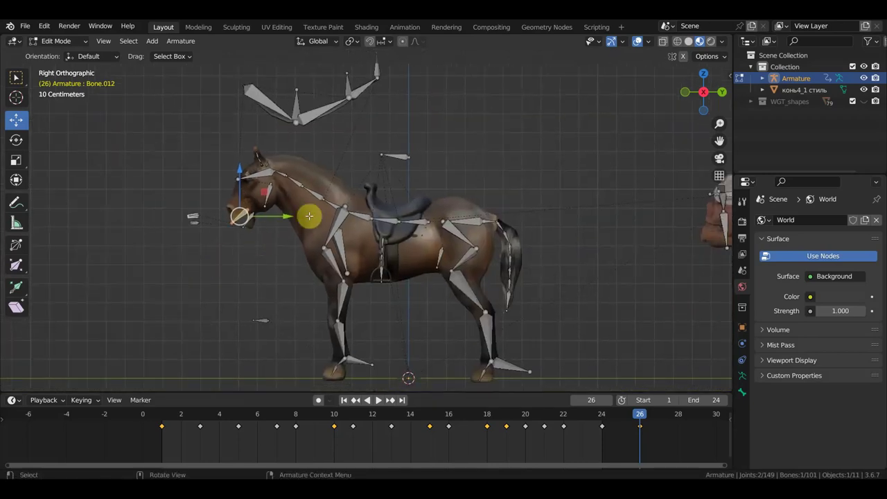
# In Object Mode, parent the horse mesh to the armature With Automatic Weights
pyautogui.click(59, 41)
pyautogui.click(66, 52)
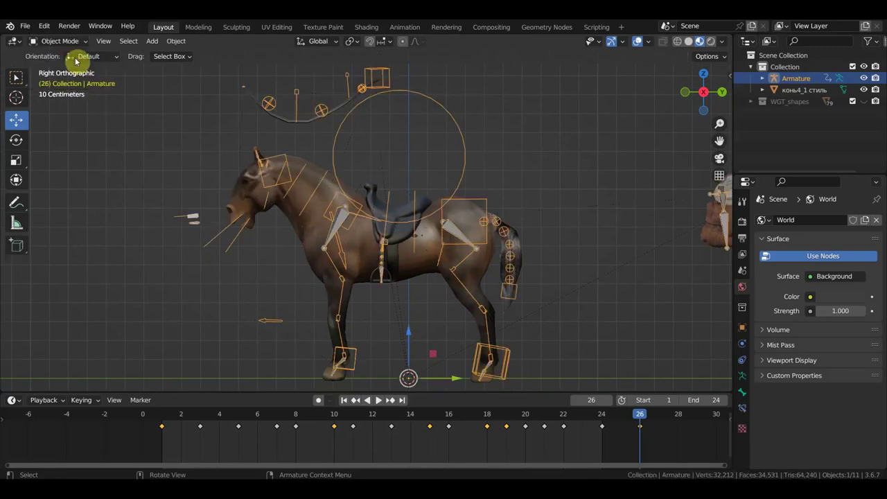
pyautogui.click(316, 178)
pyautogui.keyDown('shift'); pyautogui.click(341, 126); pyautogui.keyUp('shift')
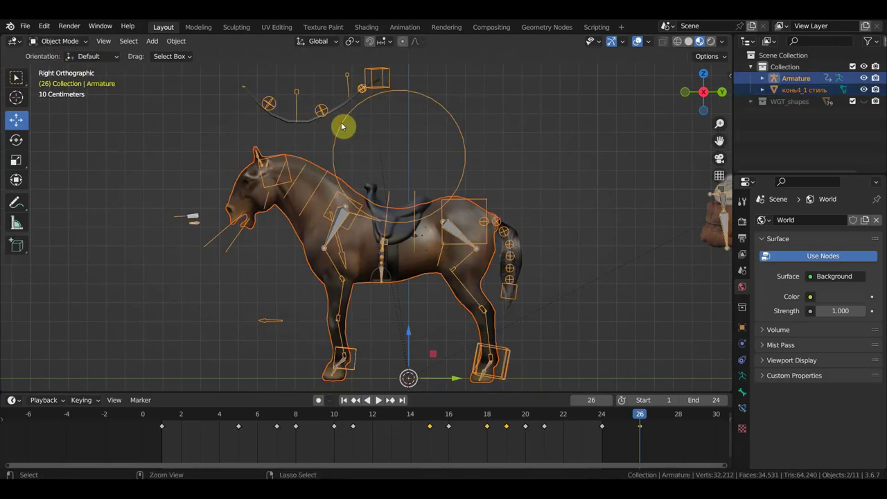
pyautogui.hotkey('ctrl', 'p')
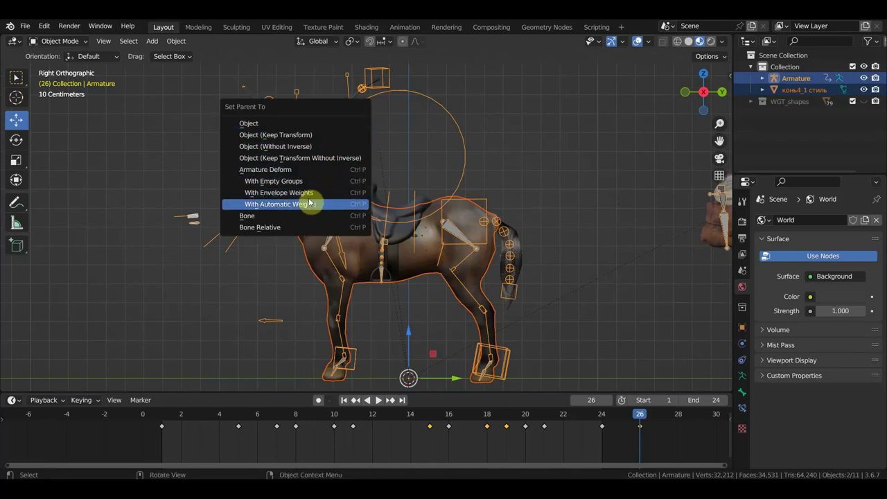
pyautogui.click(307, 204)
# Play the gallop with overlays hidden, then stop and restore overlays in right side view
pyautogui.press('space')
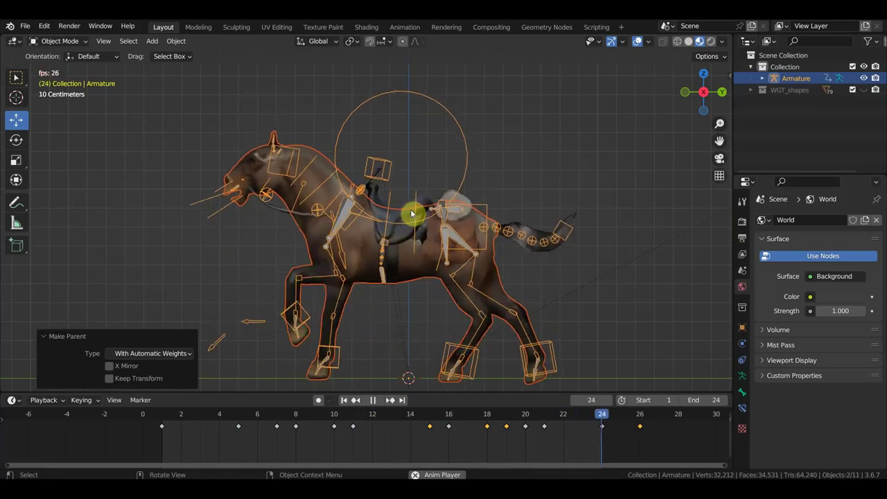
pyautogui.click(637, 42)
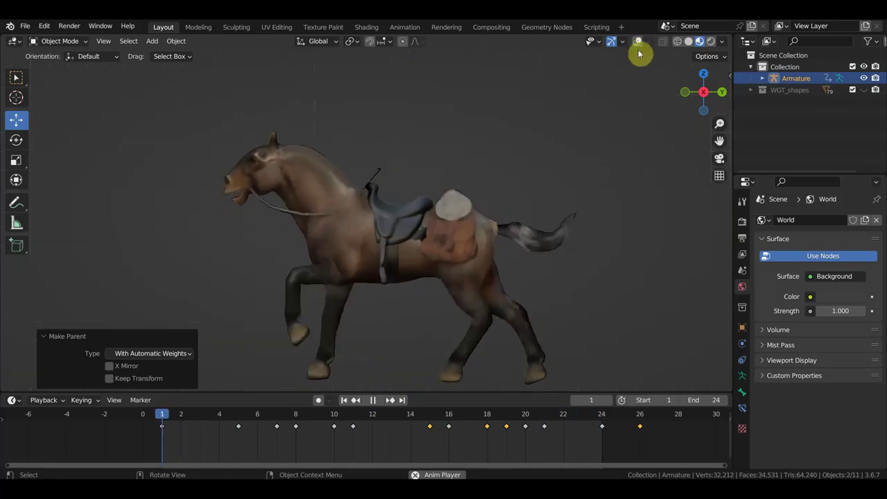
pyautogui.moveTo(640, 52)
pyautogui.mouseDown(button='middle')
pyautogui.moveTo(562, 183)
pyautogui.moveTo(518, 182)
pyautogui.mouseUp(button='middle')
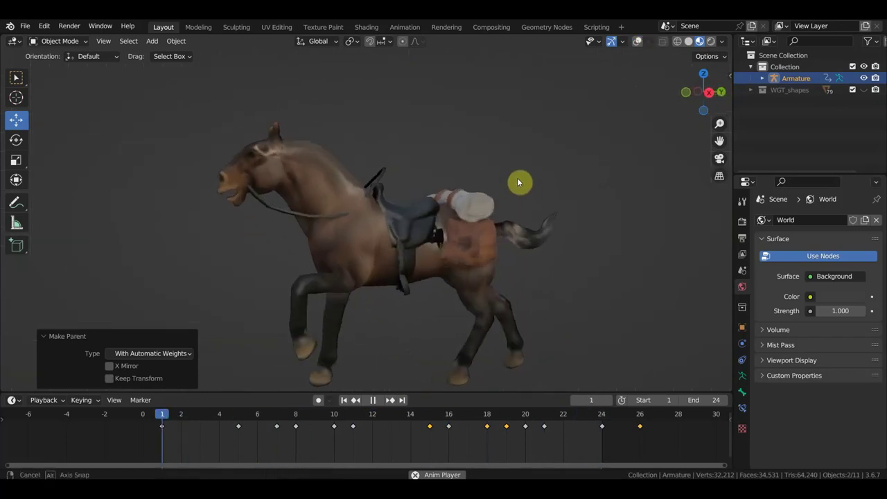
pyautogui.press('space')
pyautogui.hotkey('shift', 'alt', 'z')
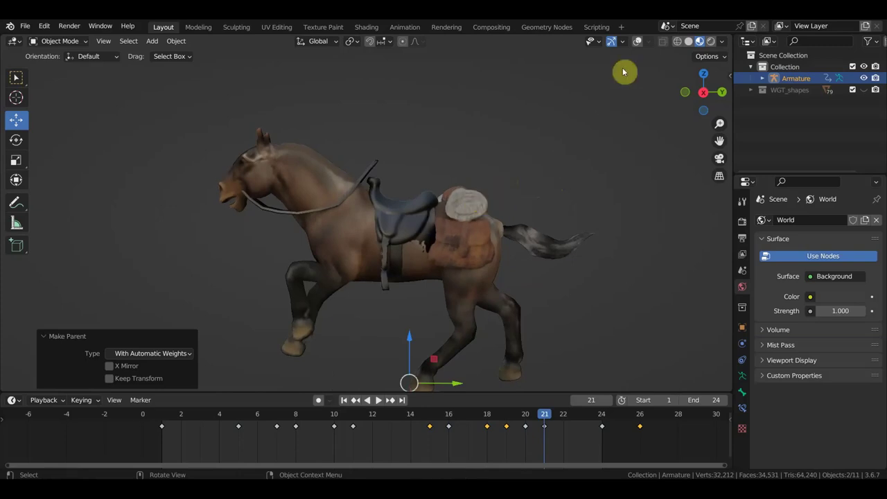
pyautogui.click(637, 42)
pyautogui.press('KP_3')
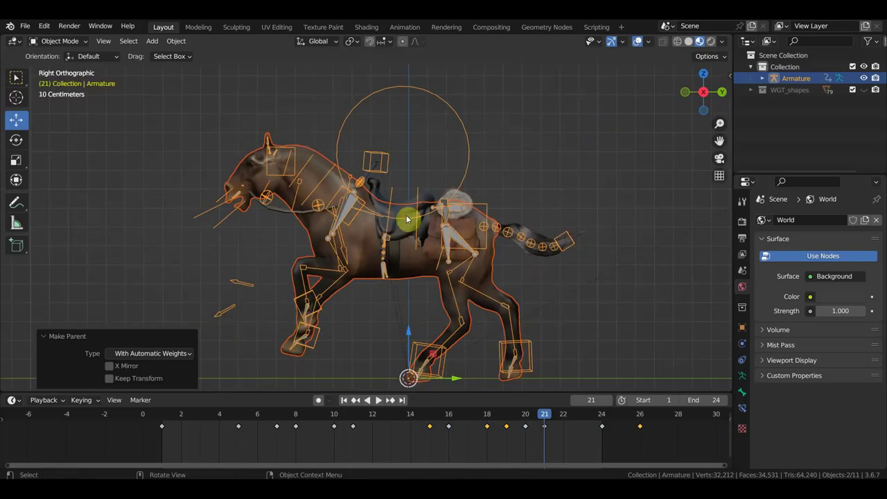
# Select the saddle mesh and orbit around the saddled horse
pyautogui.click(408, 219)
pyautogui.scroll(3, 407, 222)
pyautogui.moveTo(407, 222)
pyautogui.mouseDown(button='middle')
pyautogui.moveTo(318, 278)
pyautogui.moveTo(361, 243)
pyautogui.mouseUp(button='middle')
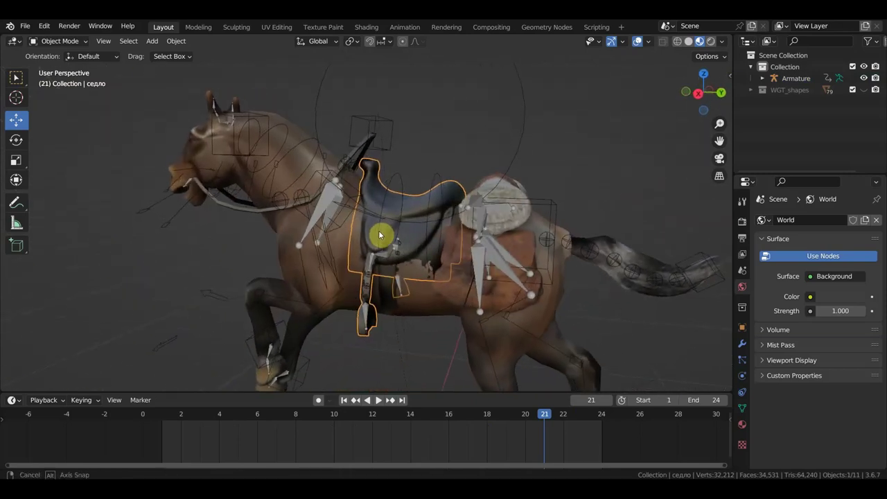
# Widen the saddle to 1.087 along X and raise it 0.018118 m onto the back
pyautogui.moveTo(310, 268); pyautogui.dragTo(298, 275, button='middle')
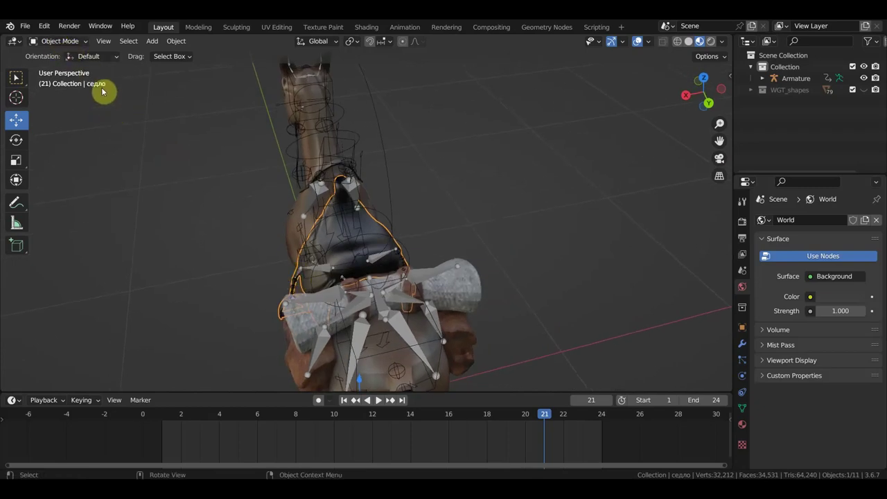
pyautogui.press('KP_7')
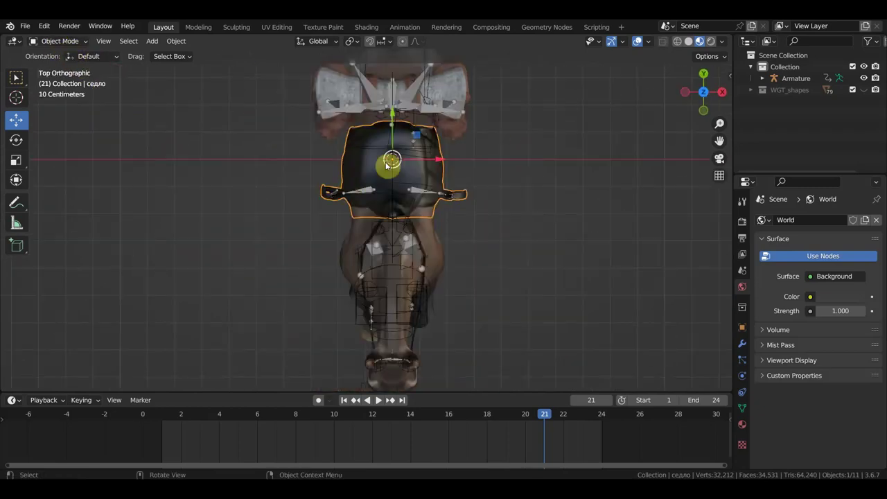
pyautogui.click(16, 180)
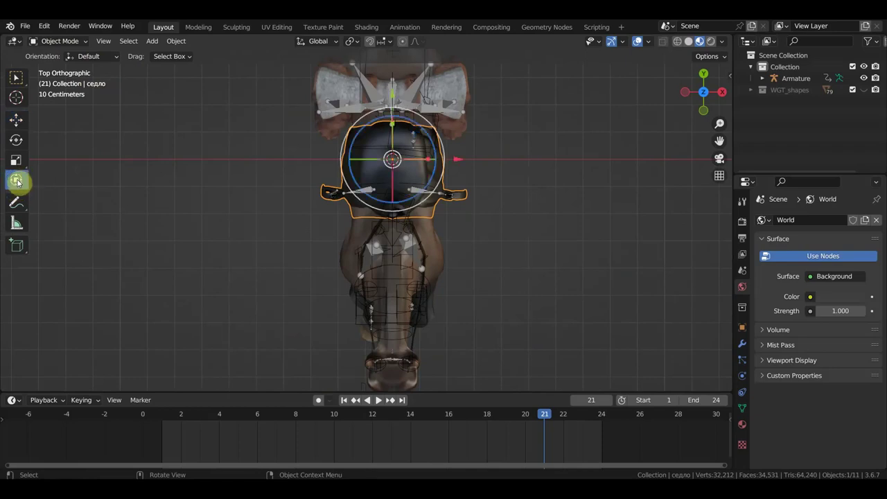
pyautogui.moveTo(434, 163); pyautogui.dragTo(442, 155)
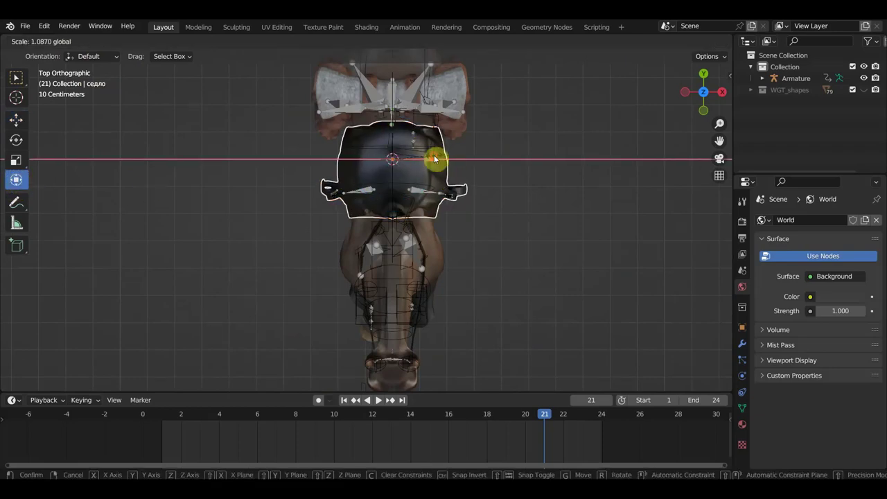
pyautogui.moveTo(435, 160); pyautogui.dragTo(362, 68, button='middle')
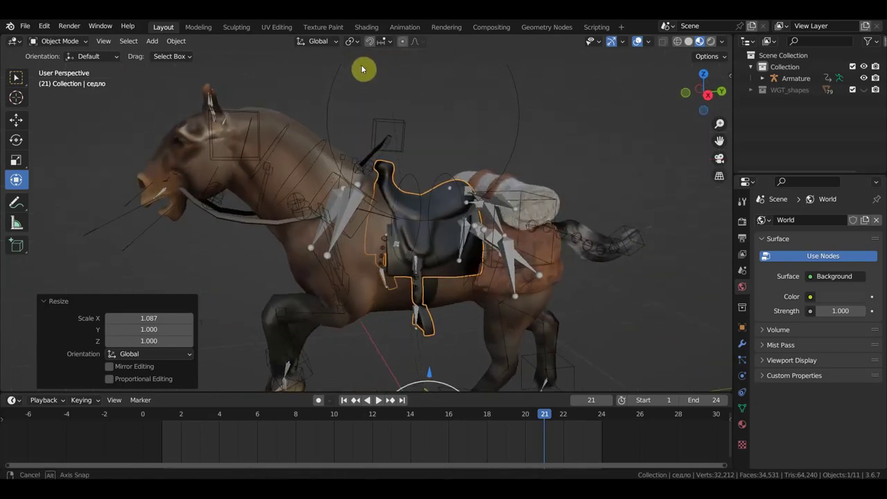
pyautogui.moveTo(429, 195); pyautogui.dragTo(399, 212, button='middle')
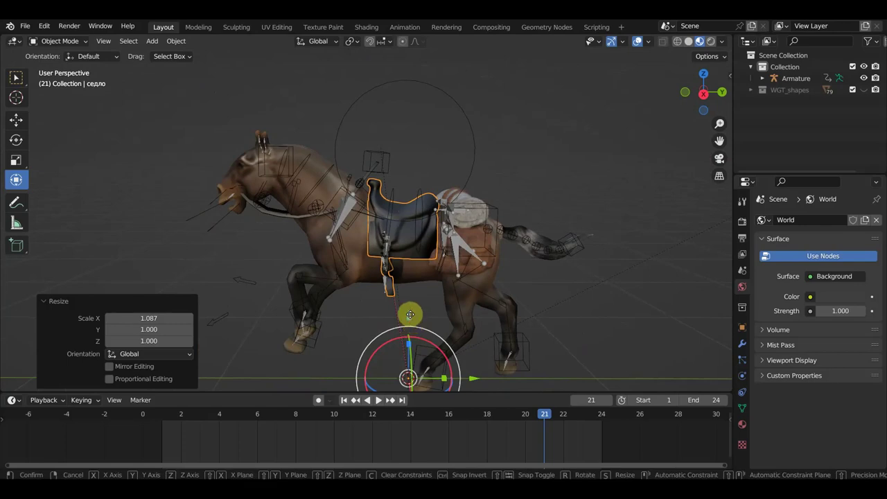
pyautogui.moveTo(410, 313); pyautogui.dragTo(410, 312)
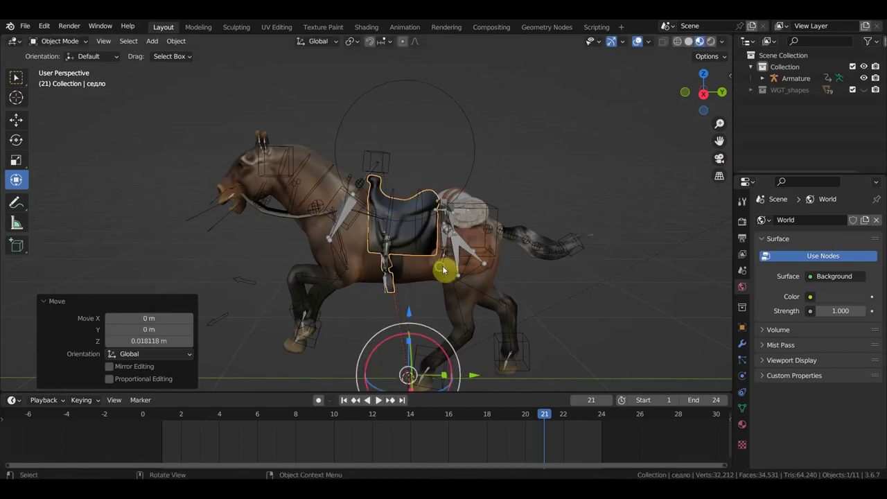
pyautogui.moveTo(444, 270)
pyautogui.mouseDown(button='middle')
pyautogui.moveTo(341, 267)
pyautogui.moveTo(337, 252)
pyautogui.moveTo(532, 260)
pyautogui.mouseUp(button='middle')
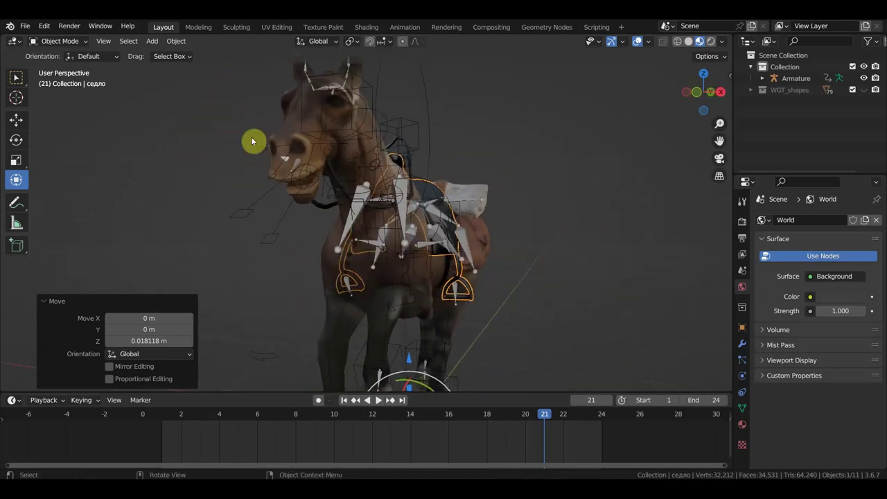
# Select the horse's Armature while staying in Object Mode
pyautogui.click(60, 42)
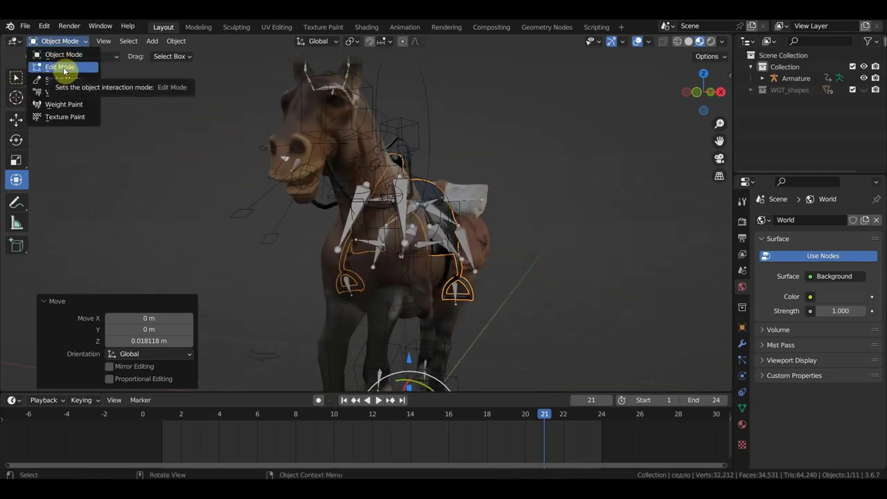
pyautogui.click(65, 70)
pyautogui.click(416, 130)
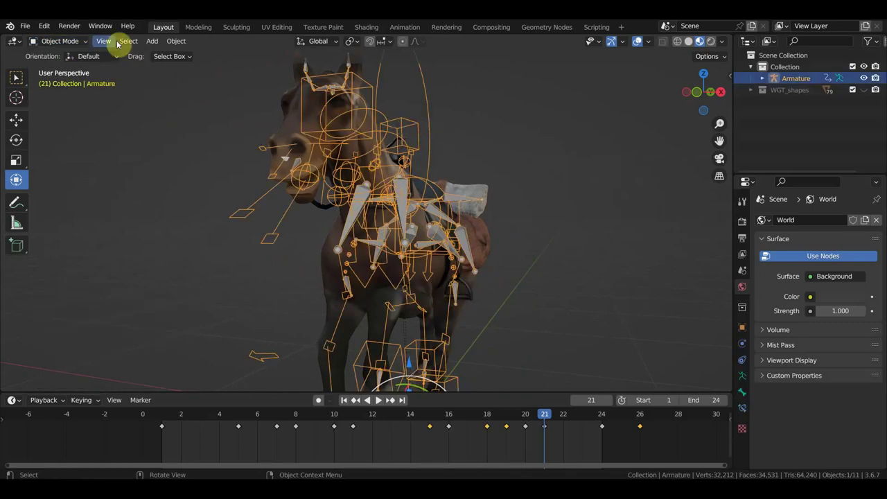
# In Edit Mode, move the girth bones on one side 0.023 m along X
pyautogui.click(62, 41)
pyautogui.click(64, 67)
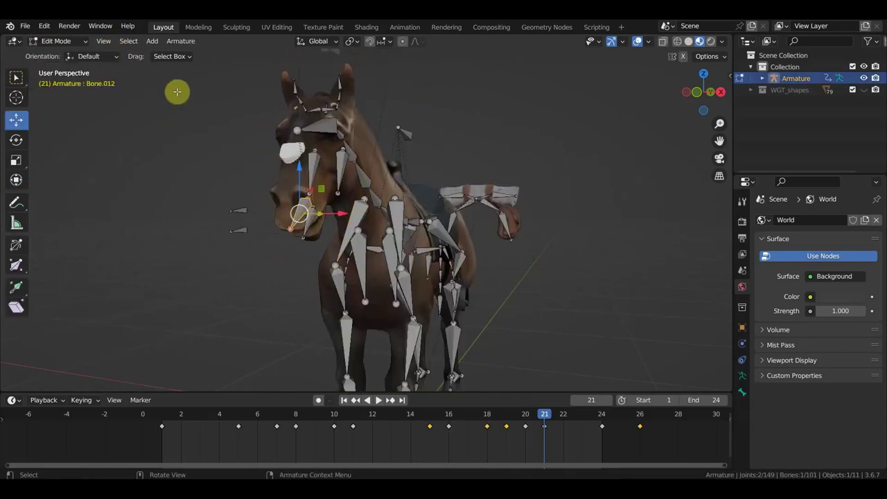
pyautogui.moveTo(176, 93)
pyautogui.mouseDown(button='middle')
pyautogui.moveTo(426, 302)
pyautogui.moveTo(397, 243)
pyautogui.moveTo(370, 238)
pyautogui.moveTo(409, 192)
pyautogui.moveTo(365, 232)
pyautogui.mouseUp(button='middle')
pyautogui.scroll(3, 442, 206)
pyautogui.moveTo(397, 315)
pyautogui.mouseDown()
pyautogui.moveTo(340, 200)
pyautogui.moveTo(331, 159)
pyautogui.mouseUp()
pyautogui.moveTo(362, 192)
pyautogui.mouseDown(button='middle')
pyautogui.moveTo(425, 193)
pyautogui.moveTo(432, 271)
pyautogui.moveTo(422, 271)
pyautogui.mouseUp(button='middle')
pyautogui.click(430, 313)
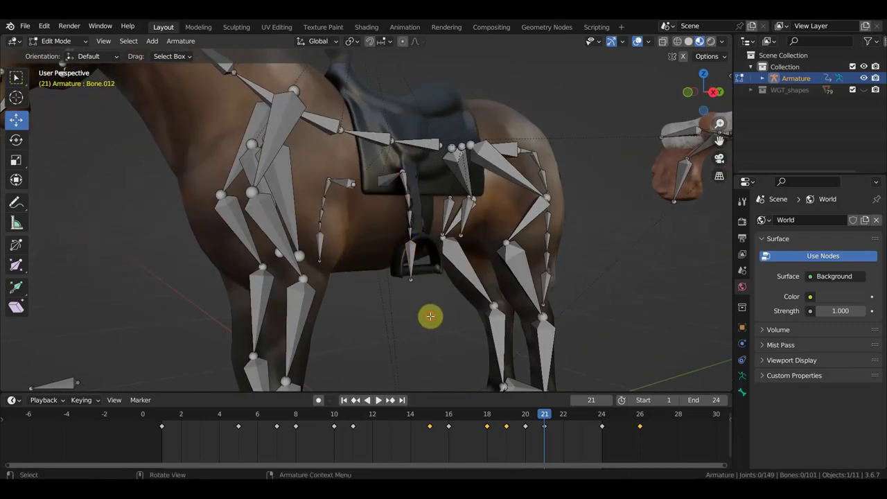
pyautogui.moveTo(430, 316); pyautogui.dragTo(374, 167)
pyautogui.moveTo(374, 167)
pyautogui.mouseDown(button='middle')
pyautogui.moveTo(416, 194)
pyautogui.moveTo(436, 194)
pyautogui.mouseUp(button='middle')
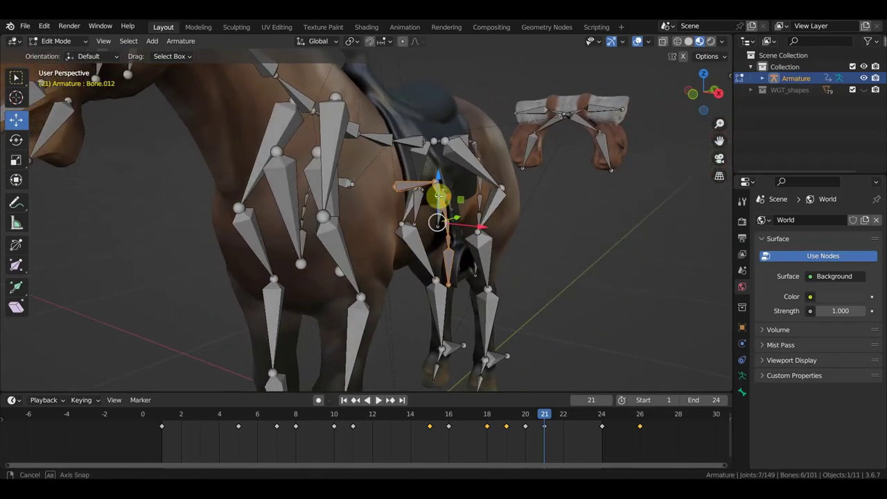
pyautogui.press('g')
pyautogui.press('x')
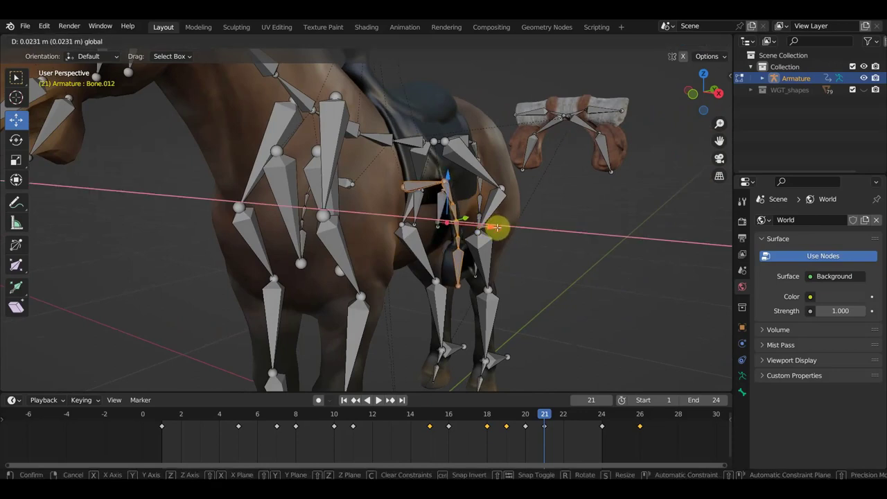
pyautogui.click(496, 227)
# Move the girth and stirrup bones on the other side about −0.021 m along X
pyautogui.moveTo(497, 228); pyautogui.dragTo(440, 232, button='middle')
pyautogui.moveTo(356, 331)
pyautogui.mouseDown(button='middle')
pyautogui.moveTo(430, 267)
pyautogui.moveTo(476, 254)
pyautogui.moveTo(473, 234)
pyautogui.moveTo(475, 244)
pyautogui.moveTo(359, 257)
pyautogui.mouseUp(button='middle')
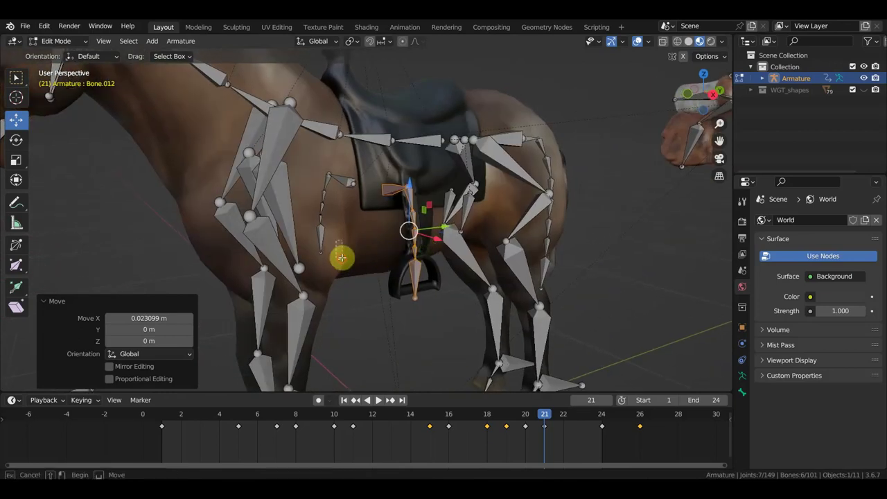
pyautogui.click(326, 179)
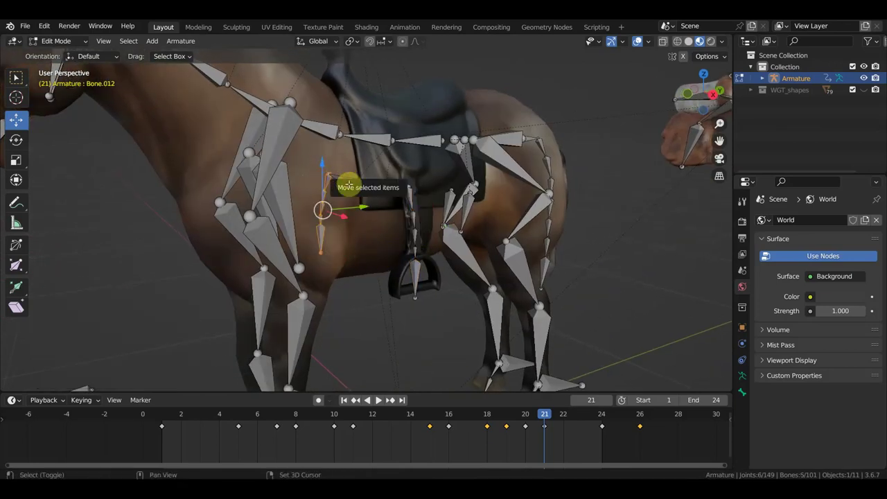
pyautogui.keyDown('shift'); pyautogui.click(350, 188); pyautogui.keyUp('shift')
pyautogui.moveTo(366, 207); pyautogui.dragTo(468, 203, button='middle')
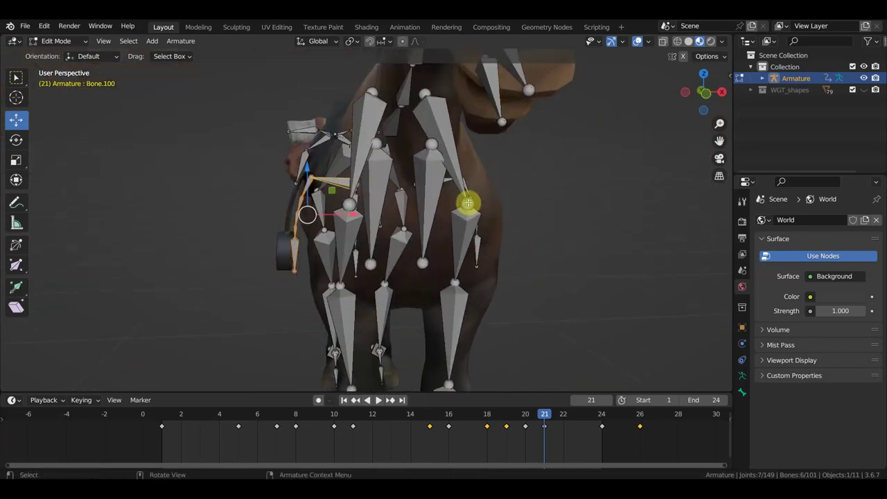
pyautogui.moveTo(355, 216); pyautogui.dragTo(345, 219)
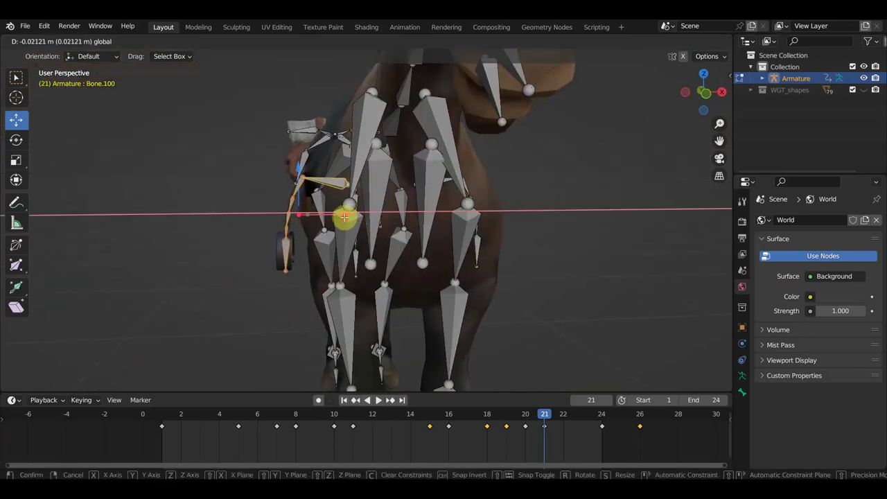
pyautogui.moveTo(432, 218); pyautogui.dragTo(404, 220, button='middle')
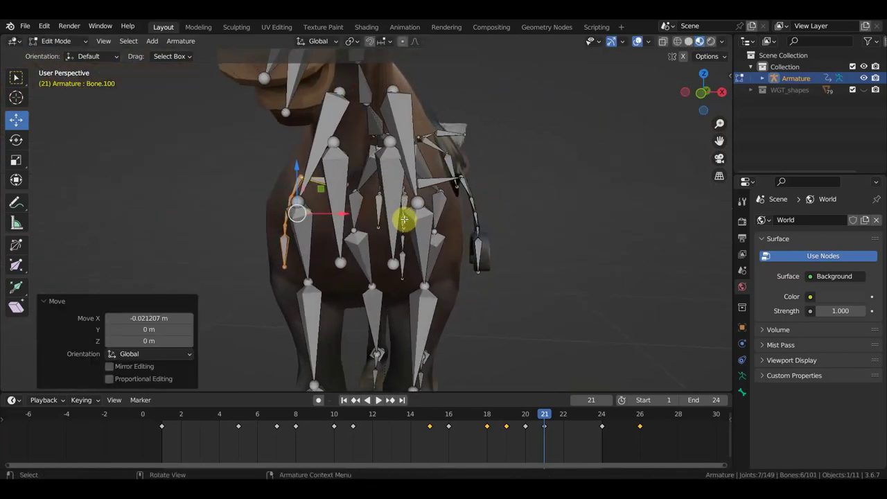
pyautogui.click(57, 41)
# In Object Mode, parent the saddle to the Armature With Automatic Weights and play the gallop
pyautogui.click(66, 53)
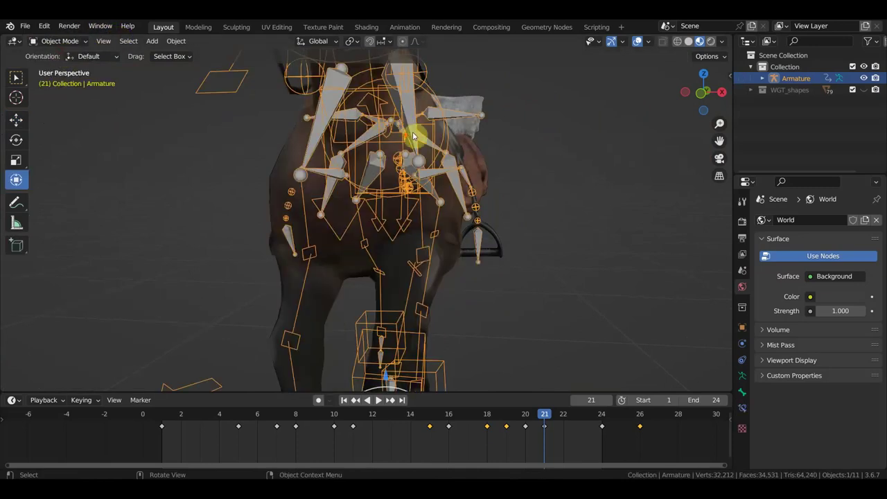
pyautogui.moveTo(412, 136); pyautogui.dragTo(323, 161, button='middle')
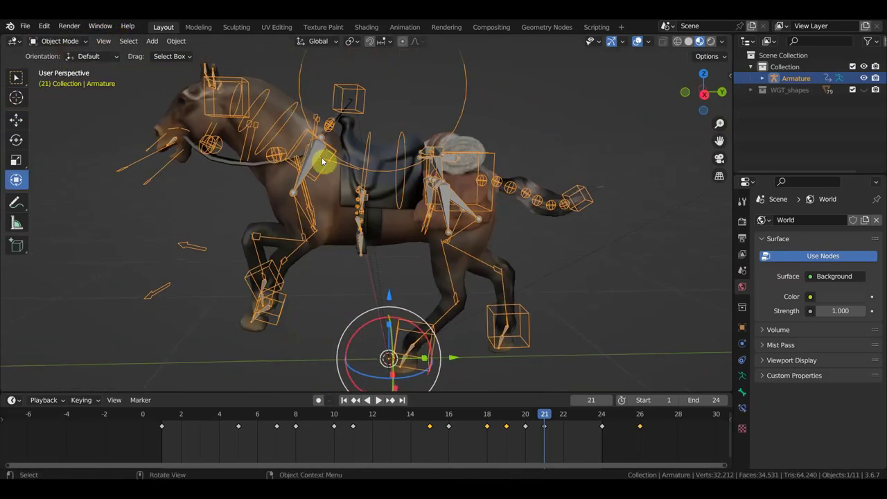
pyautogui.click(355, 145)
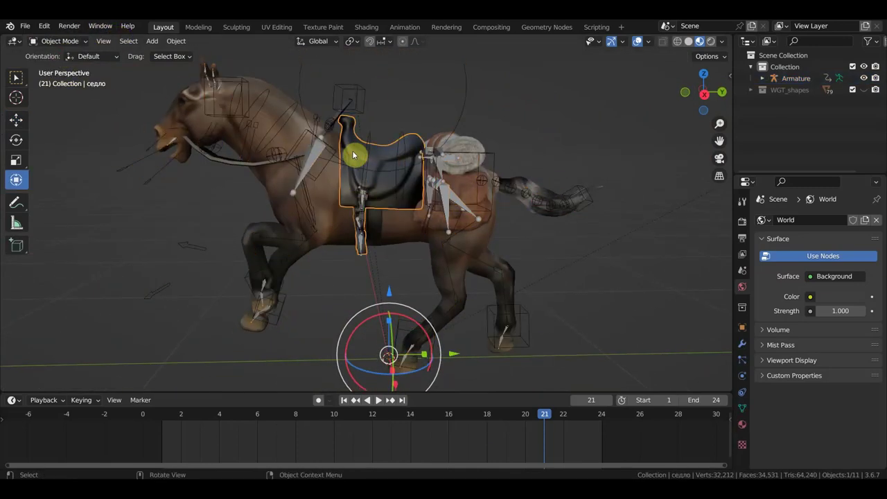
pyautogui.keyDown('shift'); pyautogui.click(466, 104); pyautogui.keyUp('shift')
pyautogui.hotkey('ctrl', 'p')
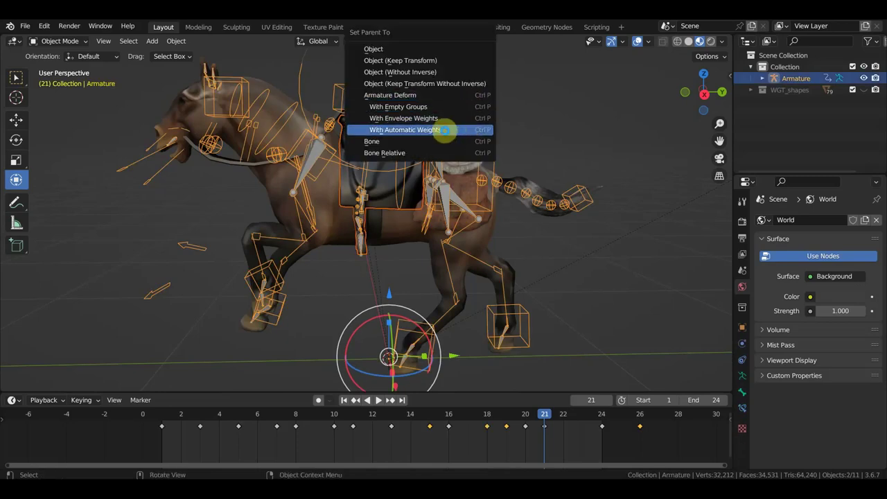
pyautogui.click(462, 158)
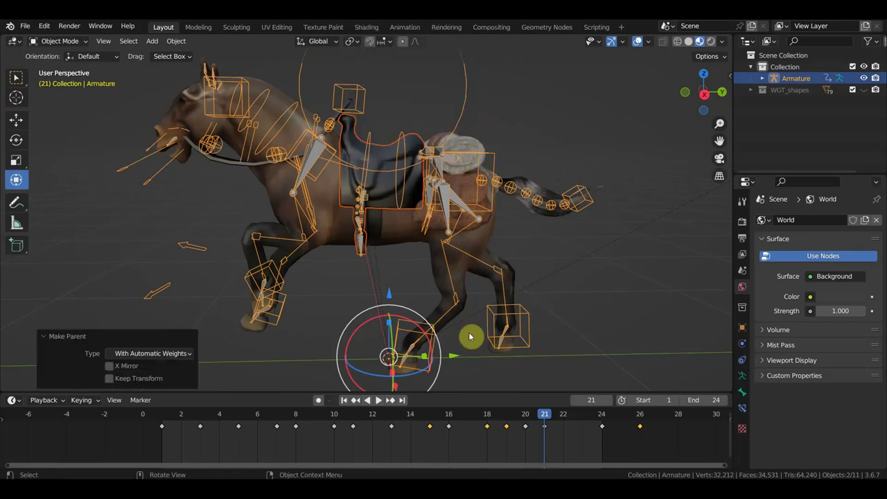
pyautogui.click(379, 401)
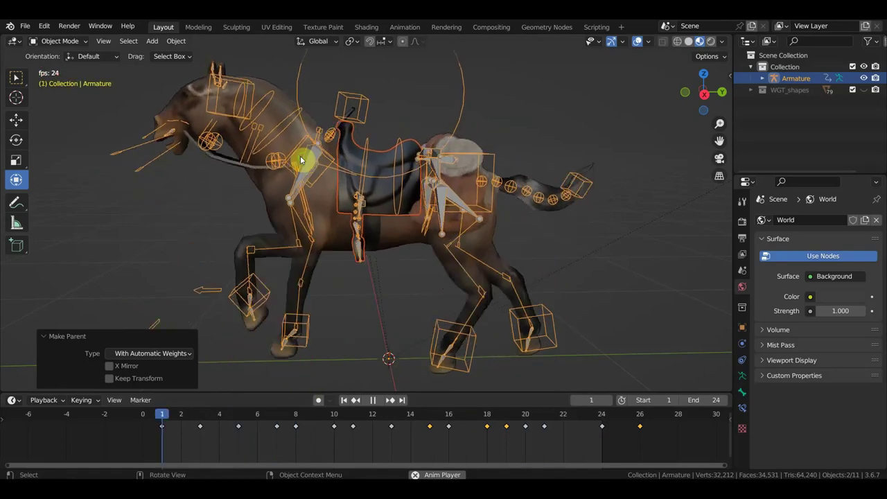
# Stop playback at frame 15, then view the horse from the right, zoomed out and angled
pyautogui.moveTo(296, 159)
pyautogui.mouseDown(button='middle')
pyautogui.moveTo(393, 171)
pyautogui.moveTo(297, 198)
pyautogui.mouseUp(button='middle')
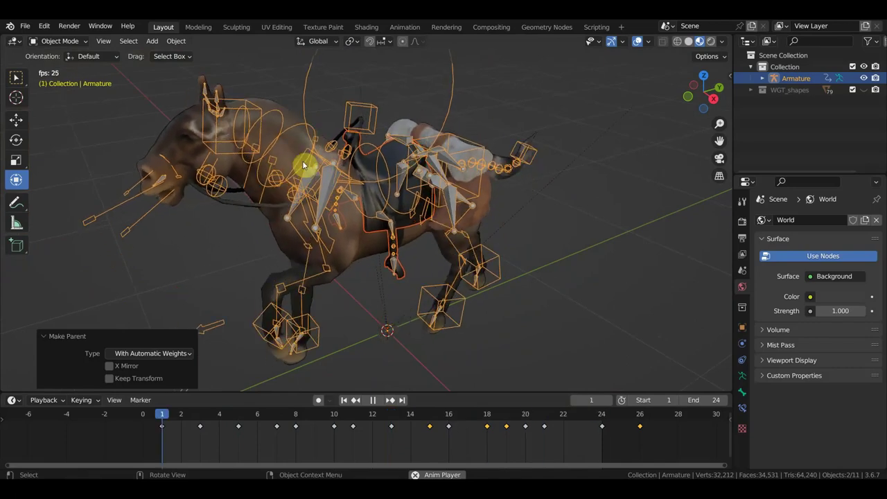
pyautogui.moveTo(309, 192)
pyautogui.mouseDown(button='middle')
pyautogui.moveTo(354, 194)
pyautogui.moveTo(293, 183)
pyautogui.moveTo(307, 173)
pyautogui.moveTo(269, 165)
pyautogui.mouseUp(button='middle')
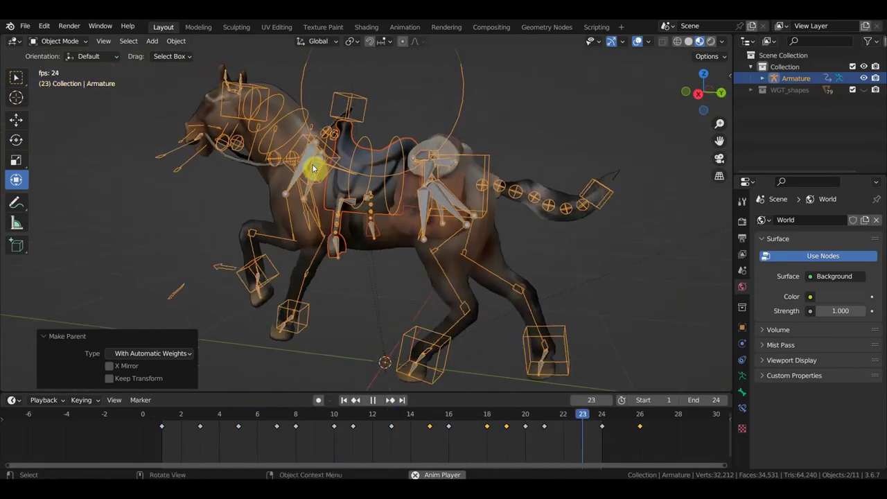
pyautogui.press('space')
pyautogui.press('KP_3')
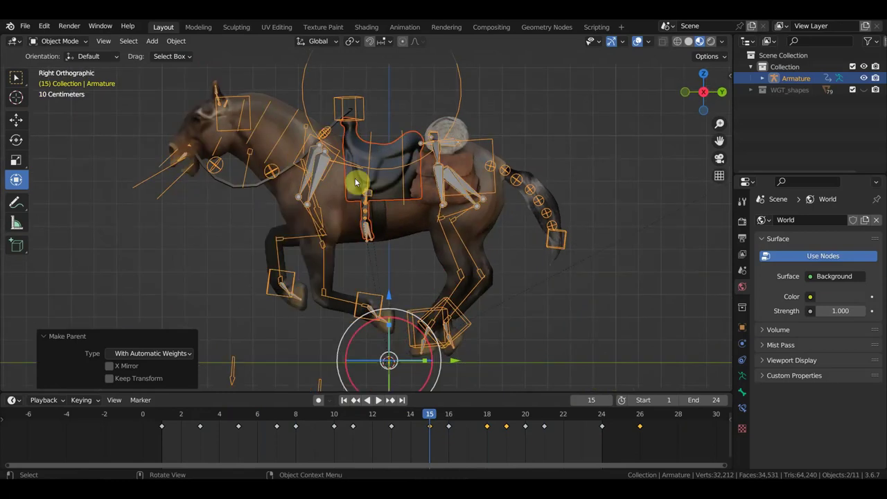
pyautogui.scroll(-1, 416, 169)
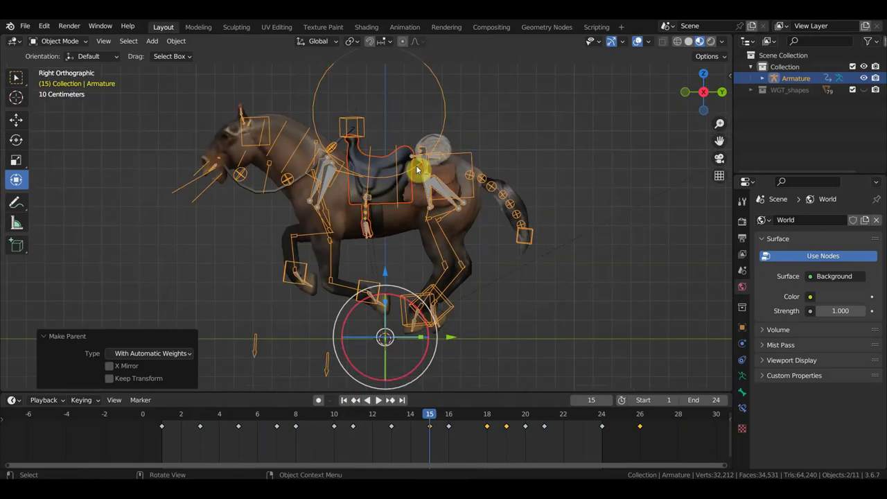
pyautogui.scroll(-1, 418, 169)
pyautogui.scroll(-1, 444, 172)
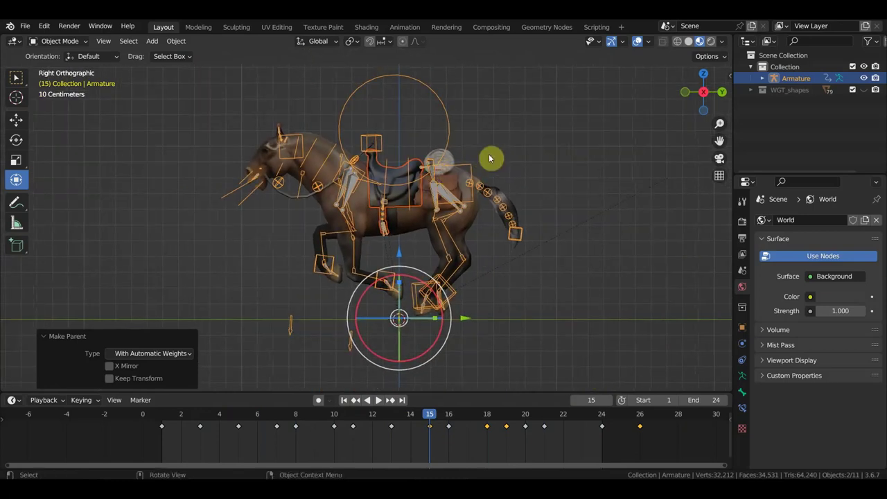
pyautogui.moveTo(494, 162); pyautogui.dragTo(611, 168, button='middle')
# Hide the overlays and inspect the posed horse from the head, front and right side
pyautogui.click(639, 41)
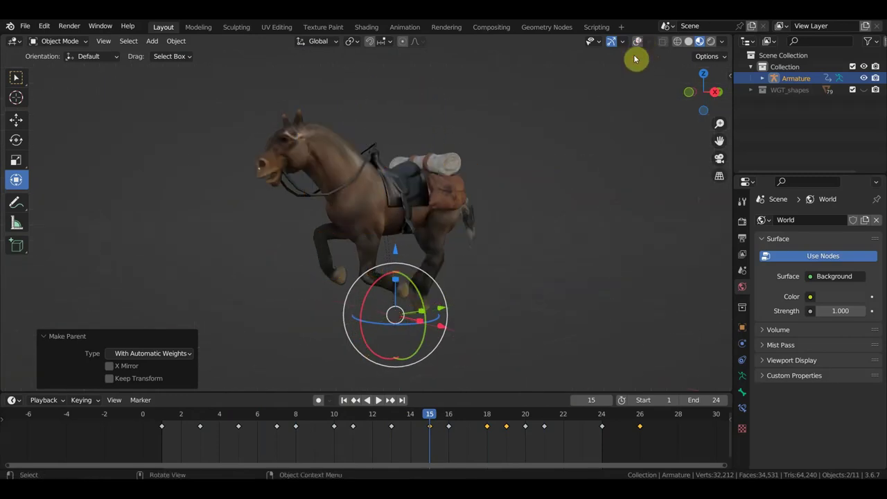
pyautogui.scroll(4, 453, 192)
pyautogui.moveTo(453, 192)
pyautogui.mouseDown(button='middle')
pyautogui.moveTo(580, 241)
pyautogui.moveTo(539, 252)
pyautogui.mouseUp(button='middle')
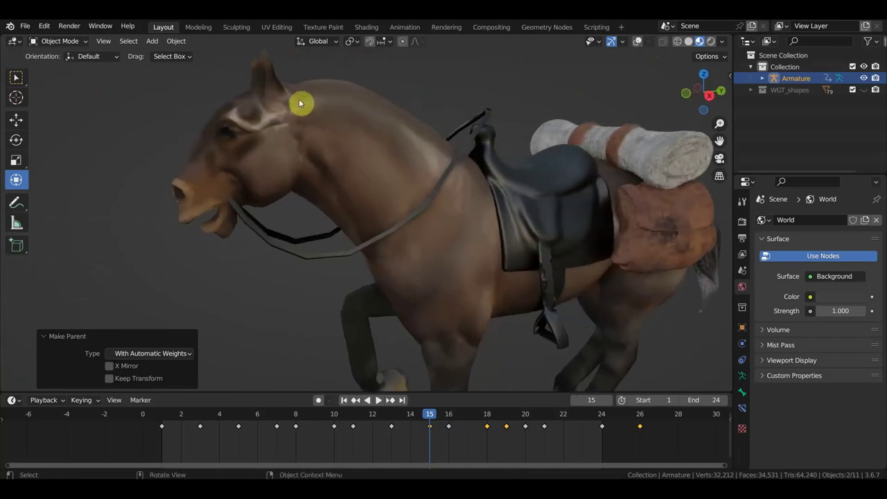
pyautogui.moveTo(227, 188)
pyautogui.mouseDown(button='middle')
pyautogui.moveTo(337, 169)
pyautogui.moveTo(326, 168)
pyautogui.moveTo(404, 180)
pyautogui.moveTo(526, 178)
pyautogui.moveTo(375, 178)
pyautogui.moveTo(355, 180)
pyautogui.moveTo(378, 188)
pyautogui.moveTo(293, 195)
pyautogui.moveTo(394, 186)
pyautogui.mouseUp(button='middle')
pyautogui.scroll(4, 378, 188)
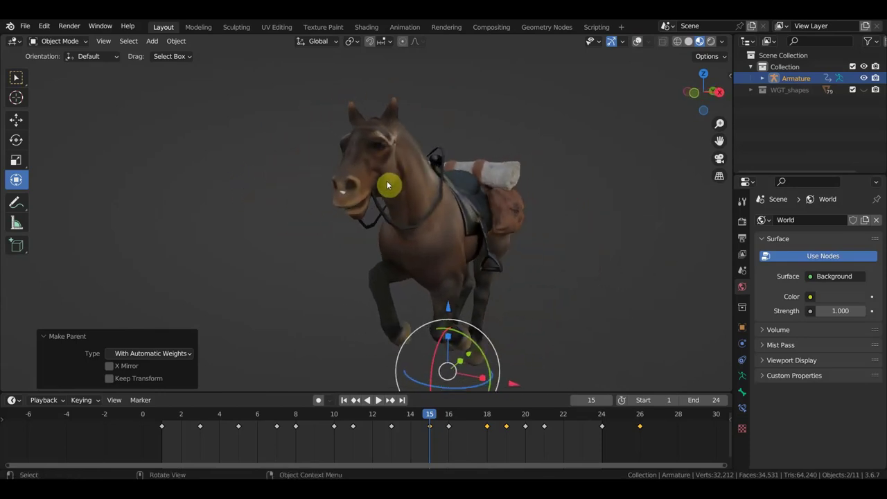
pyautogui.moveTo(391, 186)
pyautogui.mouseDown(button='middle')
pyautogui.moveTo(518, 188)
pyautogui.moveTo(374, 188)
pyautogui.mouseUp(button='middle')
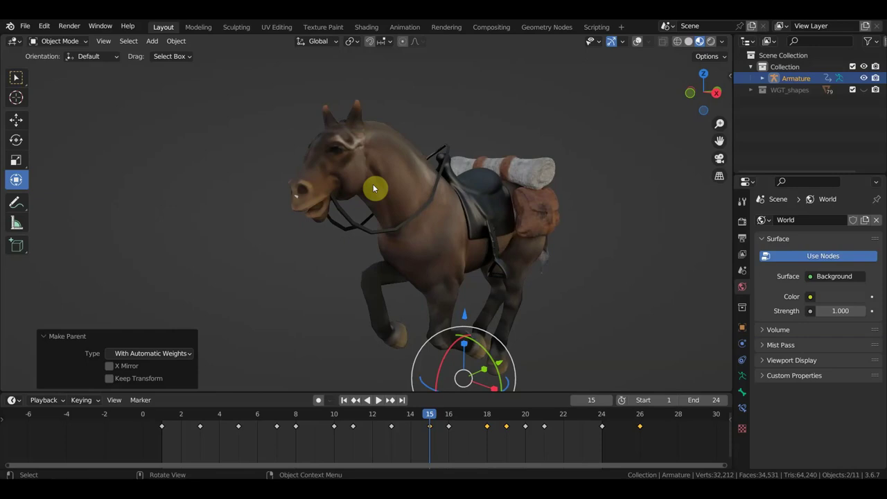
pyautogui.press('KP_3')
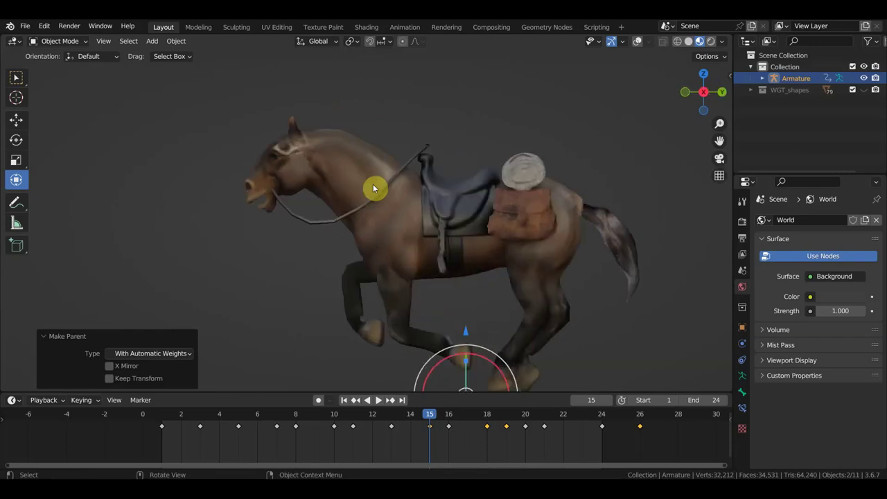
pyautogui.scroll(-1, 394, 166)
pyautogui.scroll(-2, 394, 170)
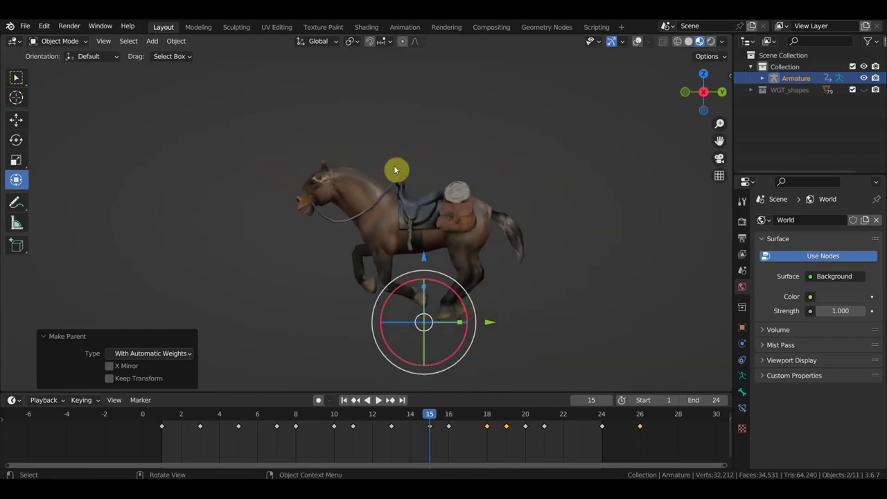
pyautogui.scroll(2, 401, 199)
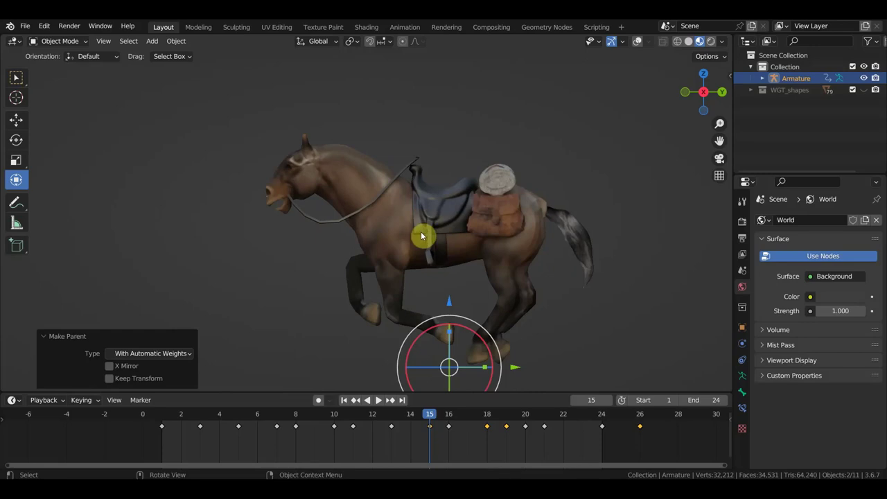
# Turn Viewport Overlays back on, orbit to an angled view, and deselect the armature
pyautogui.click(636, 43)
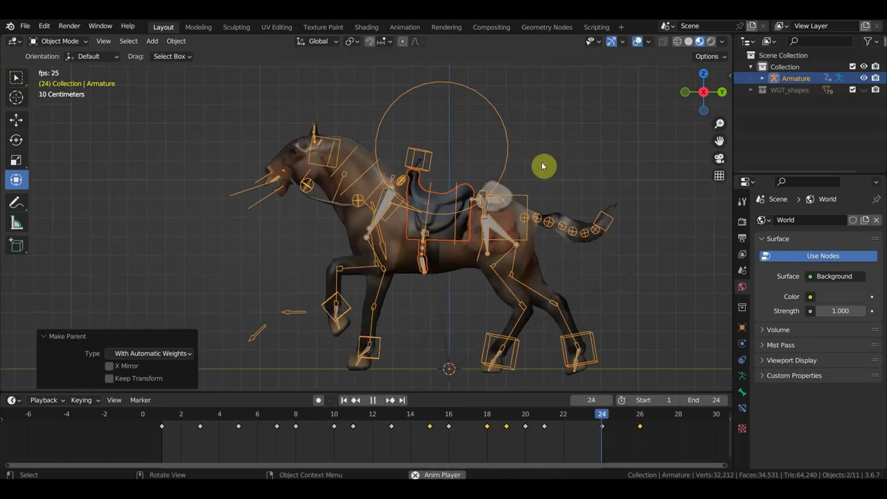
pyautogui.moveTo(533, 178)
pyautogui.mouseDown(button='middle')
pyautogui.moveTo(539, 188)
pyautogui.moveTo(576, 188)
pyautogui.mouseUp(button='middle')
pyautogui.click(623, 215)
pyautogui.scroll(5, 622, 214)
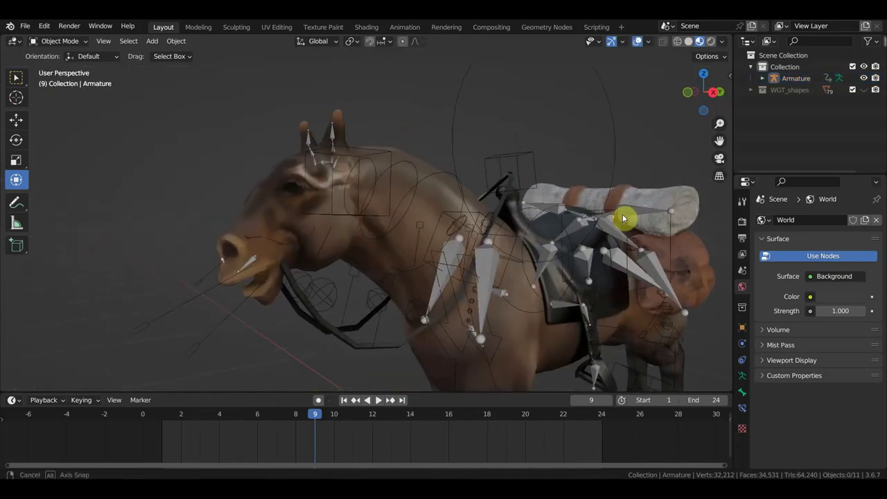
# Select the eyeball Gl_5 in the Outliner and scale it to 1.852
pyautogui.press('KP_3')
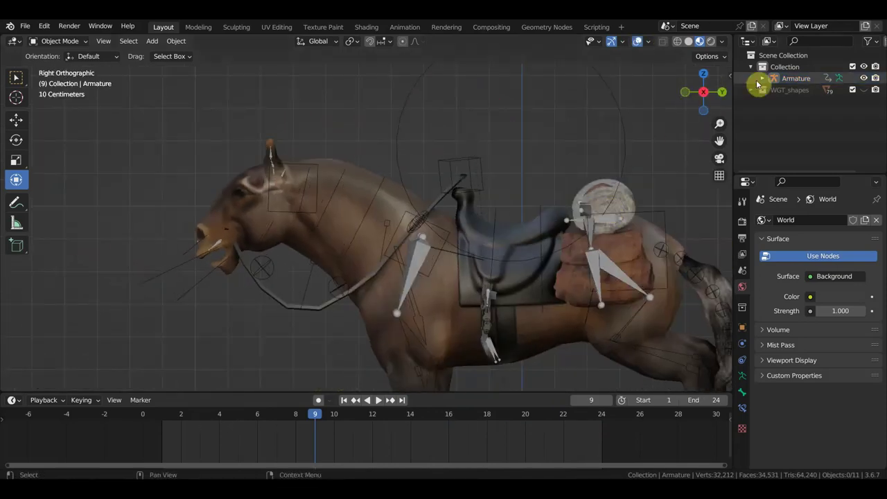
pyautogui.click(761, 80)
pyautogui.click(778, 147)
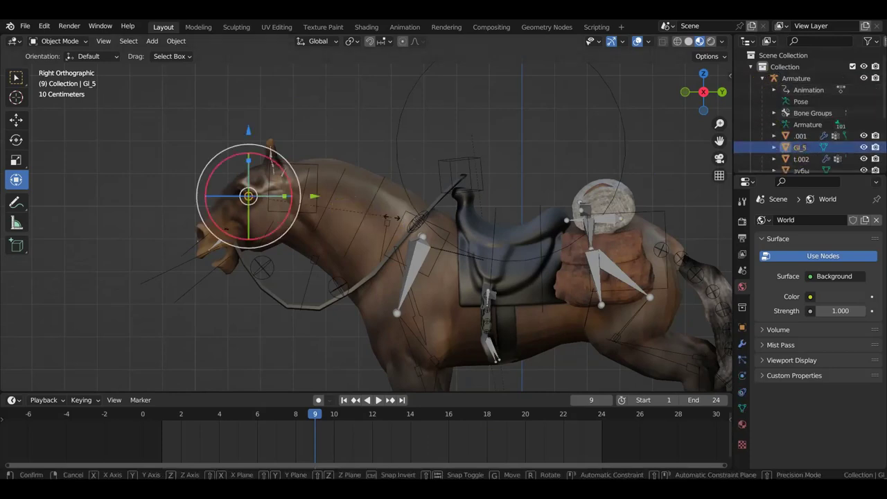
pyautogui.press('s')
pyautogui.click(517, 215)
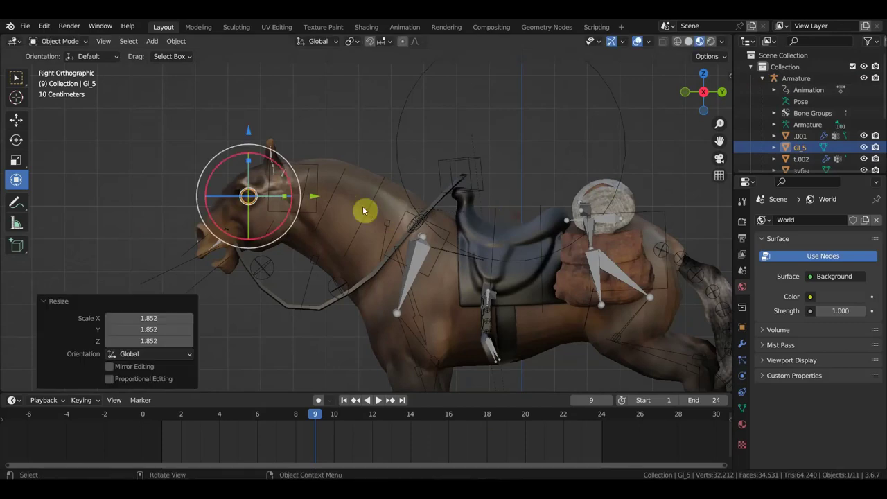
# Nudge the eyeball along Y and Z into the socket, last raising it 0.006195 m
pyautogui.moveTo(321, 198); pyautogui.dragTo(311, 197)
pyautogui.scroll(5, 348, 201)
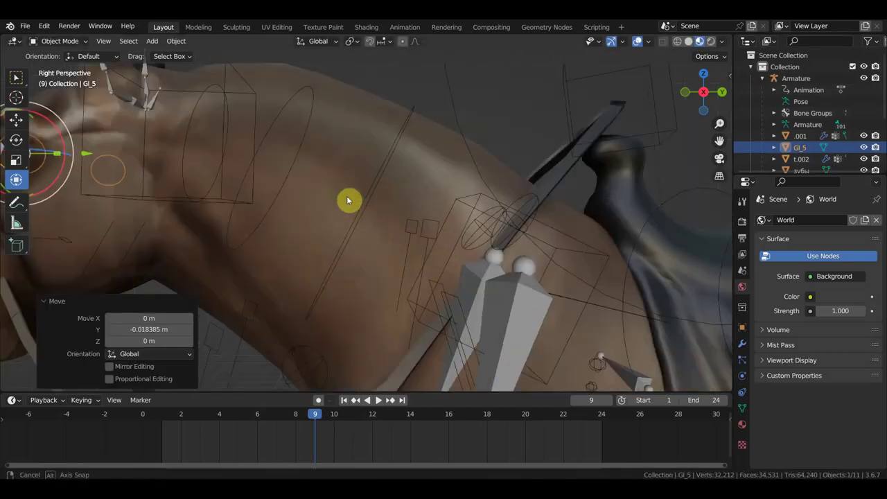
pyautogui.moveTo(349, 201)
pyautogui.mouseDown(button='middle')
pyautogui.moveTo(446, 201)
pyautogui.moveTo(414, 201)
pyautogui.mouseUp(button='middle')
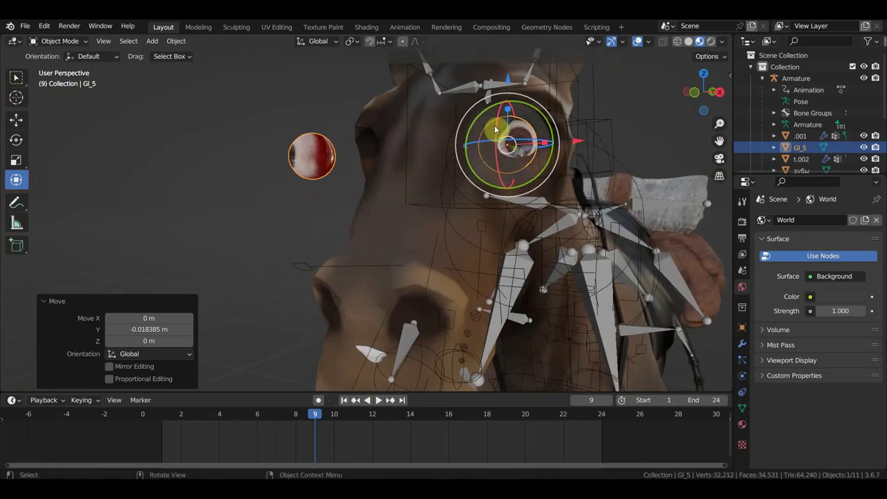
pyautogui.moveTo(510, 86); pyautogui.dragTo(510, 77)
pyautogui.moveTo(510, 77)
pyautogui.mouseDown(button='middle')
pyautogui.moveTo(501, 118)
pyautogui.moveTo(479, 122)
pyautogui.mouseUp(button='middle')
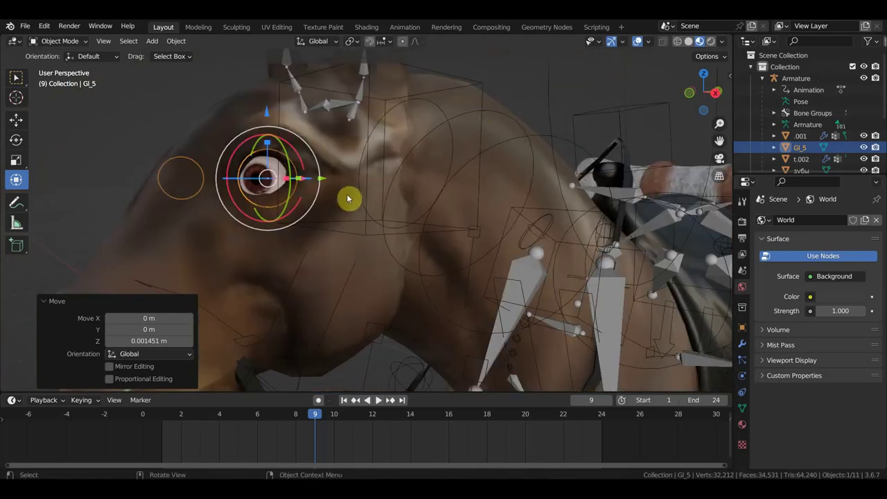
pyautogui.moveTo(316, 180); pyautogui.dragTo(279, 188, button='middle')
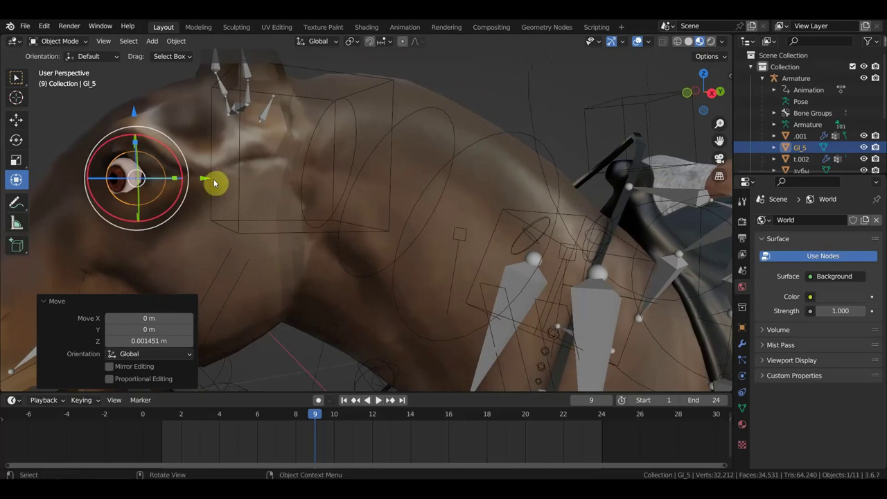
pyautogui.moveTo(214, 183); pyautogui.dragTo(212, 175)
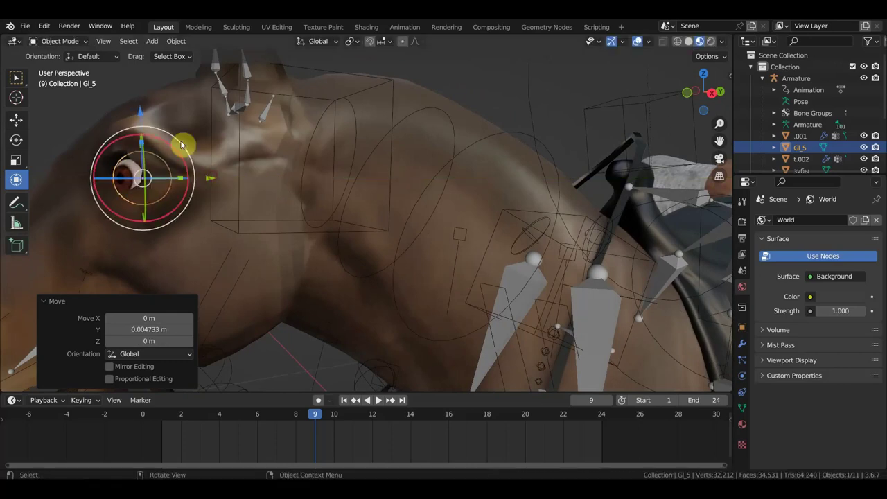
pyautogui.moveTo(142, 112); pyautogui.dragTo(136, 100)
pyautogui.press('KP_1')
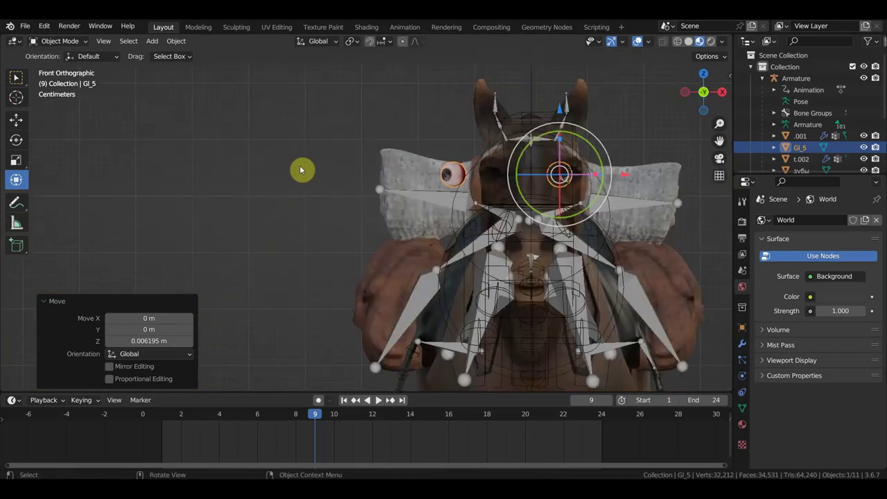
pyautogui.scroll(-2, 300, 170)
pyautogui.keyDown('ctrl'); pyautogui.scroll(-3, 333, 174); pyautogui.keyUp('ctrl')
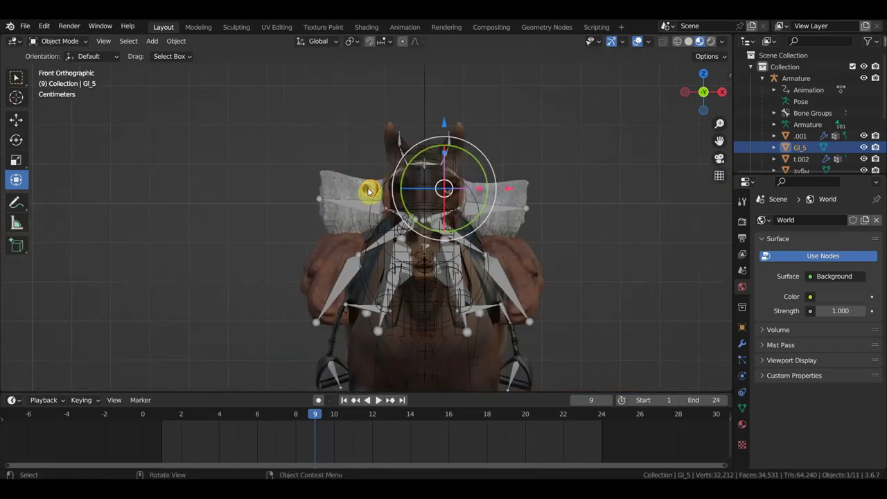
# Delete the stray linked eyeball from Gl_5, leaving 608 vertices, then select the armature
pyautogui.click(48, 41)
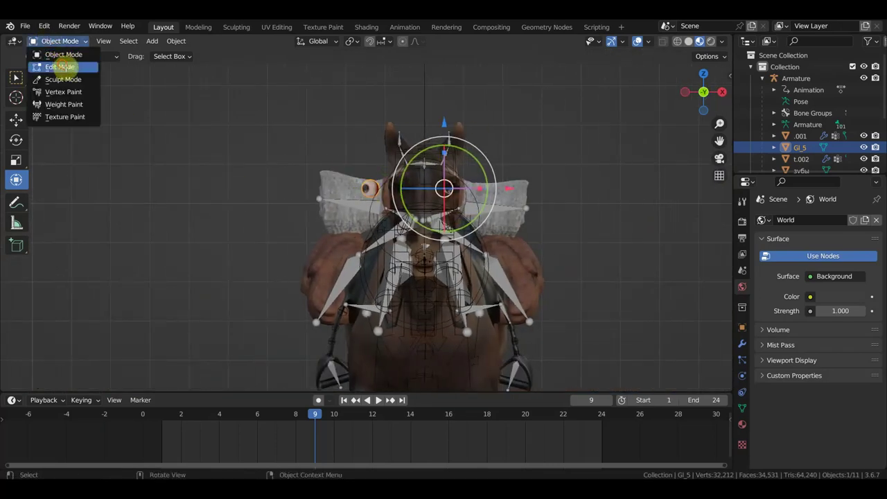
pyautogui.click(60, 65)
pyautogui.click(364, 190)
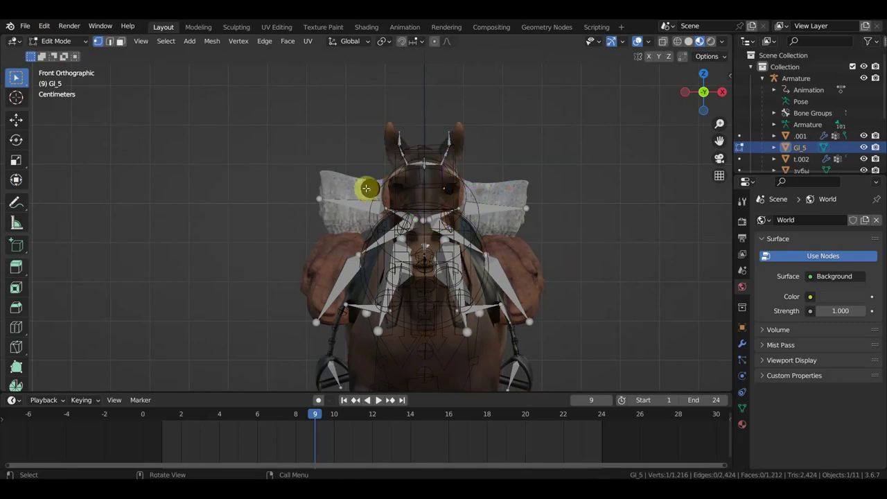
pyautogui.press('l')
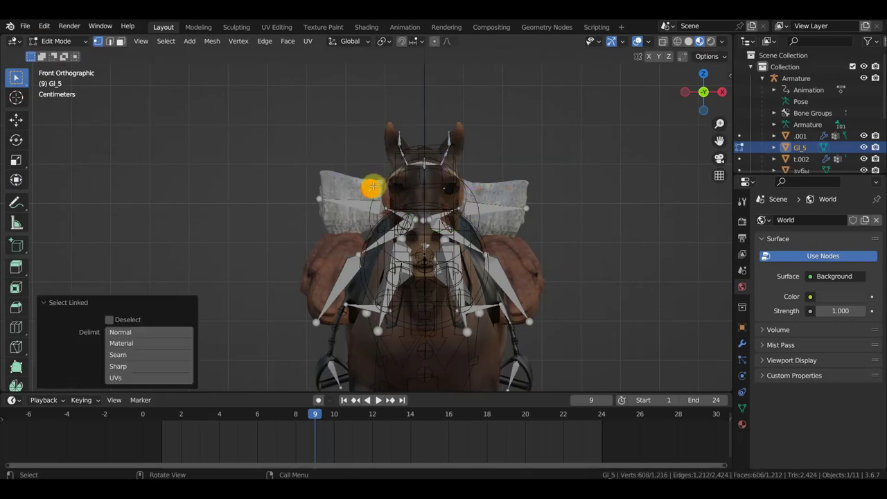
pyautogui.press('x')
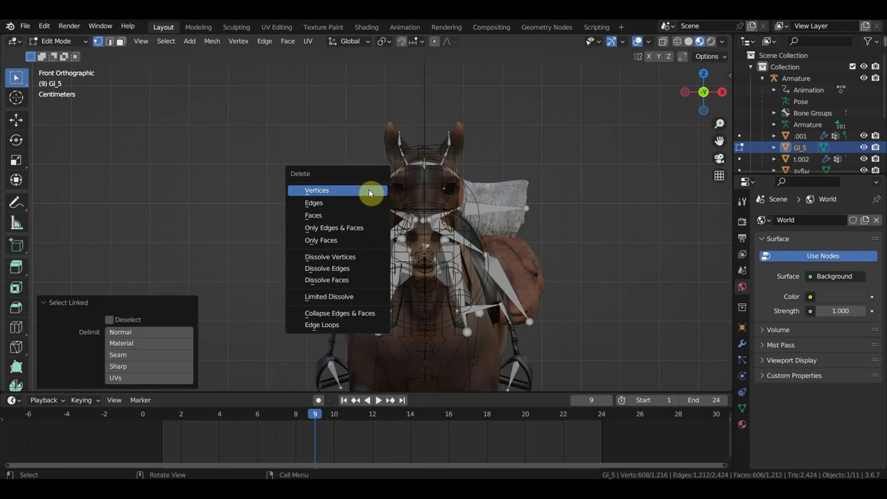
pyautogui.click(354, 193)
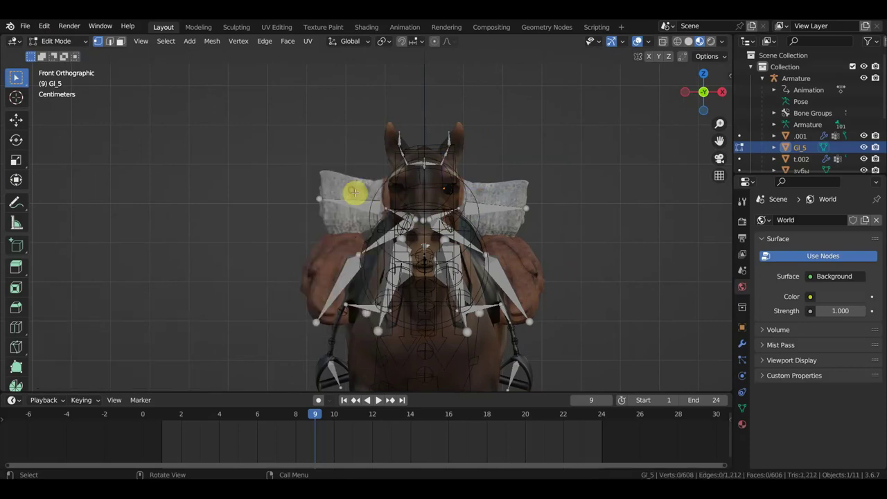
pyautogui.click(57, 41)
pyautogui.click(59, 52)
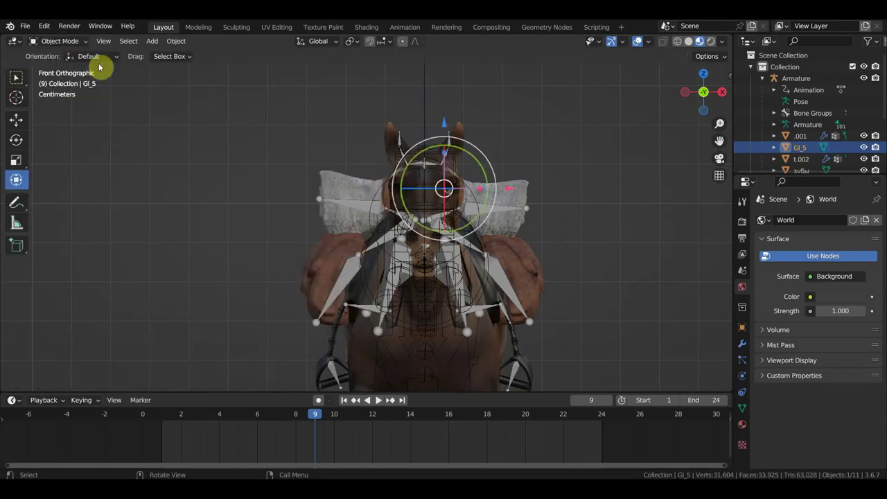
pyautogui.click(457, 196)
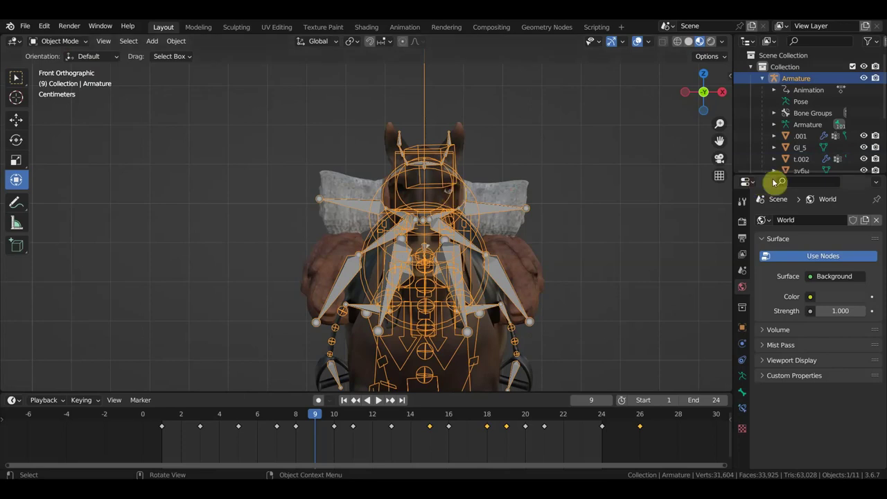
# Mirror eyeball GI_5 across the horse body with an applied Mirror modifier, then play the gallop
pyautogui.click(799, 147)
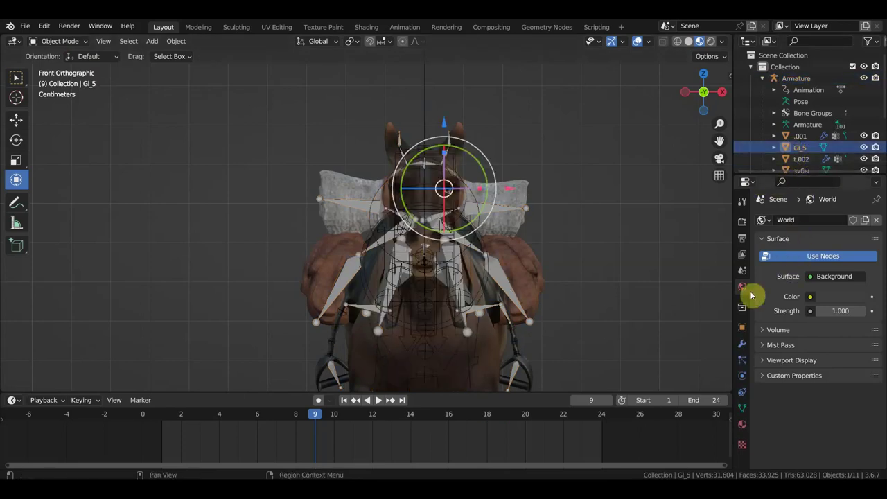
pyautogui.click(743, 343)
pyautogui.click(798, 221)
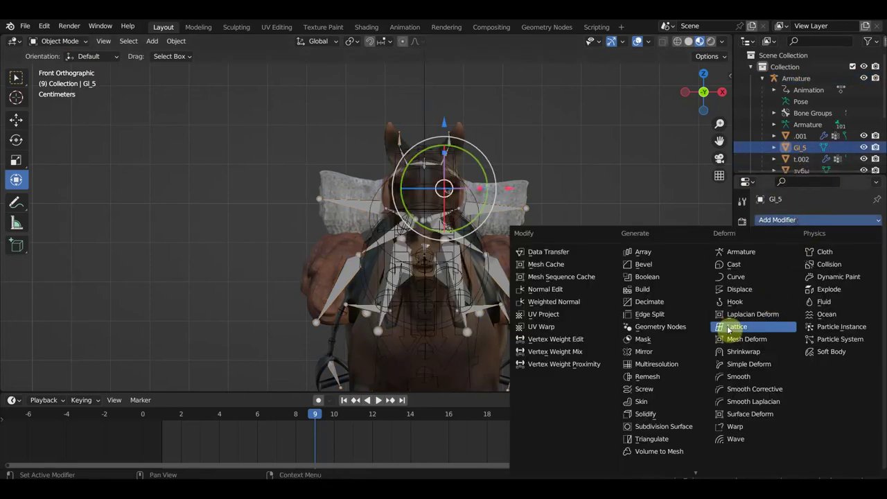
pyautogui.click(676, 351)
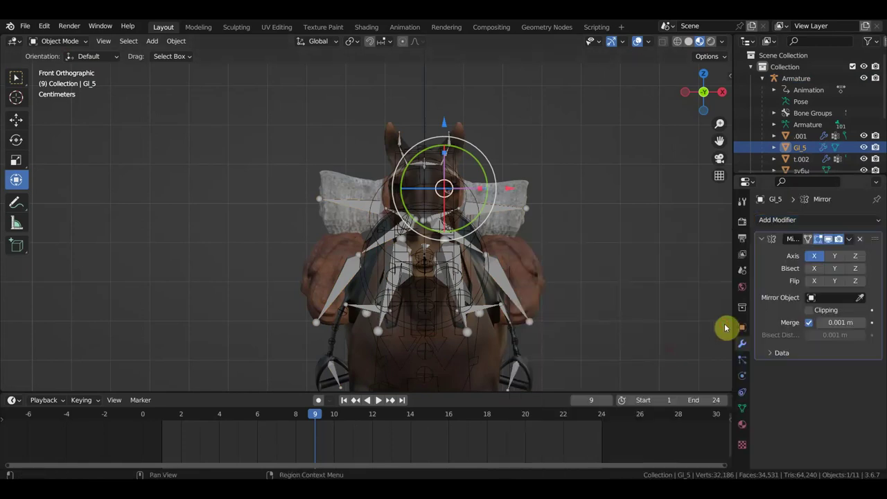
pyautogui.click(860, 298)
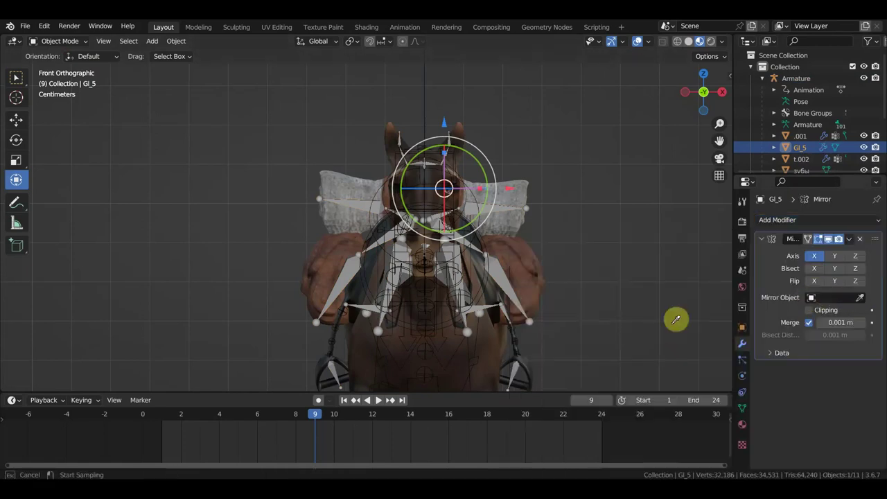
pyautogui.click(446, 352)
pyautogui.click(850, 239)
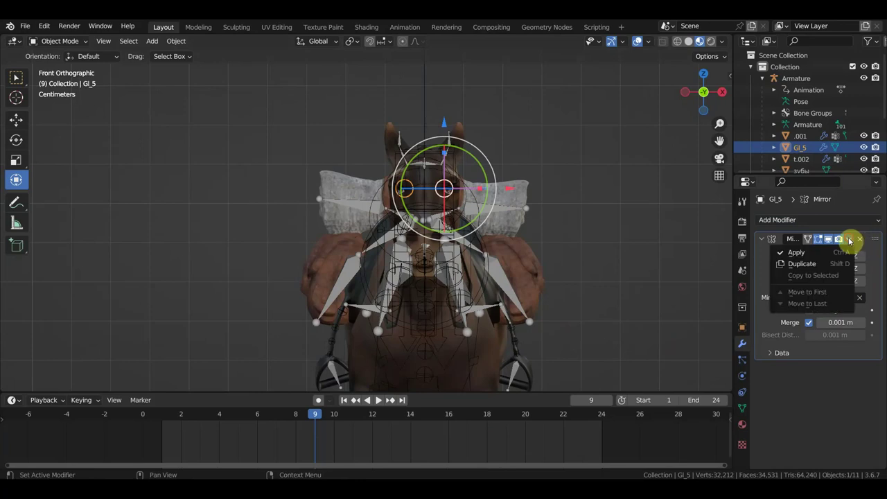
pyautogui.click(811, 253)
pyautogui.press('space')
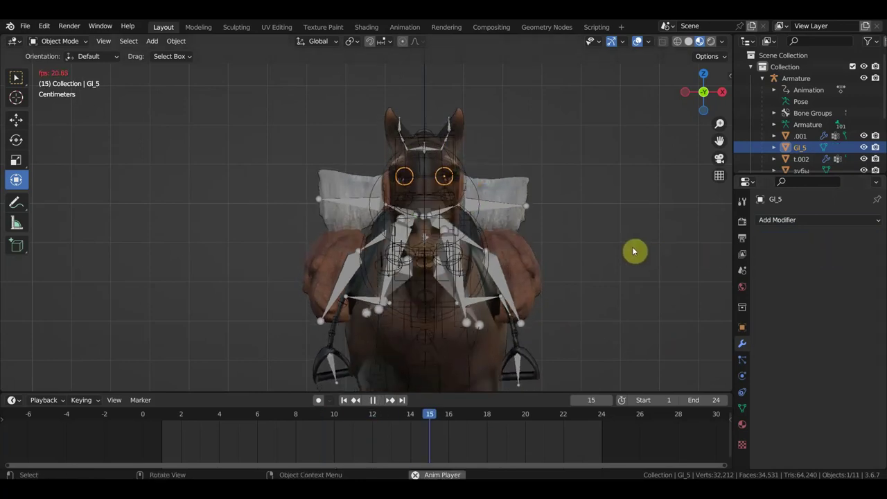
pyautogui.click(638, 42)
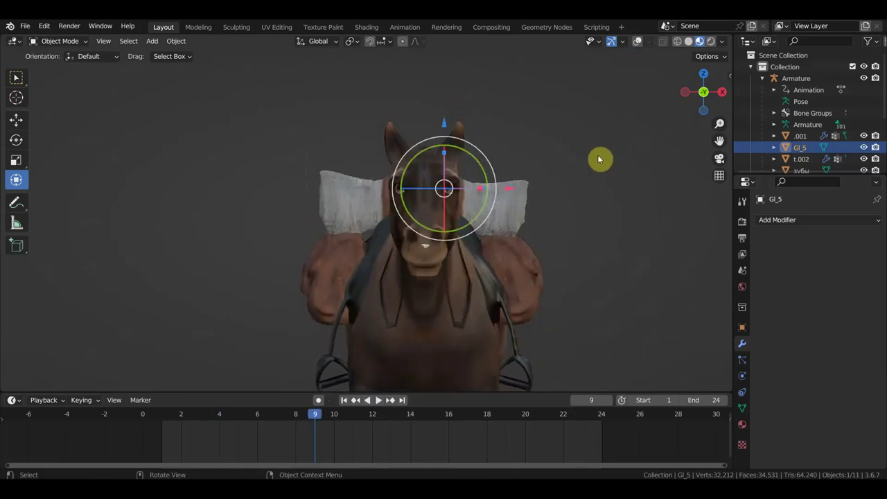
pyautogui.moveTo(598, 155)
pyautogui.mouseDown(button='middle')
pyautogui.moveTo(524, 197)
pyautogui.moveTo(500, 197)
pyautogui.mouseUp(button='middle')
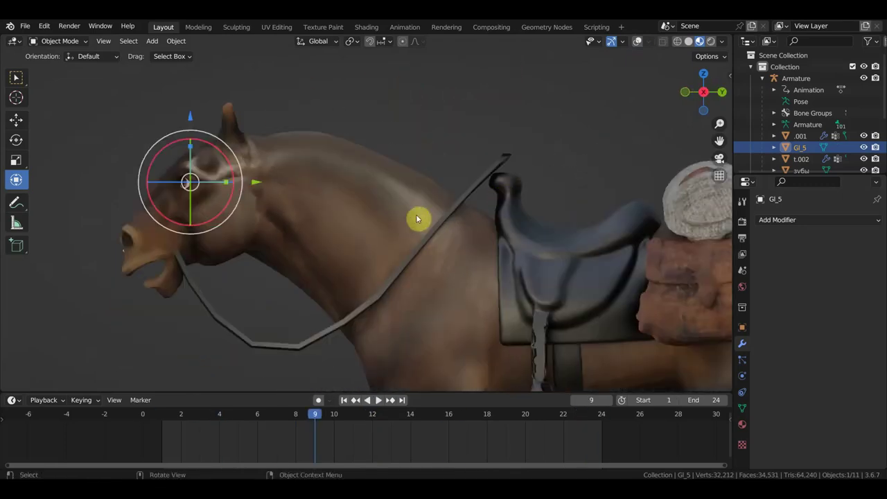
pyautogui.moveTo(416, 218)
pyautogui.mouseDown(button='middle')
pyautogui.moveTo(487, 206)
pyautogui.moveTo(493, 184)
pyautogui.moveTo(462, 142)
pyautogui.moveTo(491, 158)
pyautogui.moveTo(564, 154)
pyautogui.moveTo(515, 184)
pyautogui.moveTo(505, 203)
pyautogui.moveTo(537, 206)
pyautogui.moveTo(528, 206)
pyautogui.moveTo(526, 224)
pyautogui.moveTo(626, 199)
pyautogui.moveTo(479, 190)
pyautogui.moveTo(463, 172)
pyautogui.moveTo(506, 181)
pyautogui.moveTo(384, 174)
pyautogui.moveTo(491, 141)
pyautogui.mouseUp(button='middle')
pyautogui.scroll(-2, 487, 207)
pyautogui.scroll(-3, 487, 206)
pyautogui.click(16, 78)
pyautogui.click(638, 41)
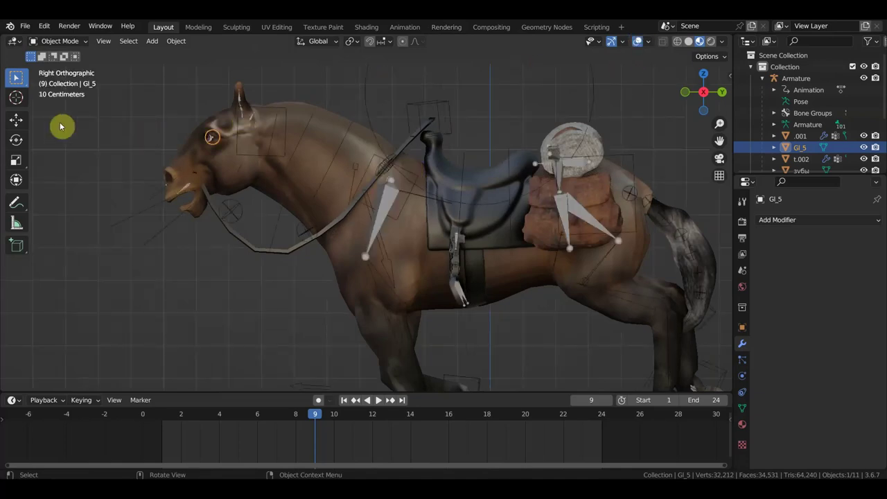
pyautogui.click(54, 41)
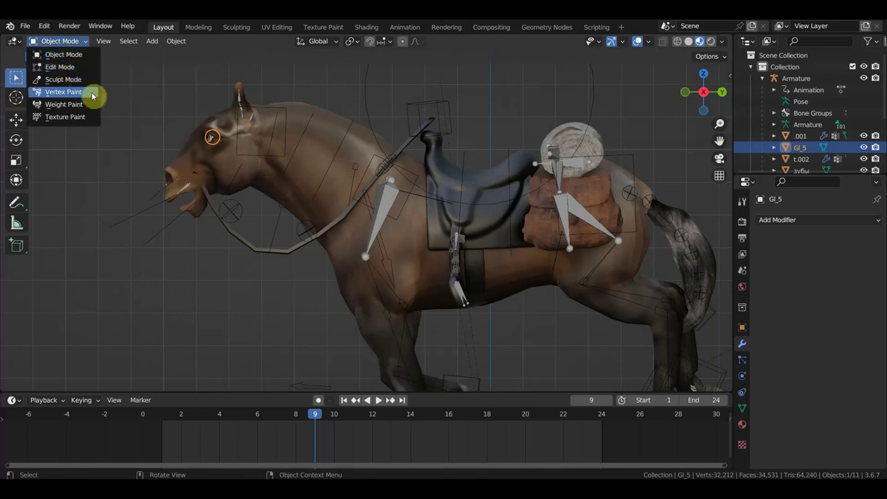
pyautogui.click(152, 207)
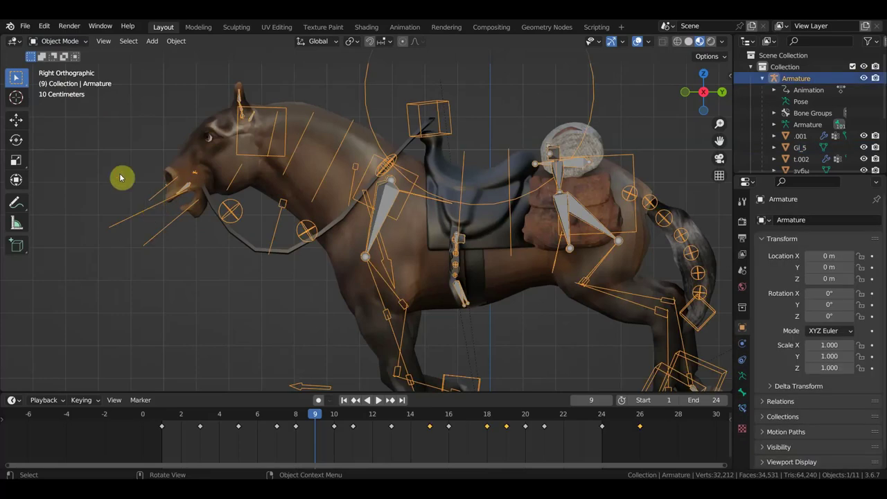
# Switch the armature to Pose Mode and nudge the jaw bone down along Z at frame 9
pyautogui.click(61, 40)
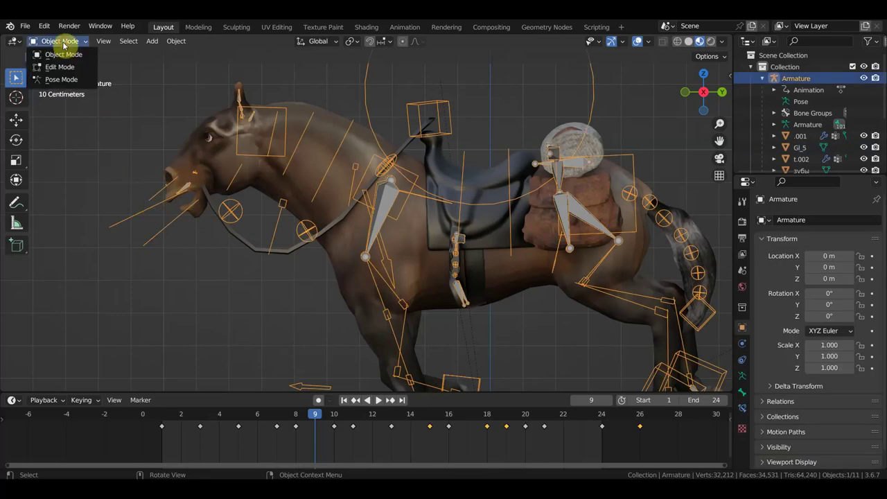
pyautogui.click(69, 78)
pyautogui.scroll(3, 133, 153)
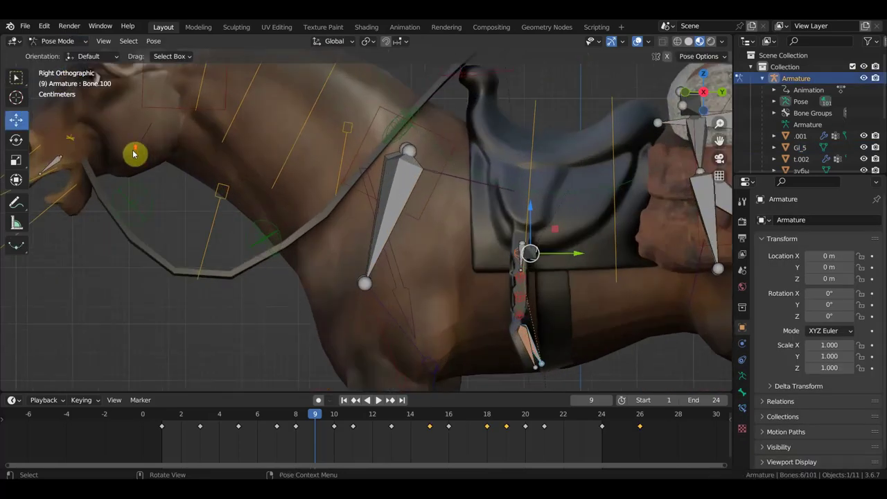
pyautogui.scroll(-2, 134, 162)
pyautogui.scroll(2, 201, 163)
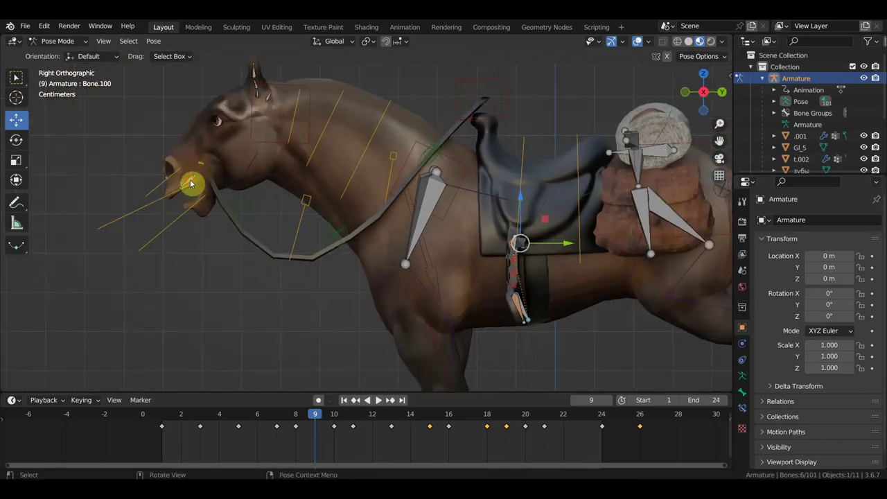
pyautogui.click(192, 184)
pyautogui.moveTo(196, 151); pyautogui.dragTo(197, 146)
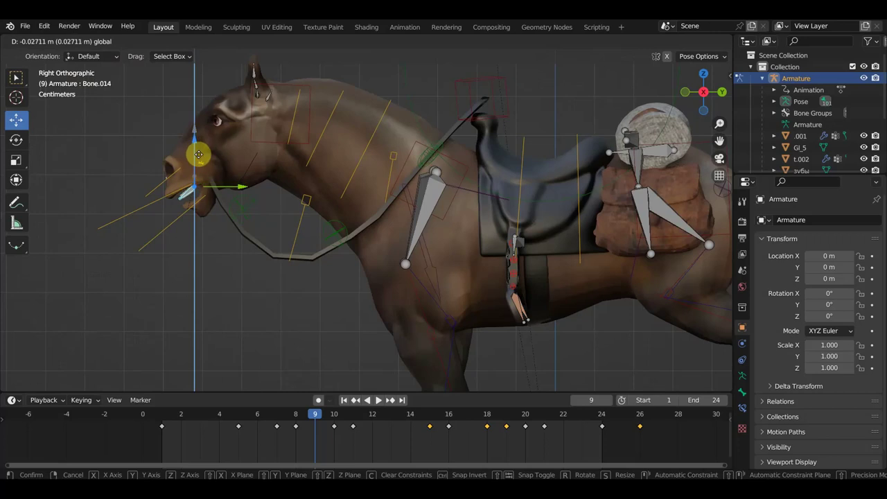
pyautogui.moveTo(199, 156); pyautogui.dragTo(199, 161)
pyautogui.scroll(3, 200, 160)
pyautogui.keyDown('shift'); pyautogui.moveTo(200, 164); pyautogui.dragTo(281, 162, button='middle'); pyautogui.keyUp('shift')
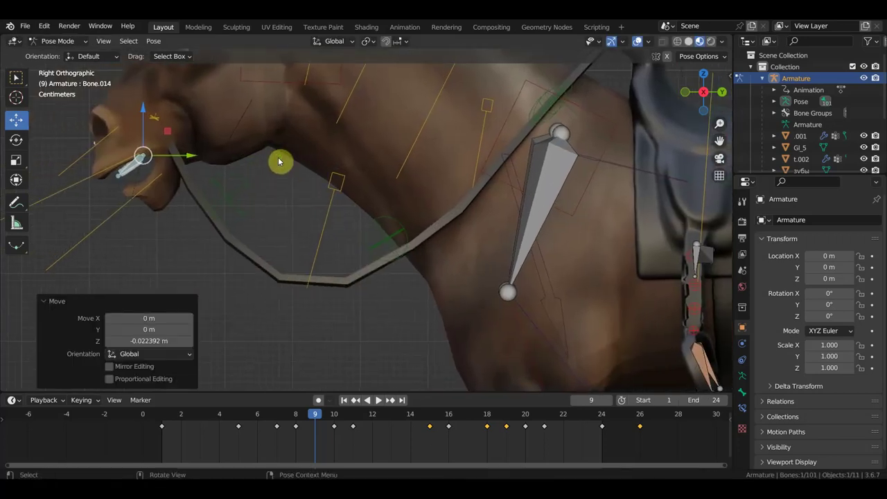
pyautogui.moveTo(142, 112); pyautogui.dragTo(140, 106)
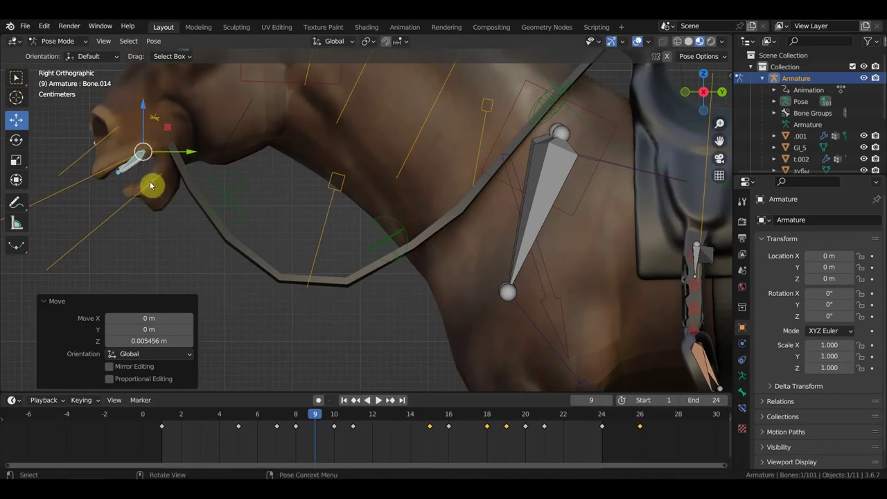
# Select Bone.013 and the small lower jaw bone and drag them down to open the mouth
pyautogui.click(118, 133)
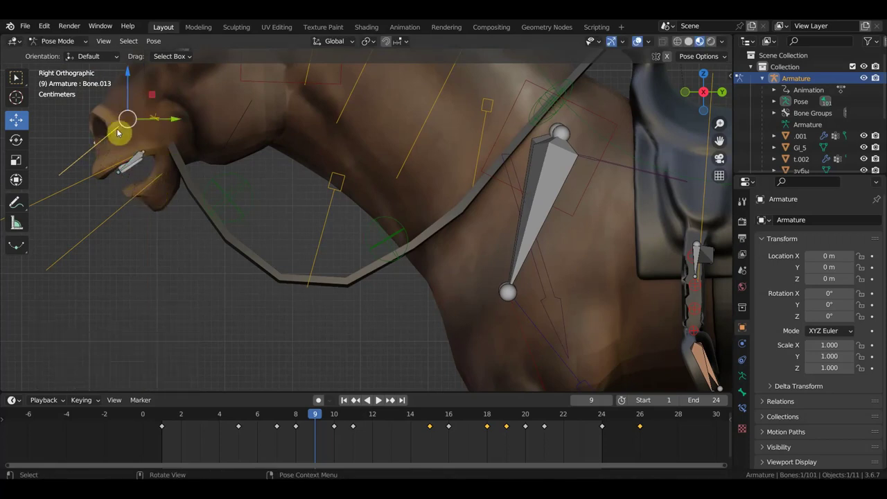
pyautogui.keyDown('shift'); pyautogui.click(136, 162); pyautogui.keyUp('shift')
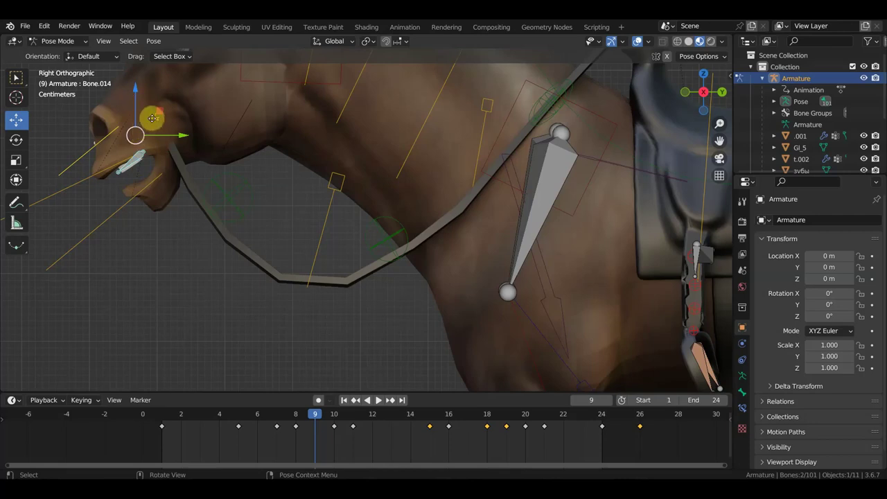
pyautogui.moveTo(152, 118); pyautogui.dragTo(167, 140)
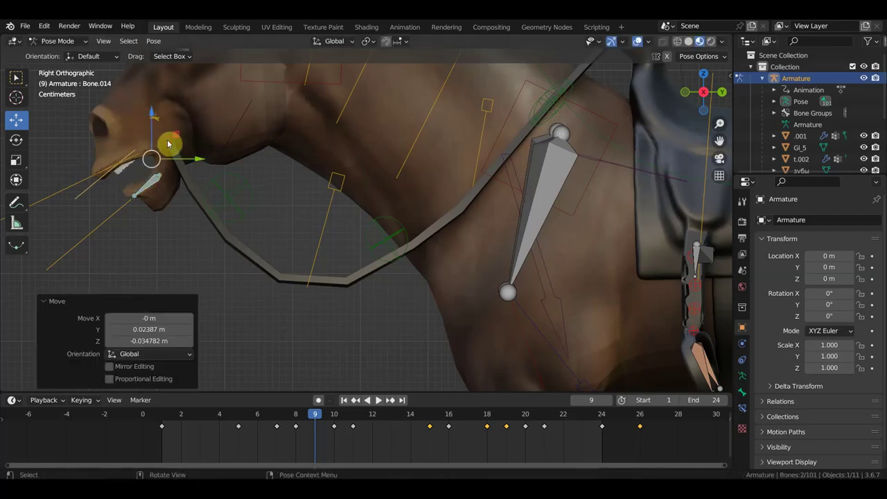
pyautogui.click(640, 416)
pyautogui.scroll(-2, 153, 288)
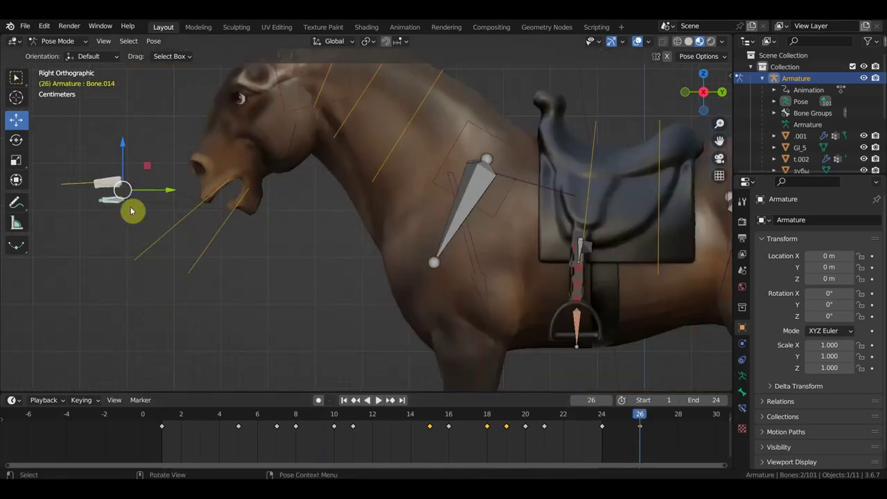
# Rotate and move the jaw bones at frame 26, then keyframe their location and rotation
pyautogui.press('r')
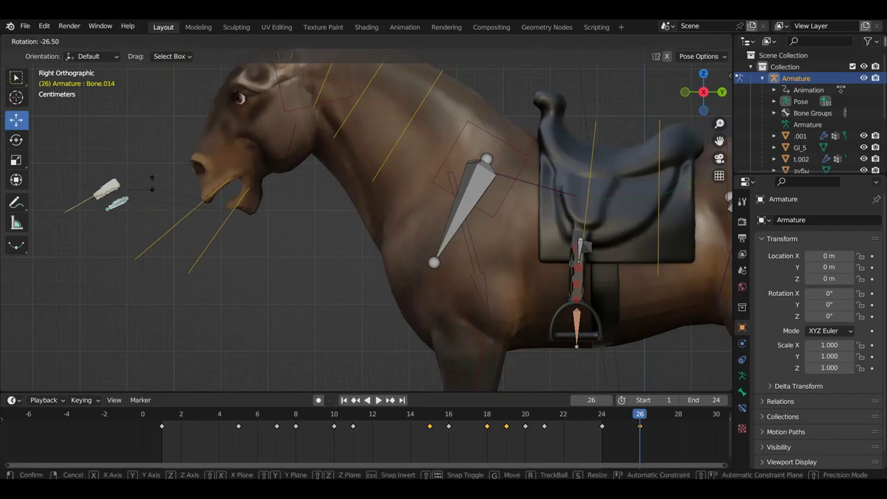
pyautogui.click(158, 177)
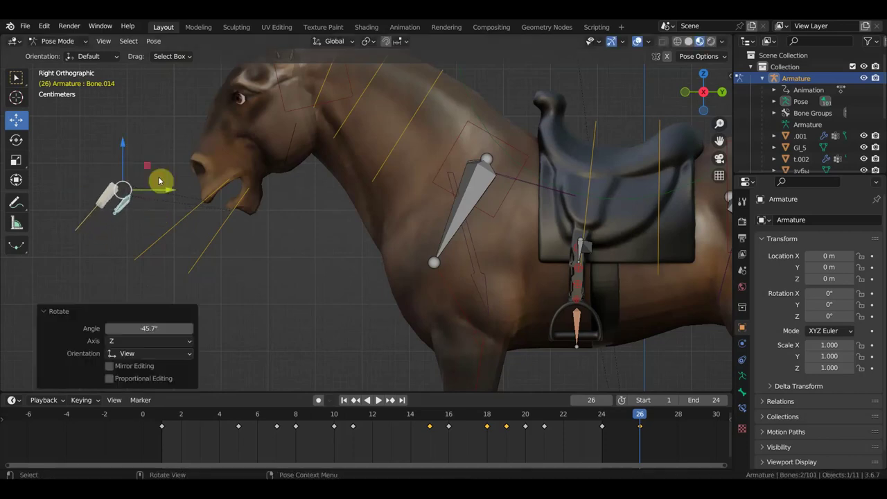
pyautogui.press('g')
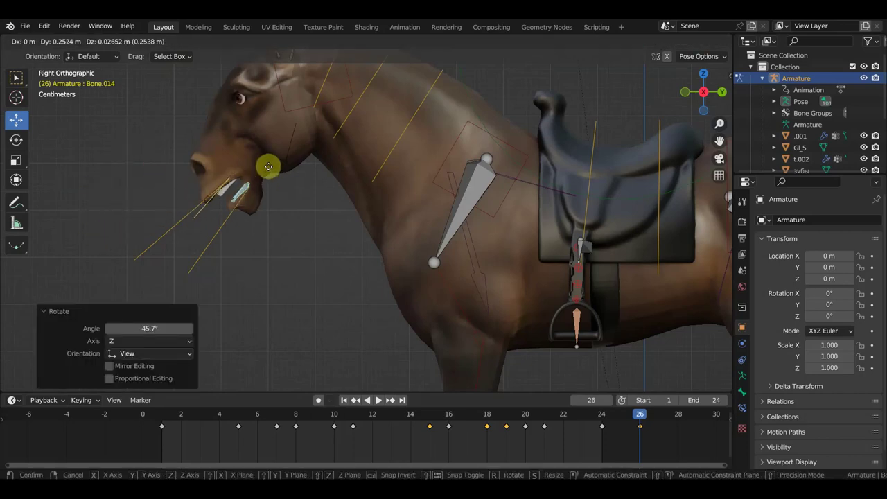
pyautogui.click(269, 167)
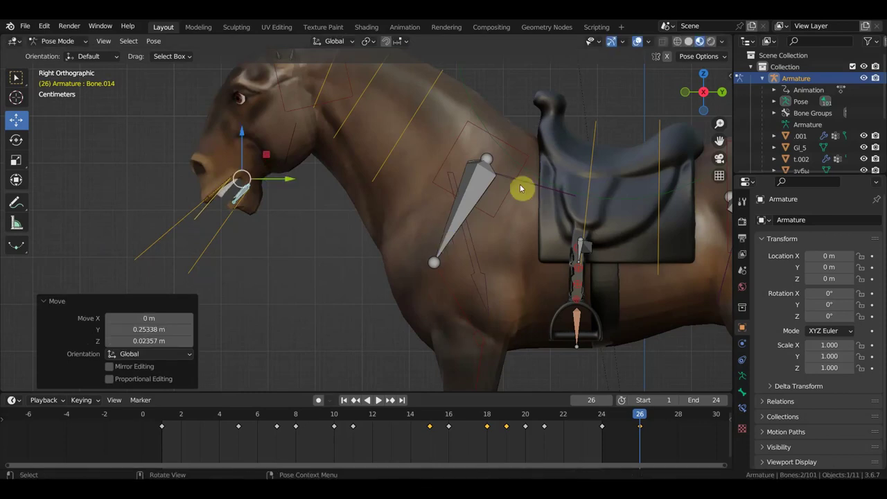
pyautogui.press('i')
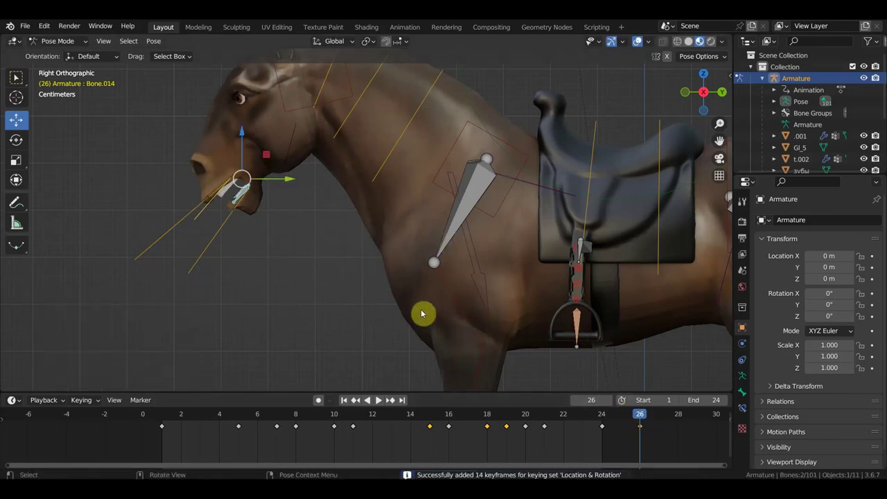
pyautogui.scroll(1, 256, 254)
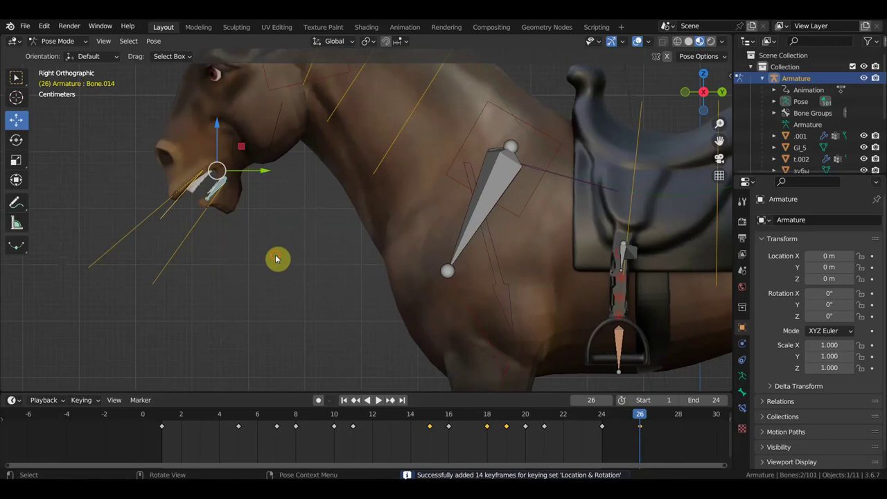
# Rotate jaw bone Bone.011 by about −11° and shift it into place
pyautogui.click(228, 229)
pyautogui.click(208, 211)
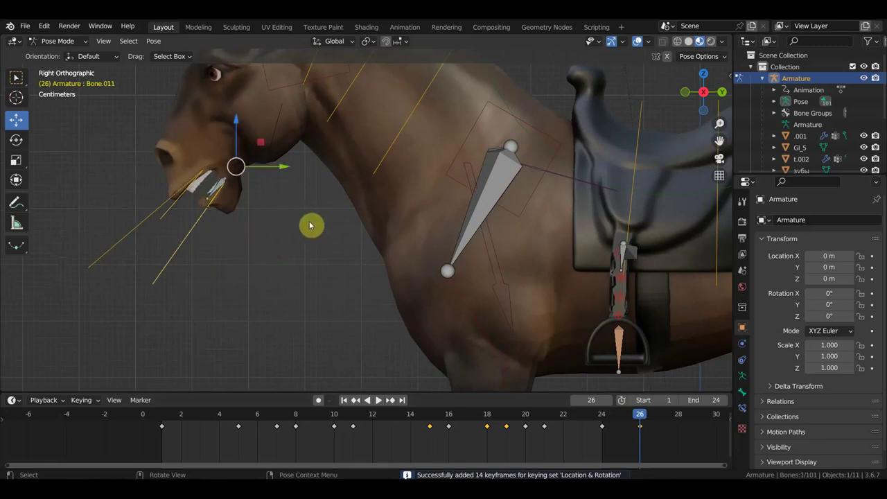
pyautogui.press('r')
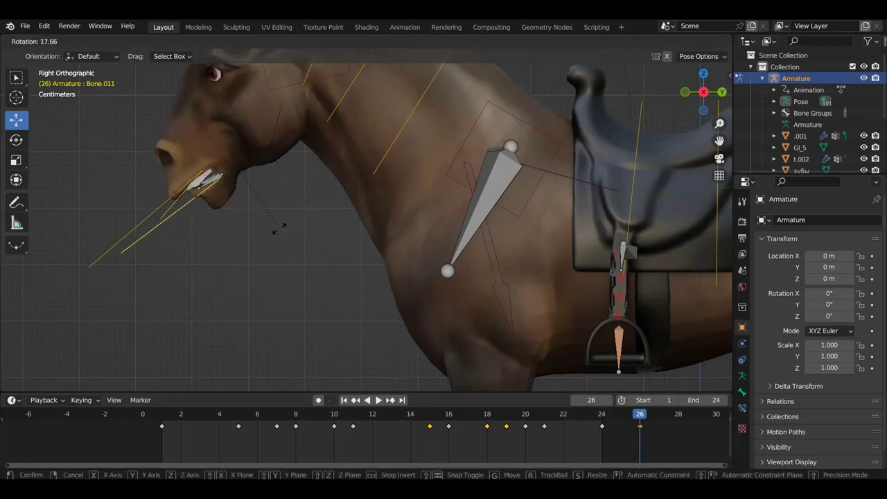
pyautogui.click(279, 228)
pyautogui.press('r')
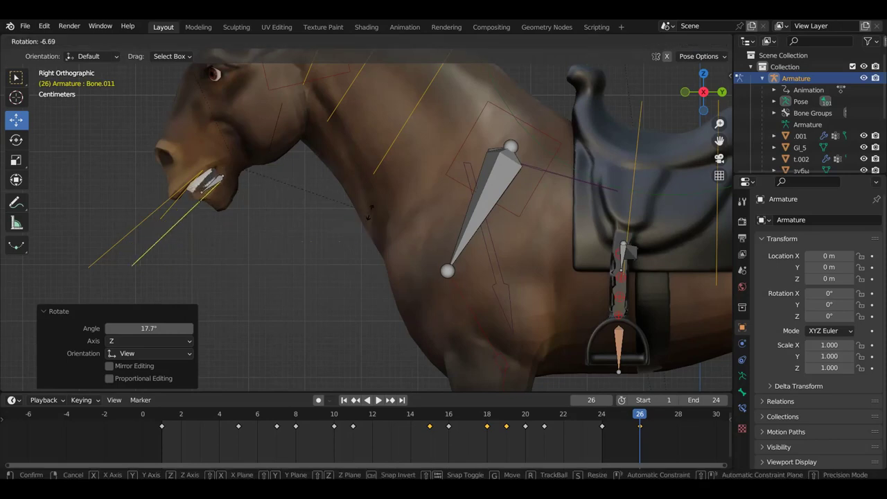
pyautogui.click(375, 205)
pyautogui.press('g')
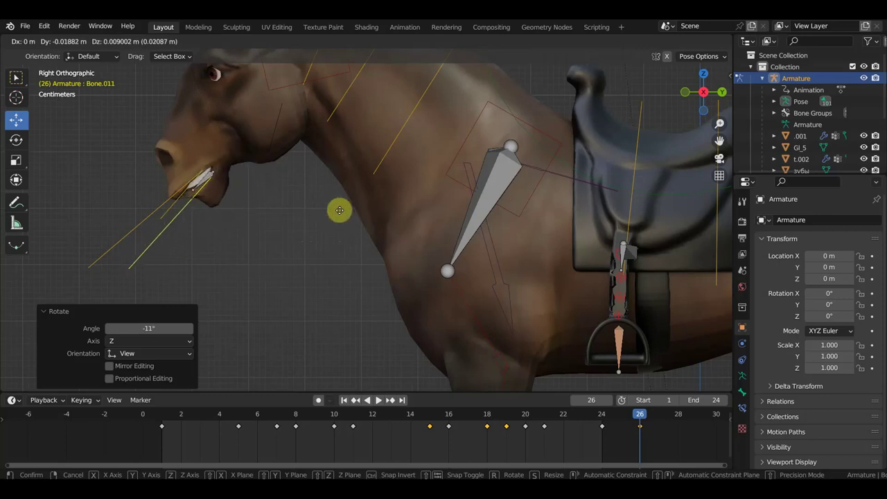
pyautogui.click(337, 209)
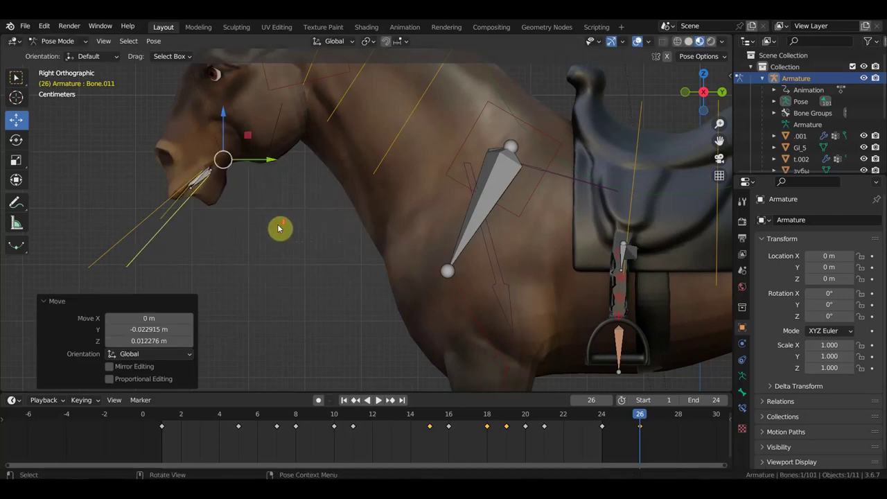
# Return to the right side view and play the gallop loop to check the jaw
pyautogui.scroll(-3, 287, 229)
pyautogui.moveTo(287, 230)
pyautogui.mouseDown(button='middle')
pyautogui.moveTo(351, 231)
pyautogui.moveTo(303, 232)
pyautogui.mouseUp(button='middle')
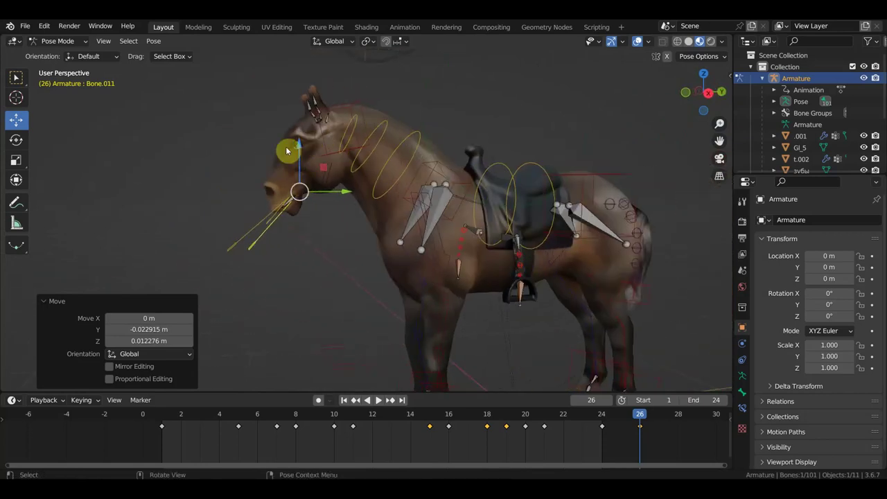
pyautogui.press('KP_3')
pyautogui.scroll(2, 289, 162)
pyautogui.scroll(2, 297, 178)
pyautogui.scroll(-1, 307, 179)
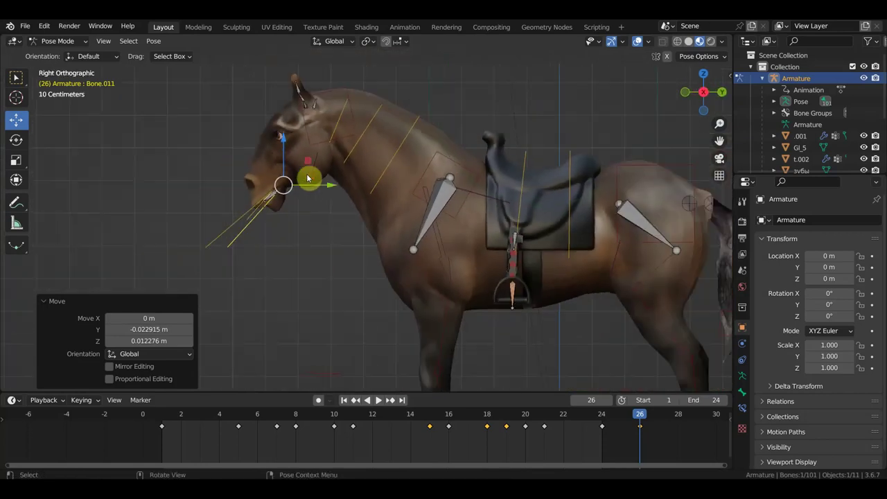
pyautogui.press('space')
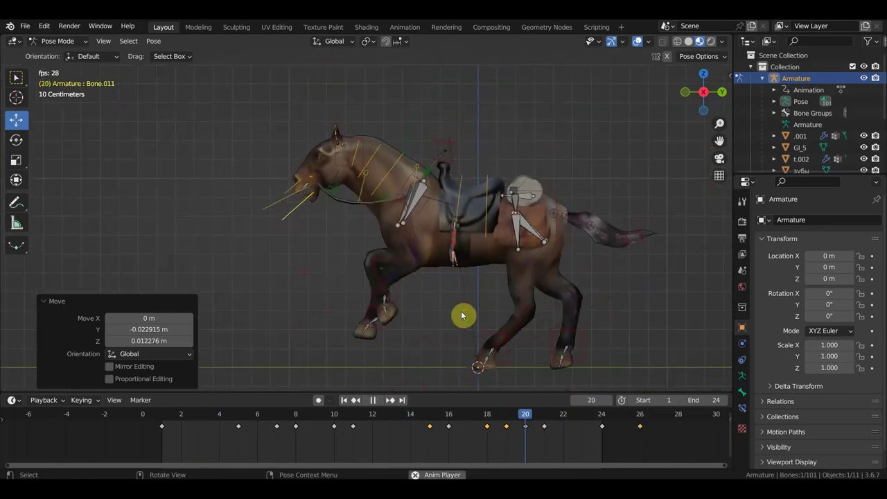
# Stop playback, go to frame 26, and nudge the tail bone slightly
pyautogui.press('space')
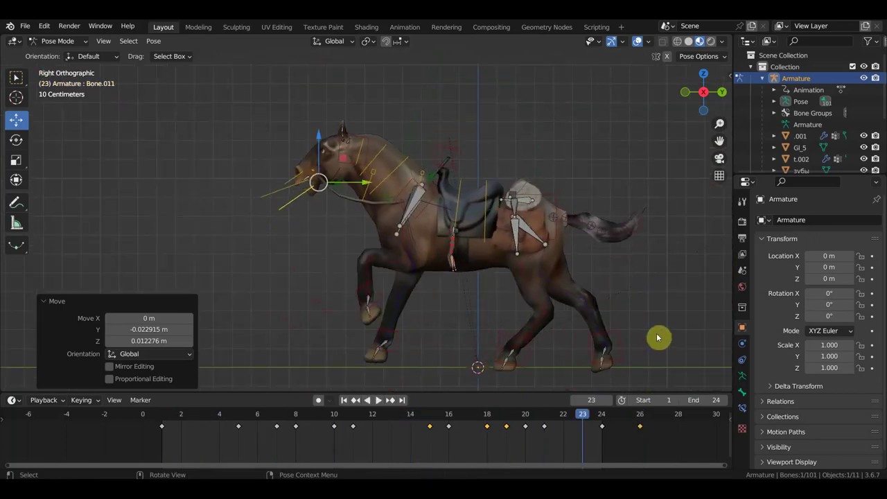
pyautogui.click(641, 413)
pyautogui.scroll(1, 564, 296)
pyautogui.keyDown('shift'); pyautogui.moveTo(563, 297); pyautogui.dragTo(435, 267, button='middle'); pyautogui.keyUp('shift')
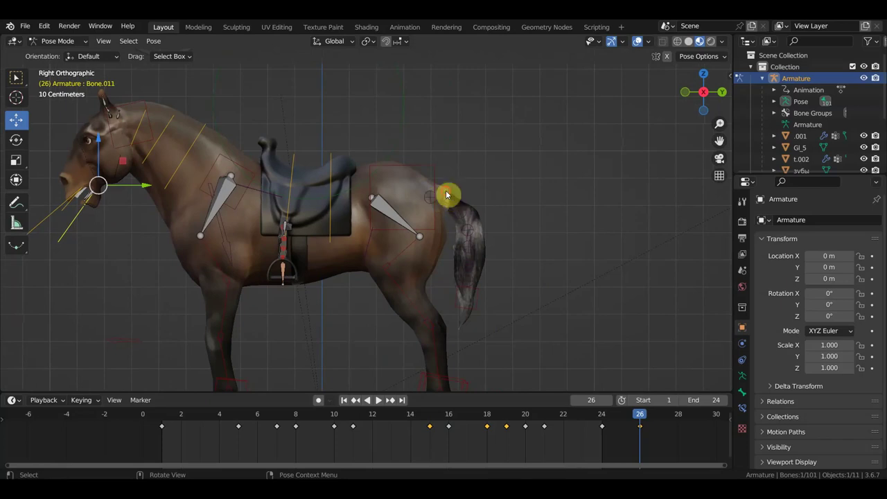
pyautogui.moveTo(468, 201); pyautogui.dragTo(471, 202)
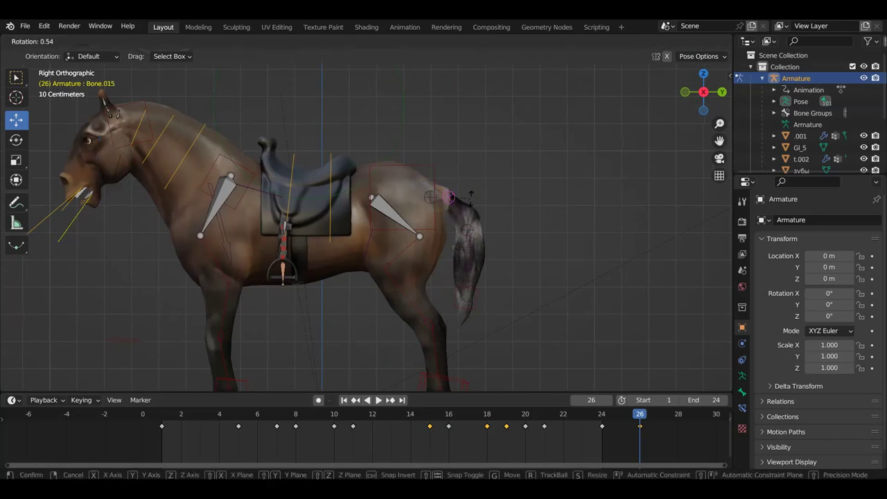
# Shift tail-root Bone.001 by −0.015273 m in Y and −0.003394 m in Z, then play the gallop
pyautogui.click(428, 199)
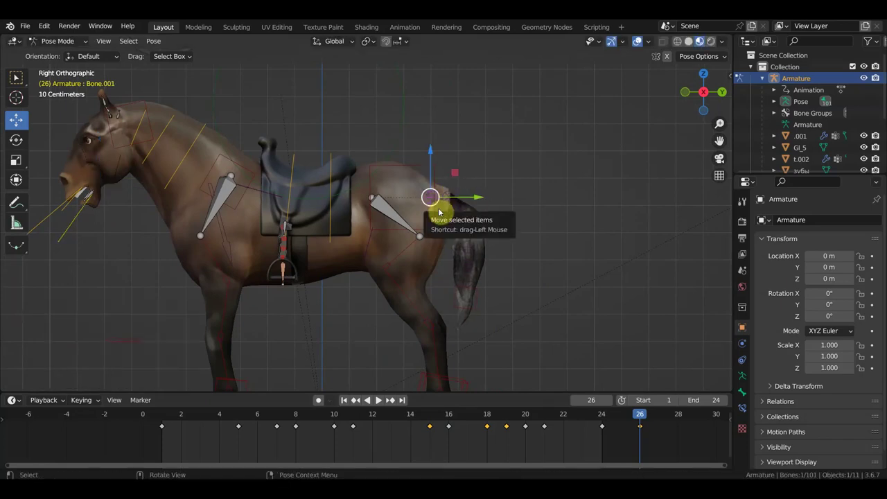
pyautogui.press('g')
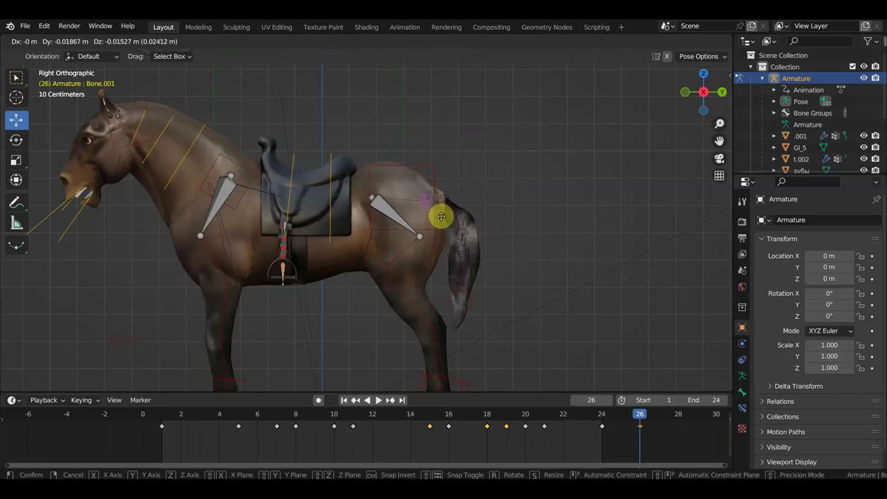
pyautogui.click(443, 213)
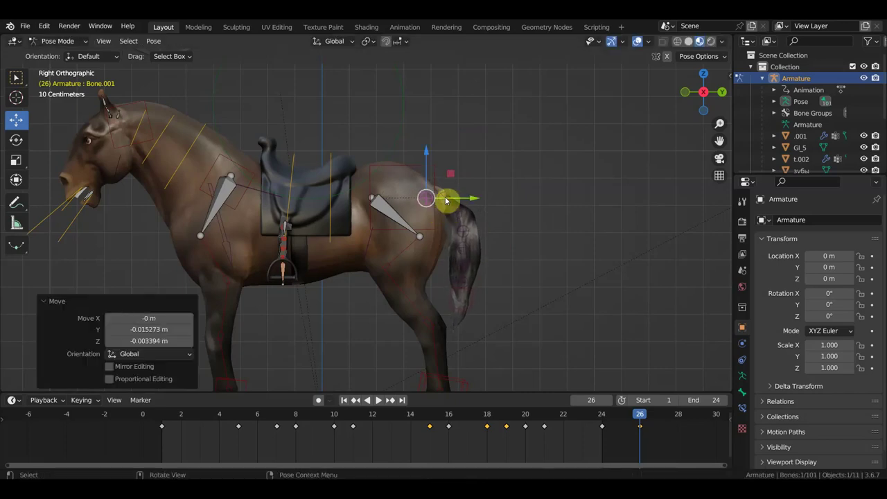
pyautogui.click(445, 199)
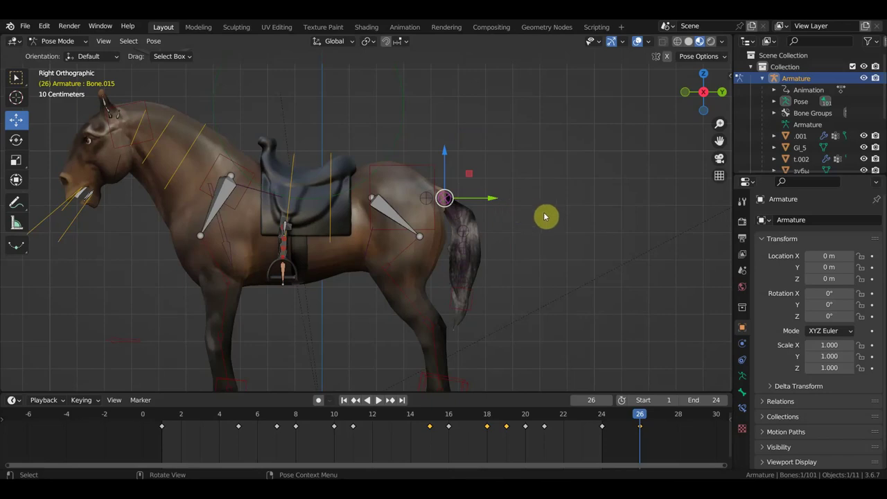
pyautogui.press('space')
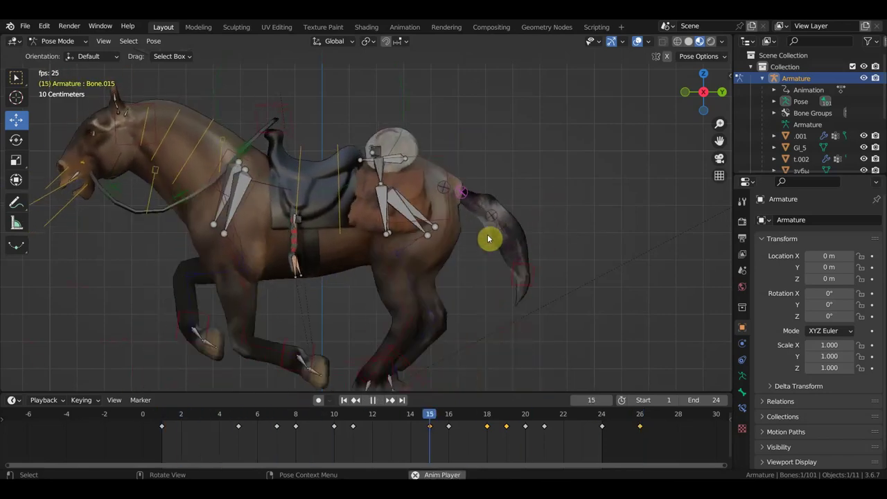
# Halt playback at frame 14 in right side view, then orbit and zoom around the horse
pyautogui.press('KP_3')
pyautogui.press('space')
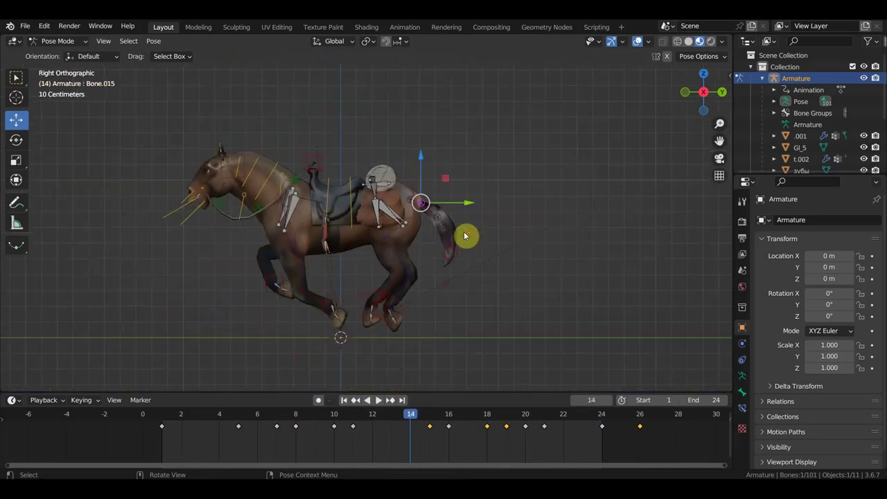
pyautogui.moveTo(466, 236); pyautogui.dragTo(529, 235, button='middle')
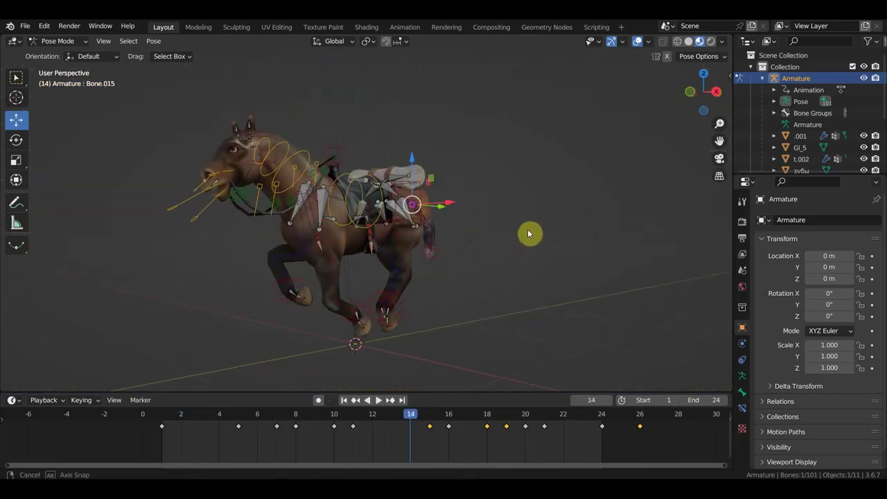
pyautogui.scroll(2, 551, 242)
pyautogui.scroll(1, 548, 240)
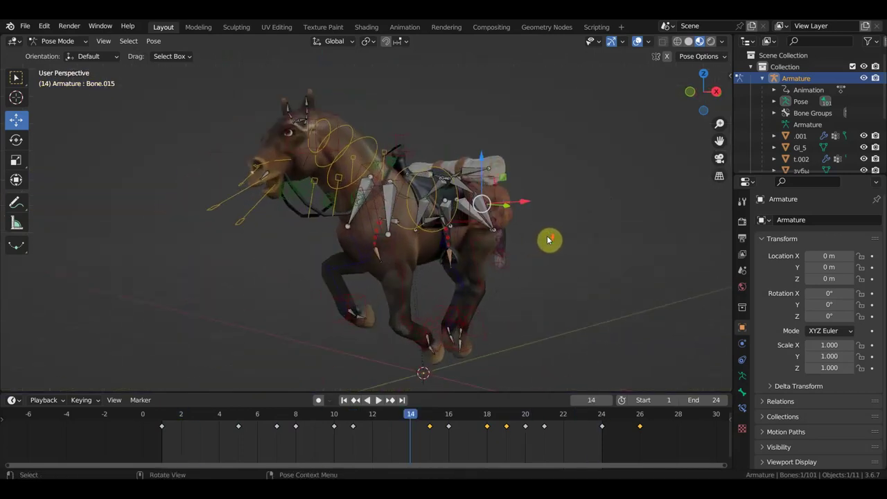
pyautogui.moveTo(550, 240); pyautogui.dragTo(560, 244, button='middle')
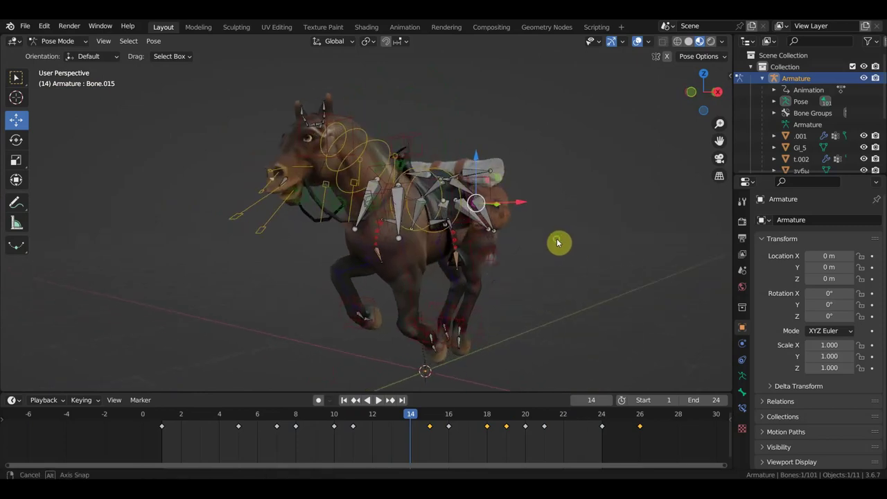